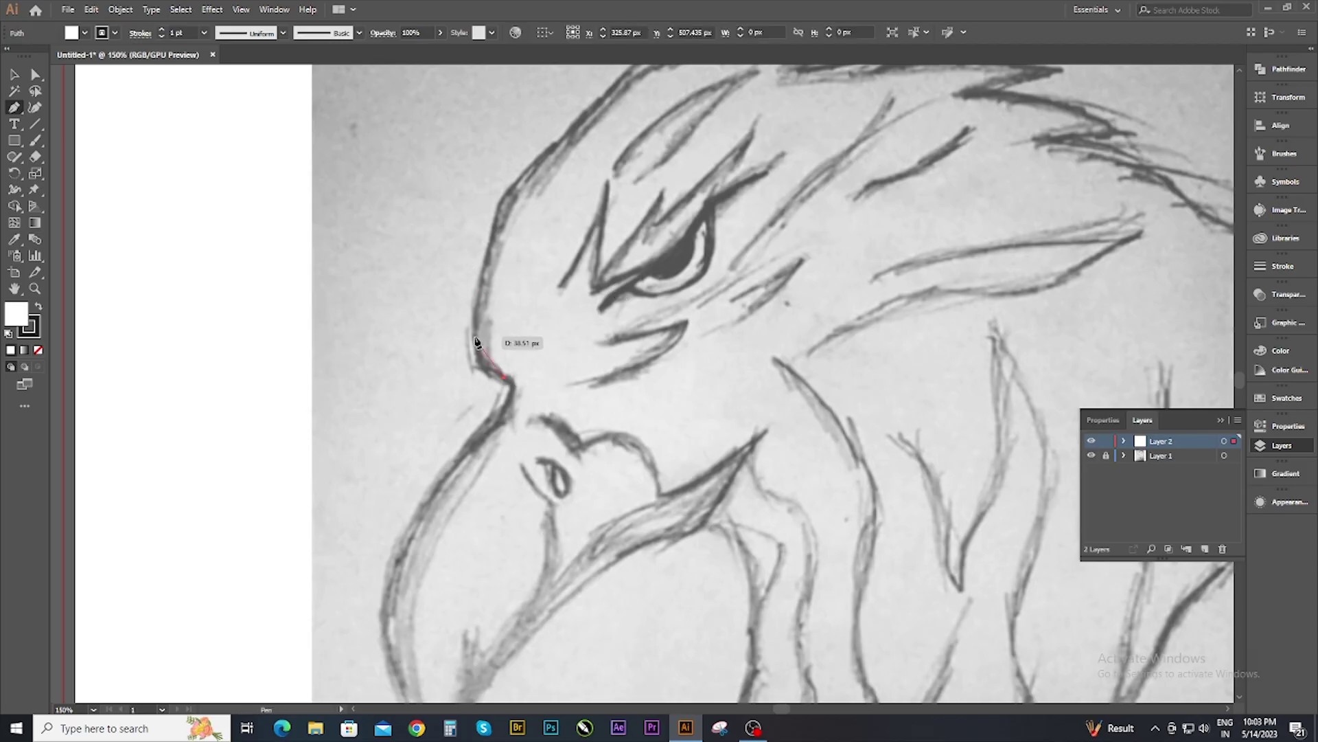
# Trace the forehead outline from above the beak up to the top of the head.
pyautogui.click(504, 203)
pyautogui.moveTo(481, 379); pyautogui.dragTo(468, 289)
pyautogui.click(505, 376)
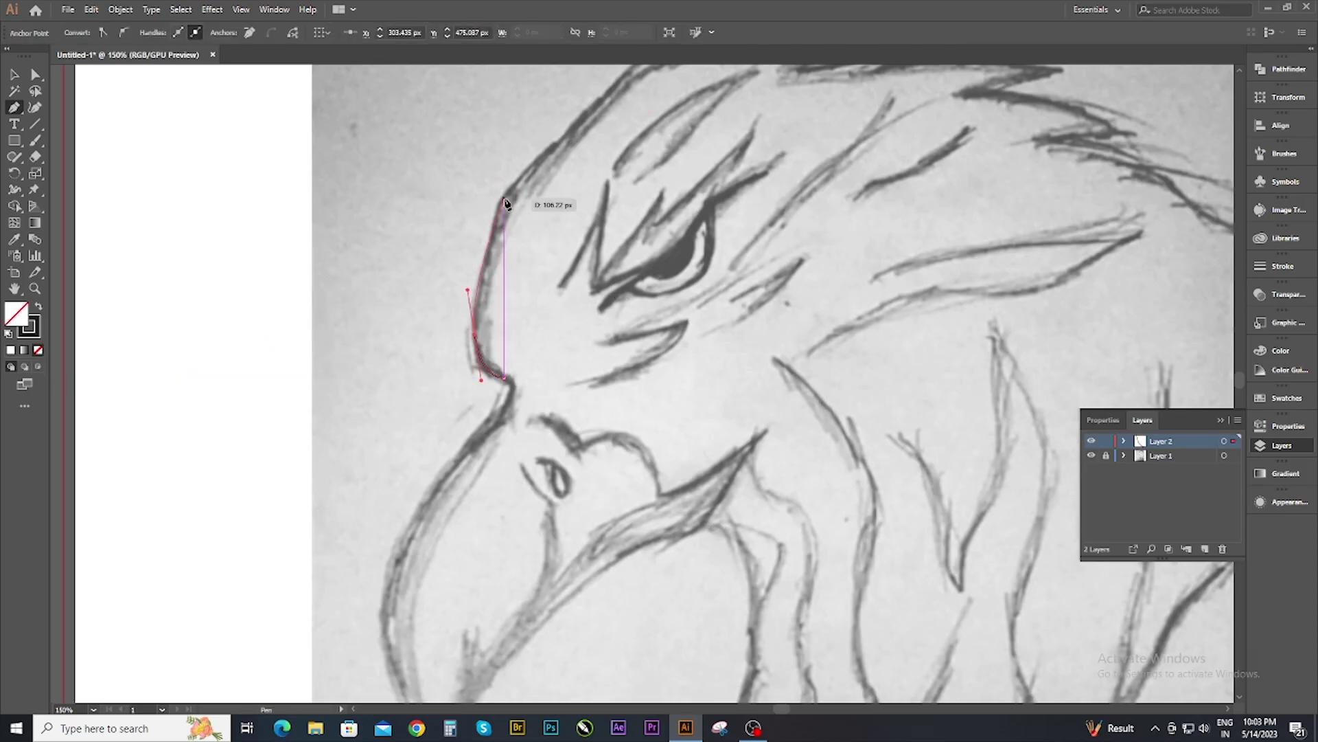
pyautogui.click(559, 143)
pyautogui.scroll(3, 559, 142)
pyautogui.click(597, 214)
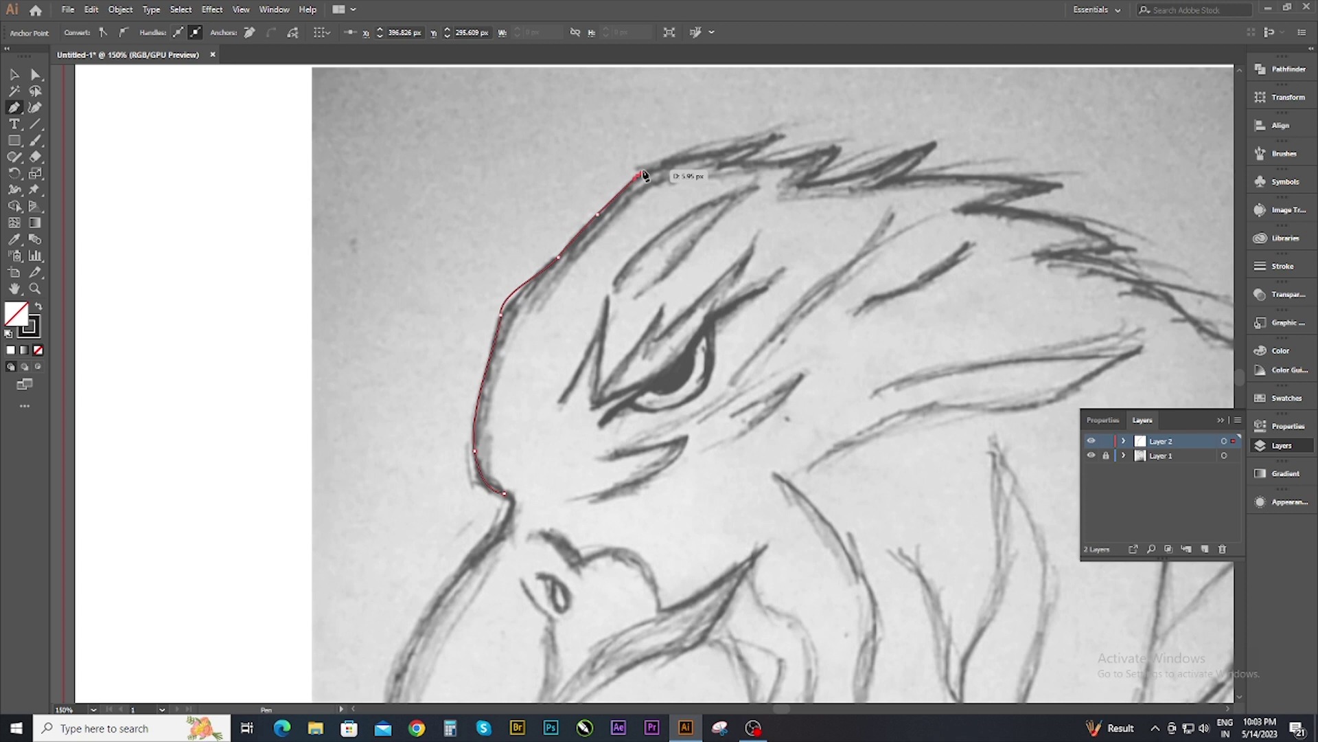
pyautogui.click(717, 138)
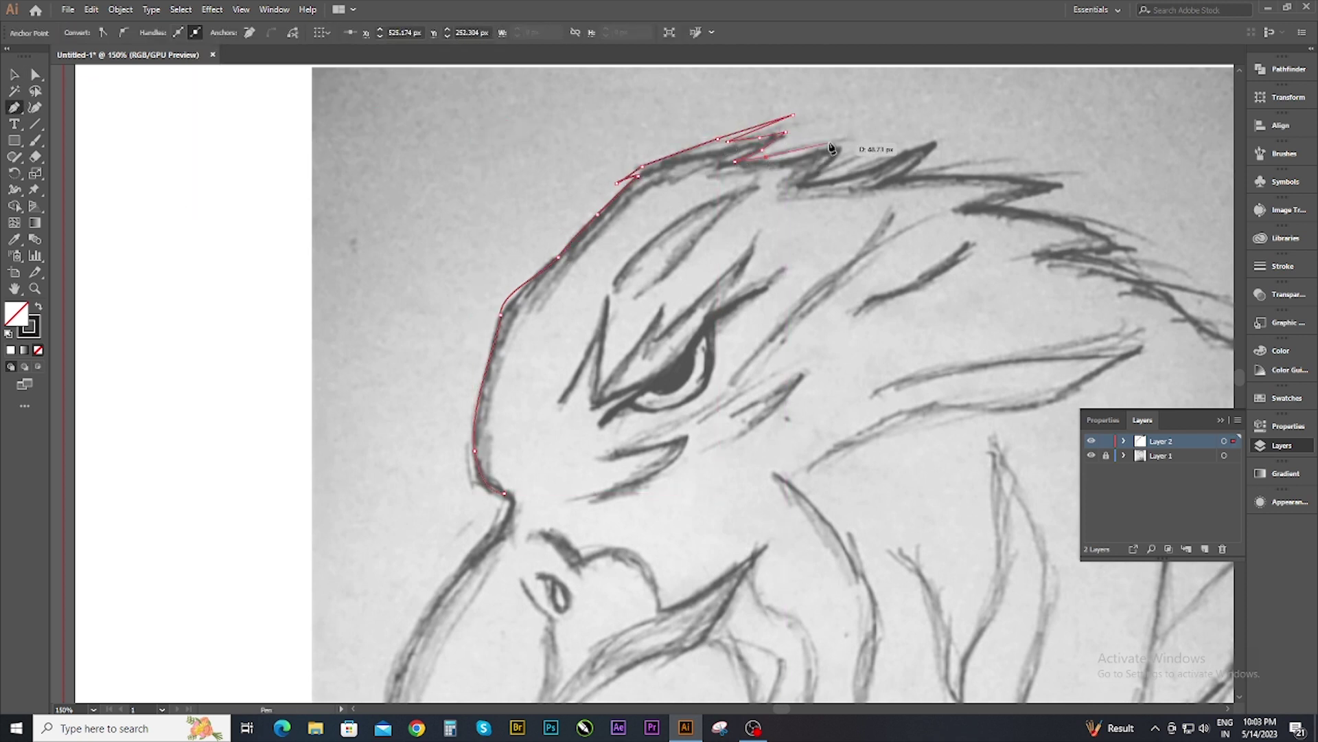
# Follow the spiky crest feathers out to the rear tip and back along the lower feather.
pyautogui.click(812, 180)
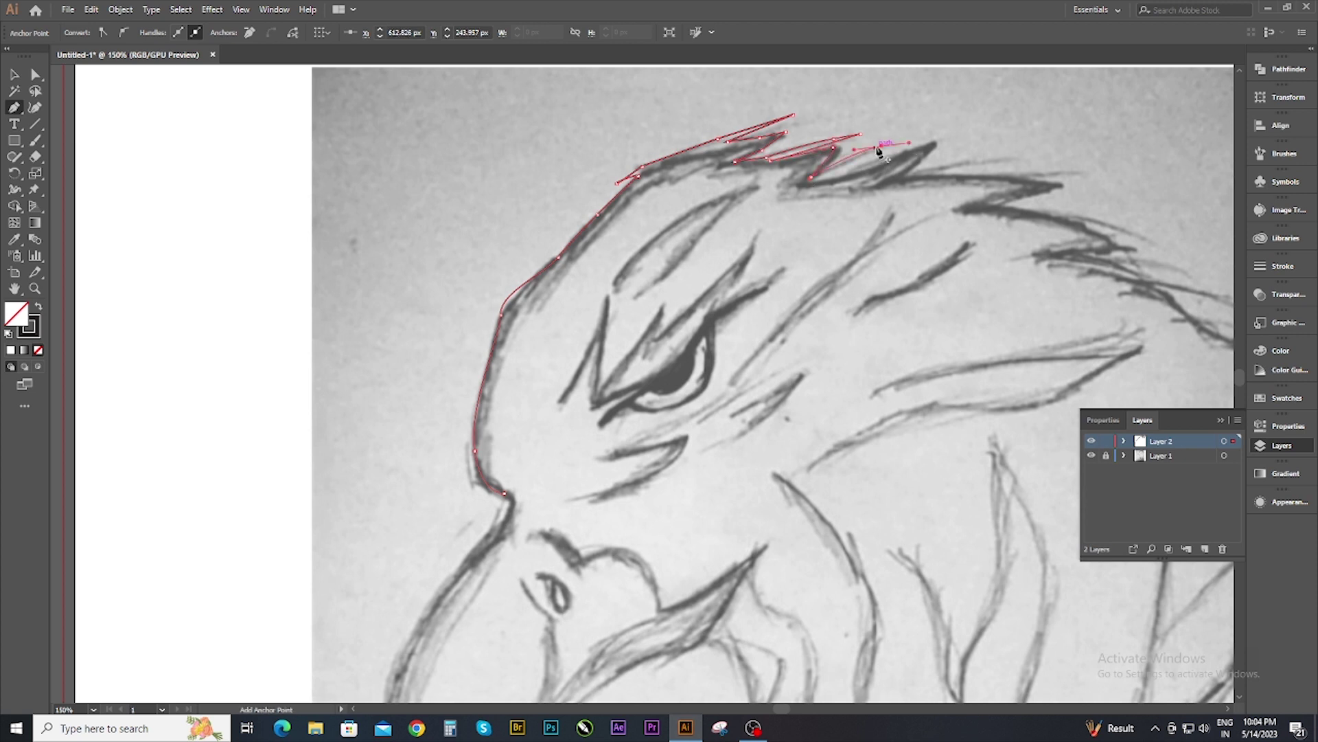
pyautogui.moveTo(828, 180); pyautogui.dragTo(899, 159)
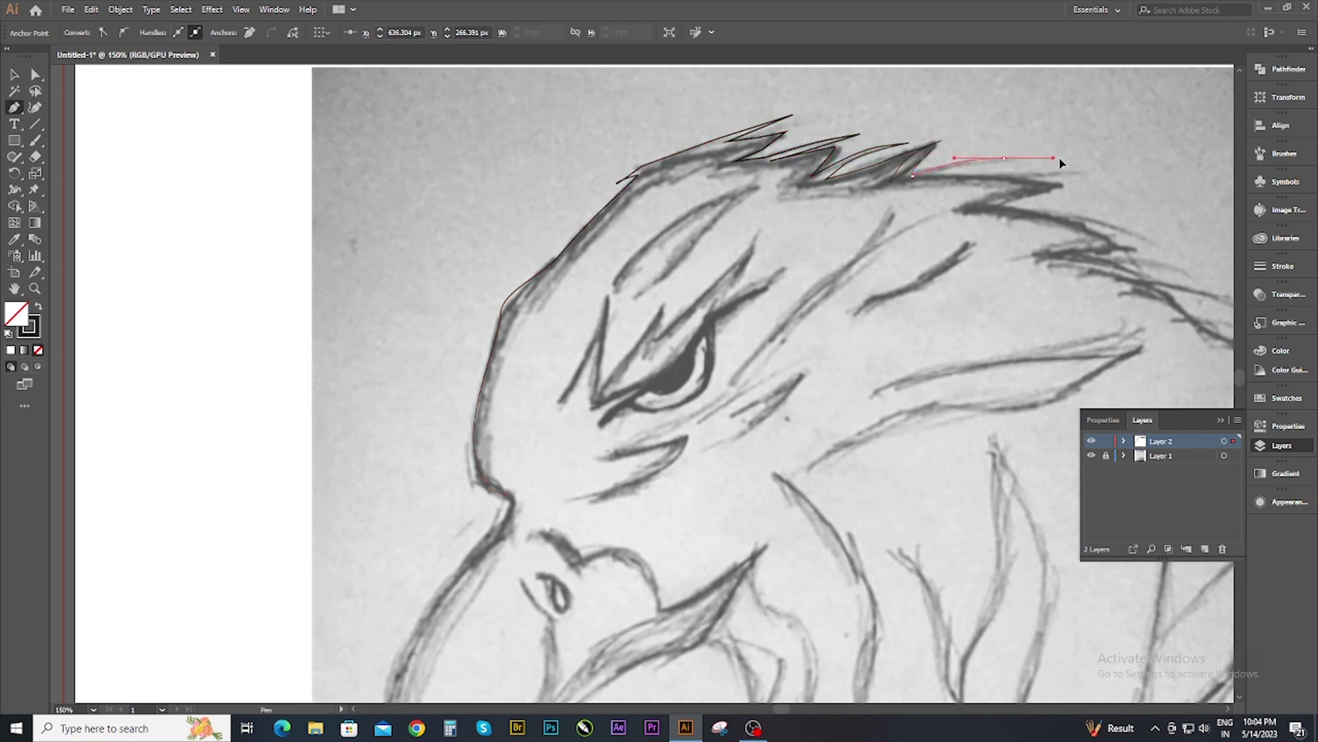
pyautogui.moveTo(1018, 166); pyautogui.dragTo(904, 199)
pyautogui.moveTo(1063, 174); pyautogui.dragTo(1115, 176)
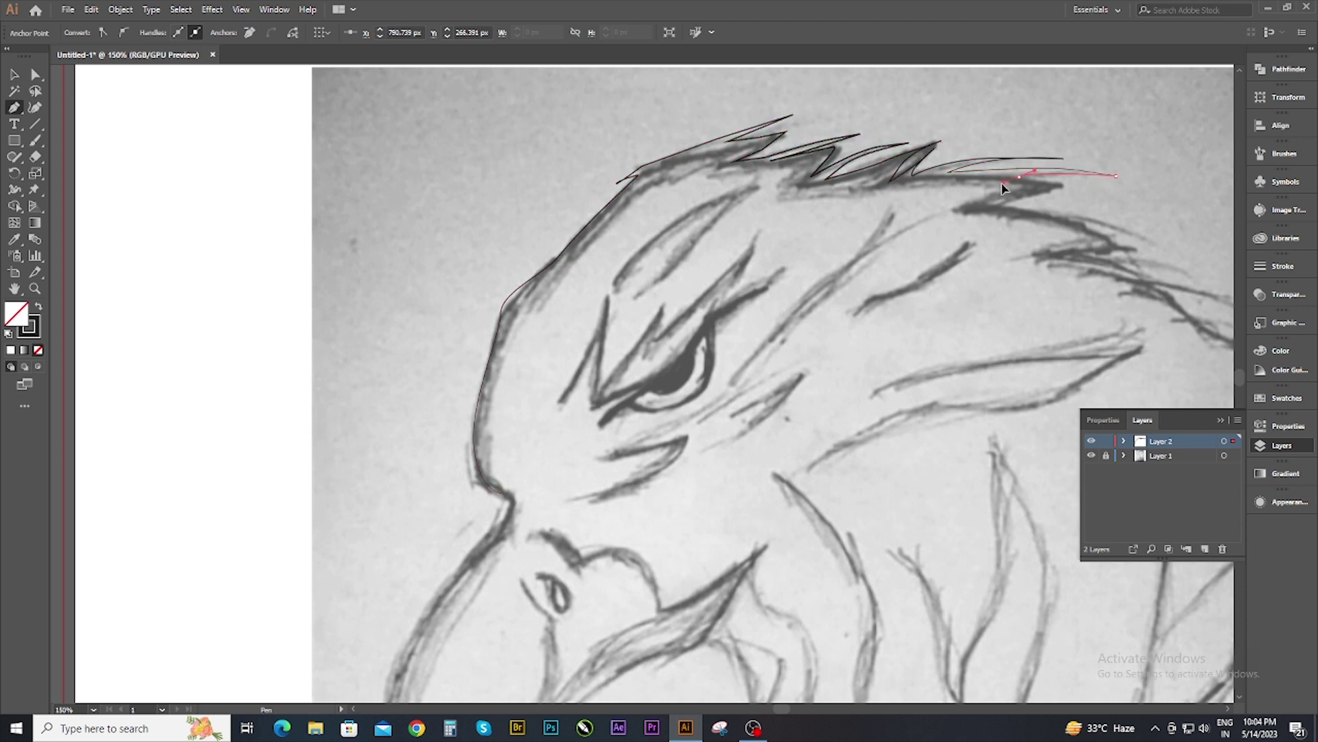
pyautogui.click(1114, 187)
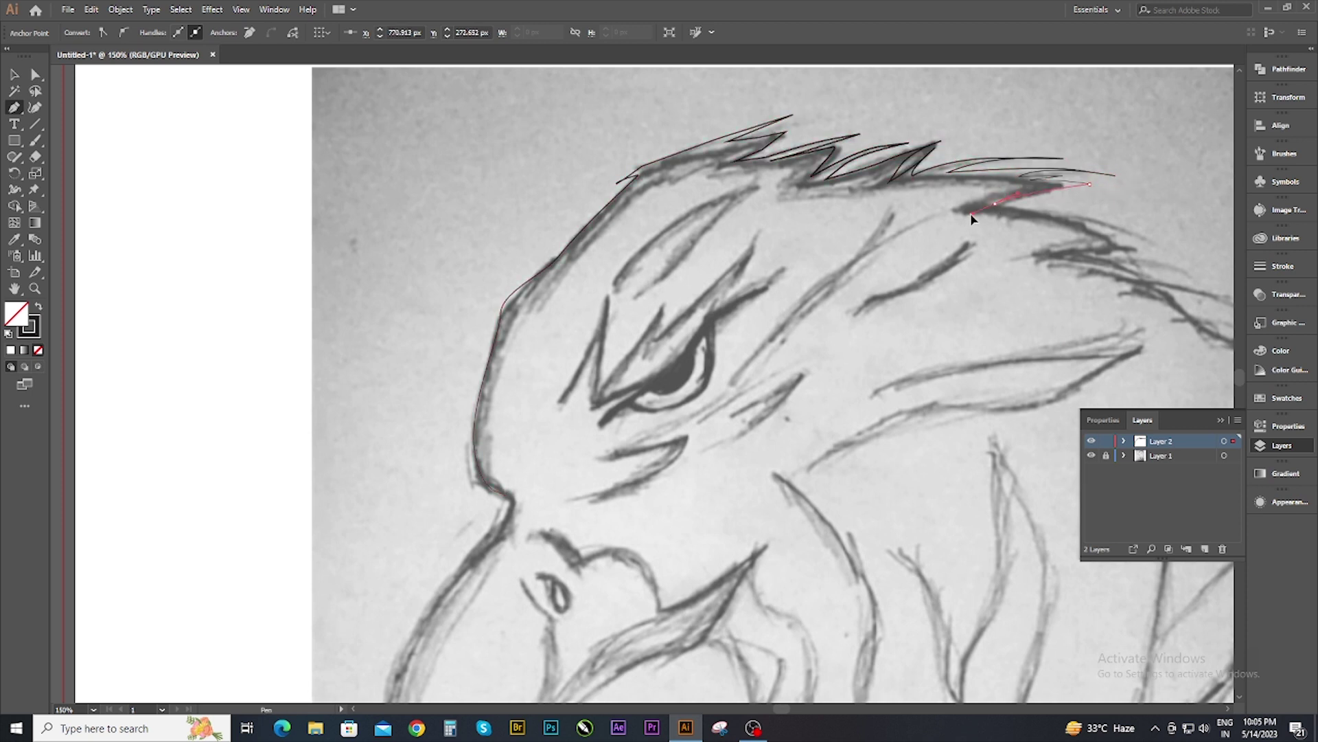
pyautogui.moveTo(1067, 220); pyautogui.dragTo(1195, 256)
pyautogui.click(1114, 241)
pyautogui.click(1048, 225)
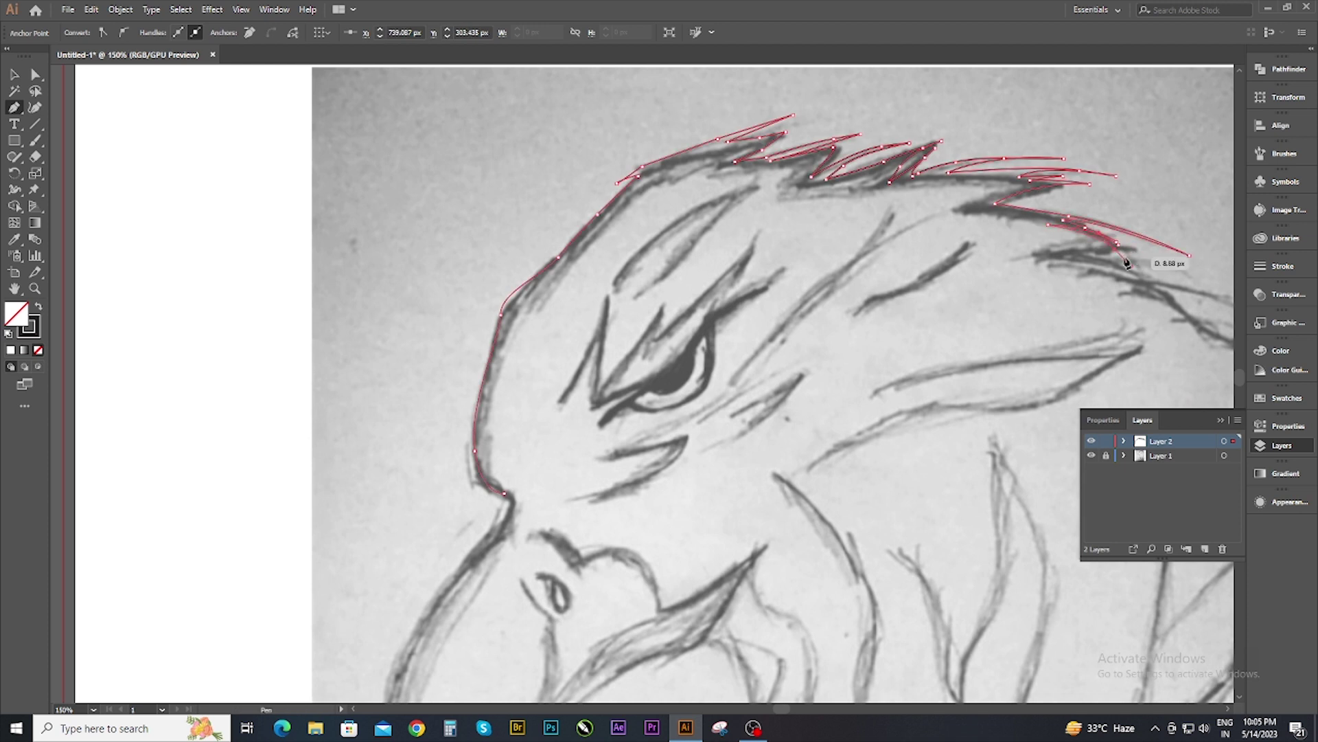
pyautogui.moveTo(1131, 253); pyautogui.dragTo(1134, 255)
pyautogui.scroll(-1, 1133, 297)
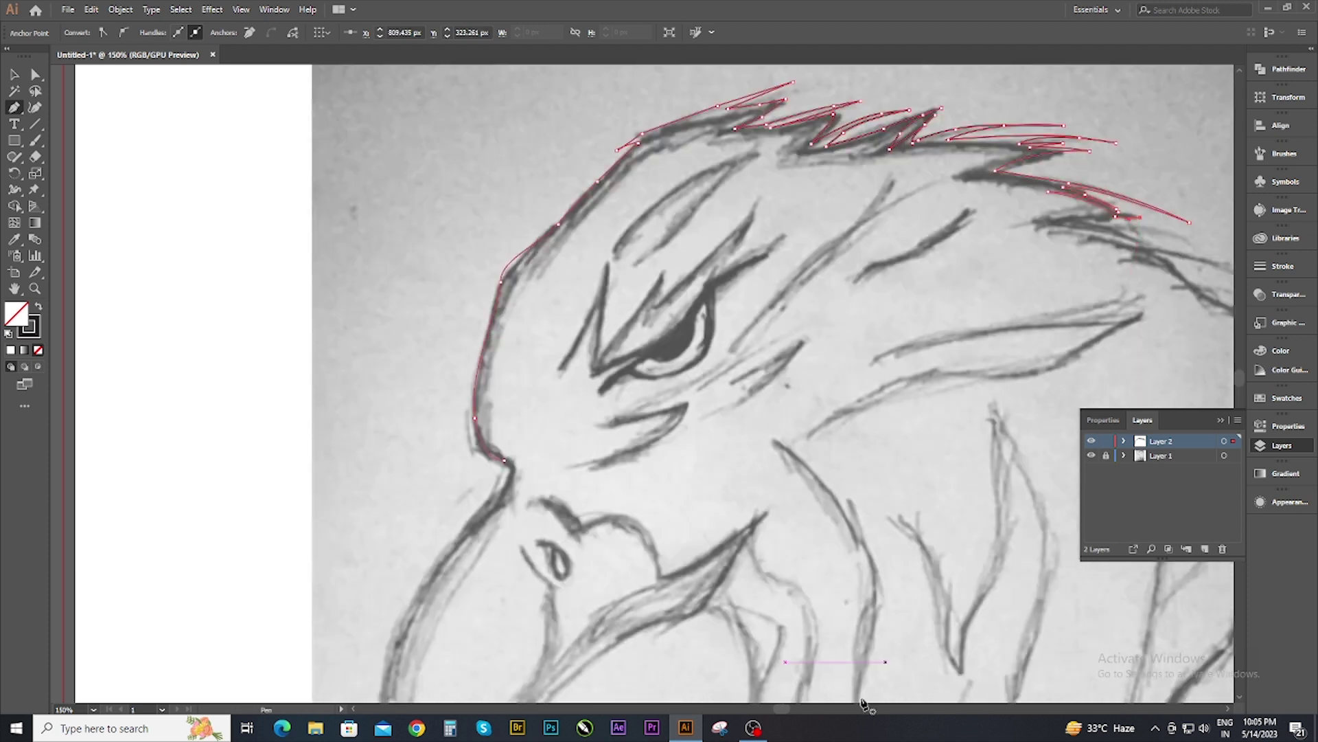
pyautogui.hscroll(5, 870, 240)
# Trace the back hair edge down to the end of the lower hair.
pyautogui.moveTo(806, 228); pyautogui.dragTo(774, 230)
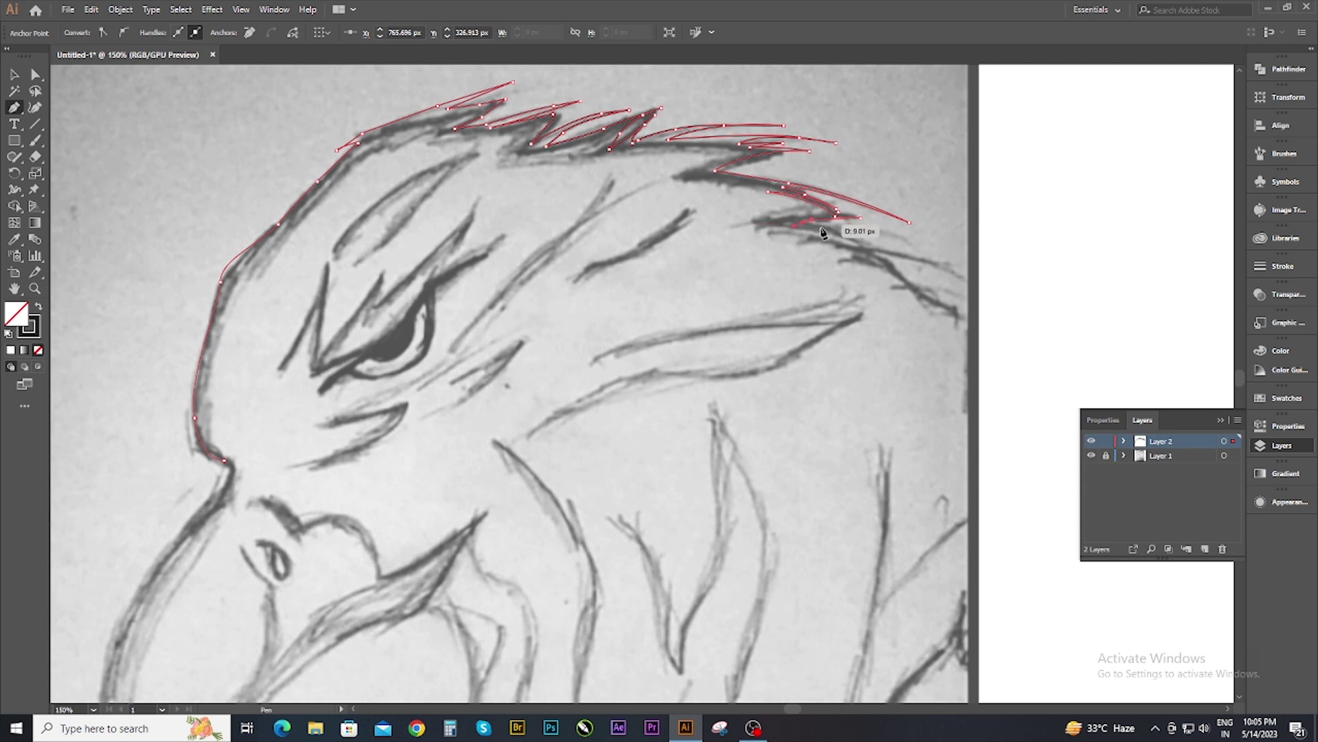
pyautogui.moveTo(934, 251); pyautogui.dragTo(857, 224)
pyautogui.moveTo(960, 278); pyautogui.dragTo(969, 287)
pyautogui.click(871, 252)
pyautogui.click(895, 271)
pyautogui.click(911, 285)
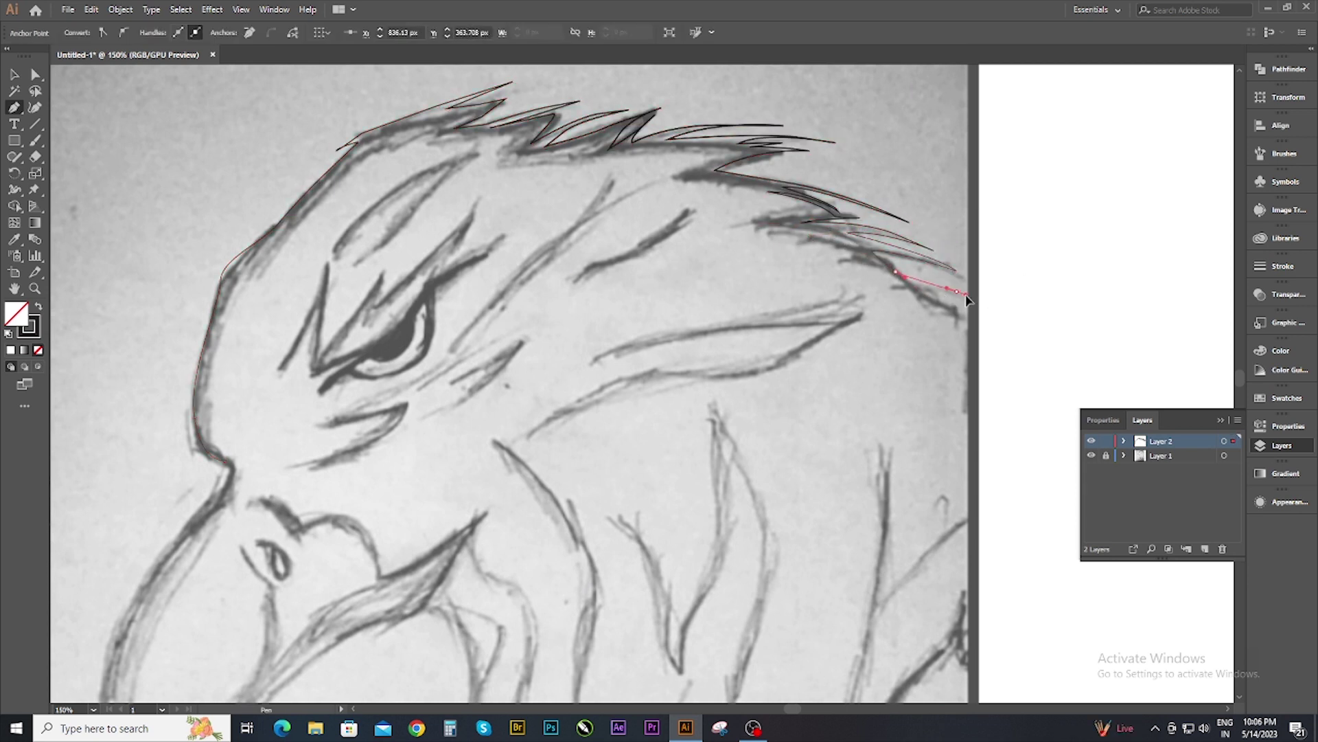
pyautogui.click(956, 307)
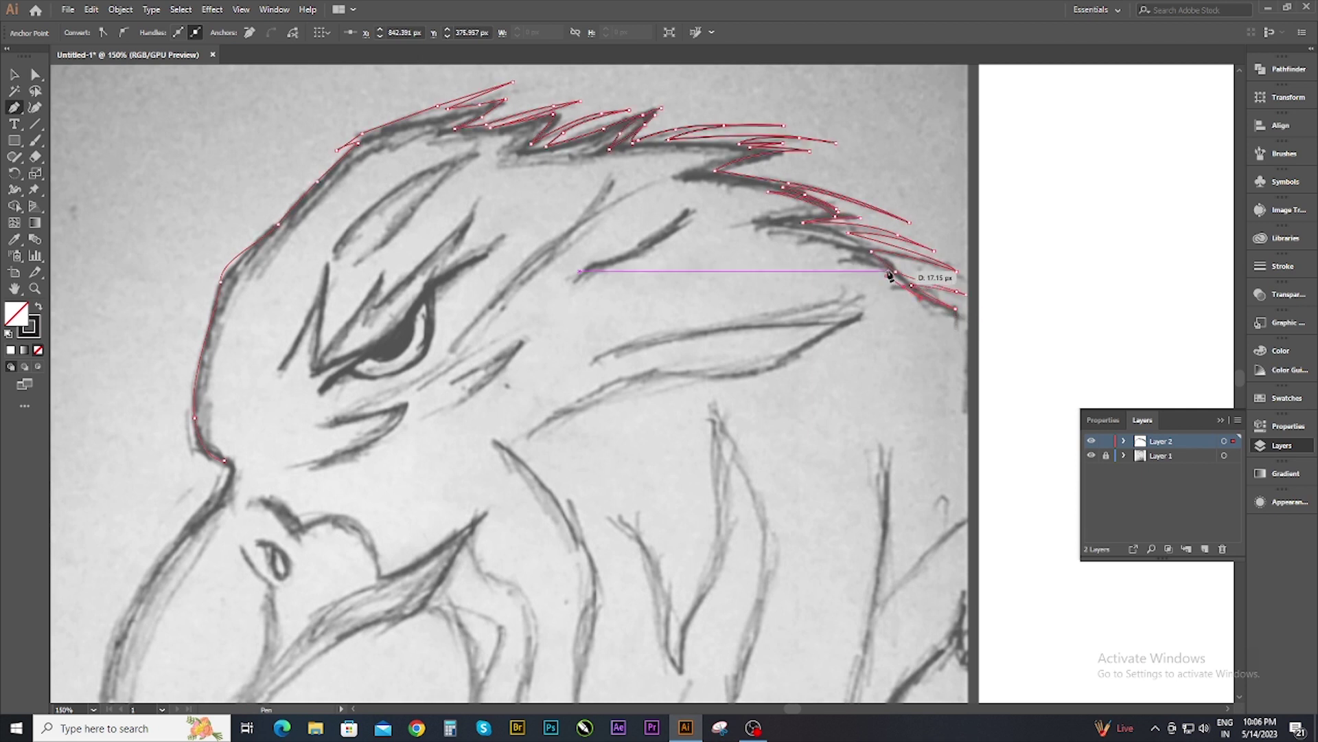
# Begin an inner feather stroke path heading back toward the head.
pyautogui.click(852, 266)
pyautogui.scroll(1, 817, 254)
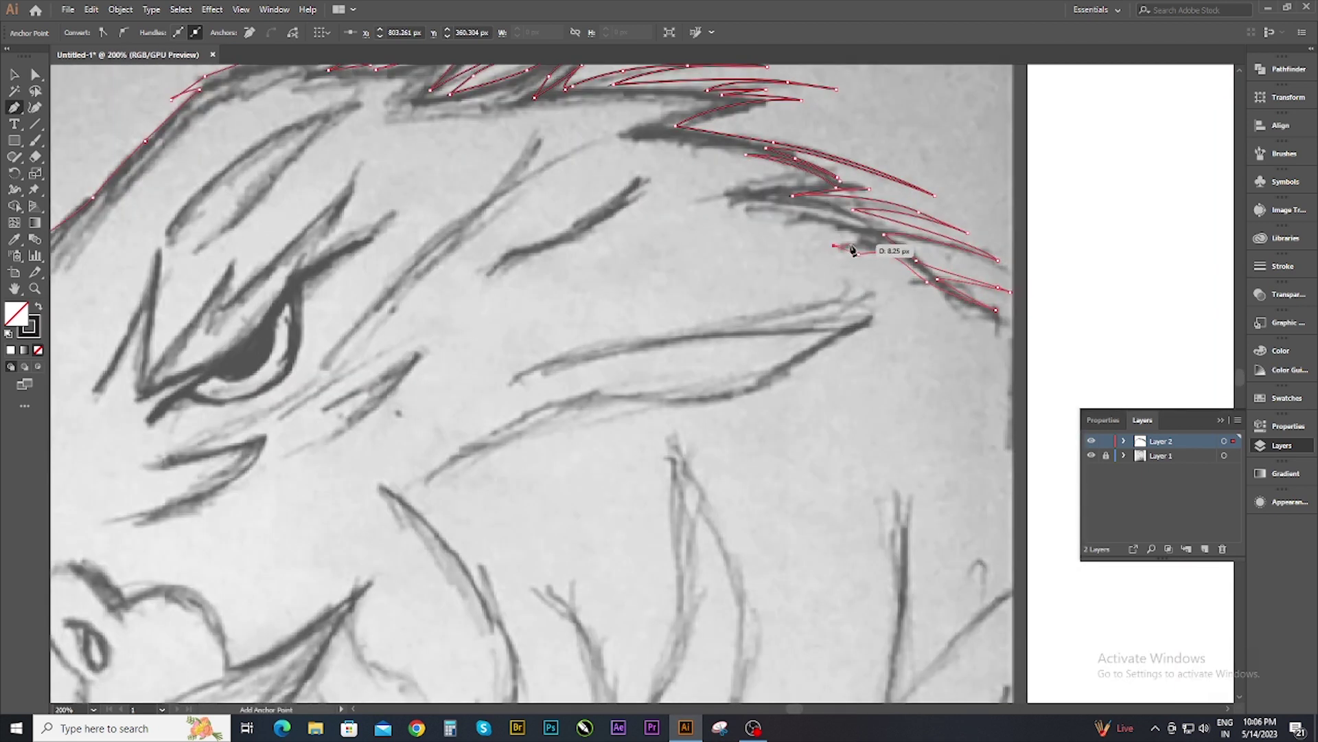
pyautogui.scroll(2, 864, 252)
pyautogui.click(787, 281)
# Close the feather shape, then draw a first feather strand inside the crest.
pyautogui.moveTo(780, 242); pyautogui.dragTo(722, 250)
pyautogui.press('Return')
pyautogui.click(896, 246)
pyautogui.moveTo(796, 215); pyautogui.dragTo(753, 236)
pyautogui.scroll(-2, 601, 221)
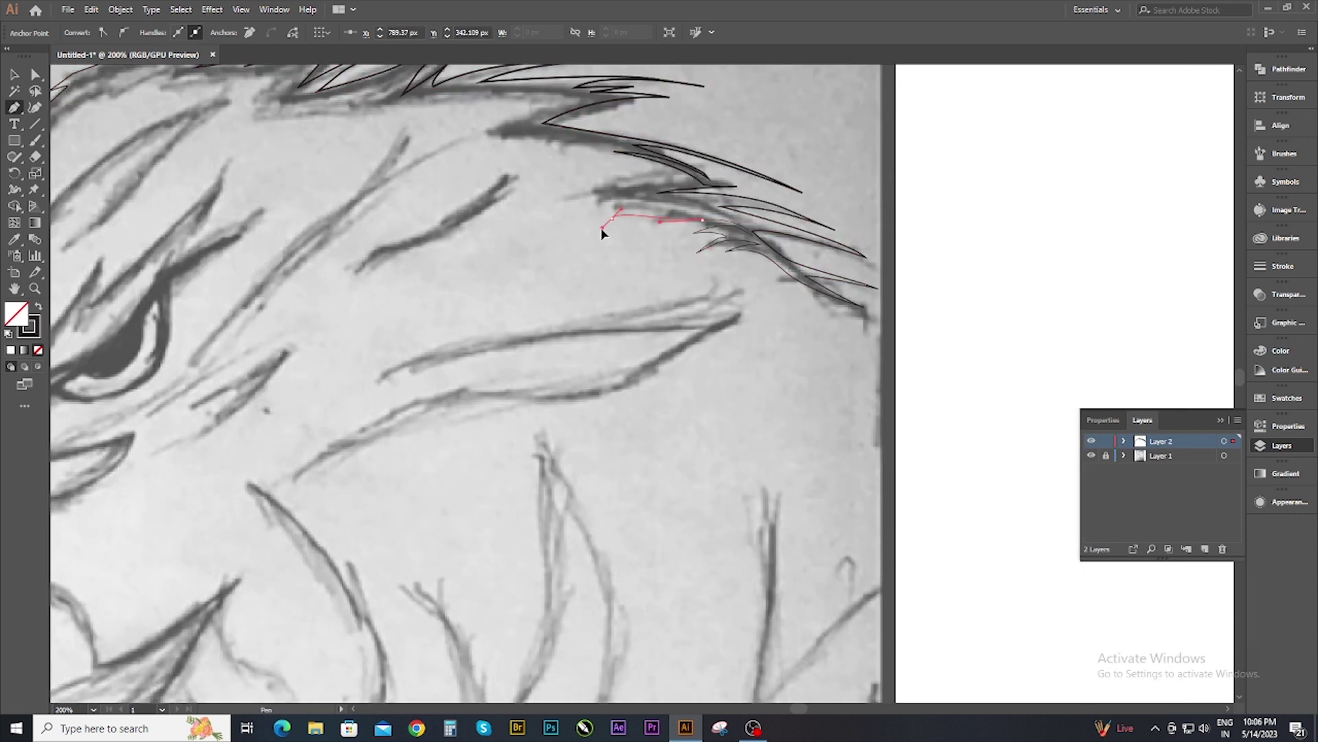
pyautogui.moveTo(670, 213); pyautogui.dragTo(736, 221)
pyautogui.click(603, 206)
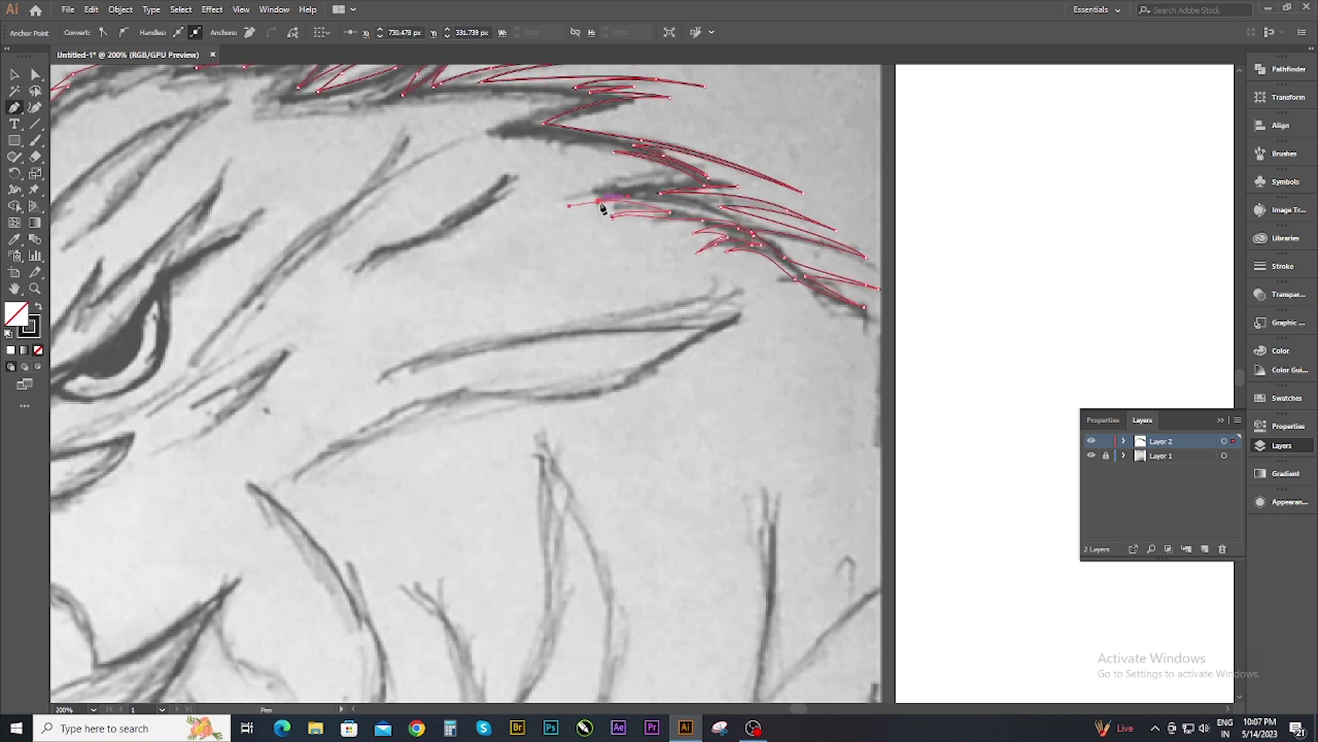
# Draw a second crest strand and start another along the inner crest stroke.
pyautogui.moveTo(590, 184); pyautogui.dragTo(677, 176)
pyautogui.click(590, 184)
pyautogui.moveTo(565, 161)
pyautogui.mouseDown()
pyautogui.moveTo(582, 163)
pyautogui.moveTo(528, 149)
pyautogui.moveTo(589, 103)
pyautogui.mouseUp()
pyautogui.scroll(3, 589, 103)
pyautogui.click(522, 207)
pyautogui.click(677, 178)
pyautogui.click(600, 166)
# Extend that strand toward the forehead and curve it back to its start.
pyautogui.click(245, 226)
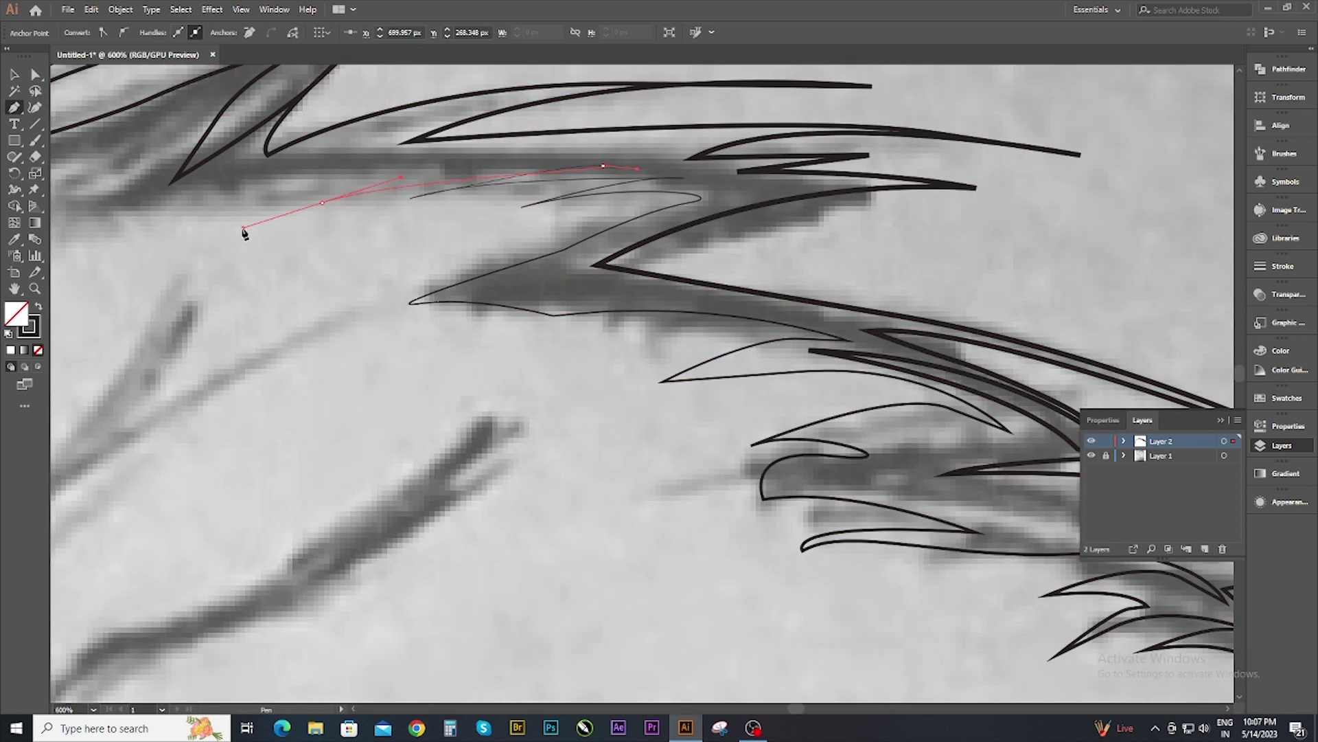
pyautogui.moveTo(410, 198); pyautogui.dragTo(392, 171)
pyautogui.click(220, 209)
pyautogui.click(389, 155)
pyautogui.moveTo(182, 208); pyautogui.dragTo(70, 293)
pyautogui.scroll(-5, 315, 273)
pyautogui.scroll(2, 319, 200)
pyautogui.scroll(1, 319, 200)
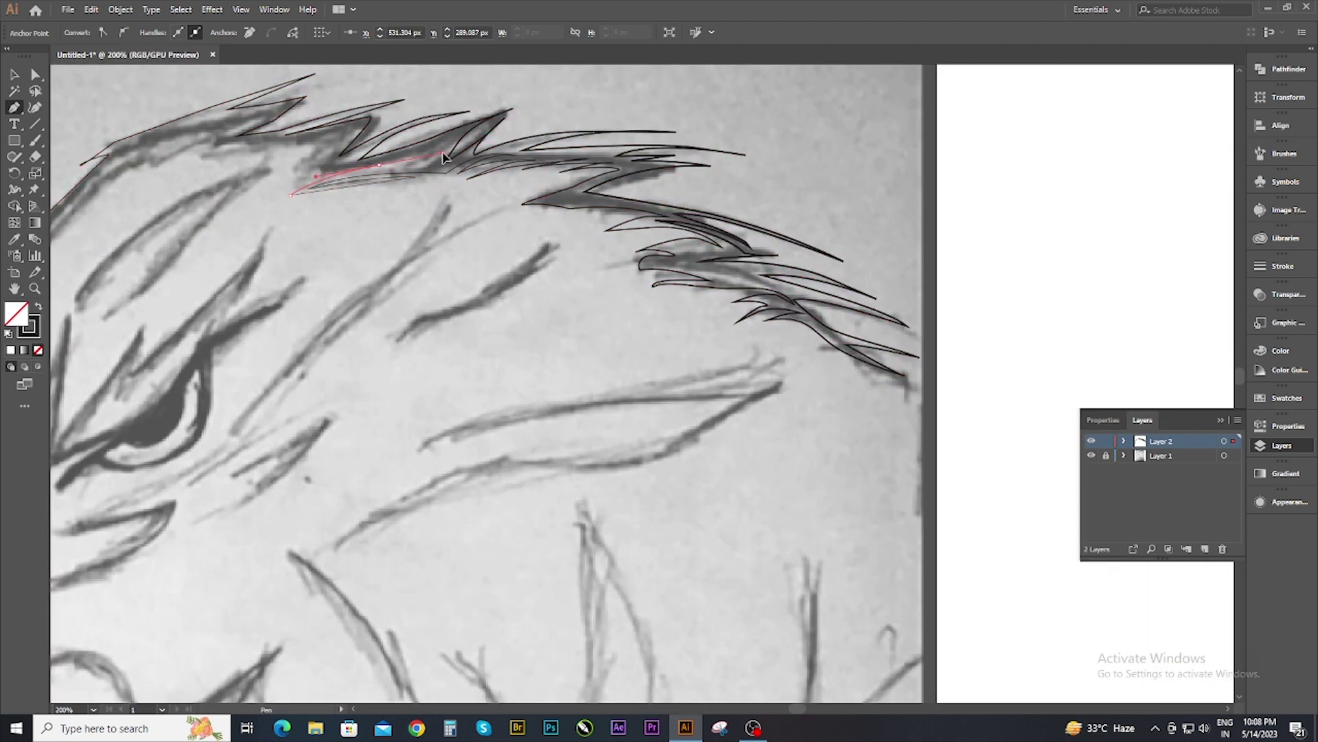
# Add curved anchors to a front crest strand and lower on the forehead outline.
pyautogui.moveTo(295, 159)
pyautogui.mouseDown()
pyautogui.moveTo(289, 184)
pyautogui.moveTo(333, 142)
pyautogui.mouseUp()
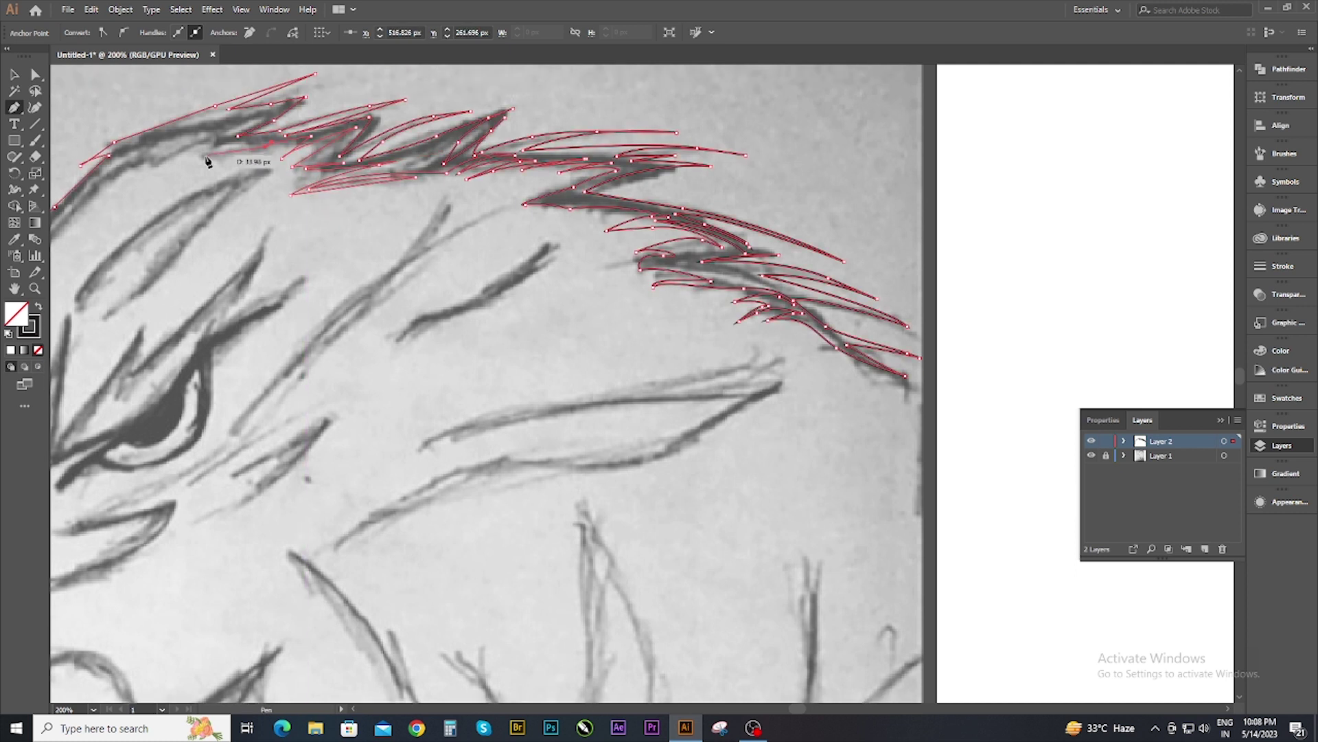
pyautogui.scroll(-3, 191, 156)
pyautogui.scroll(2, 588, 198)
pyautogui.scroll(2, 587, 197)
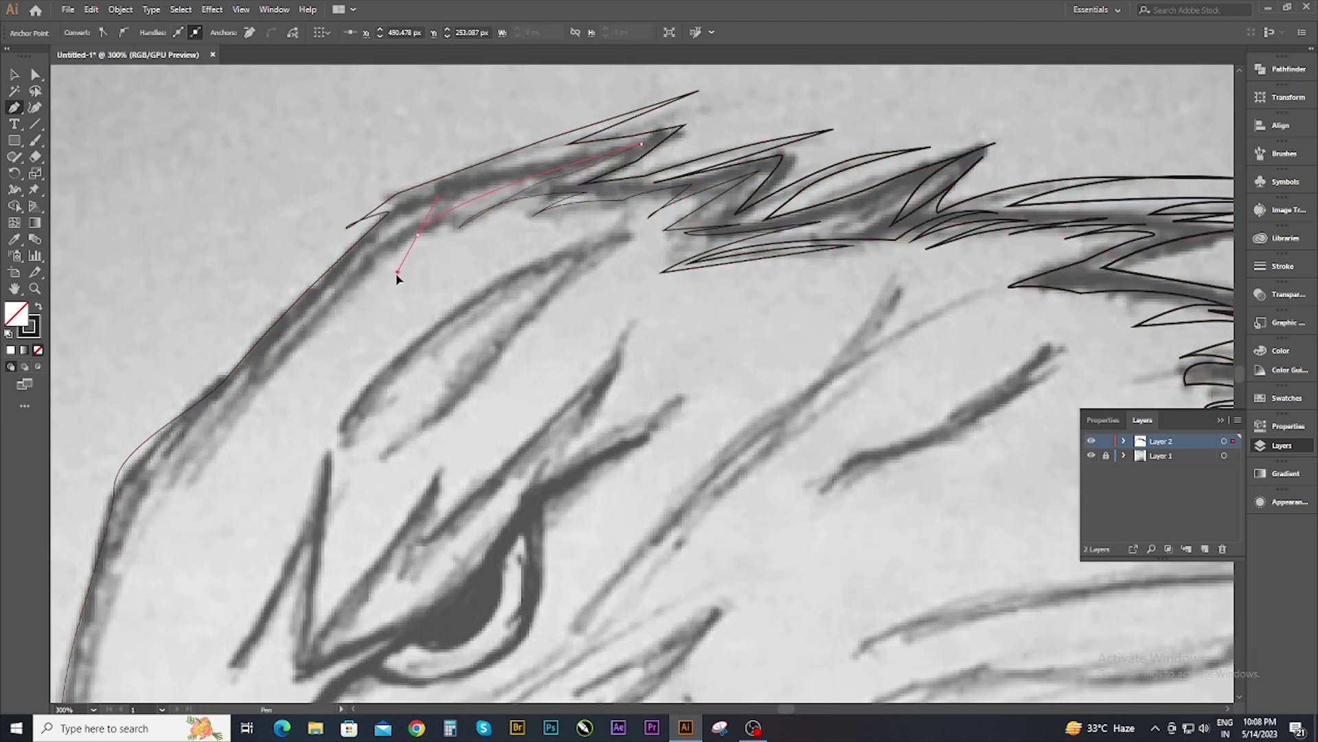
pyautogui.moveTo(423, 230); pyautogui.dragTo(425, 235)
pyautogui.moveTo(351, 304); pyautogui.dragTo(357, 299)
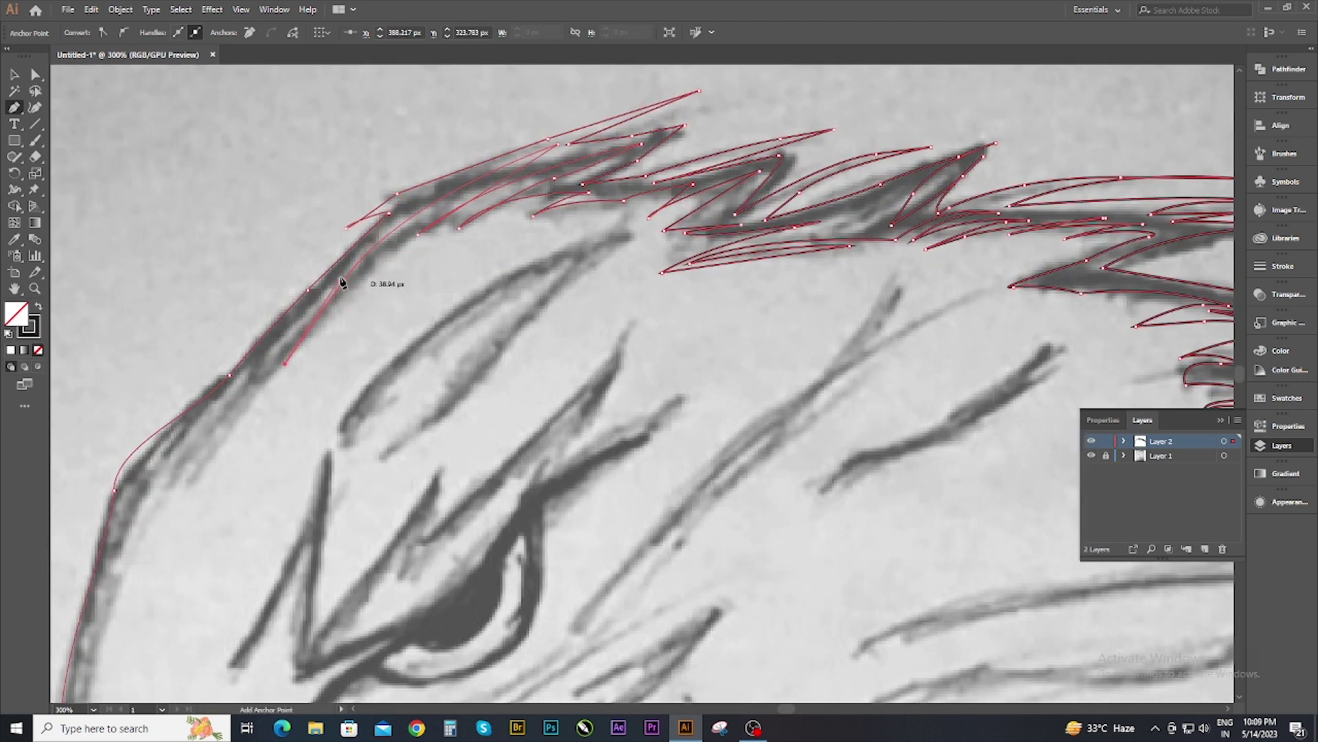
# Trace the forehead line down, ending just above the beak.
pyautogui.scroll(-1, 296, 369)
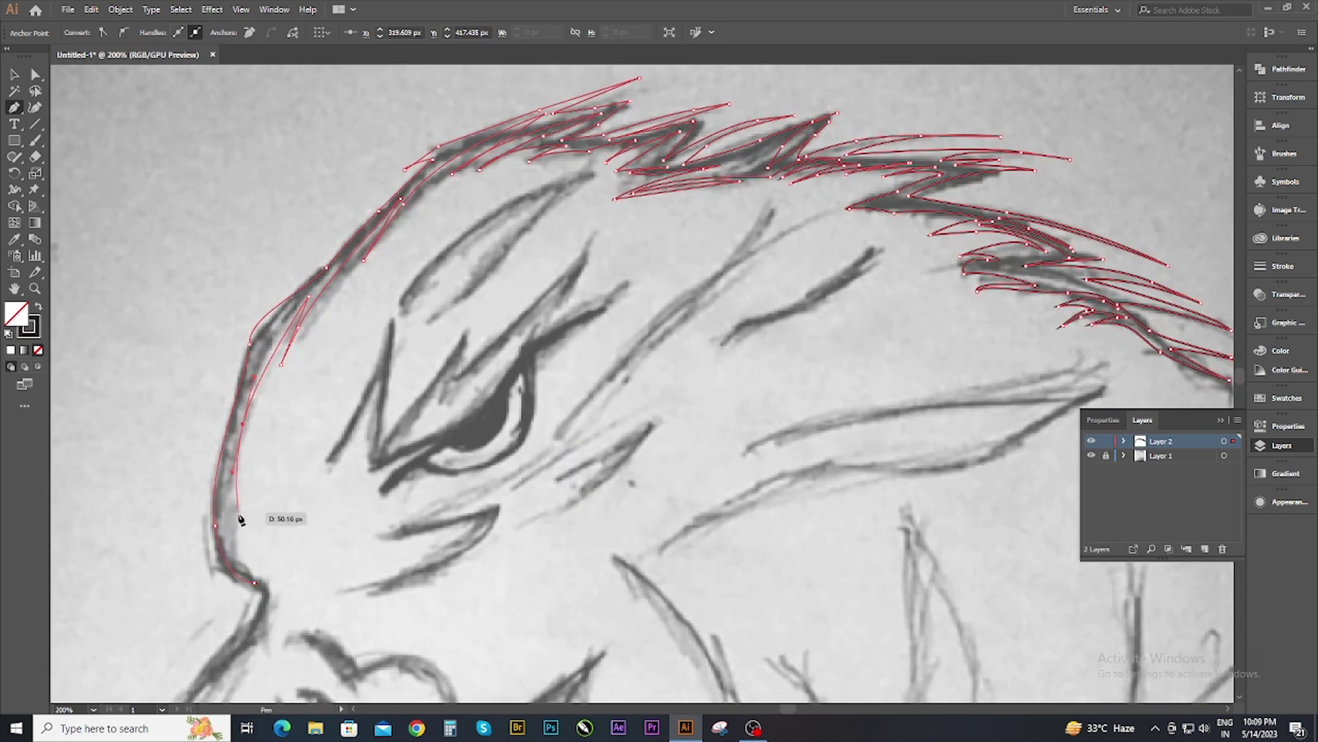
pyautogui.scroll(-3, 450, 245)
pyautogui.press('super')
pyautogui.moveTo(282, 372)
pyautogui.mouseDown()
pyautogui.moveTo(450, 245)
pyautogui.moveTo(409, 372)
pyautogui.mouseUp()
pyautogui.press('super')
pyautogui.scroll(-2, 410, 372)
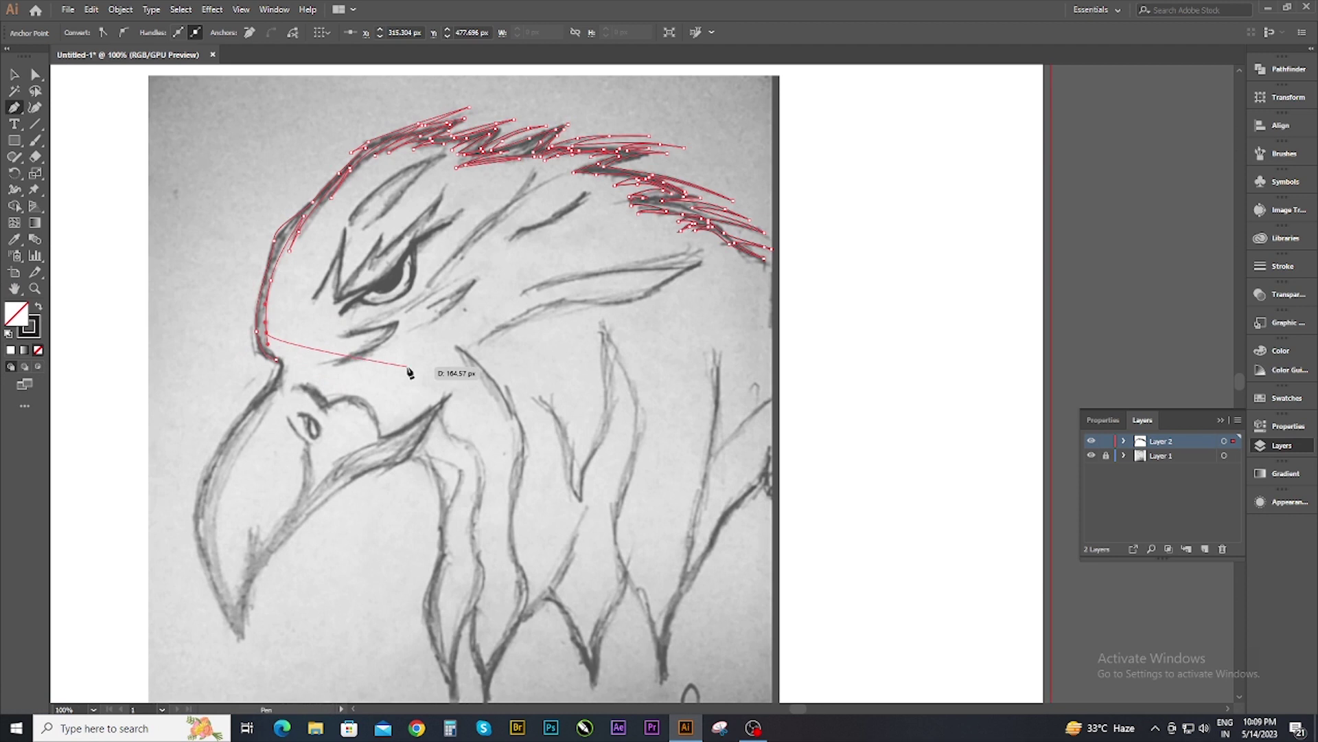
pyautogui.scroll(2, 294, 345)
pyautogui.moveTo(274, 402); pyautogui.dragTo(220, 499)
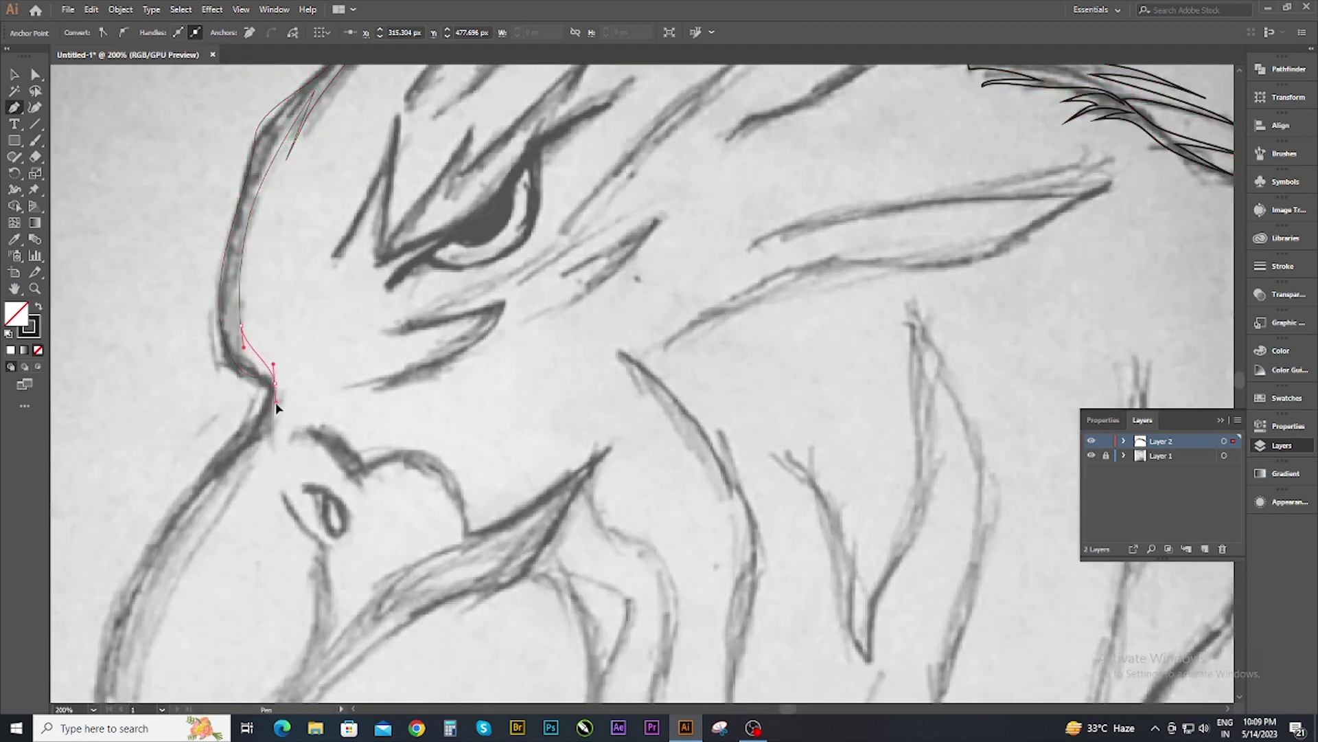
pyautogui.click(192, 526)
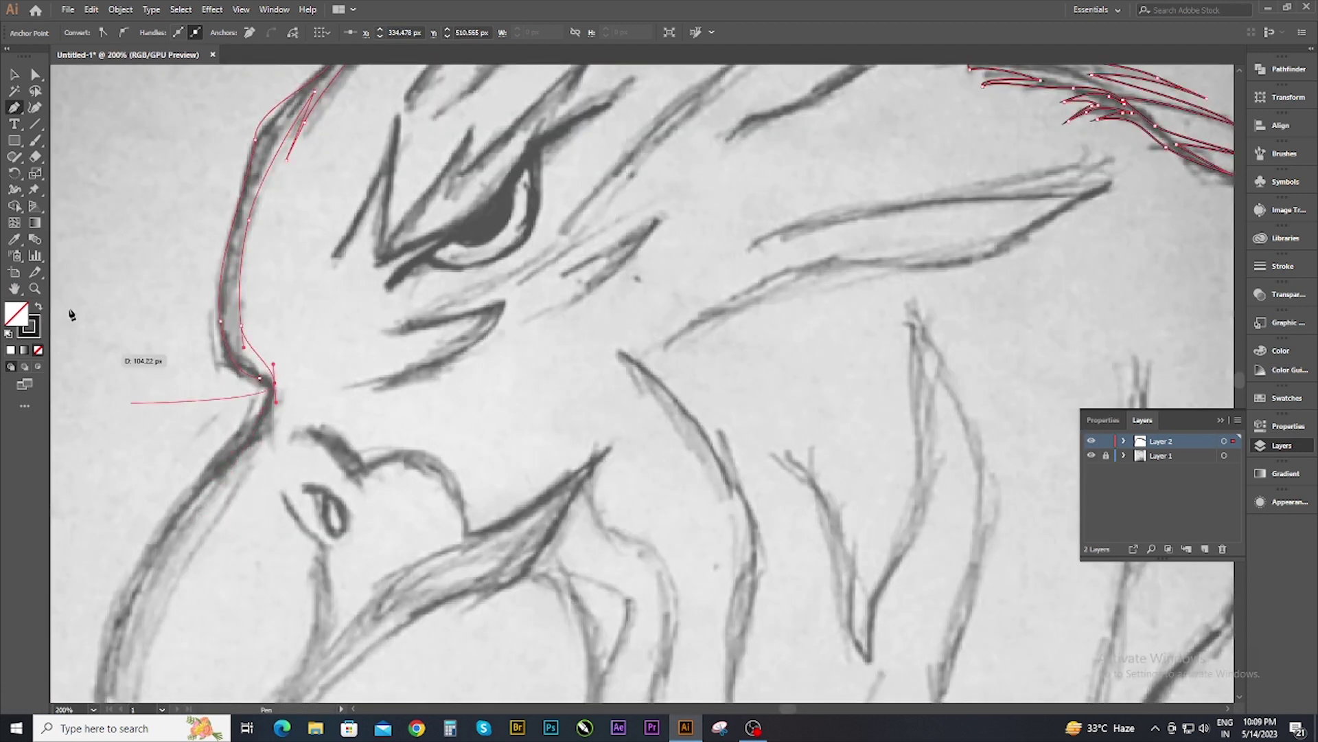
# Deselect the paths with the Selection tool and hide the Layer 1 pencil sketch.
pyautogui.click(14, 74)
pyautogui.click(289, 311)
pyautogui.scroll(-2, 290, 311)
pyautogui.click(1091, 455)
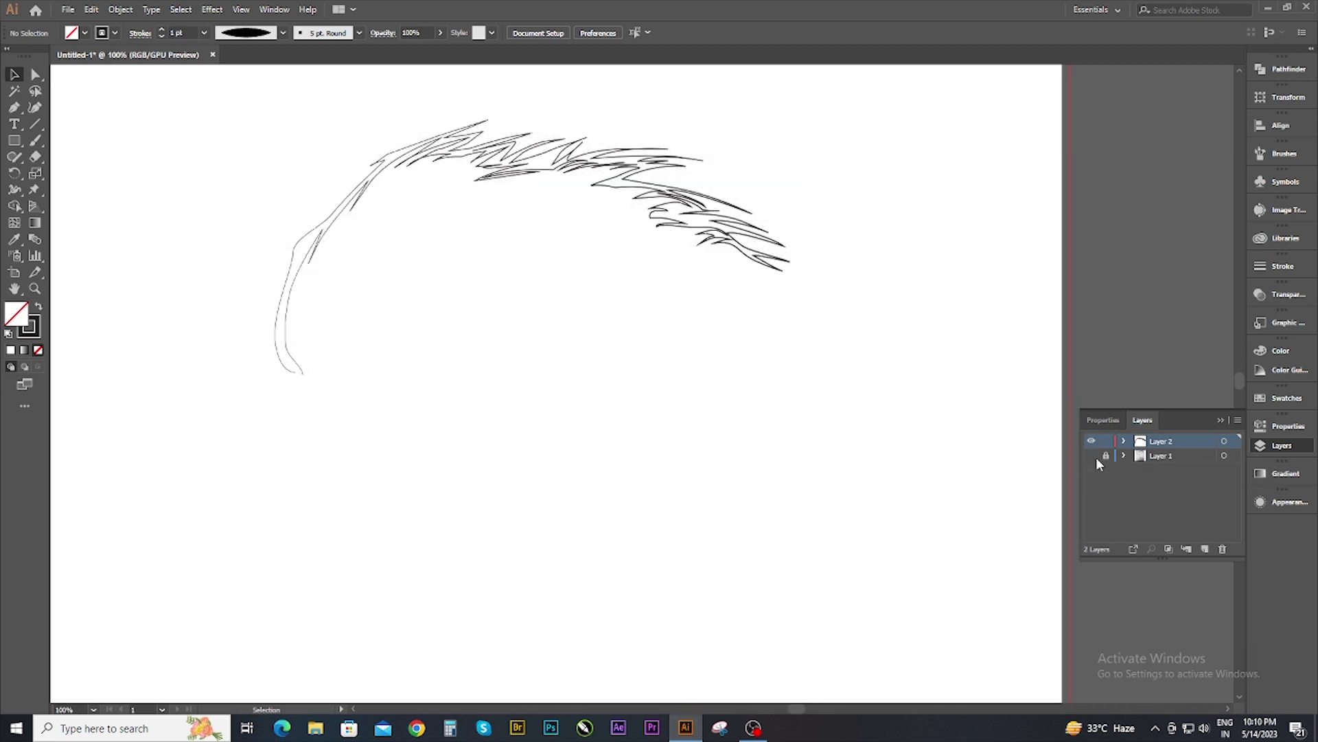
# Show the sketch again and hide the first traced lines.
pyautogui.click(1092, 455)
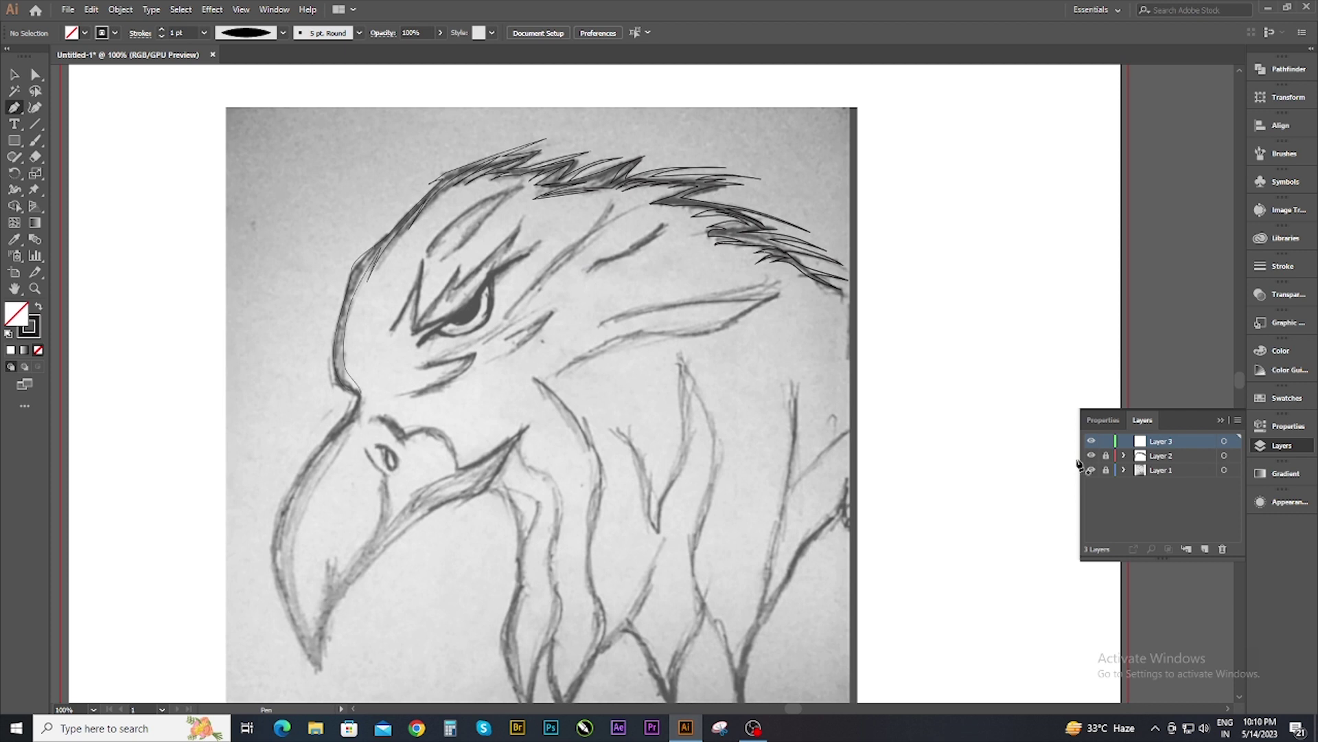
pyautogui.click(1091, 455)
pyautogui.scroll(2, 374, 485)
pyautogui.scroll(3, 318, 605)
# Start a new path along a sketch stroke and run it down to the right-hand stroke's tip.
pyautogui.click(314, 598)
pyautogui.moveTo(415, 333); pyautogui.dragTo(474, 268)
pyautogui.click(546, 197)
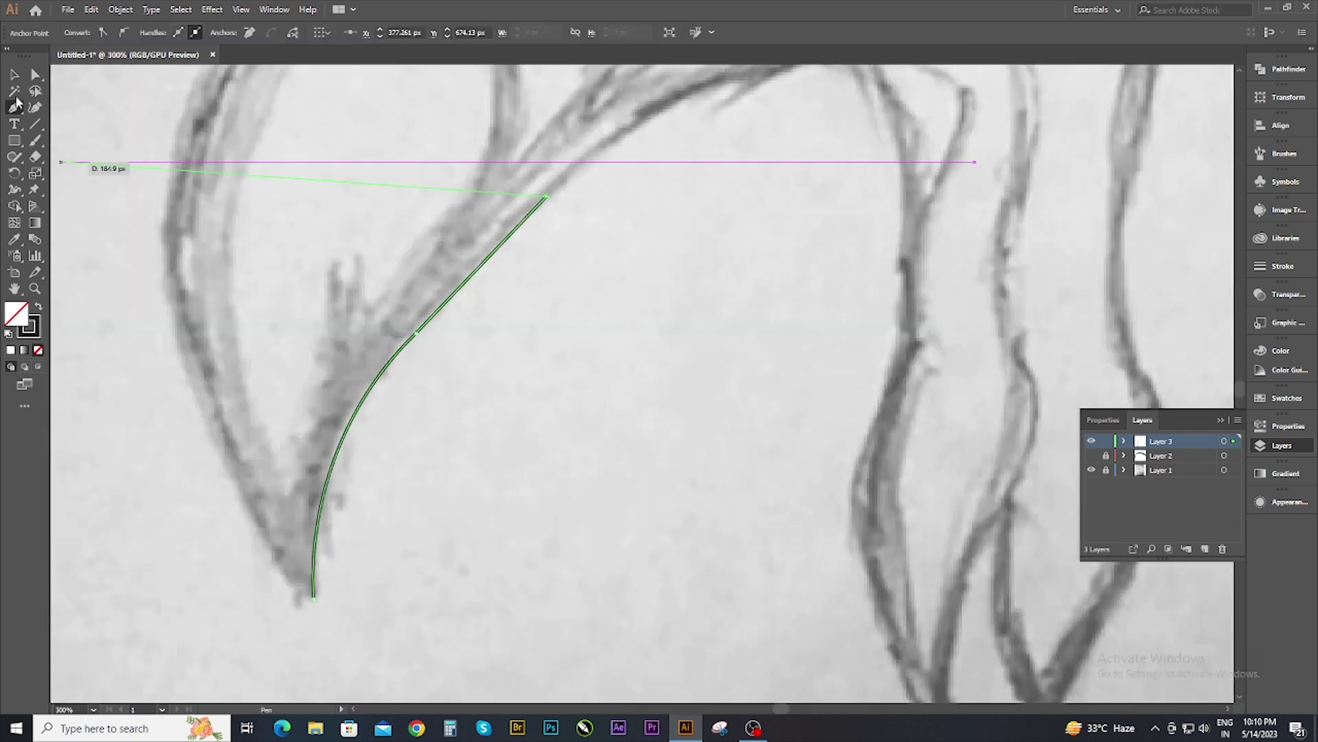
pyautogui.scroll(-1, 618, 368)
pyautogui.scroll(4, 597, 320)
pyautogui.moveTo(649, 281); pyautogui.dragTo(679, 291)
pyautogui.click(817, 287)
pyautogui.click(828, 593)
pyautogui.scroll(-5, 821, 603)
pyautogui.click(770, 409)
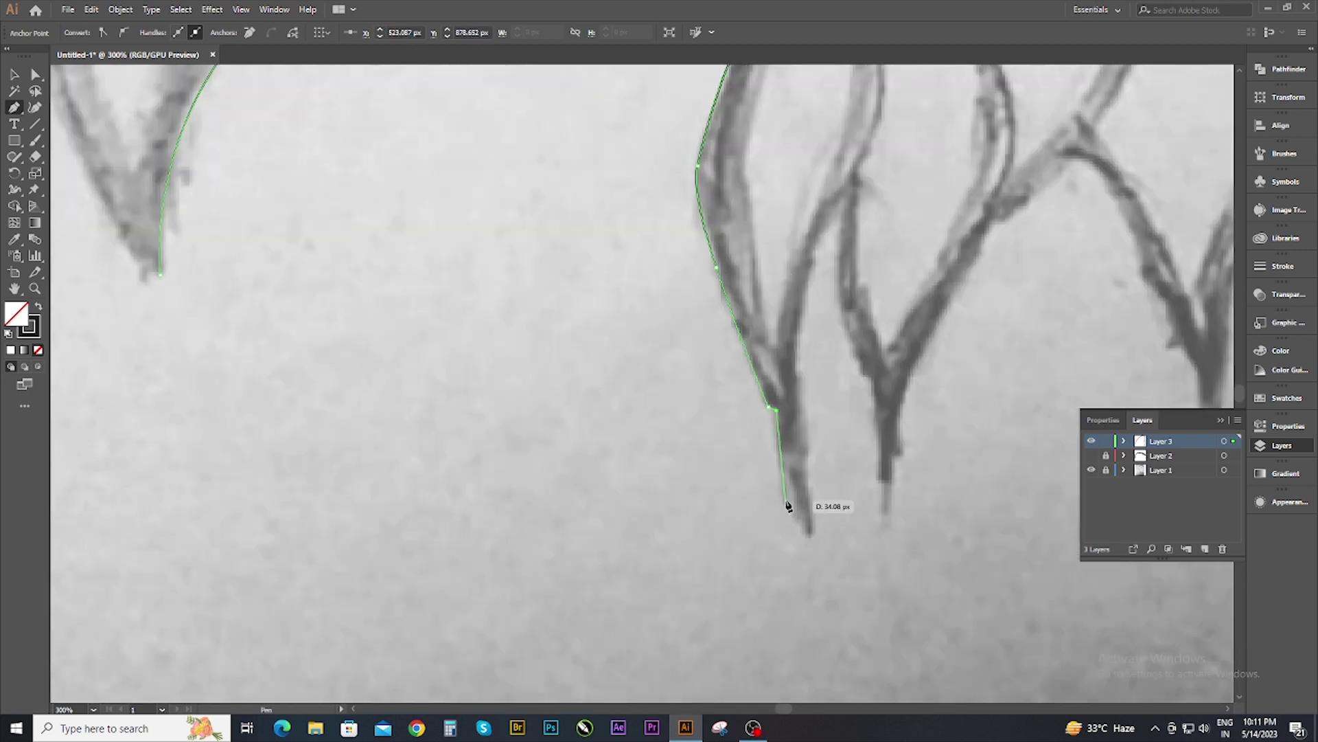
# Continue the path up the next feather stroke and down to its lower tip.
pyautogui.click(798, 349)
pyautogui.click(827, 216)
pyautogui.click(850, 185)
pyautogui.click(864, 367)
pyautogui.click(876, 405)
pyautogui.click(886, 523)
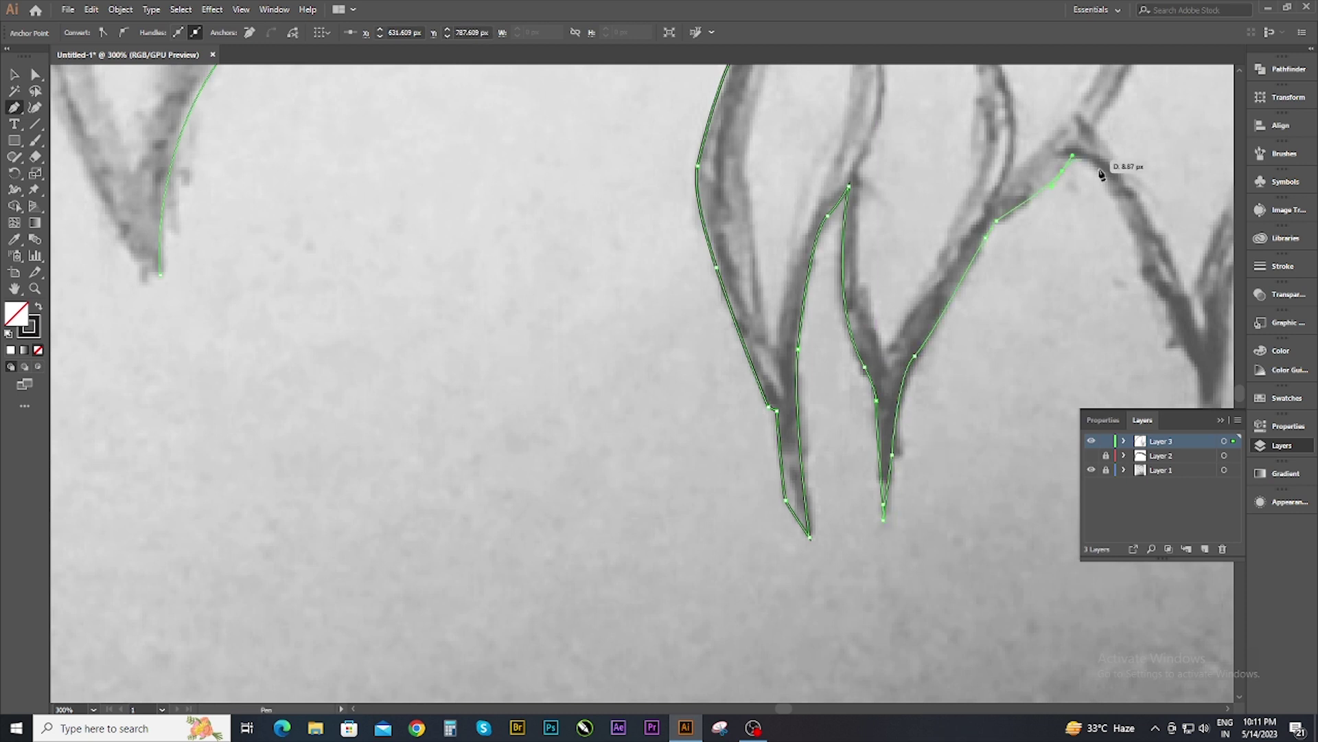
# Outline the jagged neck feather tip and the next feather peak.
pyautogui.moveTo(1174, 335); pyautogui.dragTo(653, 286)
pyautogui.click(653, 286)
pyautogui.click(671, 286)
pyautogui.click(674, 320)
pyautogui.click(680, 354)
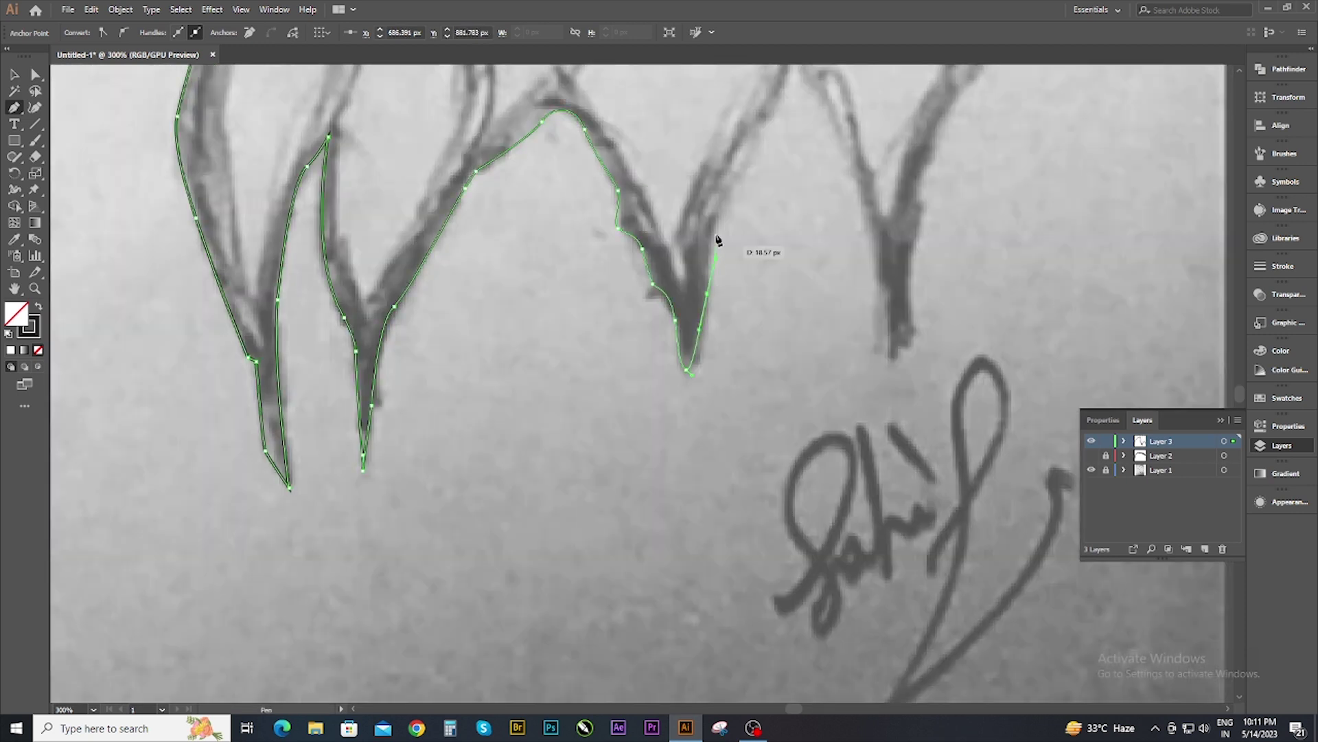
pyautogui.moveTo(718, 240); pyautogui.dragTo(651, 507)
pyautogui.click(709, 359)
pyautogui.click(730, 326)
pyautogui.click(775, 424)
pyautogui.click(811, 554)
pyautogui.click(822, 622)
# Add anchors running up the feather stroke toward the right edge and shape the newest curve.
pyautogui.click(860, 429)
pyautogui.click(872, 407)
pyautogui.click(891, 370)
pyautogui.moveTo(900, 353); pyautogui.dragTo(908, 351)
pyautogui.scroll(-2, 794, 354)
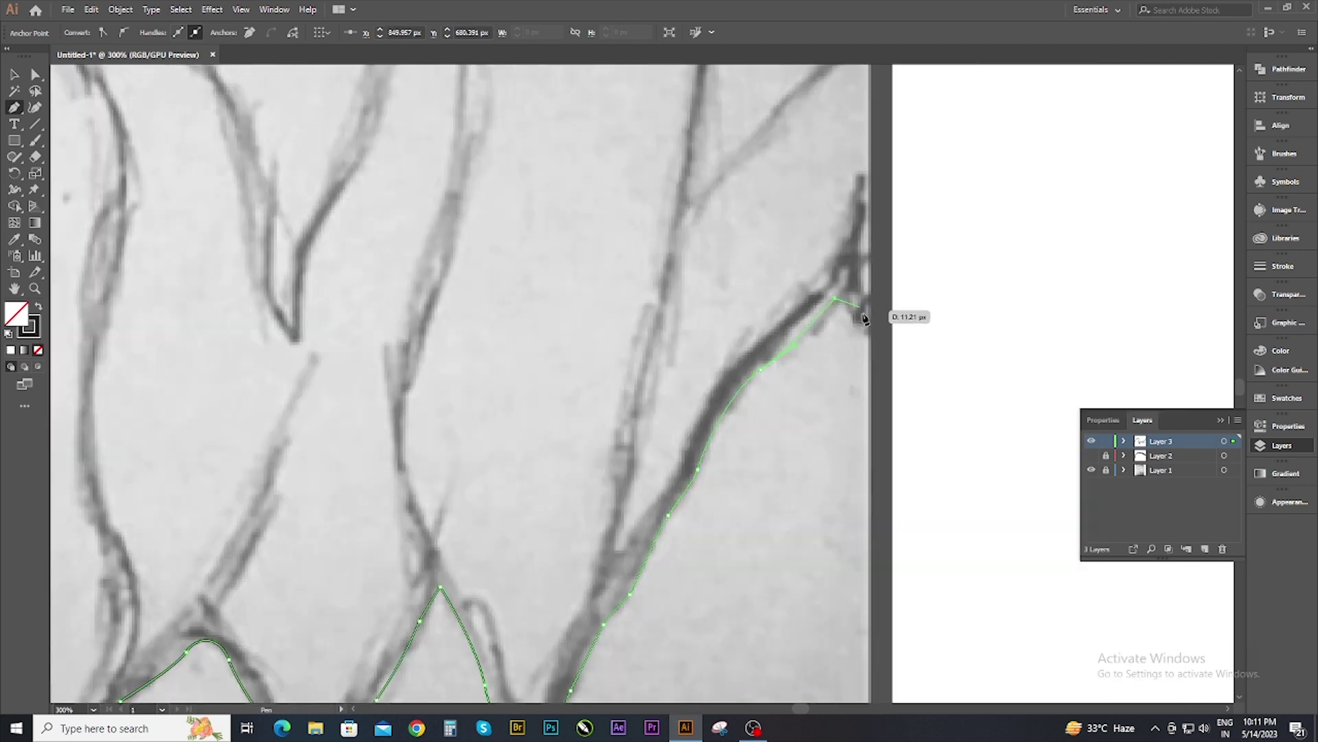
pyautogui.scroll(-3, 859, 309)
pyautogui.scroll(1, 865, 345)
pyautogui.moveTo(991, 205)
pyautogui.mouseDown()
pyautogui.moveTo(865, 345)
pyautogui.moveTo(879, 416)
pyautogui.moveTo(863, 457)
pyautogui.moveTo(803, 407)
pyautogui.moveTo(844, 385)
pyautogui.mouseUp()
pyautogui.scroll(1, 865, 345)
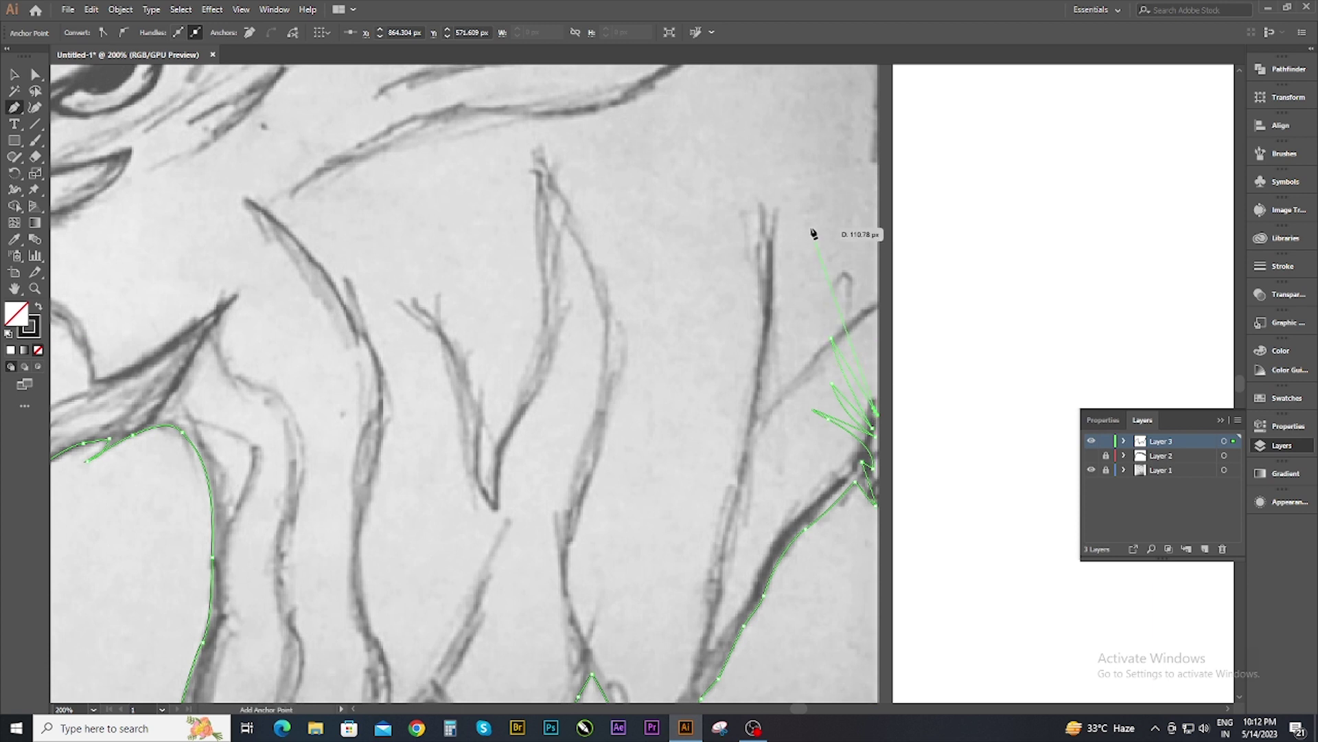
# Place outline anchors on the feather stroke, the zigzag tip and the feather edge.
pyautogui.scroll(-4, 843, 309)
pyautogui.scroll(3, 851, 288)
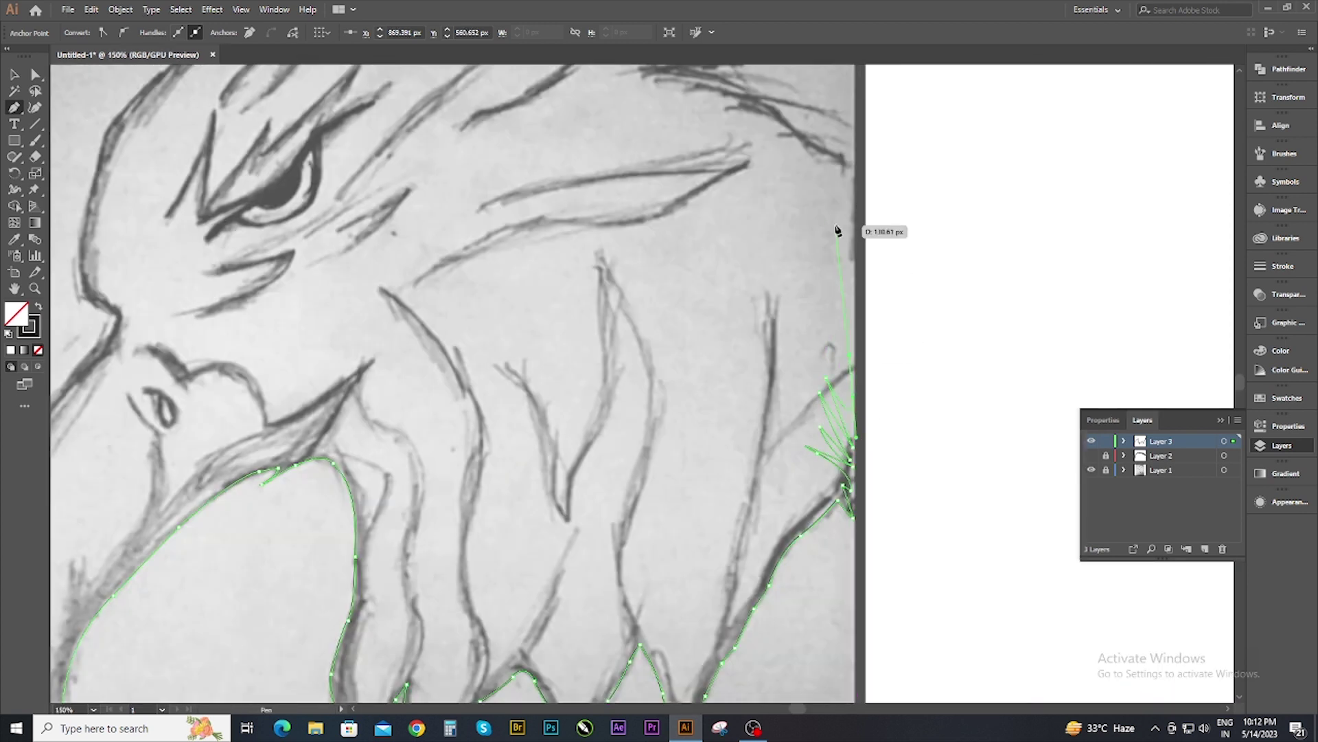
pyautogui.scroll(-2, 855, 178)
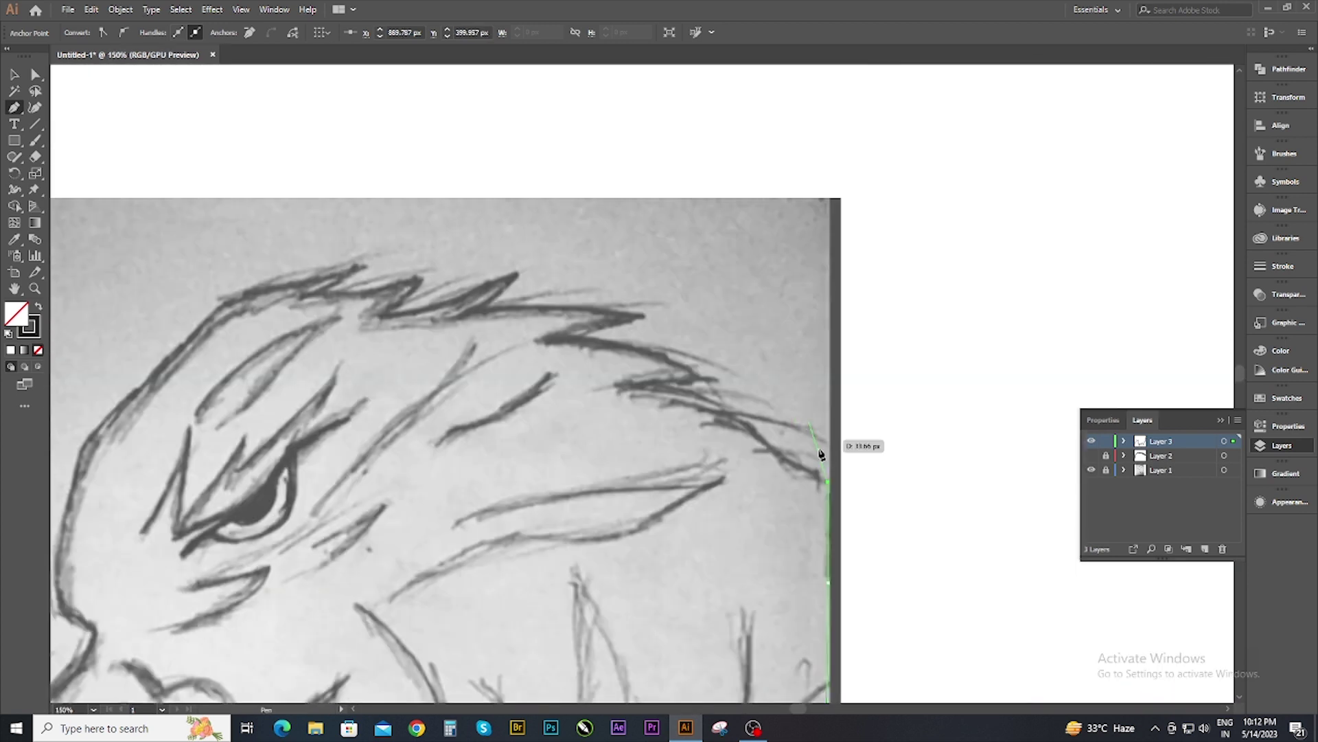
pyautogui.scroll(2, 837, 344)
pyautogui.scroll(2, 819, 504)
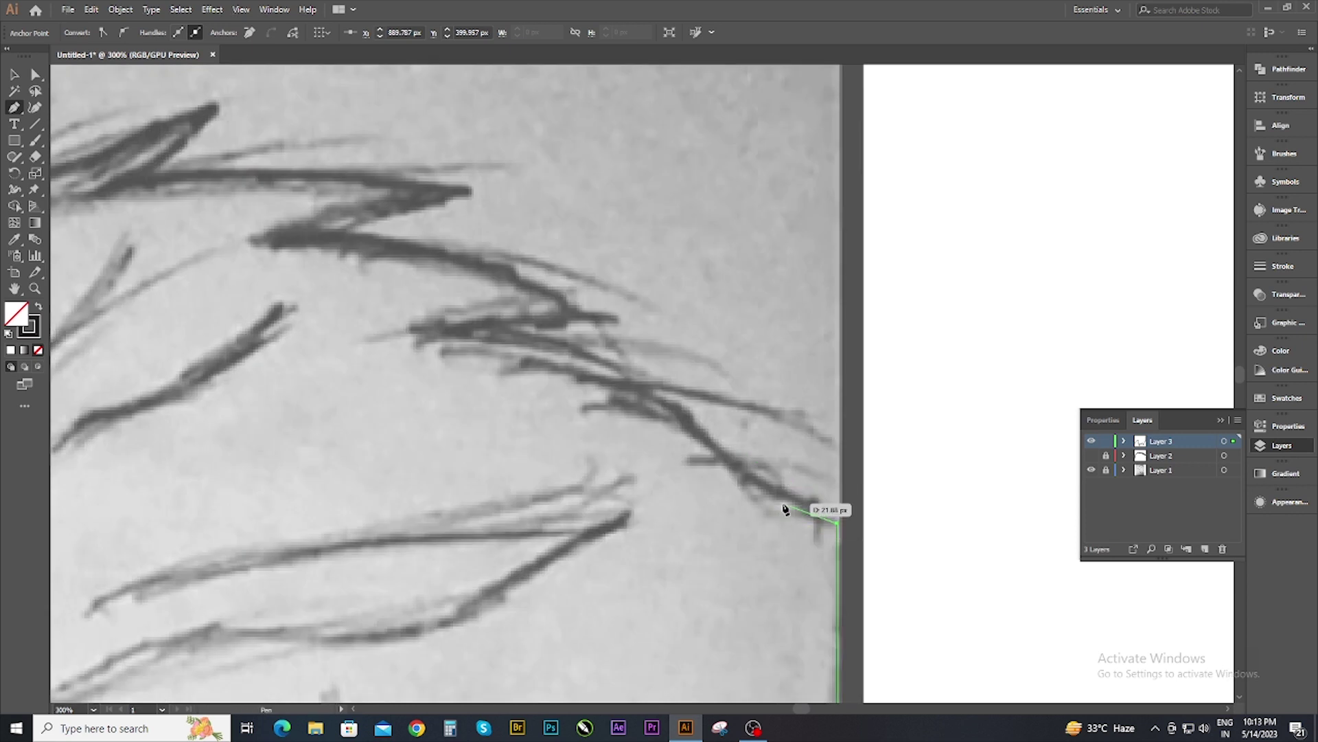
pyautogui.click(785, 508)
pyautogui.scroll(-1, 784, 508)
pyautogui.scroll(-1, 769, 494)
pyautogui.scroll(2, 748, 474)
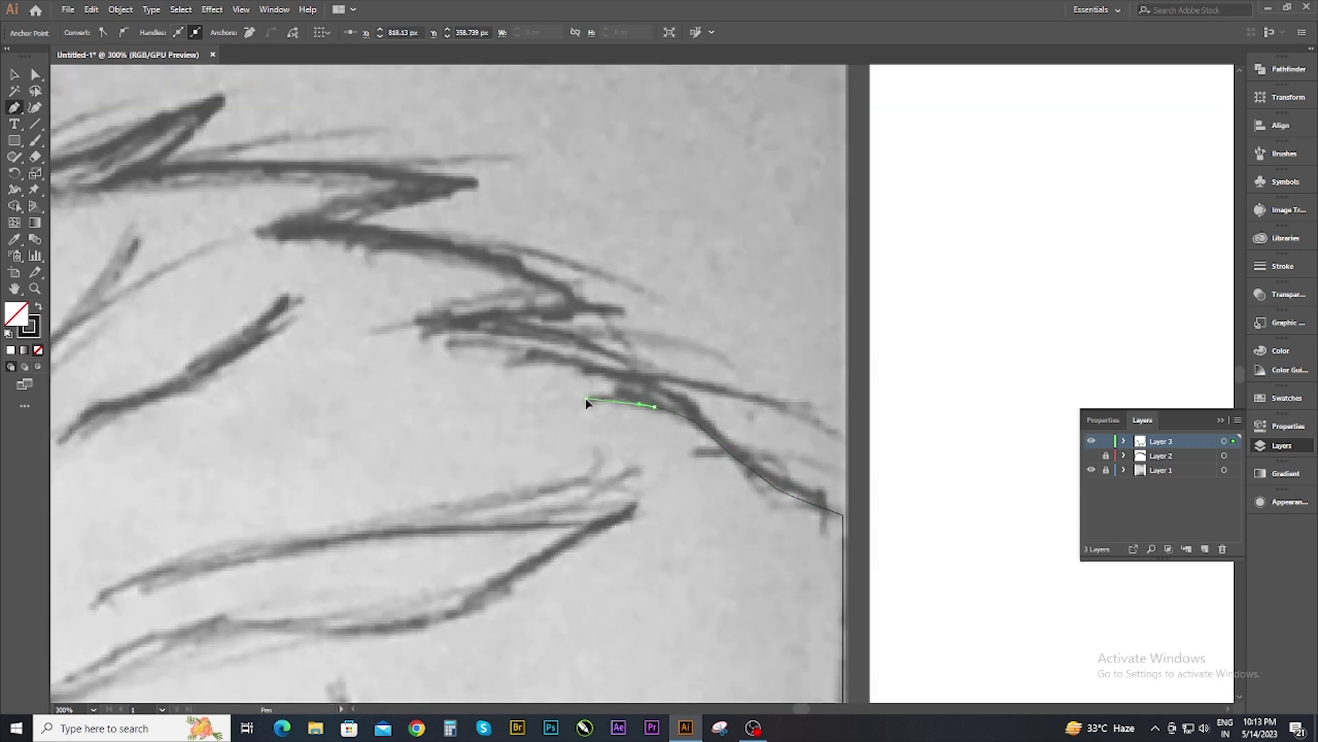
pyautogui.scroll(-2, 523, 297)
pyautogui.click(421, 316)
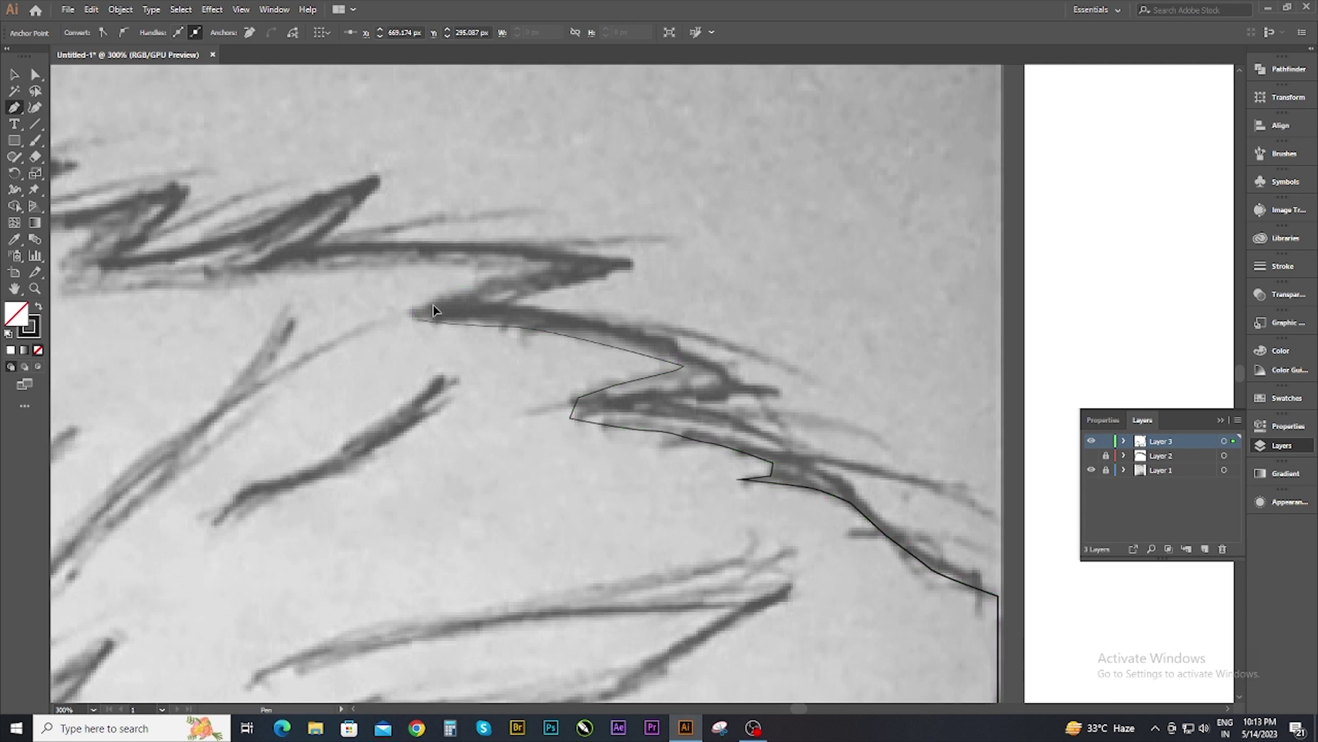
pyautogui.scroll(2, 421, 303)
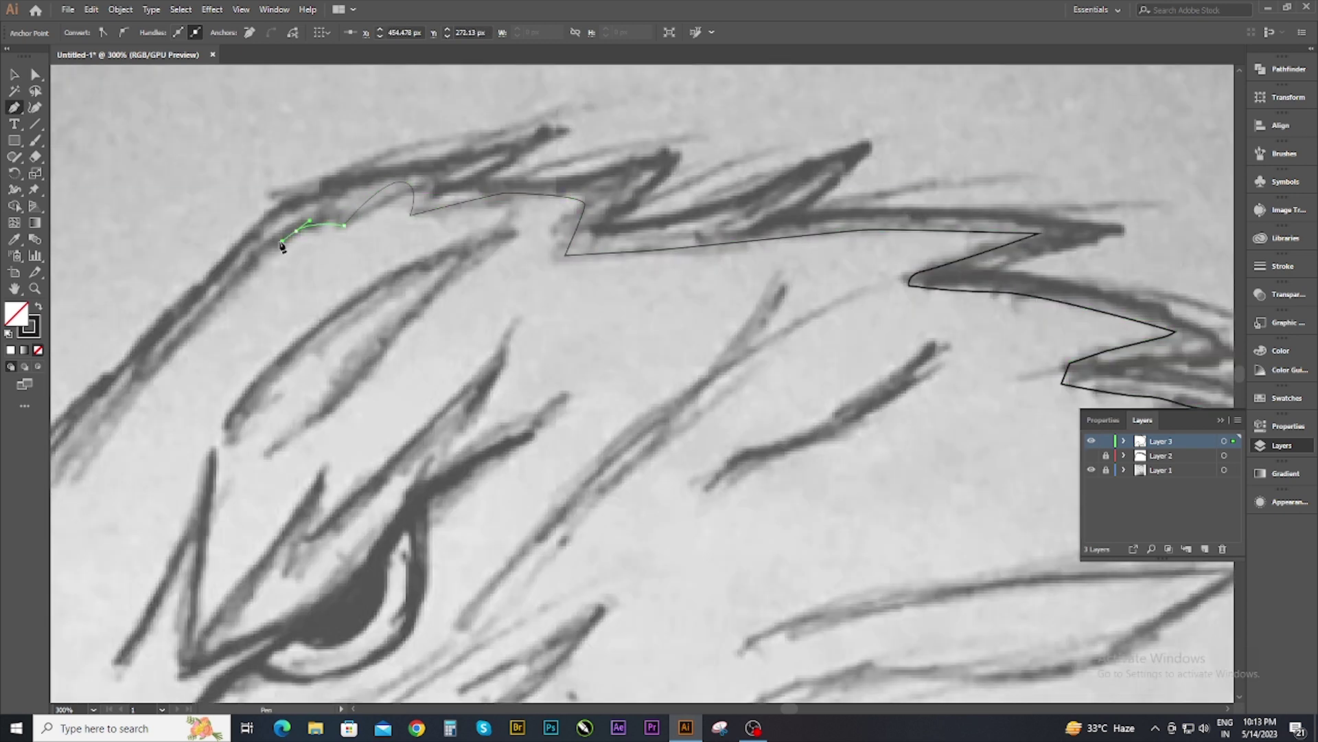
pyautogui.click(282, 241)
# Extend the outline up the feather edge.
pyautogui.hscroll(-5, 654, 288)
pyautogui.scroll(-2, 654, 288)
pyautogui.scroll(-2, 547, 503)
pyautogui.scroll(-3, 530, 506)
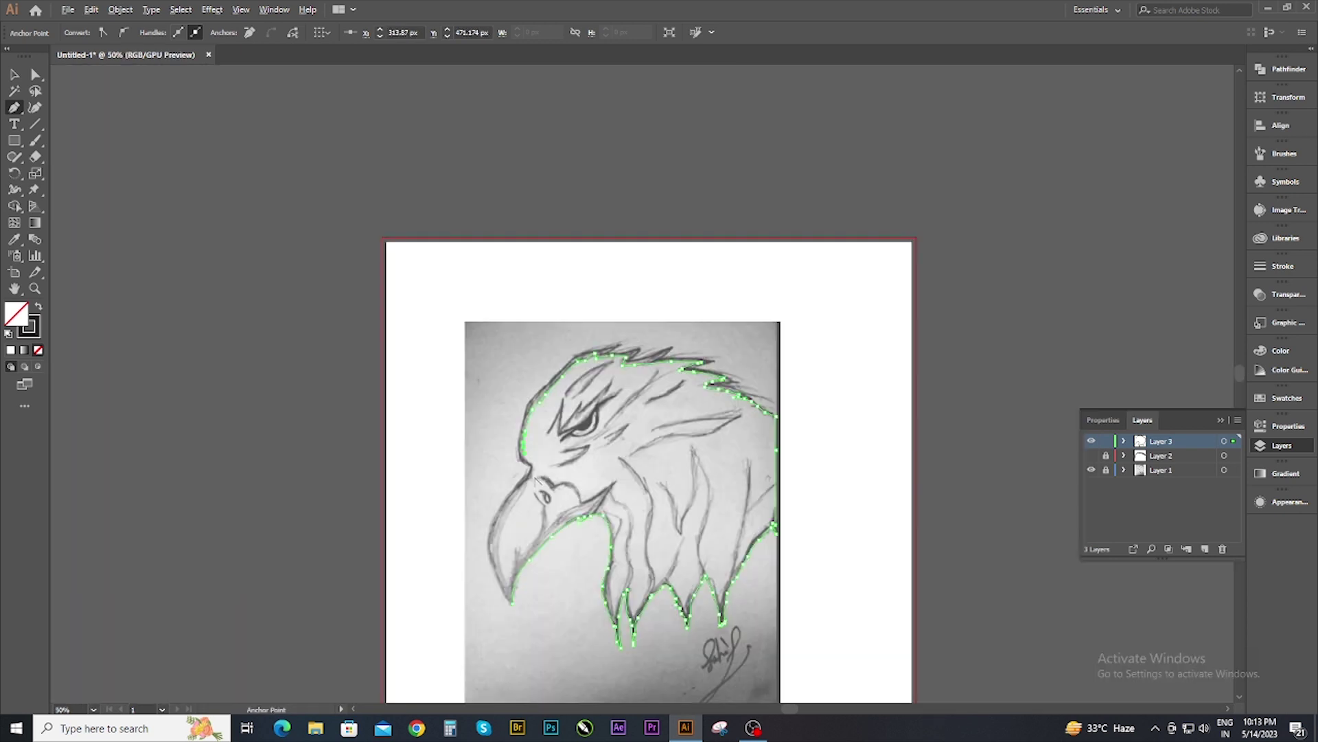
pyautogui.scroll(5, 839, 371)
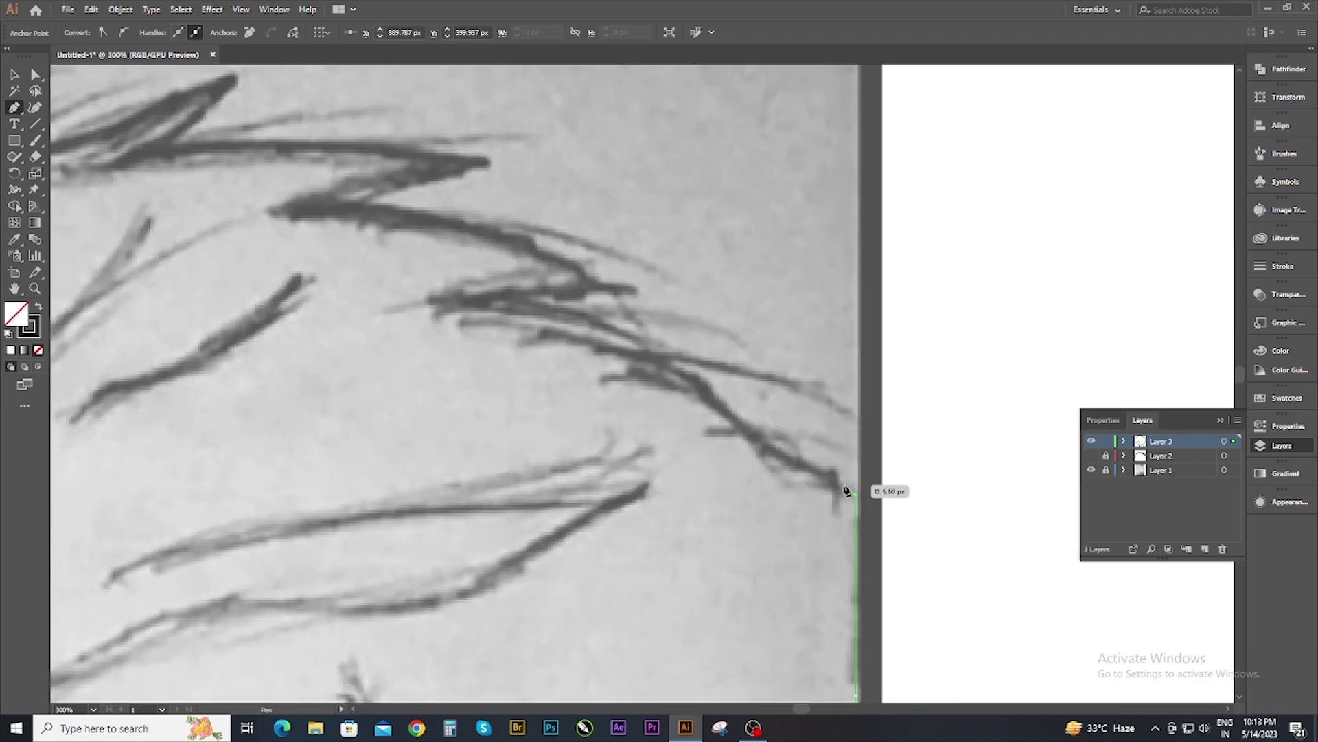
pyautogui.click(673, 358)
pyautogui.click(640, 306)
pyautogui.click(619, 291)
# Trace the zigzag across the crest feathers to the top-left of the head.
pyautogui.click(371, 208)
pyautogui.click(497, 163)
pyautogui.moveTo(182, 140); pyautogui.dragTo(515, 185)
pyautogui.click(508, 185)
pyautogui.click(570, 124)
pyautogui.click(455, 165)
pyautogui.click(332, 187)
pyautogui.click(339, 180)
pyautogui.click(271, 111)
# Run the outline down the forehead and around the beak bend to the beak tip.
pyautogui.moveTo(274, 109)
pyautogui.mouseDown()
pyautogui.moveTo(332, 138)
pyautogui.moveTo(622, 157)
pyautogui.moveTo(515, 289)
pyautogui.mouseUp()
pyautogui.click(481, 203)
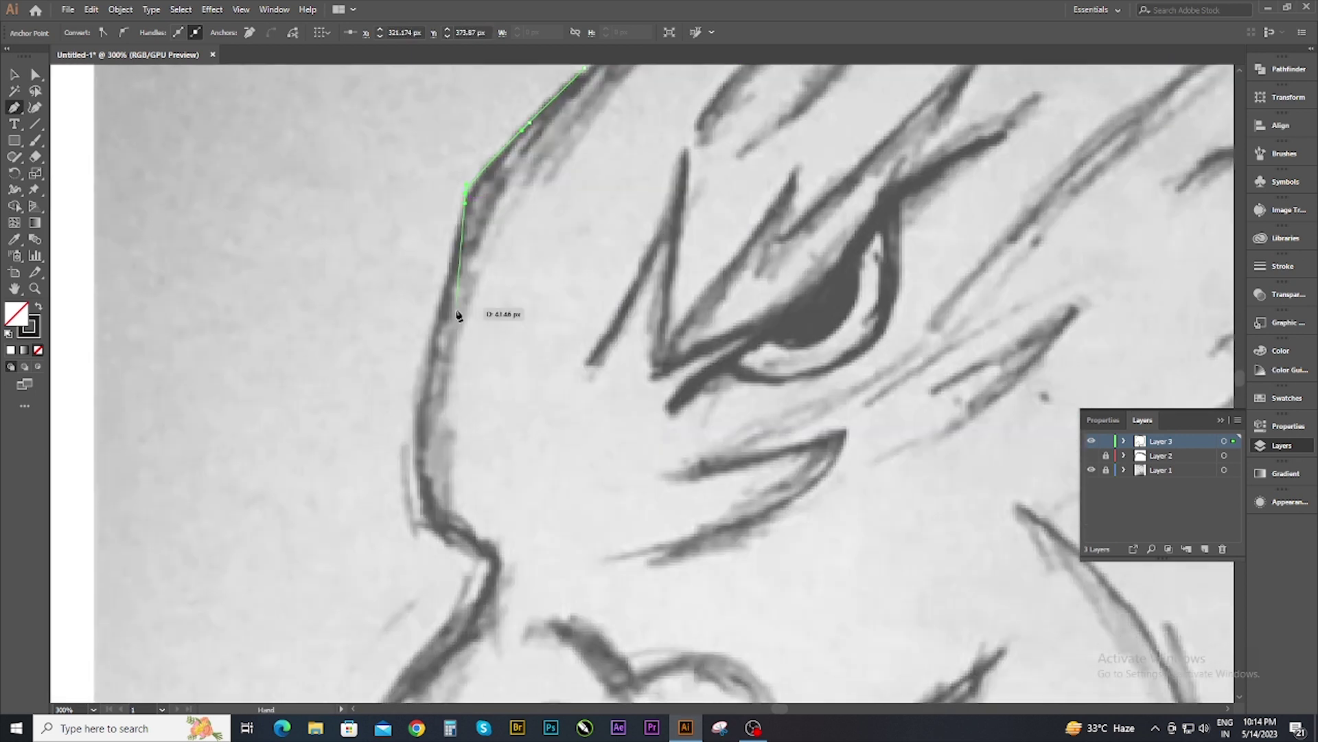
pyautogui.scroll(-5, 456, 309)
pyautogui.click(494, 411)
pyautogui.click(524, 425)
pyautogui.scroll(-2, 480, 425)
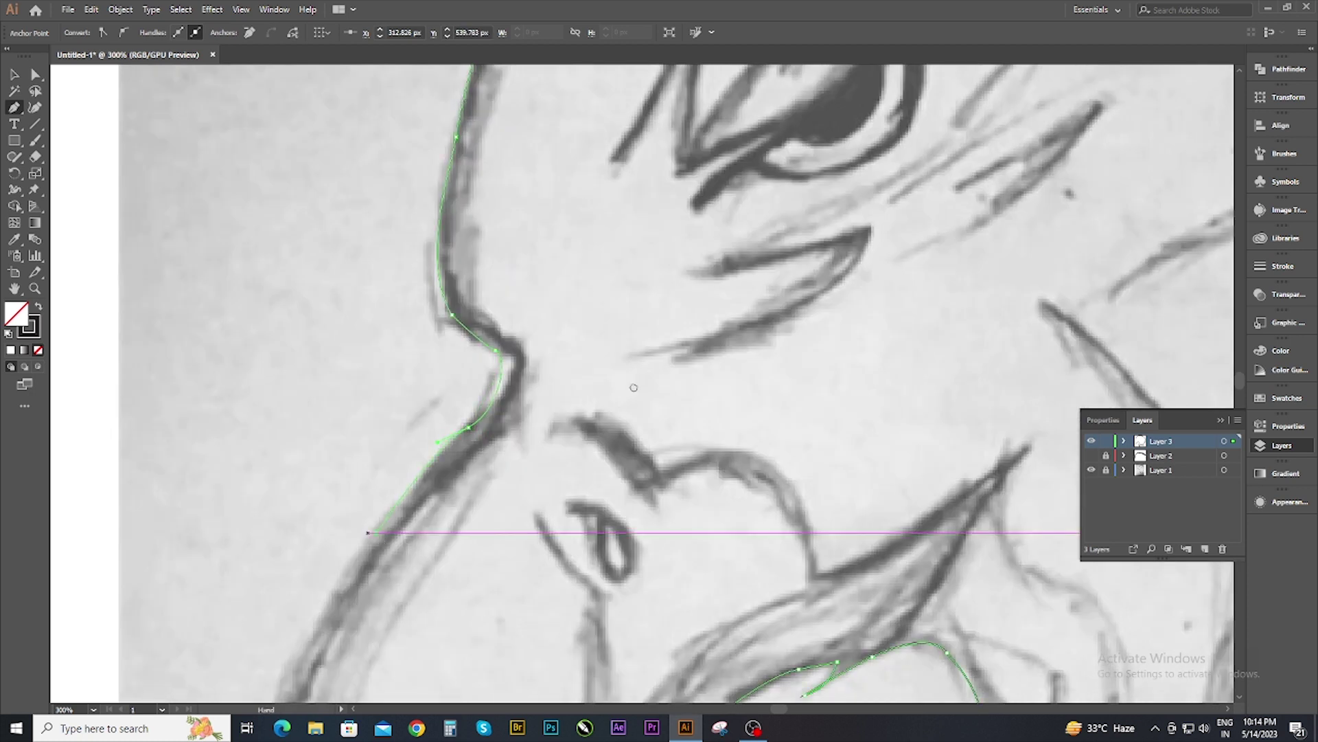
pyautogui.moveTo(633, 387); pyautogui.dragTo(632, 588)
pyautogui.scroll(-3, 632, 588)
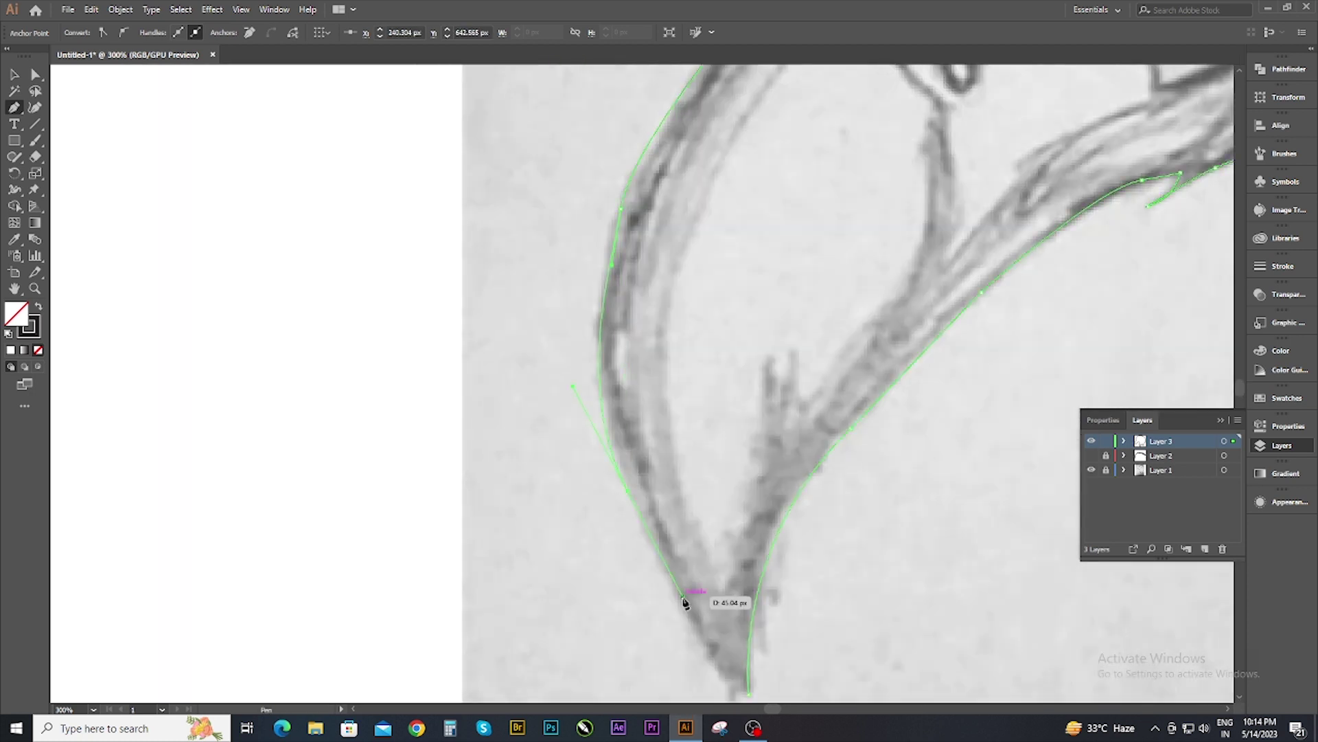
pyautogui.scroll(-4, 684, 602)
pyautogui.click(644, 388)
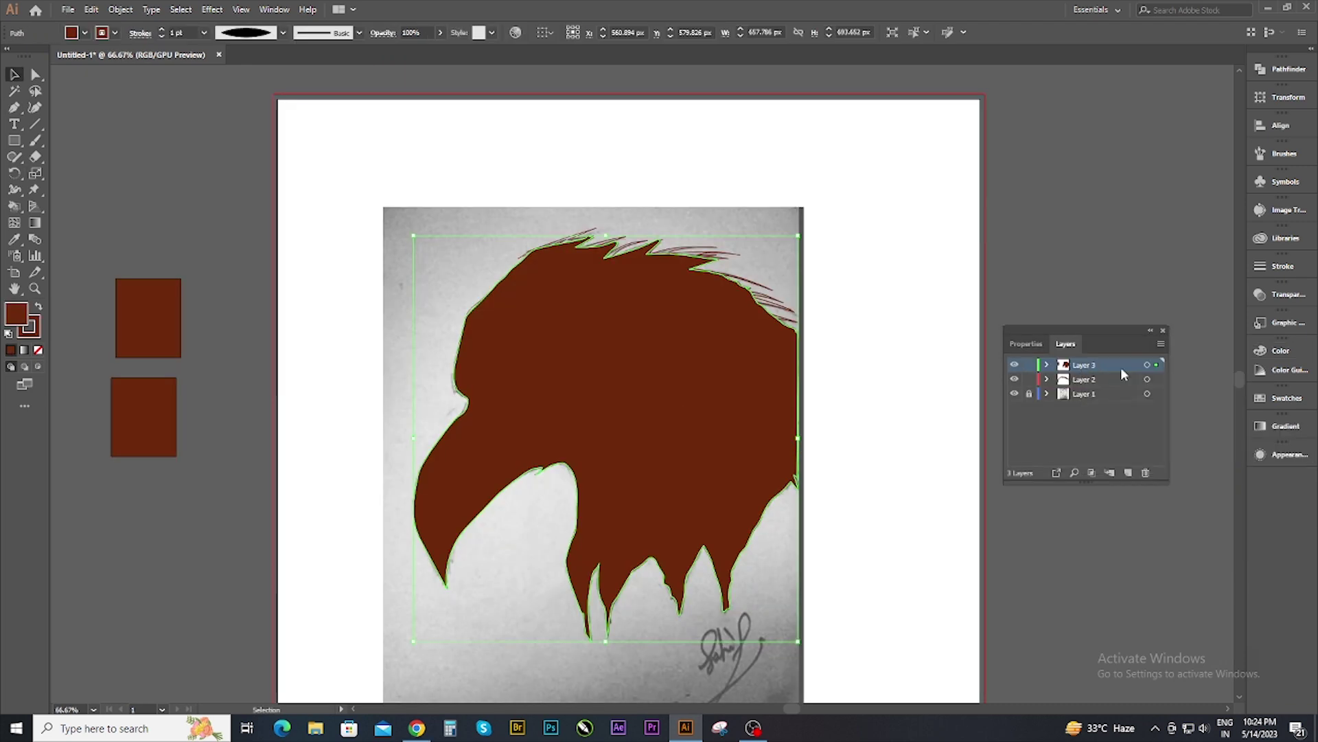
# Move Layer 2 above Layer 3 and check the brown sample rectangle's fill colour.
pyautogui.click(863, 250)
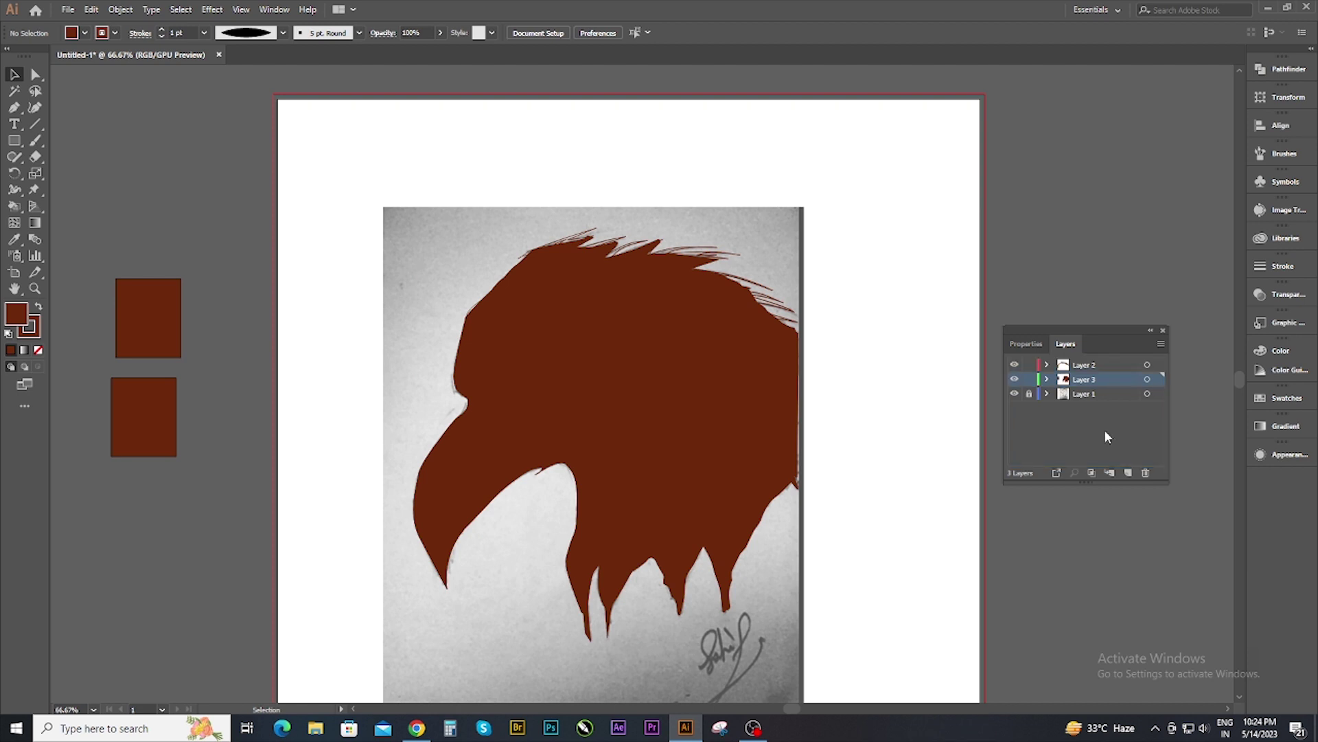
pyautogui.moveTo(1104, 385); pyautogui.dragTo(1092, 360)
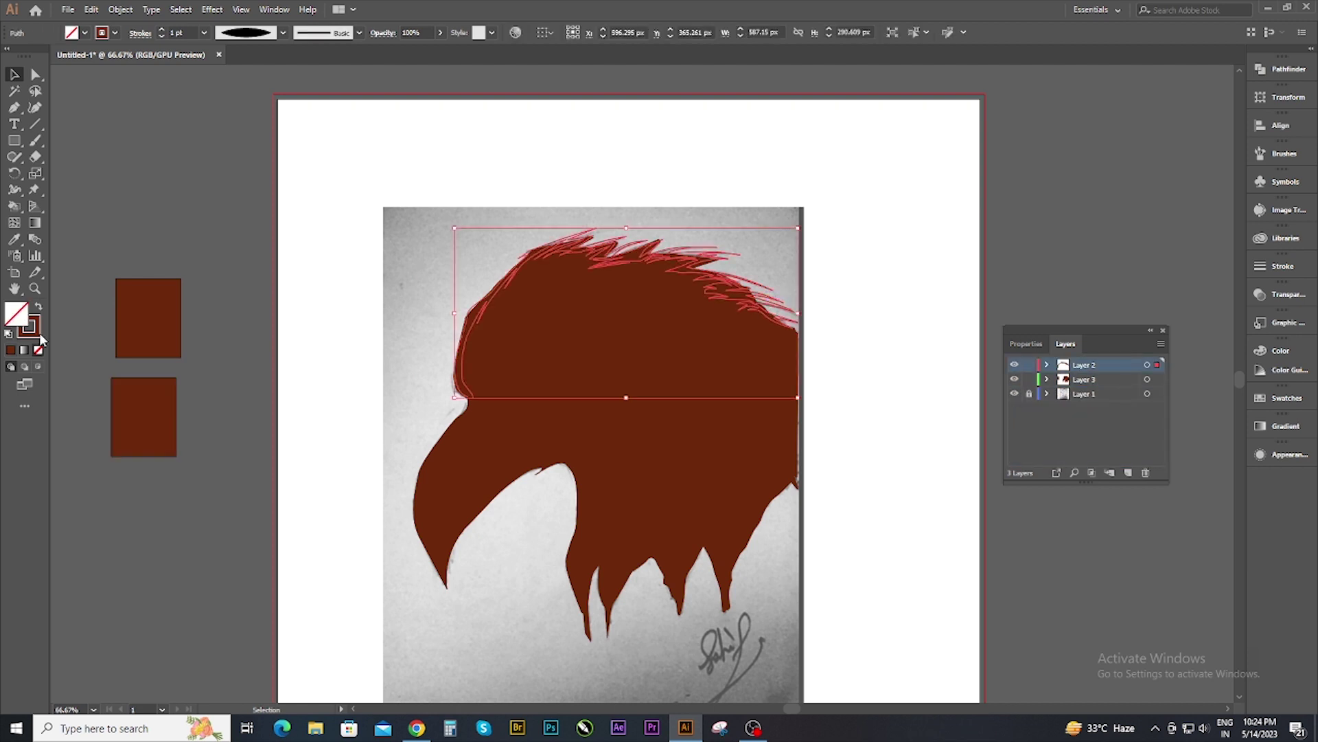
pyautogui.click(144, 416)
pyautogui.click(520, 317)
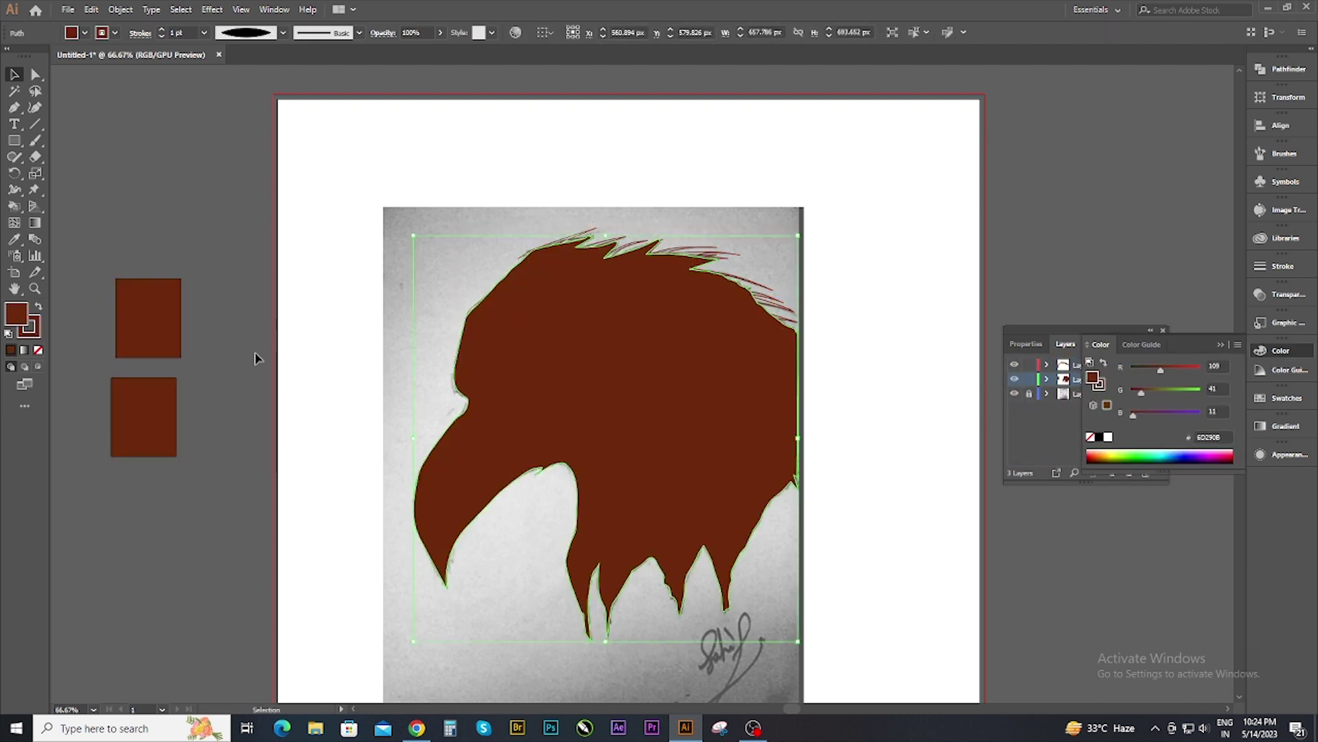
pyautogui.click(765, 303)
pyautogui.click(132, 396)
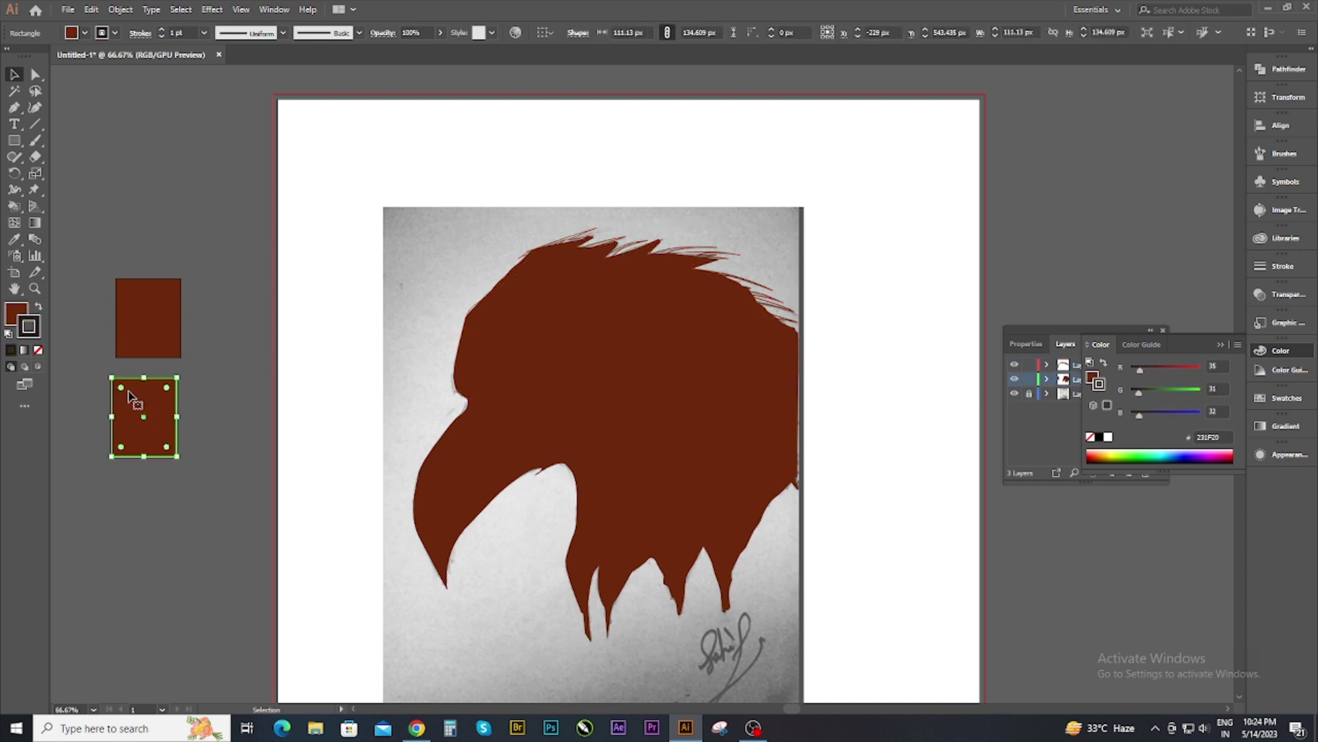
pyautogui.doubleClick(17, 315)
pyautogui.click(1265, 272)
# Recolour the eagle silhouette's fill to the darker brown #511A04.
pyautogui.click(765, 303)
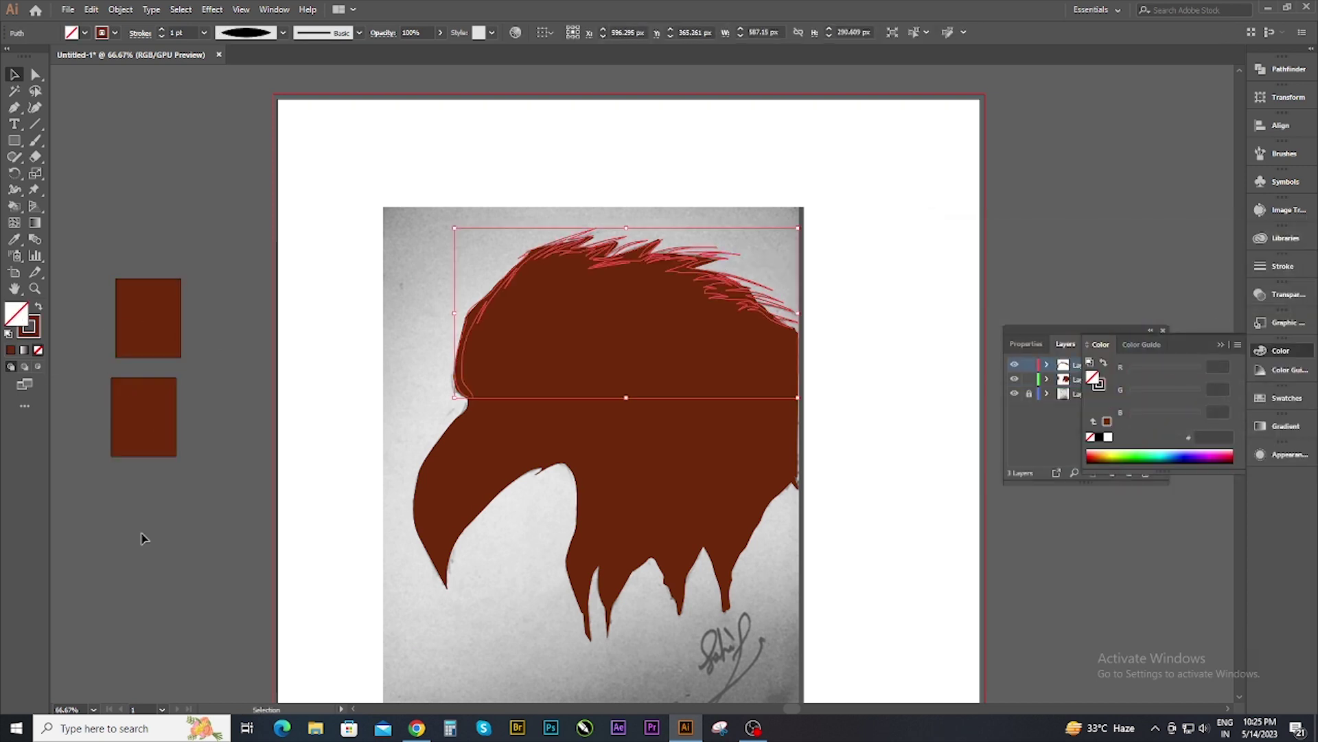
pyautogui.click(481, 446)
pyautogui.doubleClick(17, 315)
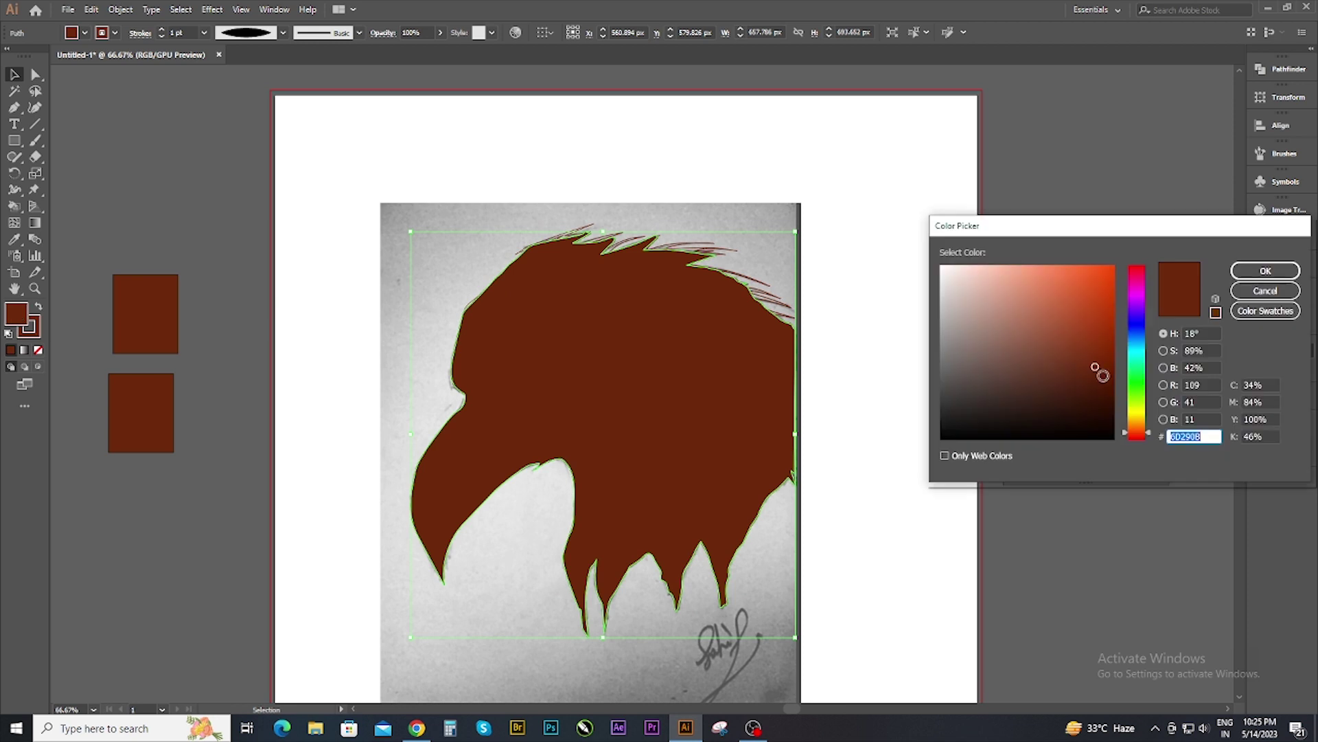
pyautogui.press('Return')
pyautogui.click(1196, 315)
pyautogui.scroll(1, 728, 254)
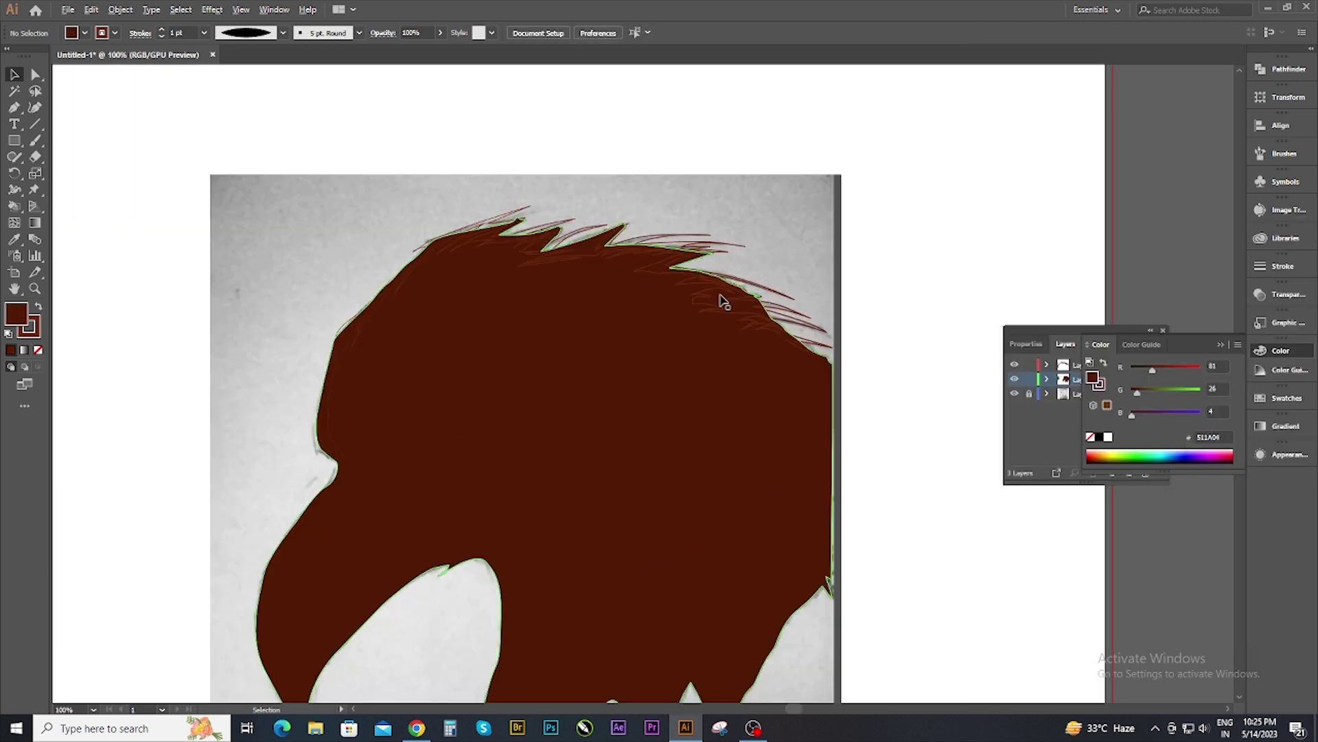
pyautogui.click(721, 296)
pyautogui.doubleClick(16, 314)
pyautogui.click(1265, 272)
pyautogui.click(905, 291)
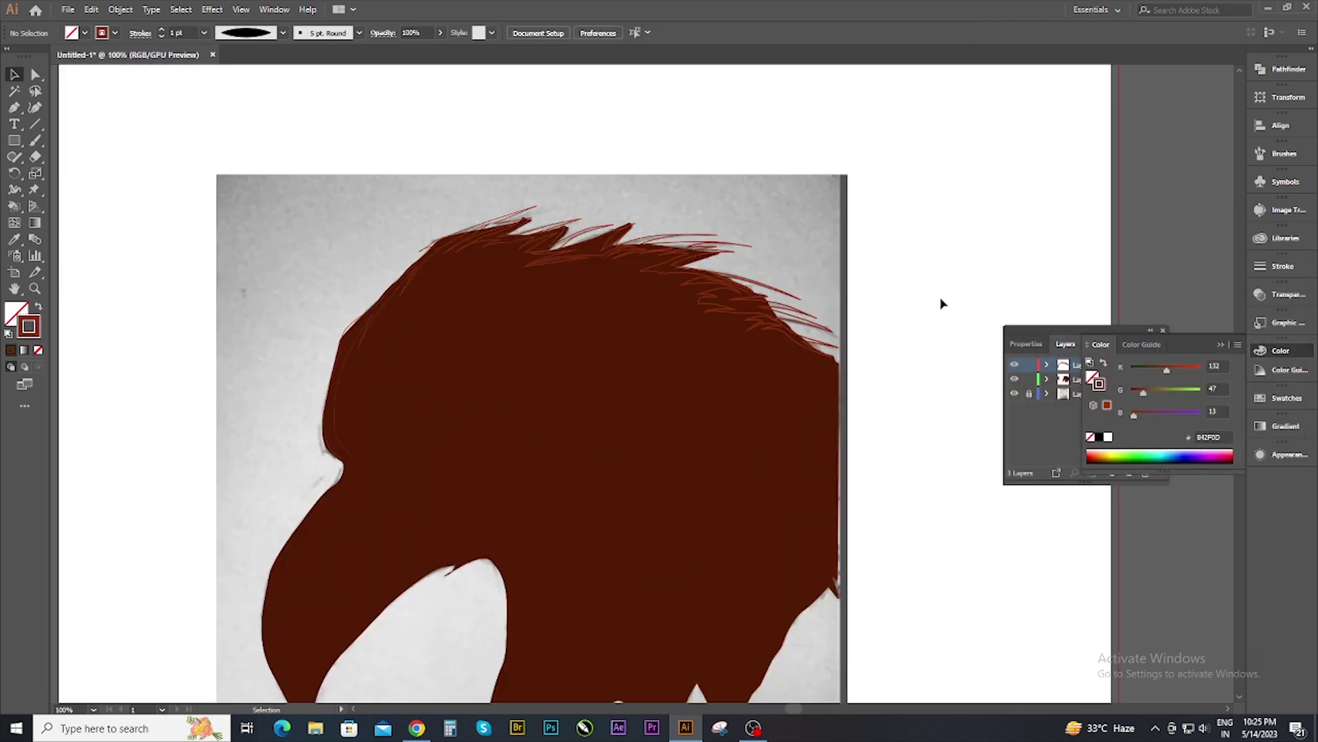
# Hide Layer 2 in the Layers list to reveal the sketch.
pyautogui.scroll(-1, 944, 297)
pyautogui.click(1065, 343)
pyautogui.click(1014, 364)
# Trace a closed feather-strand shape beside the eye with the Pen tool.
pyautogui.press('p')
pyautogui.scroll(3, 609, 420)
pyautogui.click(580, 352)
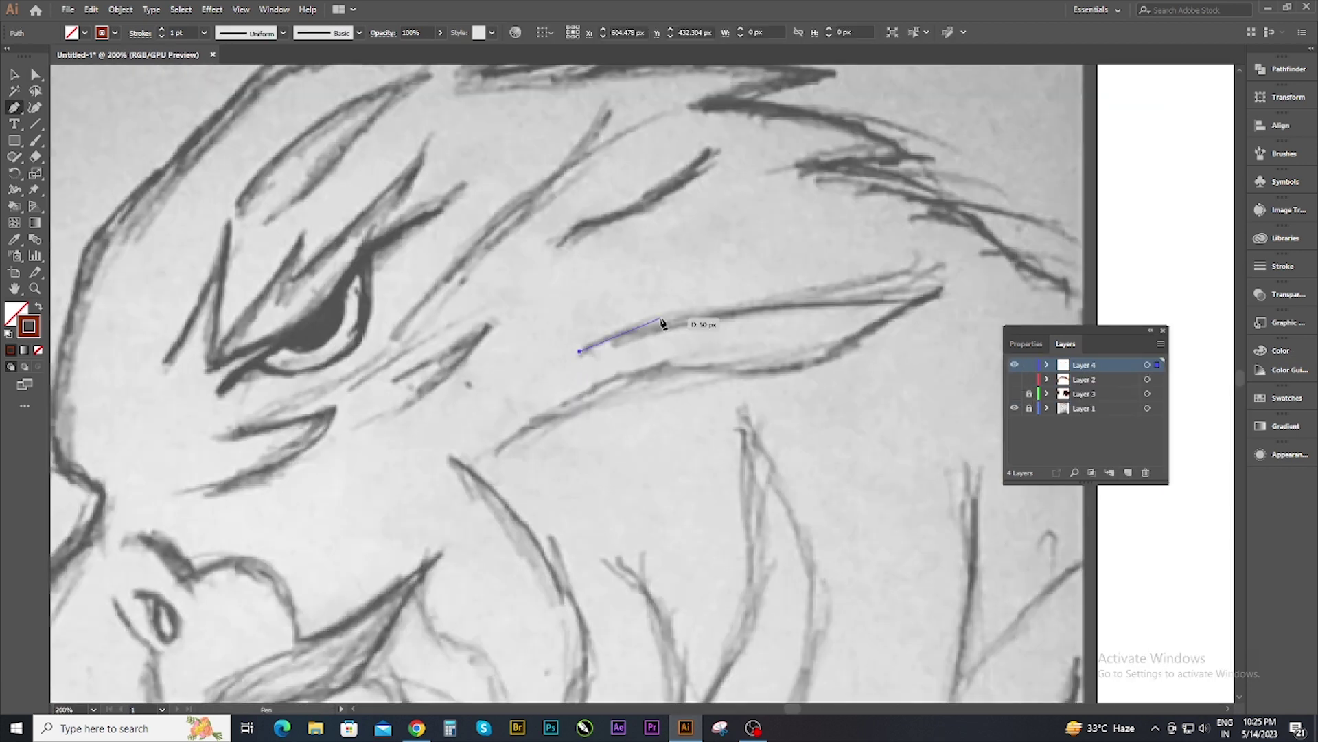
pyautogui.moveTo(660, 316); pyautogui.dragTo(694, 309)
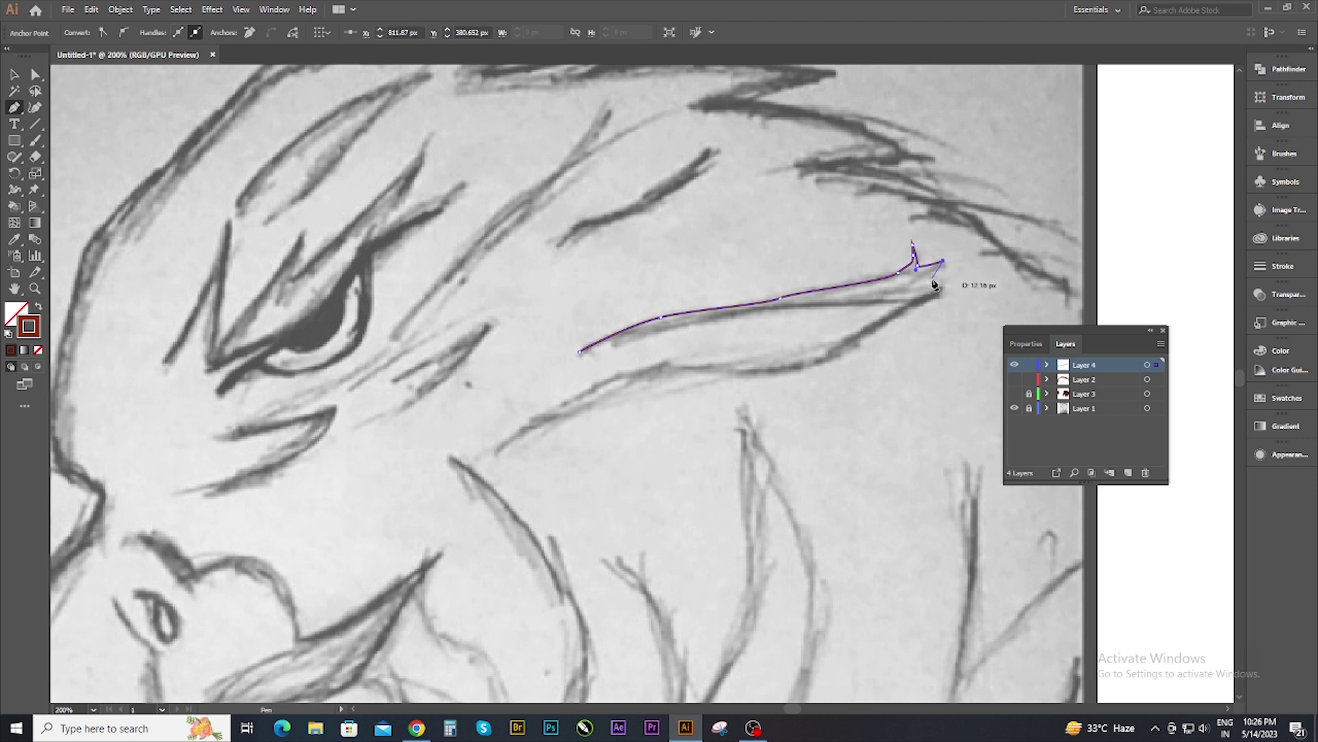
pyautogui.click(657, 376)
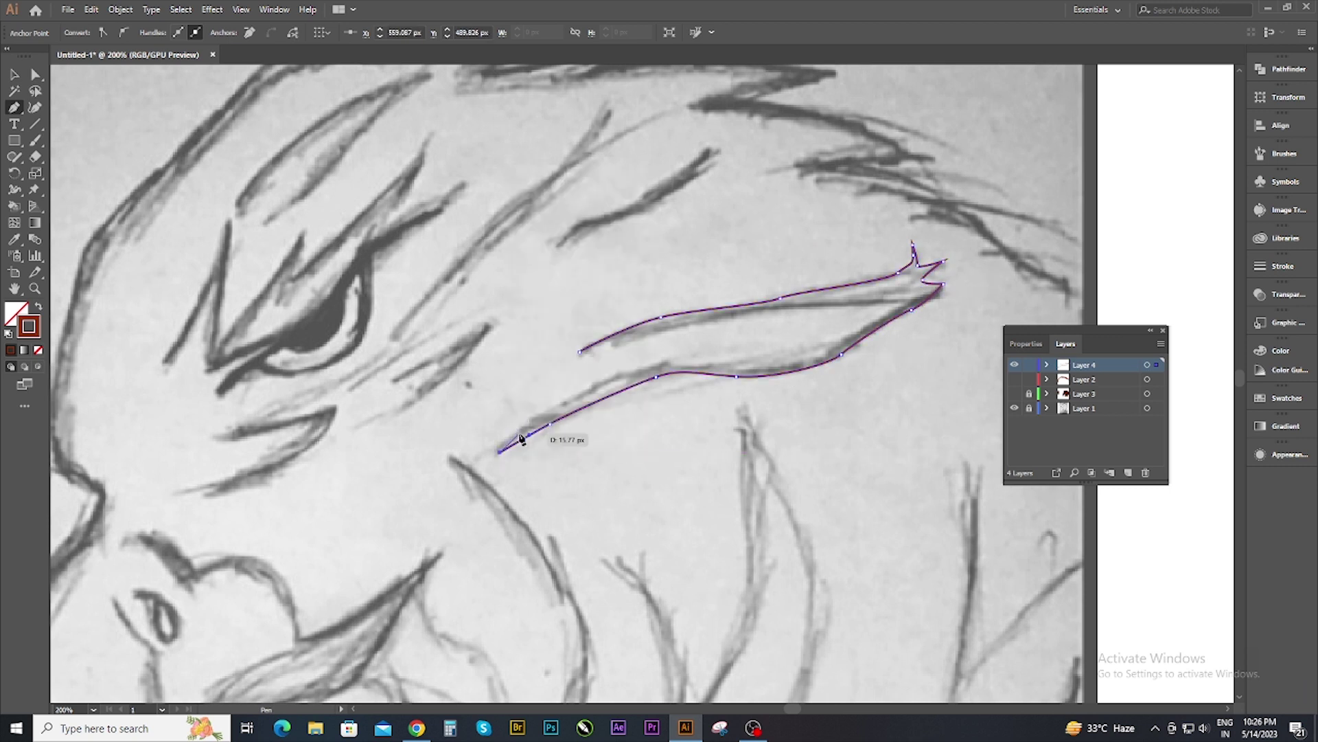
pyautogui.moveTo(580, 352); pyautogui.dragTo(546, 386)
# Fill the feather shape with red AA3313.
pyautogui.click(15, 76)
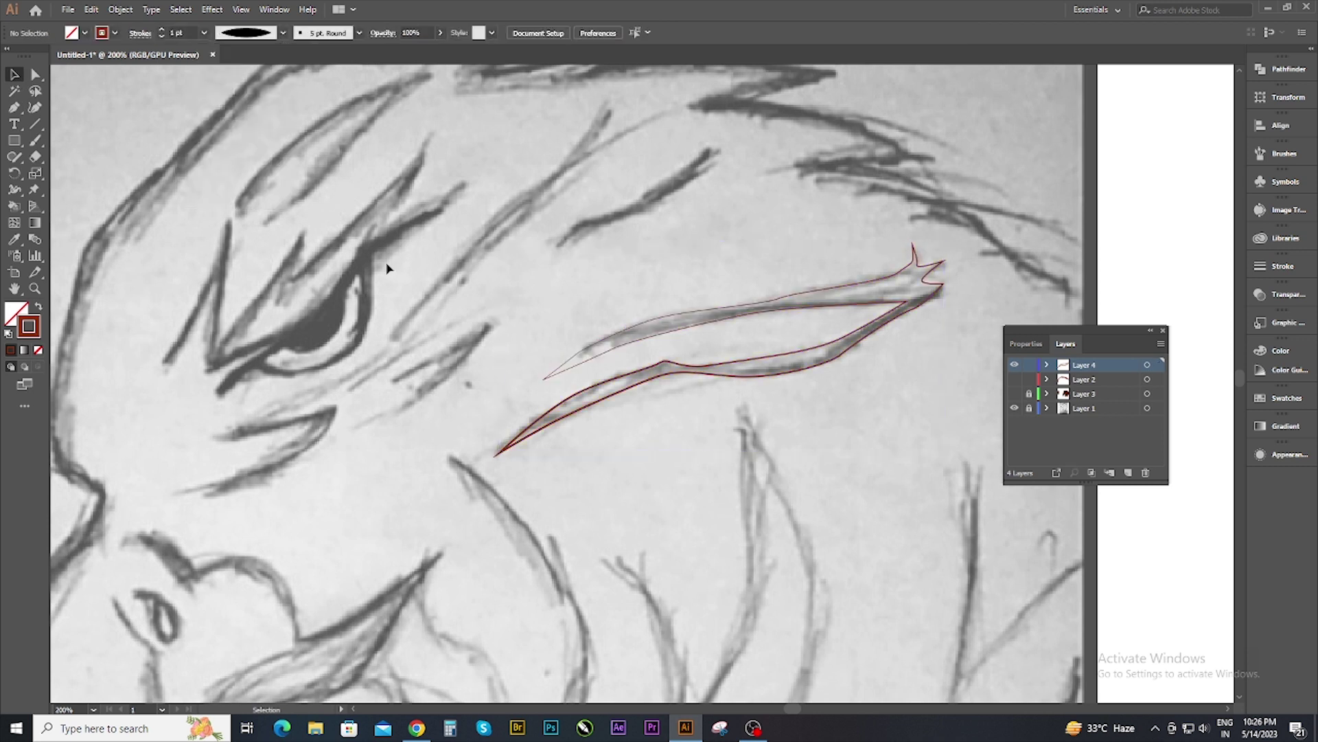
pyautogui.doubleClick(28, 326)
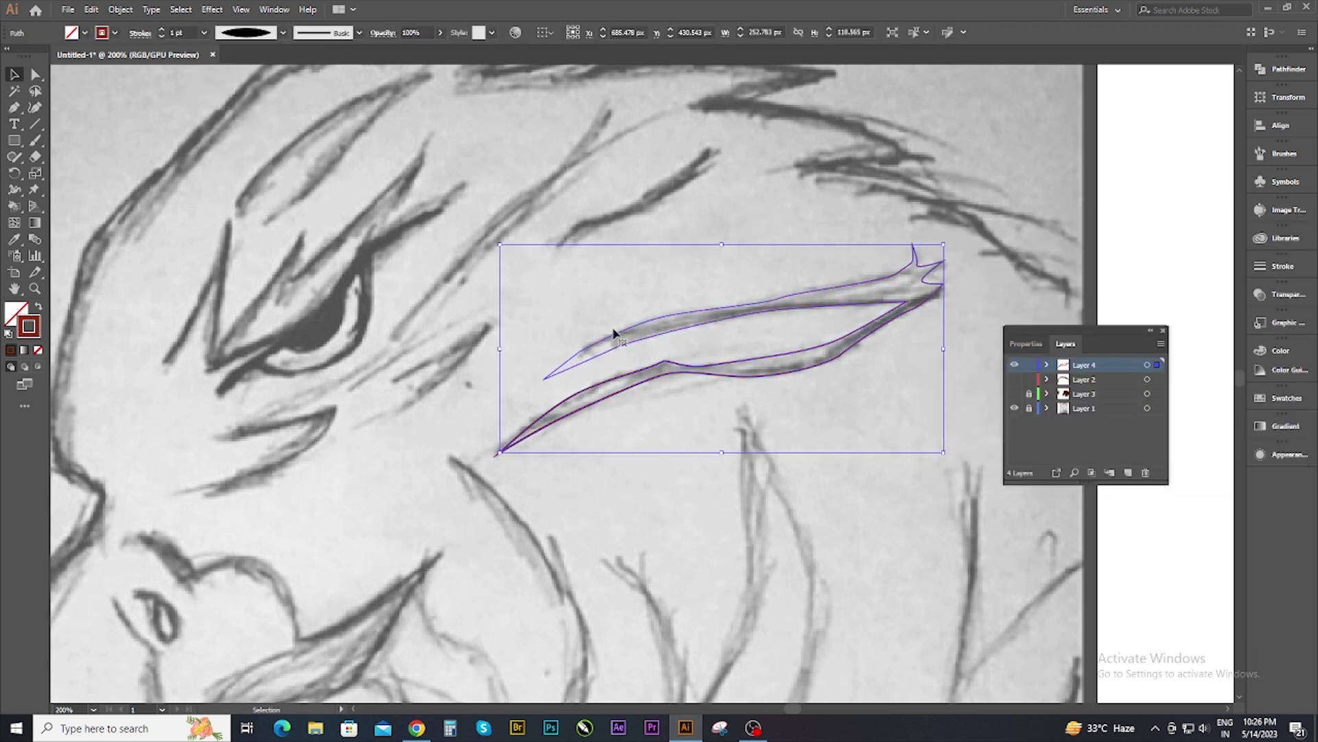
pyautogui.click(1102, 310)
pyautogui.click(1265, 271)
pyautogui.doubleClick(16, 313)
pyautogui.hotkey('ctrl', 'v')
pyautogui.click(1264, 270)
pyautogui.click(663, 385)
# Show Layer 2 and recolour the red hair strokes to a darker red.
pyautogui.scroll(-2, 664, 385)
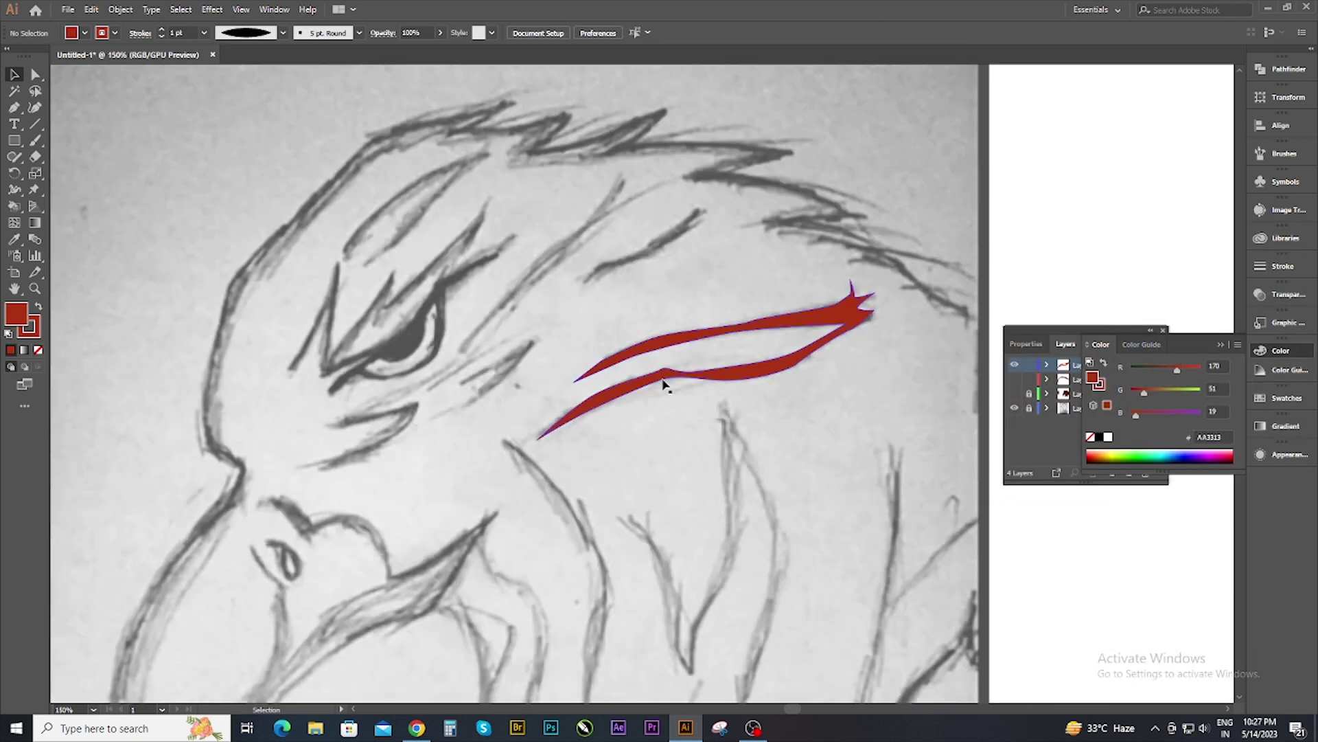
pyautogui.click(1014, 393)
pyautogui.click(790, 322)
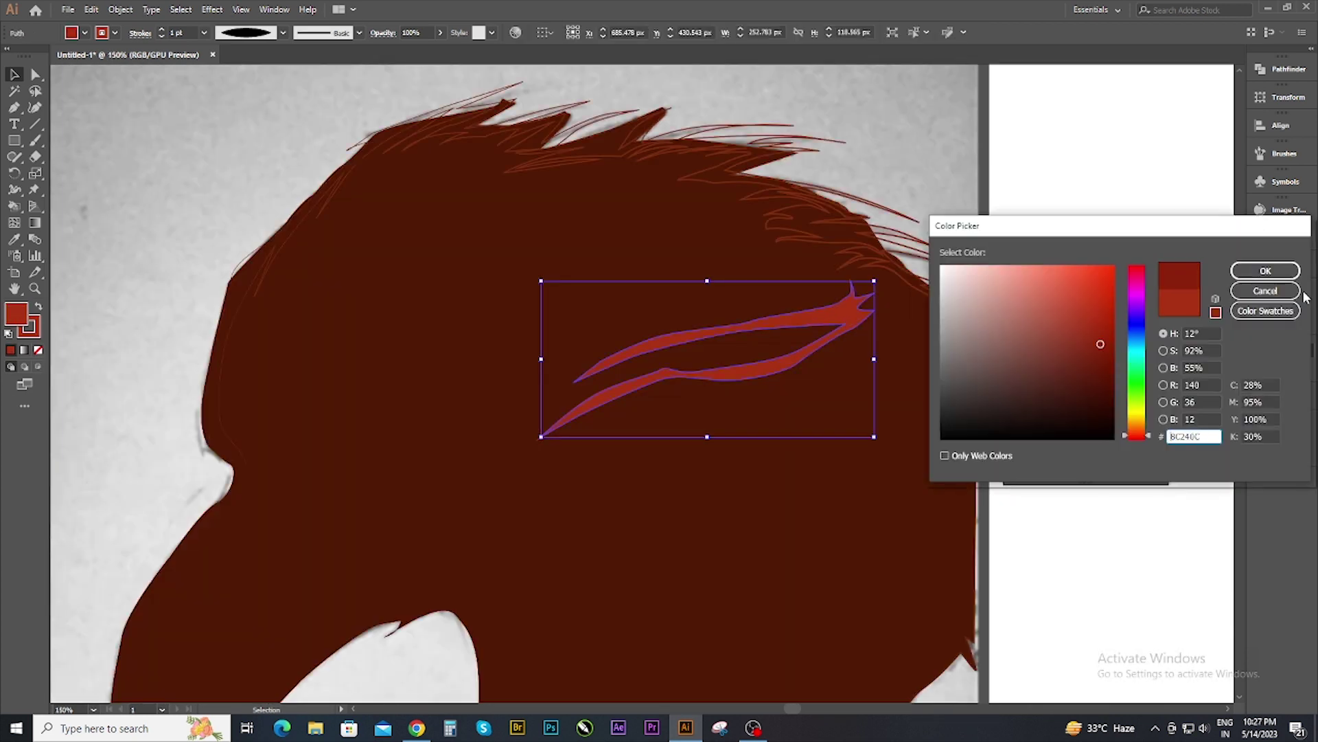
pyautogui.click(1297, 291)
pyautogui.press('x')
pyautogui.click(790, 320)
pyautogui.doubleClick(1092, 377)
pyautogui.click(1259, 268)
pyautogui.click(804, 506)
pyautogui.hotkey('ctrl', '-')
# Give the head silhouette a deeper brown fill and eyedrop that brown onto the crown strokes.
pyautogui.click(777, 456)
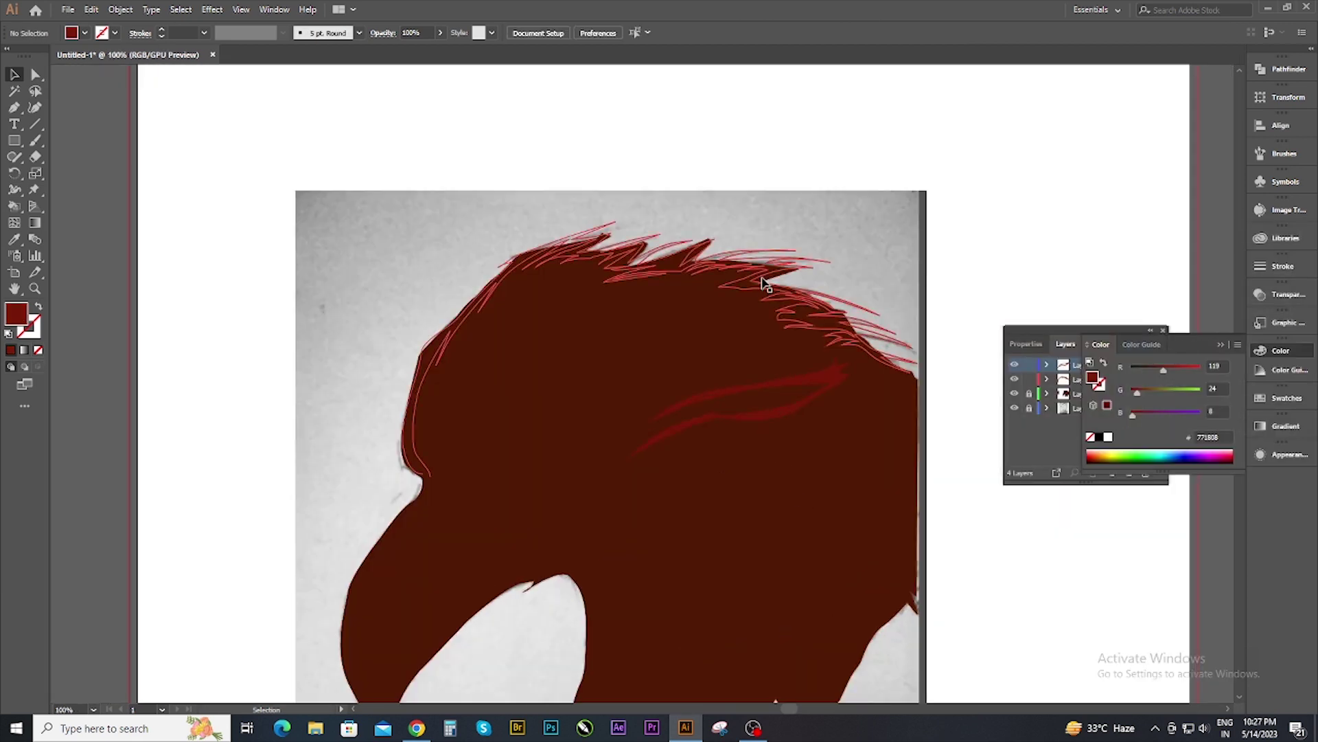
pyautogui.doubleClick(1092, 377)
pyautogui.click(1260, 268)
pyautogui.click(1073, 192)
pyautogui.click(775, 283)
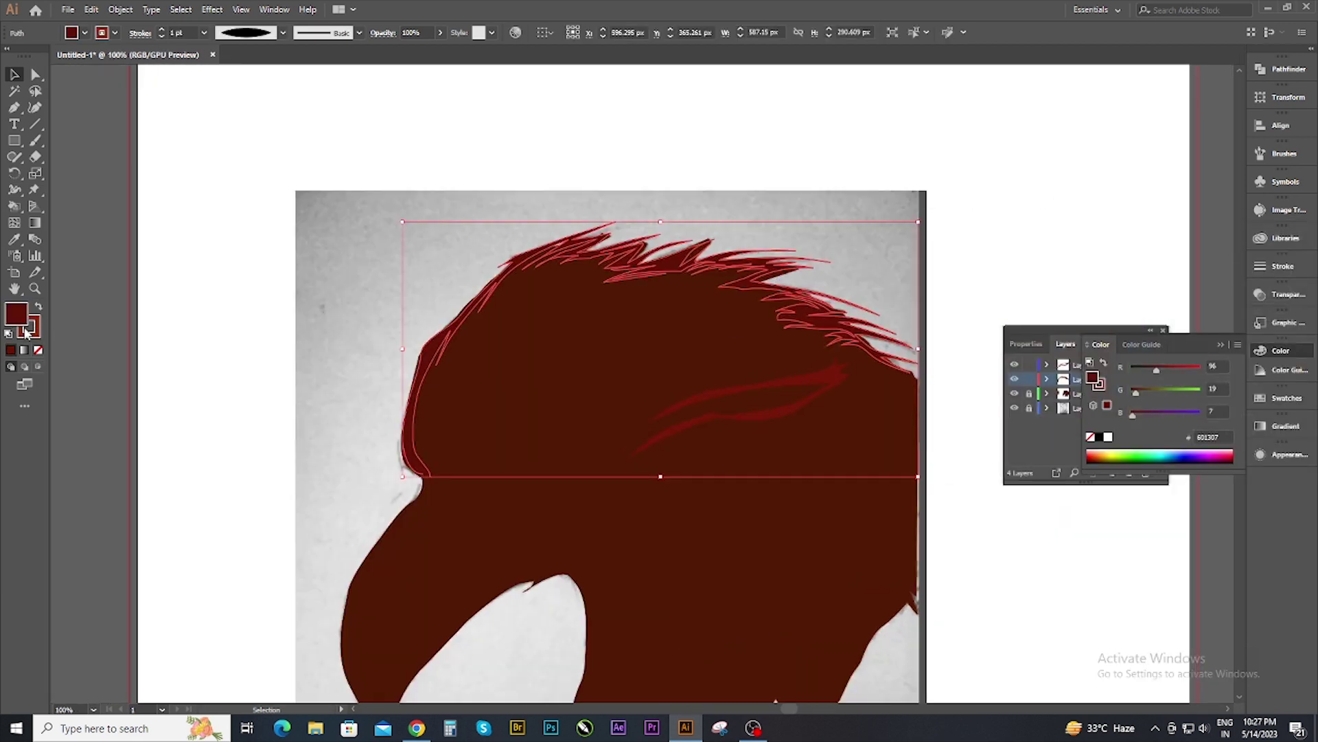
pyautogui.press('i')
pyautogui.click(669, 274)
pyautogui.click(15, 80)
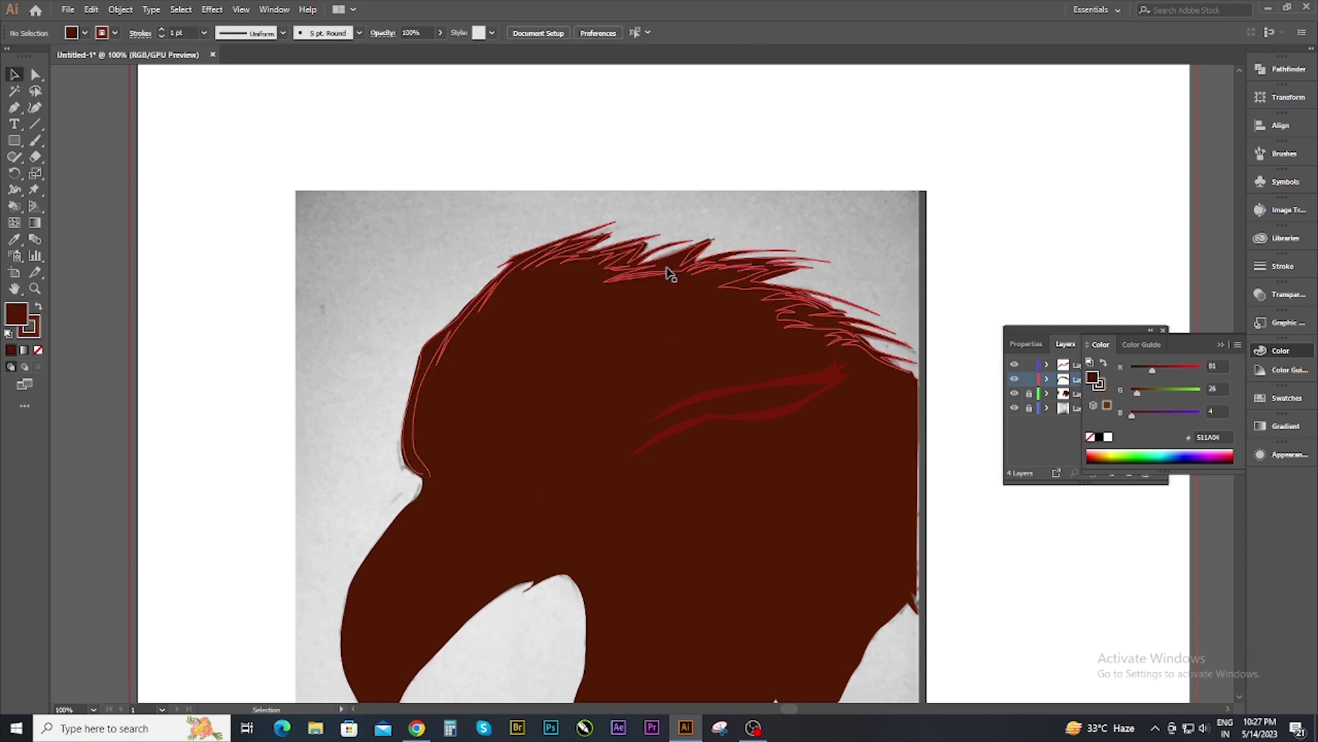
pyautogui.click(216, 299)
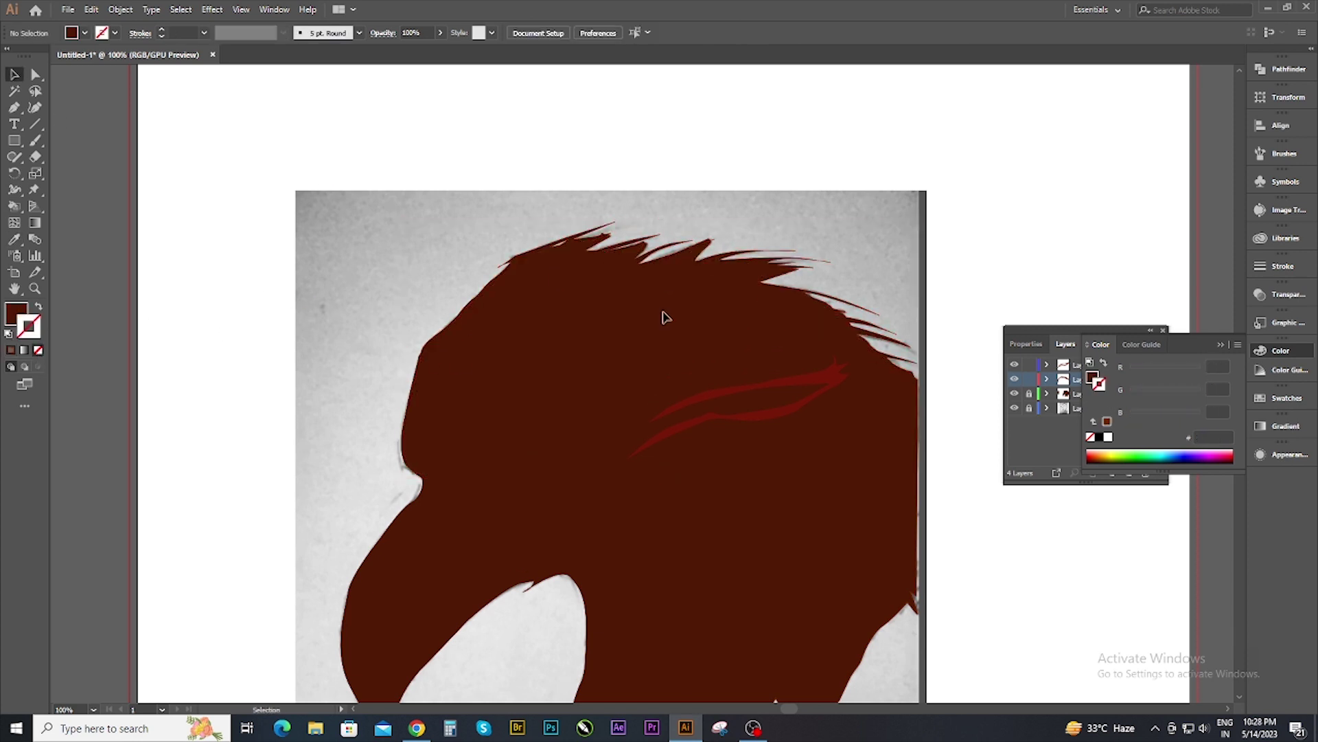
# Send the brown head shape behind the hair strokes.
pyautogui.click(672, 271)
pyautogui.hotkey('ctrl', 'shift', '[')
pyautogui.click(783, 200)
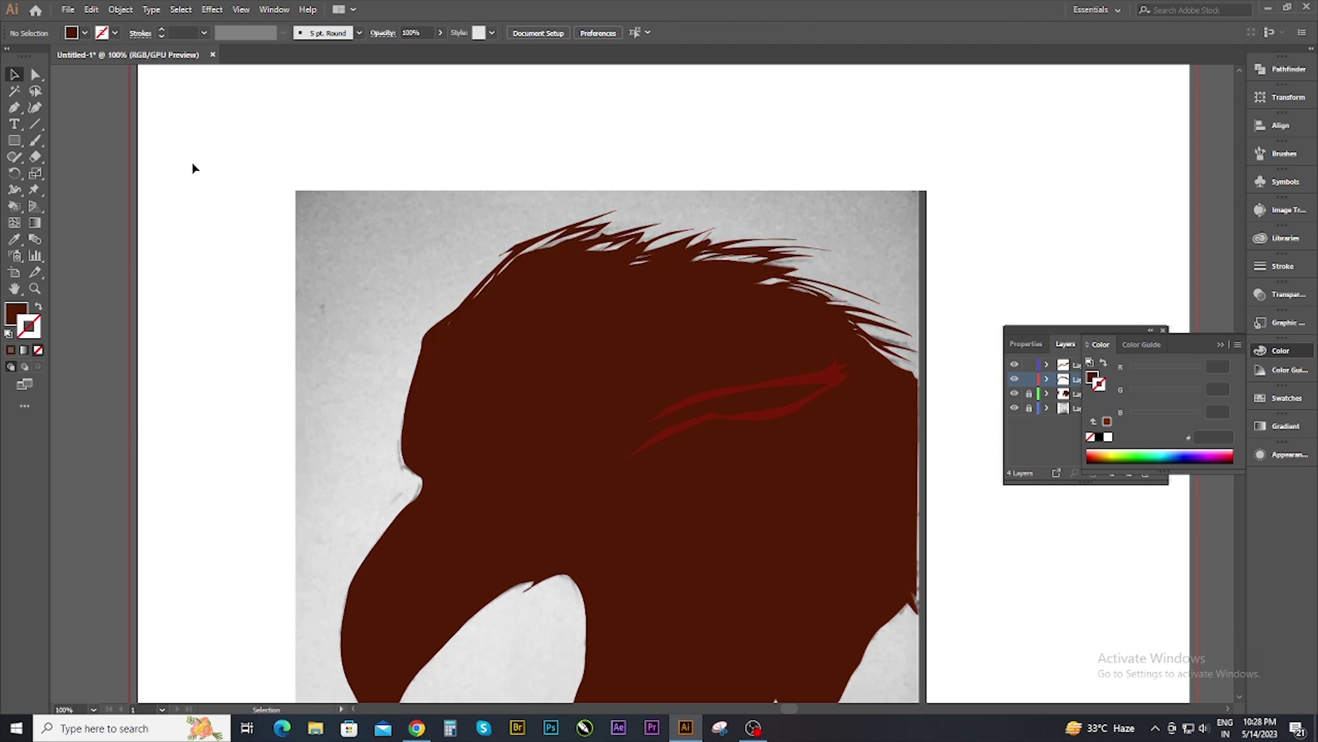
# Fill the hair stroke paths dark brown 632008, then hide the head layer.
pyautogui.click(832, 375)
pyautogui.press('i')
pyautogui.doubleClick(16, 314)
pyautogui.click(1266, 271)
pyautogui.press('v')
pyautogui.click(1065, 343)
pyautogui.click(1014, 379)
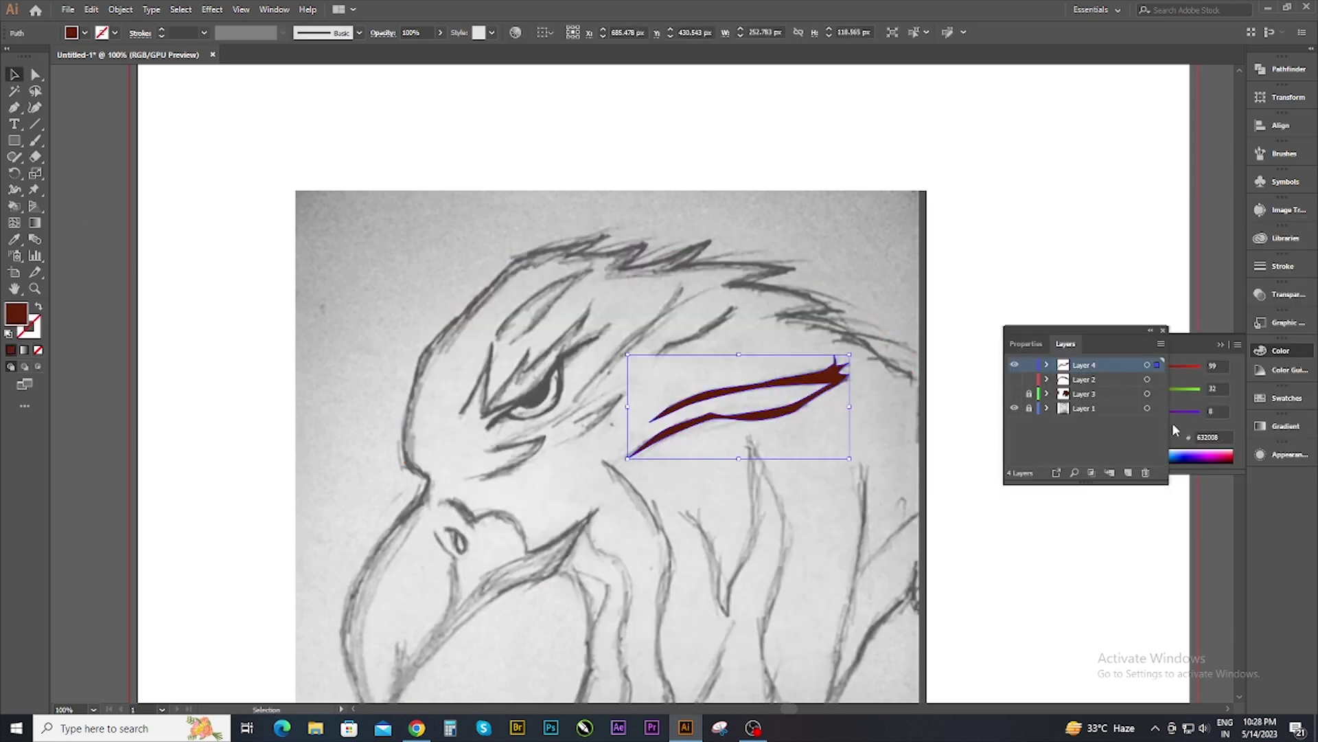
# Start a three-point neck feather outline below the eye and swap its fill and stroke.
pyautogui.scroll(-1, 478, 512)
pyautogui.scroll(3, 666, 550)
pyautogui.click(687, 251)
pyautogui.click(741, 291)
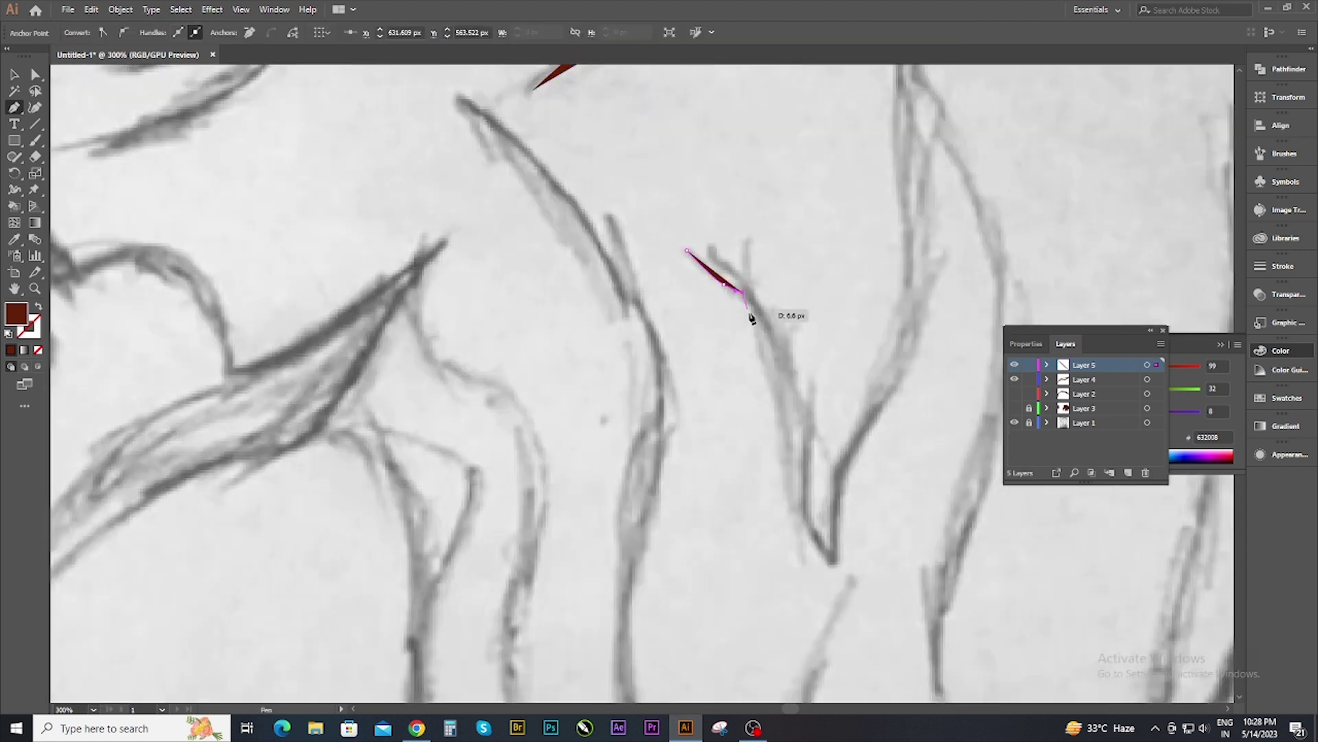
pyautogui.click(755, 335)
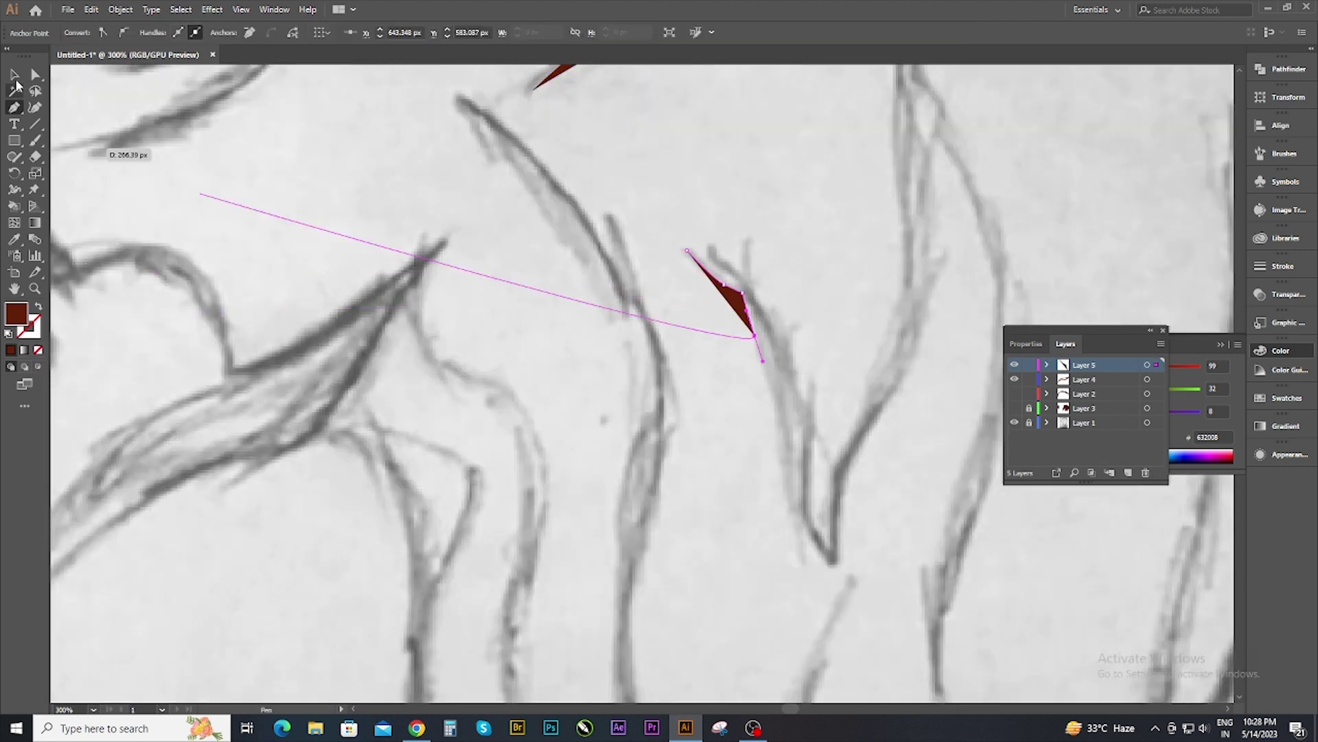
pyautogui.press('v')
pyautogui.doubleClick(31, 335)
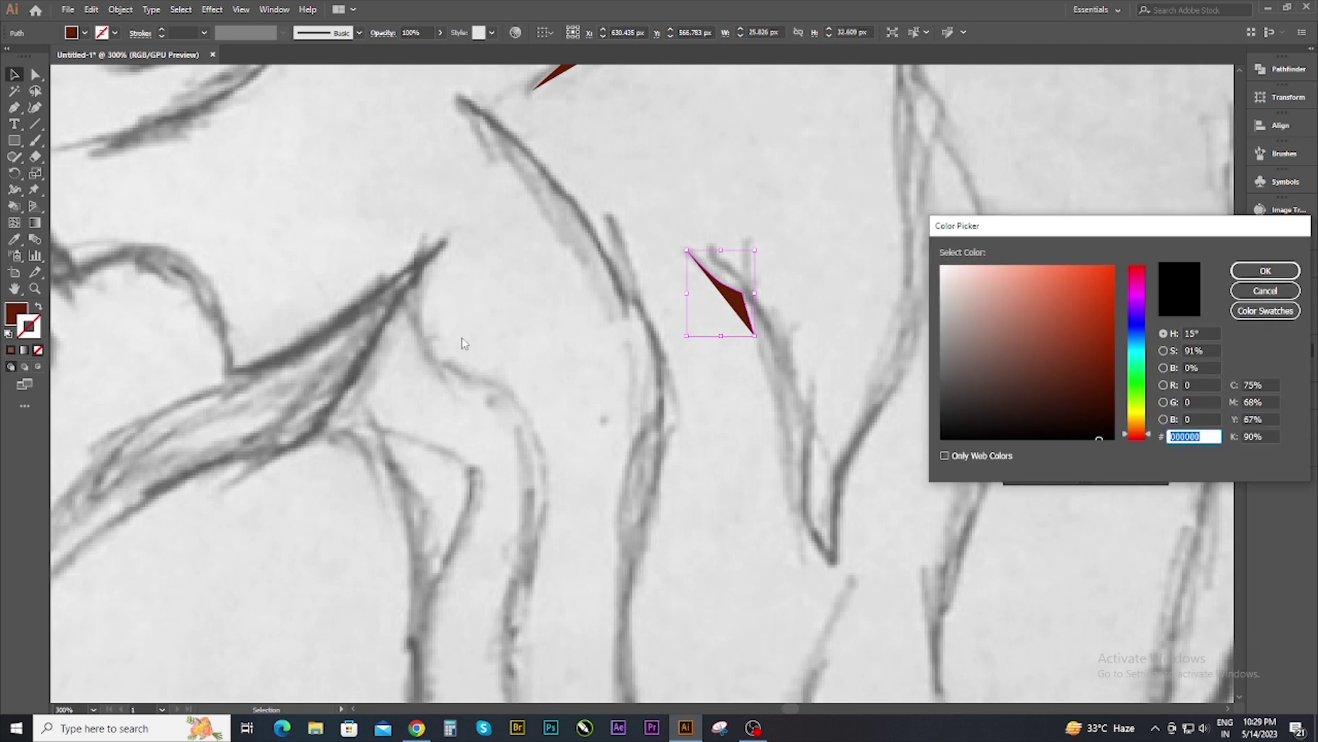
pyautogui.press('Escape')
pyautogui.hotkey('shift', 'x')
pyautogui.press('p')
pyautogui.click(755, 335)
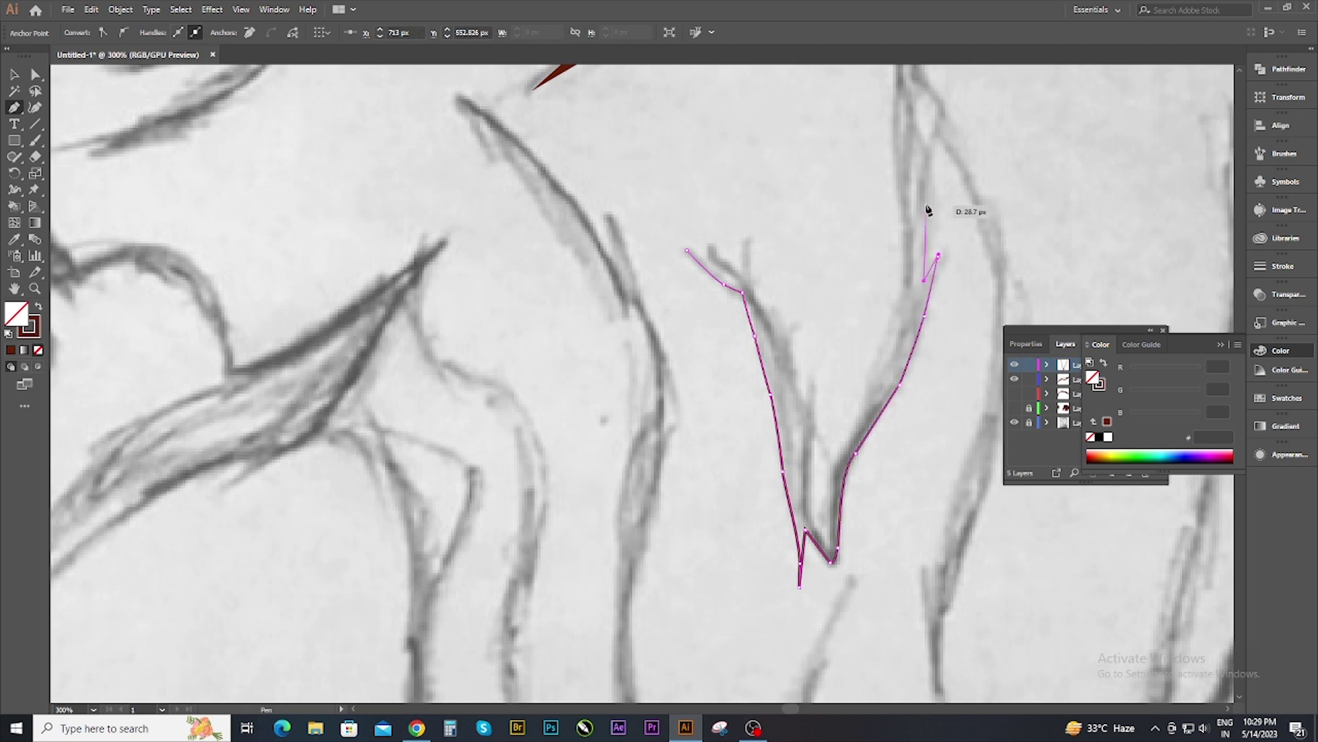
# Extend the feather outline down the sketch's feather edge, then bring the feather tips into view.
pyautogui.click(992, 356)
pyautogui.click(979, 423)
pyautogui.click(950, 490)
pyautogui.click(945, 506)
pyautogui.click(941, 522)
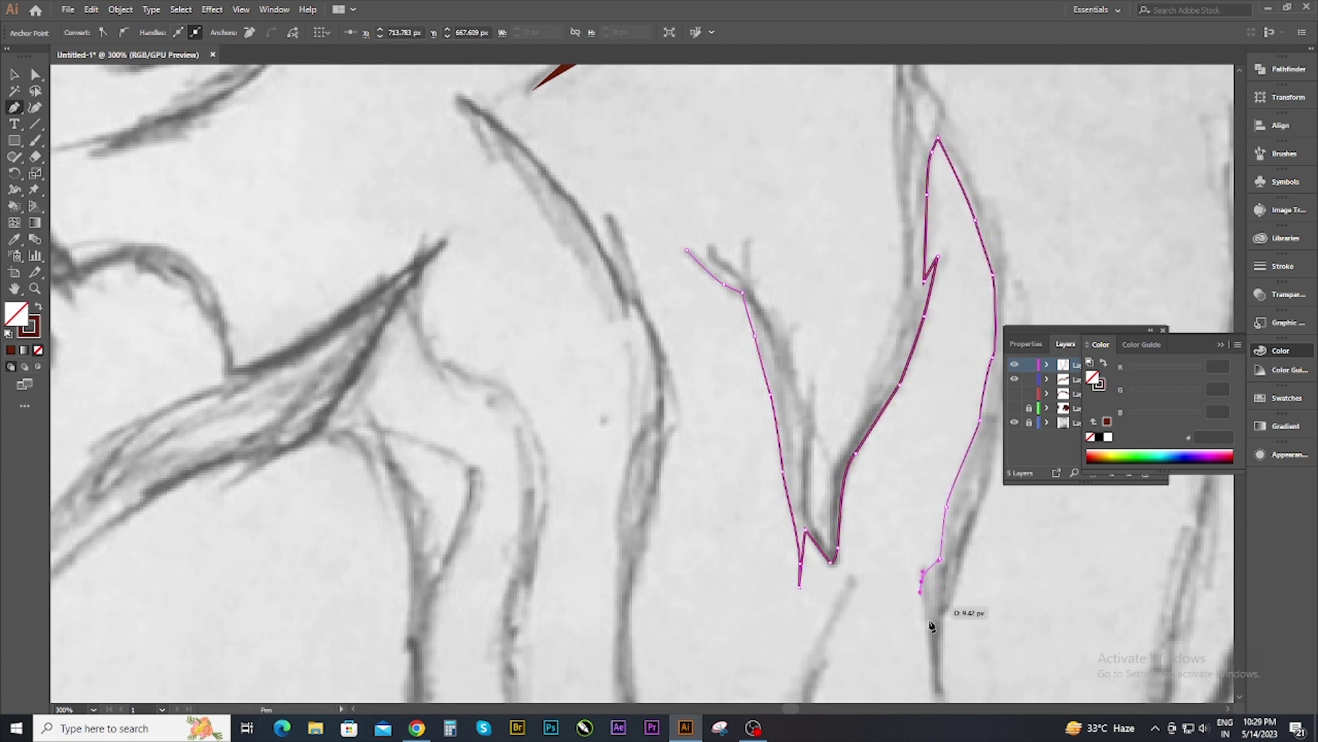
pyautogui.moveTo(931, 625); pyautogui.dragTo(783, 282)
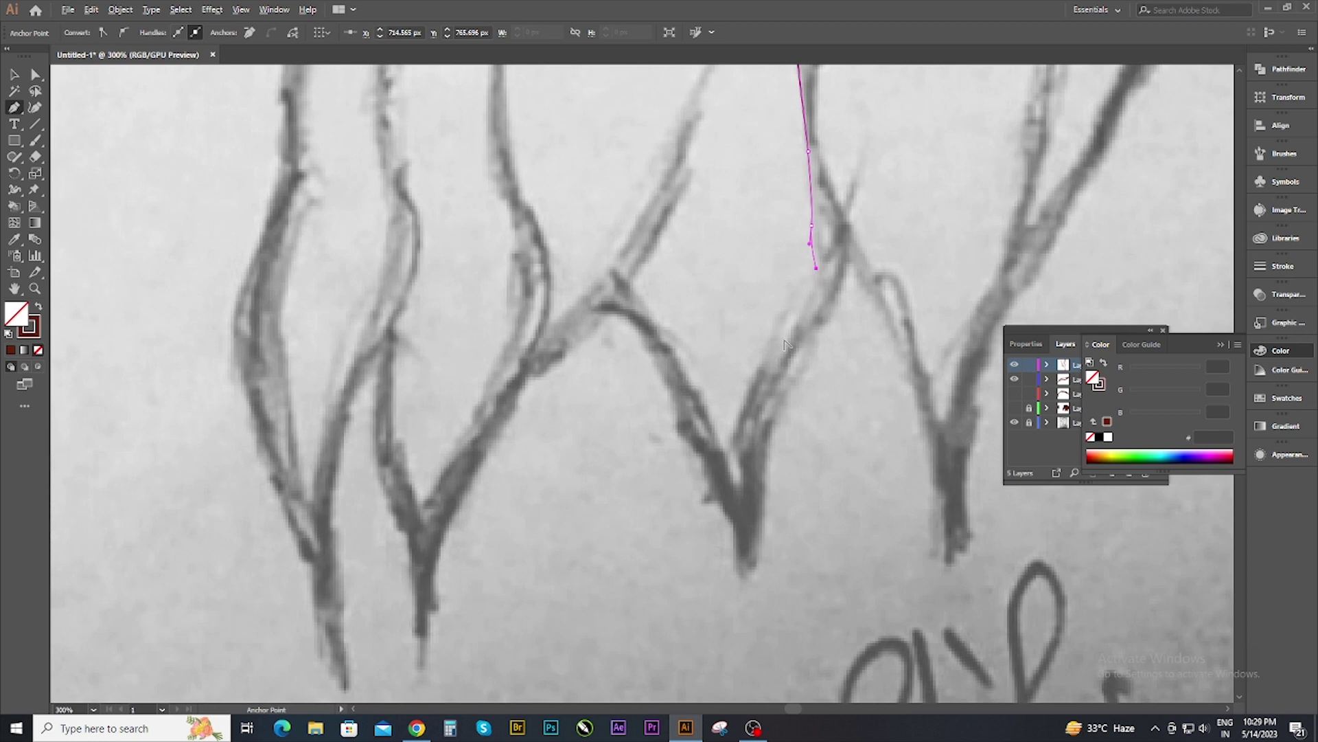
pyautogui.scroll(1, 786, 344)
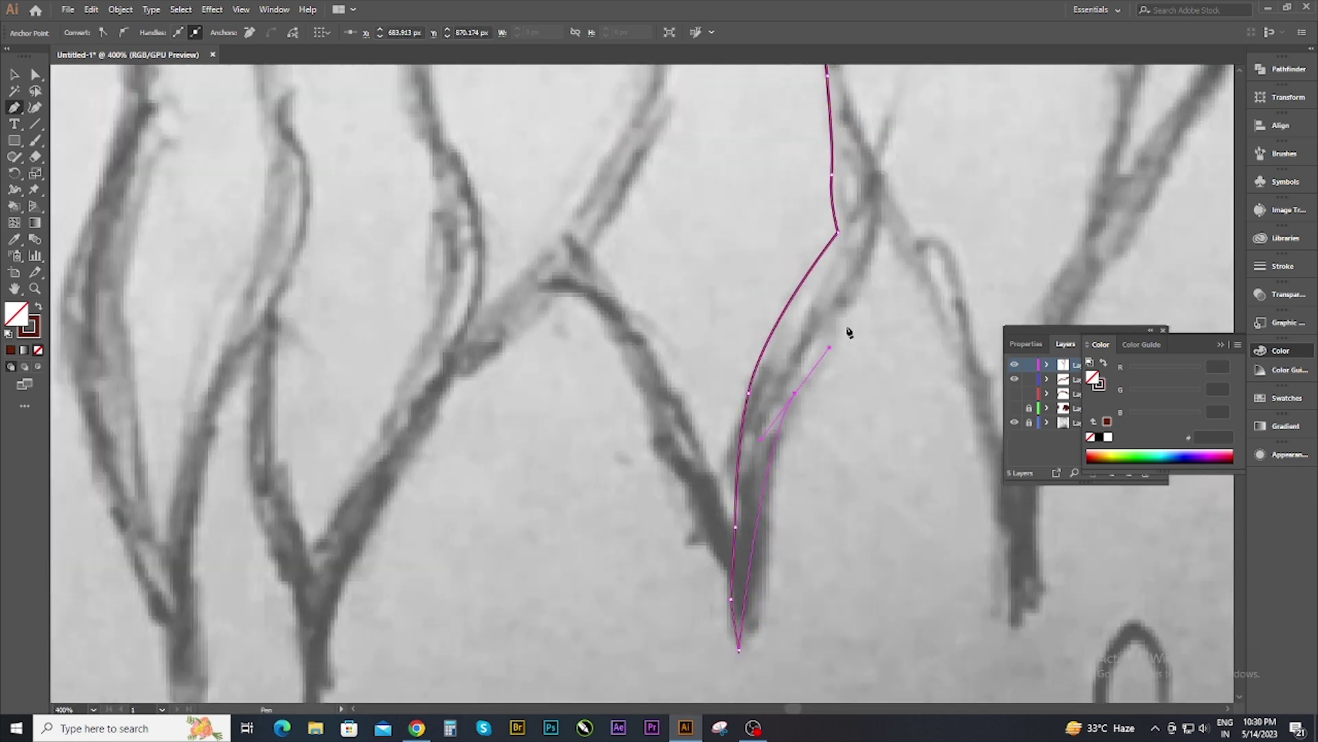
pyautogui.moveTo(849, 332); pyautogui.dragTo(736, 495)
# Trace over the feather peak and down the right branch, adding smooth curved points.
pyautogui.click(570, 96)
pyautogui.click(628, 219)
pyautogui.click(641, 266)
pyautogui.click(691, 328)
pyautogui.click(684, 461)
pyautogui.moveTo(742, 295); pyautogui.dragTo(762, 275)
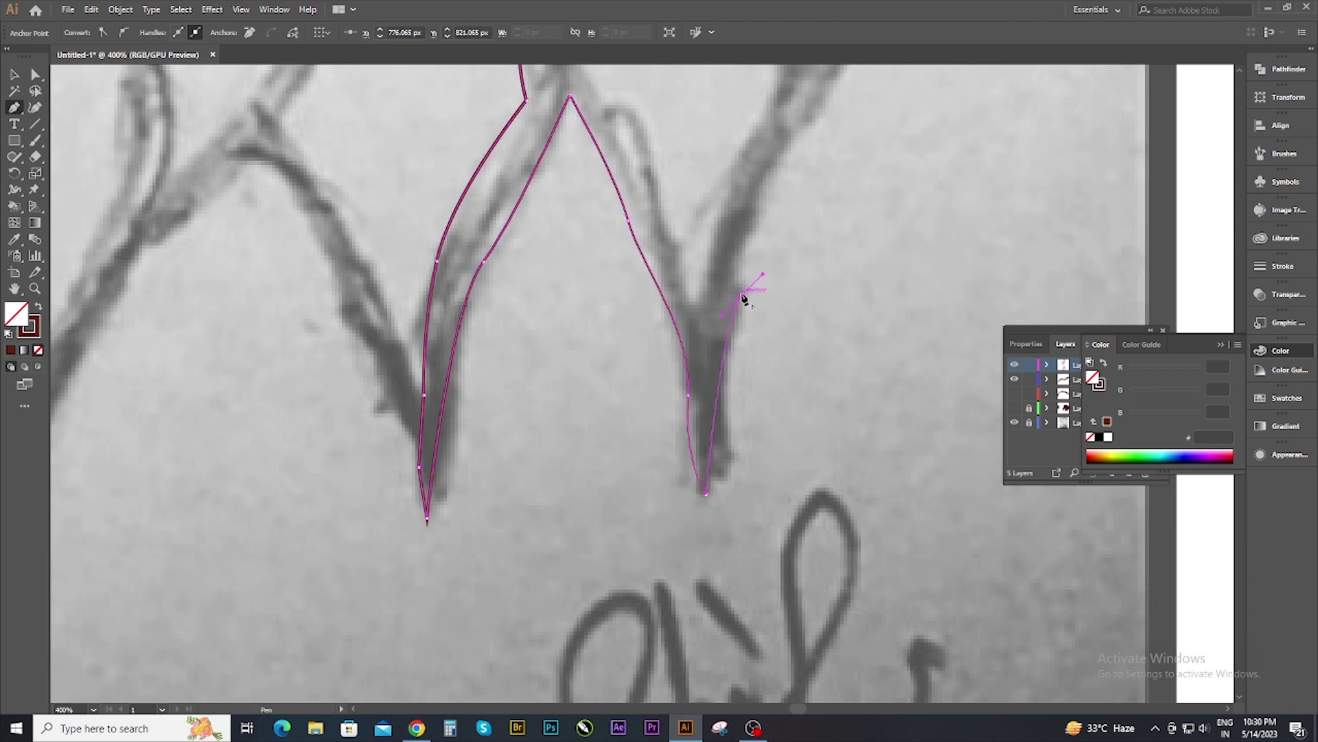
pyautogui.moveTo(795, 135)
pyautogui.mouseDown()
pyautogui.moveTo(815, 127)
pyautogui.moveTo(703, 619)
pyautogui.mouseUp()
pyautogui.click(748, 524)
# Trace up to the branch peak and back down its left edge with a curve point.
pyautogui.click(978, 219)
pyautogui.click(1011, 125)
pyautogui.click(878, 252)
pyautogui.click(778, 421)
pyautogui.click(697, 543)
pyautogui.moveTo(742, 337); pyautogui.dragTo(758, 310)
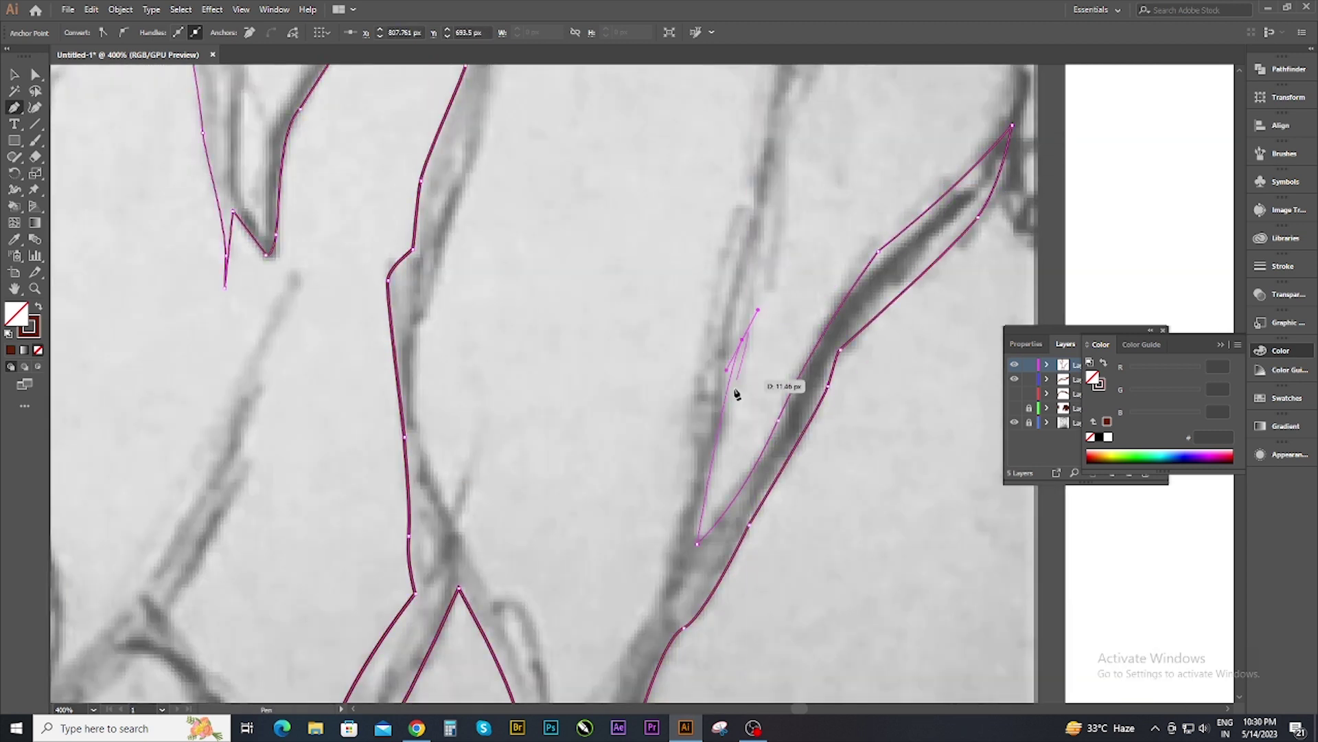
pyautogui.click(782, 246)
# Outline the vertical feather branch up and back down to its fork.
pyautogui.scroll(3, 787, 279)
pyautogui.hscroll(3, 758, 380)
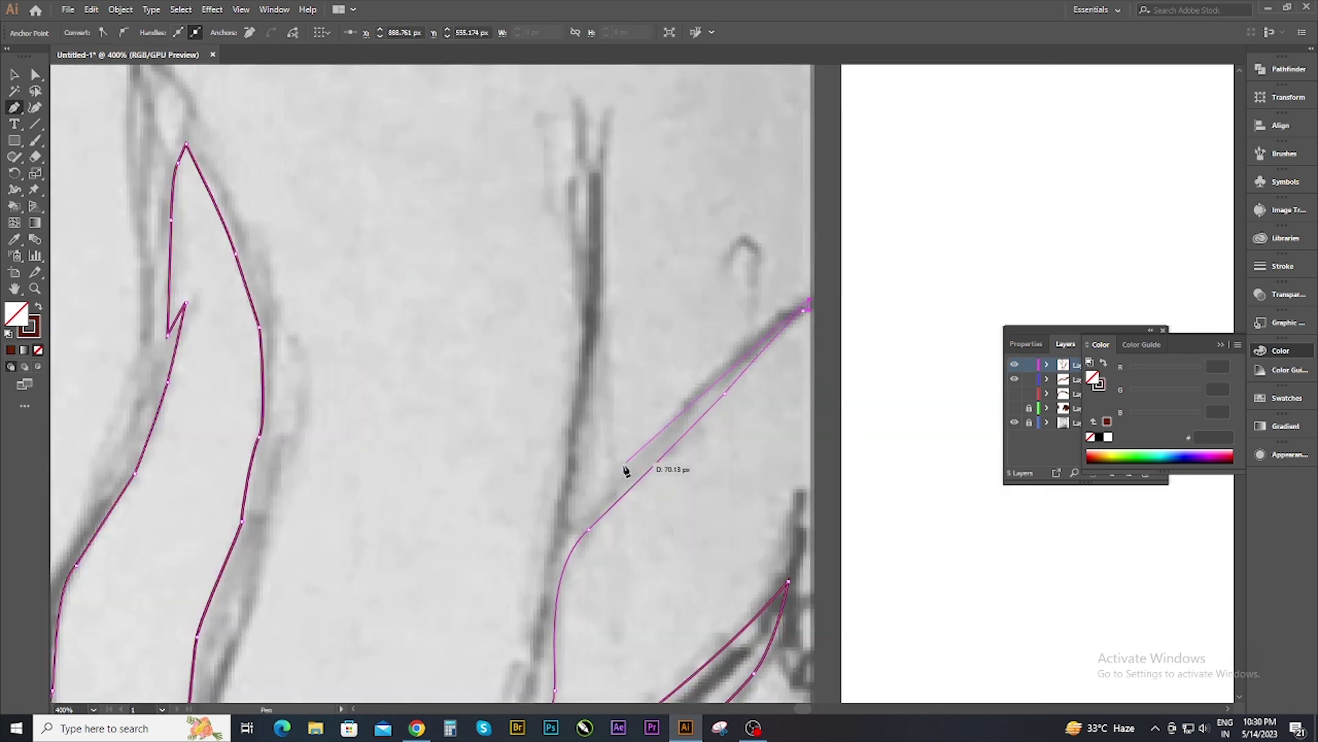
pyautogui.click(626, 470)
pyautogui.scroll(5, 626, 470)
pyautogui.hscroll(-2, 626, 470)
pyautogui.click(680, 427)
pyautogui.scroll(-3, 679, 427)
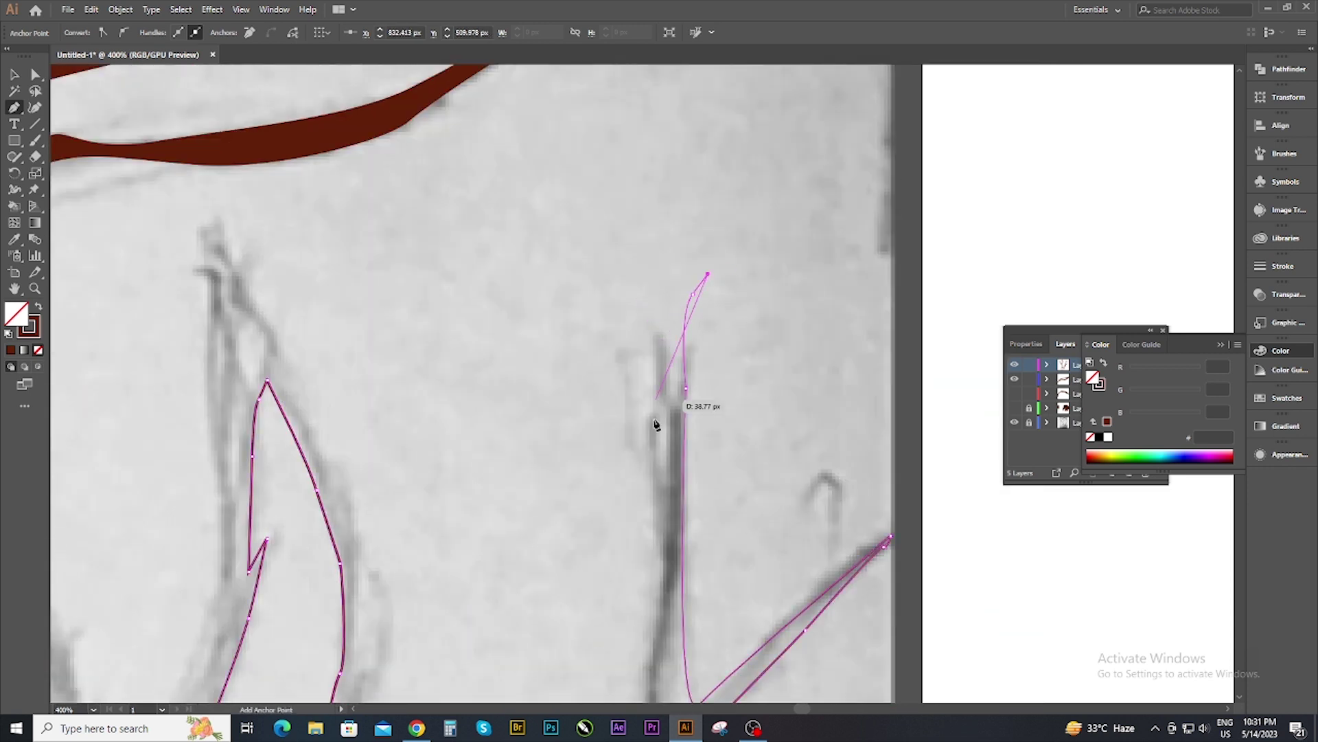
pyautogui.scroll(-5, 653, 630)
pyautogui.hscroll(3, 589, 494)
pyautogui.click(484, 221)
pyautogui.click(409, 376)
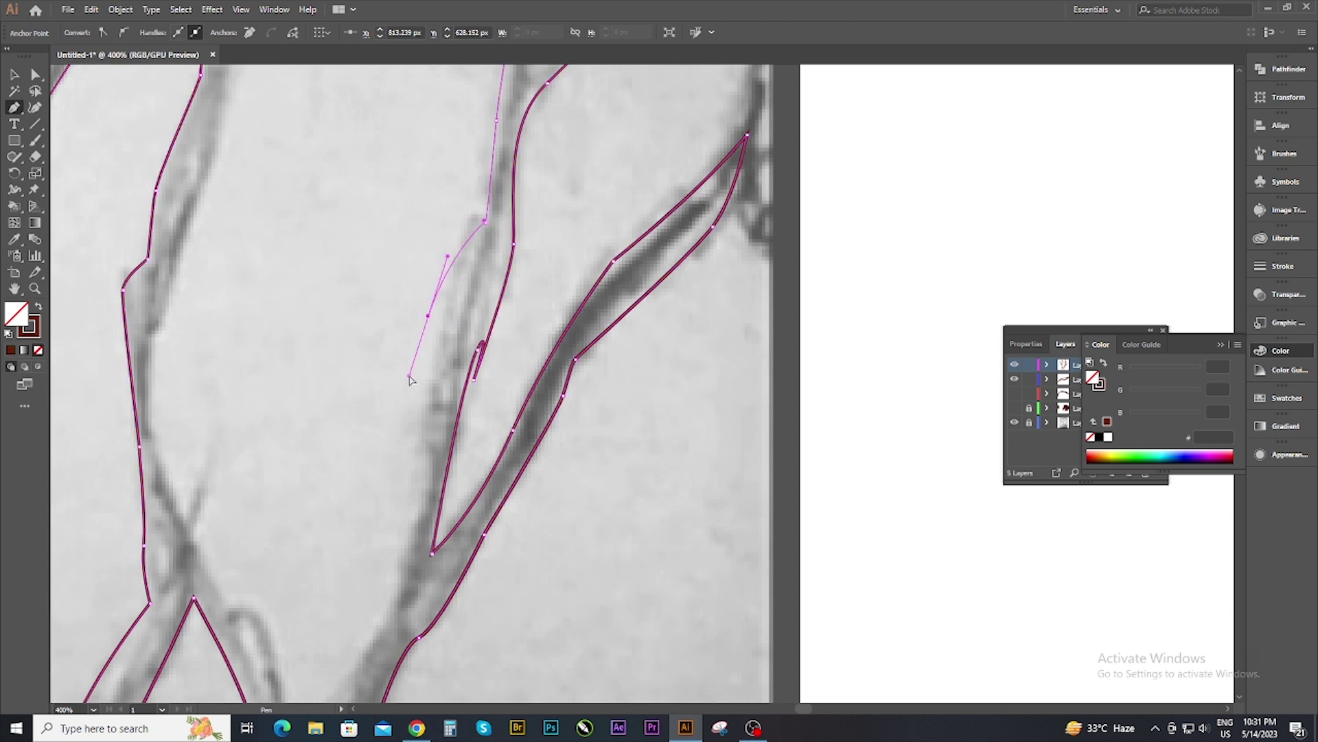
pyautogui.scroll(-3, 416, 500)
pyautogui.scroll(-3, 363, 447)
pyautogui.click(322, 406)
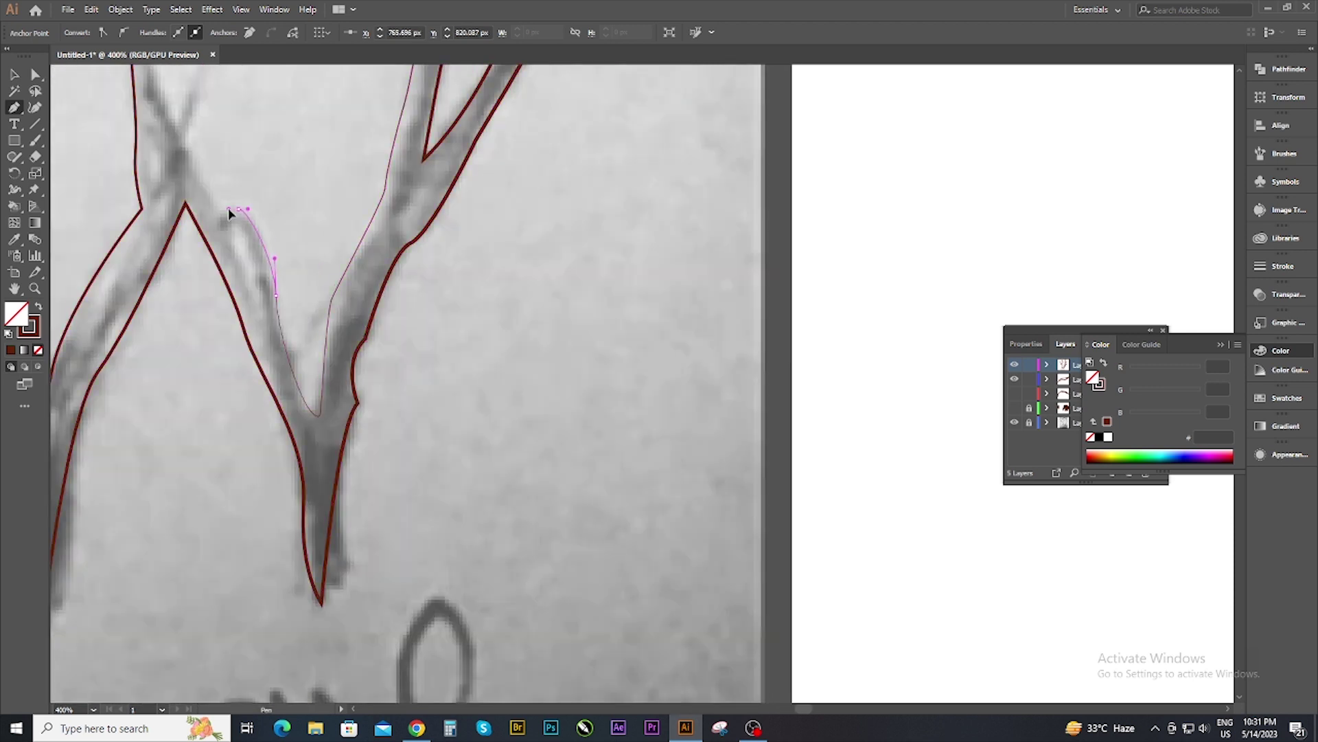
# Trace up the left feather branch, curving the outline near its top.
pyautogui.scroll(3, 229, 213)
pyautogui.hscroll(-2, 229, 213)
pyautogui.click(247, 210)
pyautogui.scroll(3, 247, 209)
pyautogui.click(287, 359)
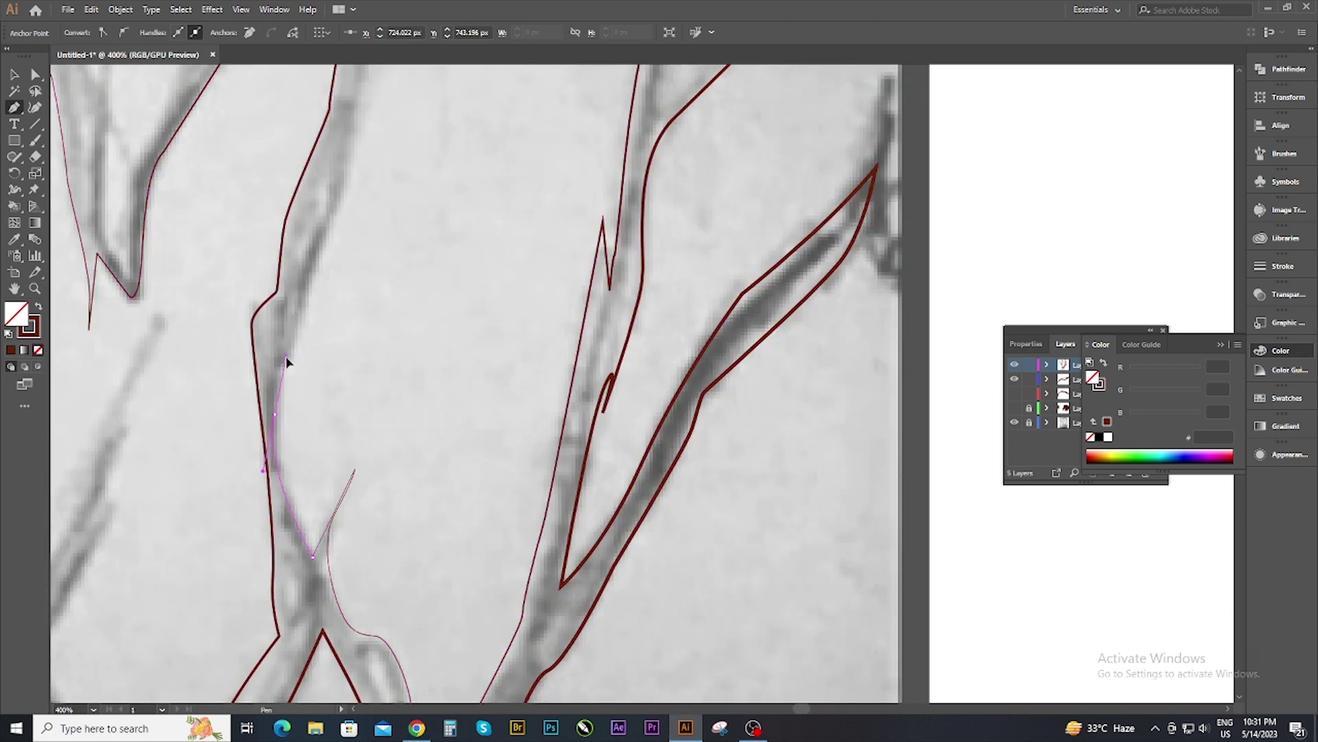
pyautogui.scroll(3, 287, 359)
pyautogui.scroll(3, 374, 251)
pyautogui.click(392, 401)
pyautogui.moveTo(376, 199); pyautogui.dragTo(393, 242)
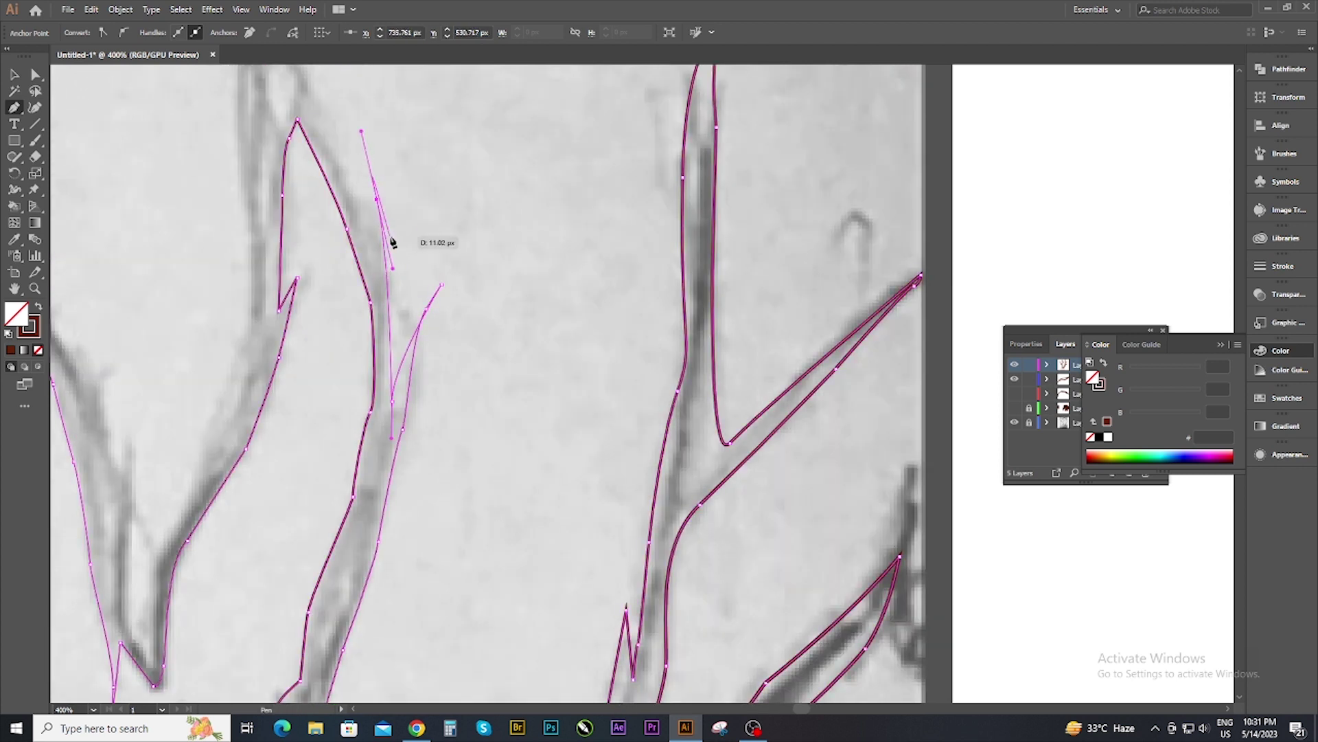
pyautogui.scroll(3, 392, 241)
pyautogui.hscroll(-3, 353, 206)
pyautogui.scroll(2, 353, 206)
pyautogui.scroll(-2, 530, 250)
# Close around the branch tip and follow its left edge down to the tip and back.
pyautogui.click(446, 102)
pyautogui.click(491, 235)
pyautogui.click(496, 434)
pyautogui.click(467, 556)
pyautogui.click(448, 584)
pyautogui.click(443, 616)
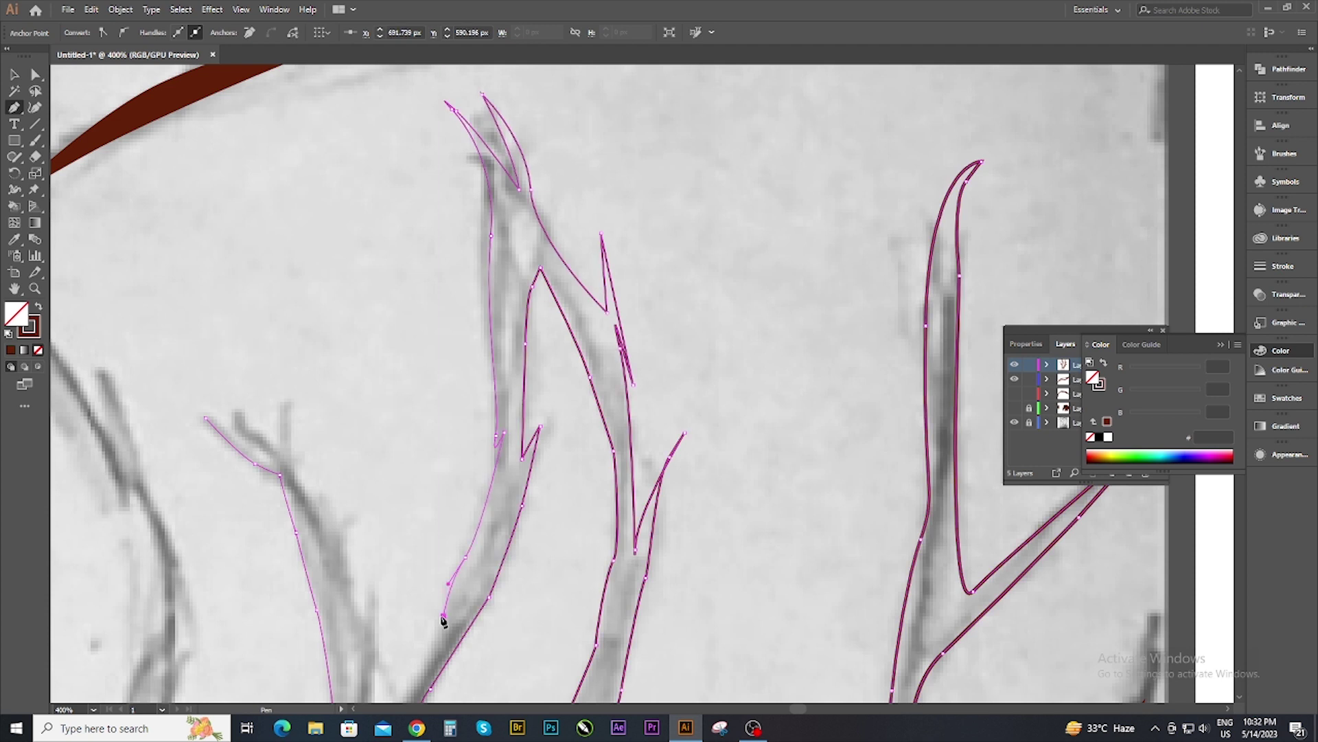
pyautogui.scroll(-3, 443, 620)
pyautogui.click(434, 456)
pyautogui.click(421, 553)
pyautogui.click(395, 473)
# Zigzag up the branch's left edge and extend the outline up and to the left.
pyautogui.click(412, 278)
pyautogui.click(397, 374)
pyautogui.click(379, 265)
pyautogui.click(371, 280)
pyautogui.click(352, 250)
pyautogui.click(299, 199)
pyautogui.click(275, 117)
pyautogui.scroll(1, 233, 103)
pyautogui.click(233, 136)
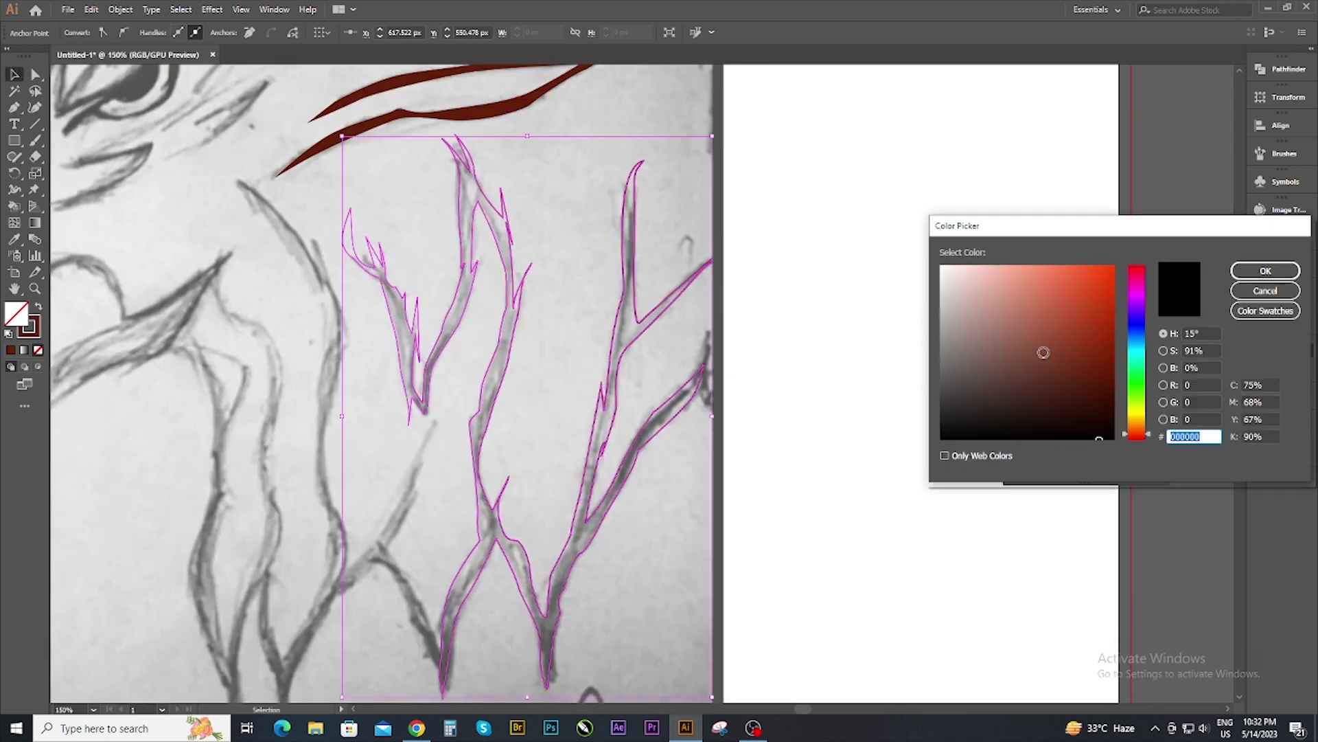
# Deselect and zoom out to review the dark brown neck feather shapes.
pyautogui.click(745, 338)
pyautogui.hotkey('ctrl', '-')
pyautogui.hotkey('ctrl', '+')
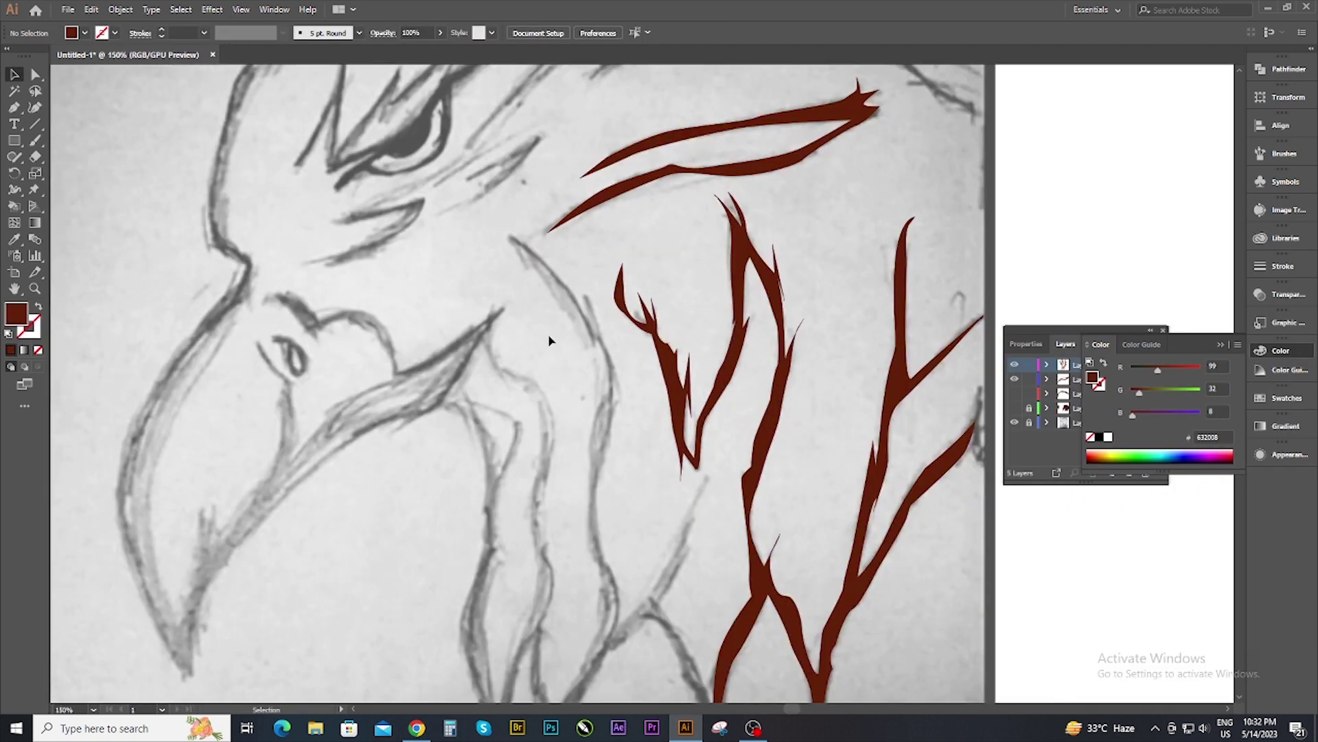
pyautogui.hotkey('ctrl', '-')
pyautogui.scroll(1, 335, 351)
# Start a Pen path along the neck edge, swapping its fill and stroke, then select it.
pyautogui.hotkey('ctrl', '+')
pyautogui.press('p')
pyautogui.click(556, 229)
pyautogui.click(513, 167)
pyautogui.doubleClick(39, 341)
pyautogui.press('Escape')
pyautogui.hotkey('shift', 'x')
pyautogui.press('v')
pyautogui.click(543, 242)
pyautogui.moveTo(542, 242); pyautogui.dragTo(261, 91)
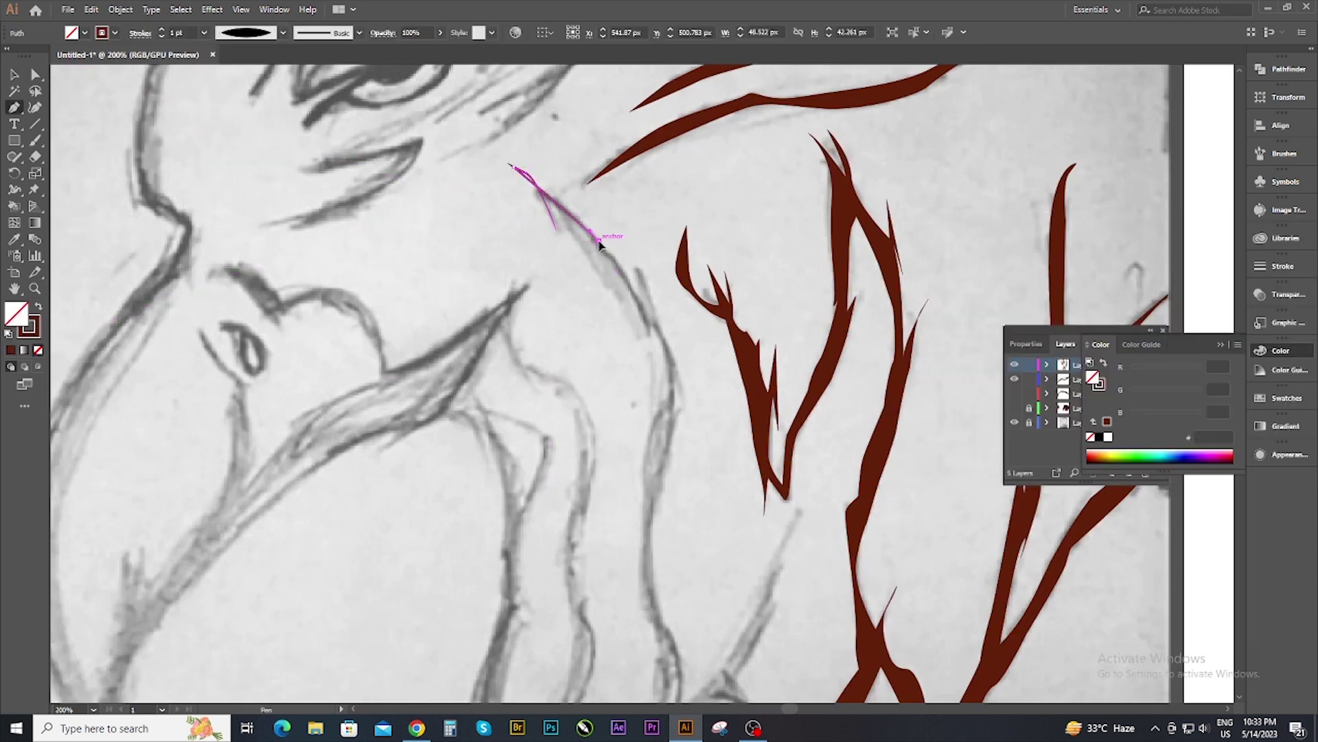
# Extend the outline down the neck edge with a curved point.
pyautogui.click(648, 323)
pyautogui.click(629, 245)
pyautogui.moveTo(675, 349); pyautogui.dragTo(677, 390)
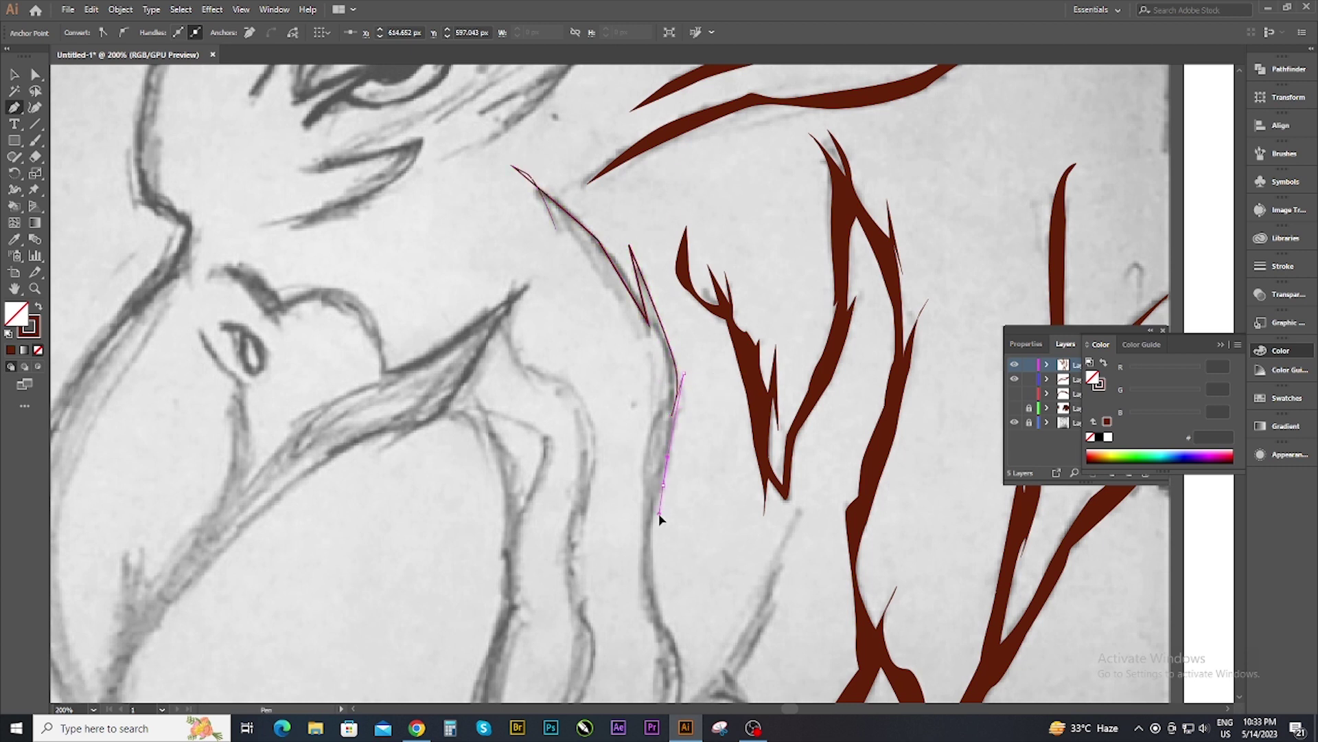
pyautogui.scroll(-5, 650, 526)
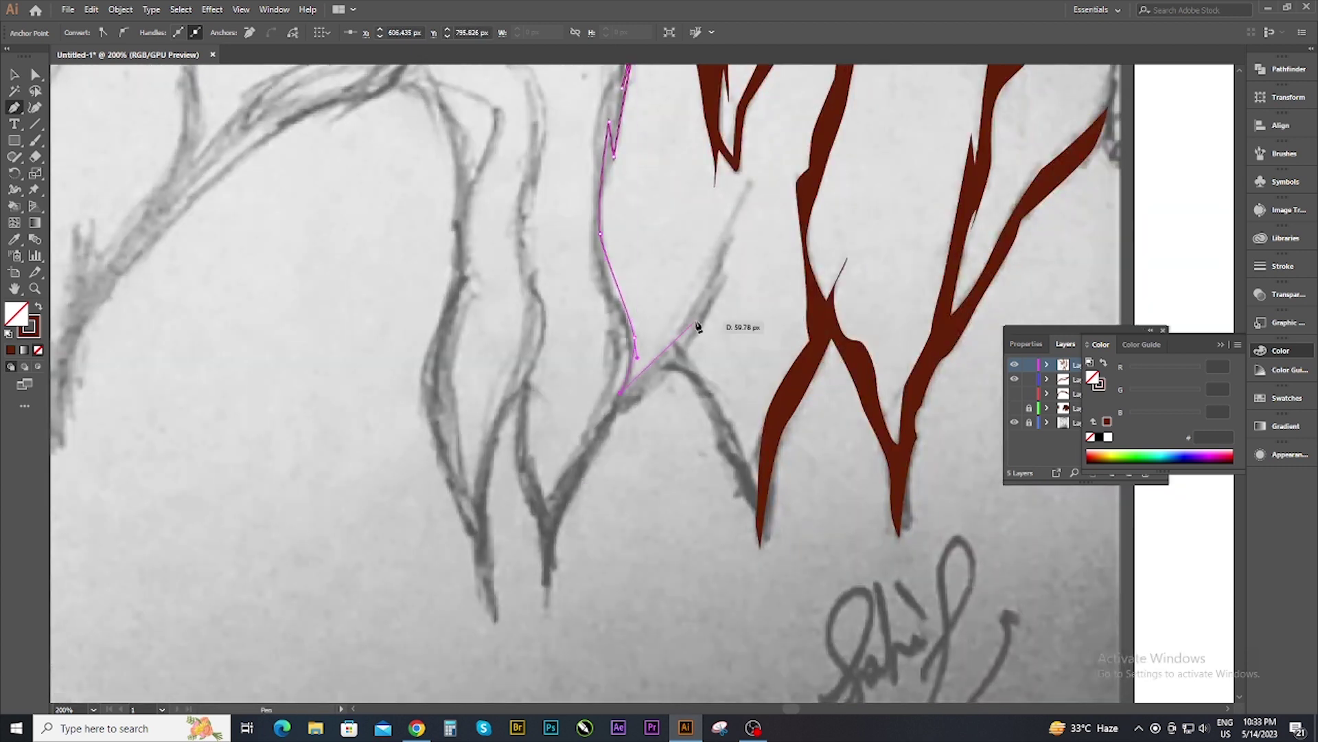
# Trace the neck feather down to its sharp tip and back up its other edge.
pyautogui.click(715, 230)
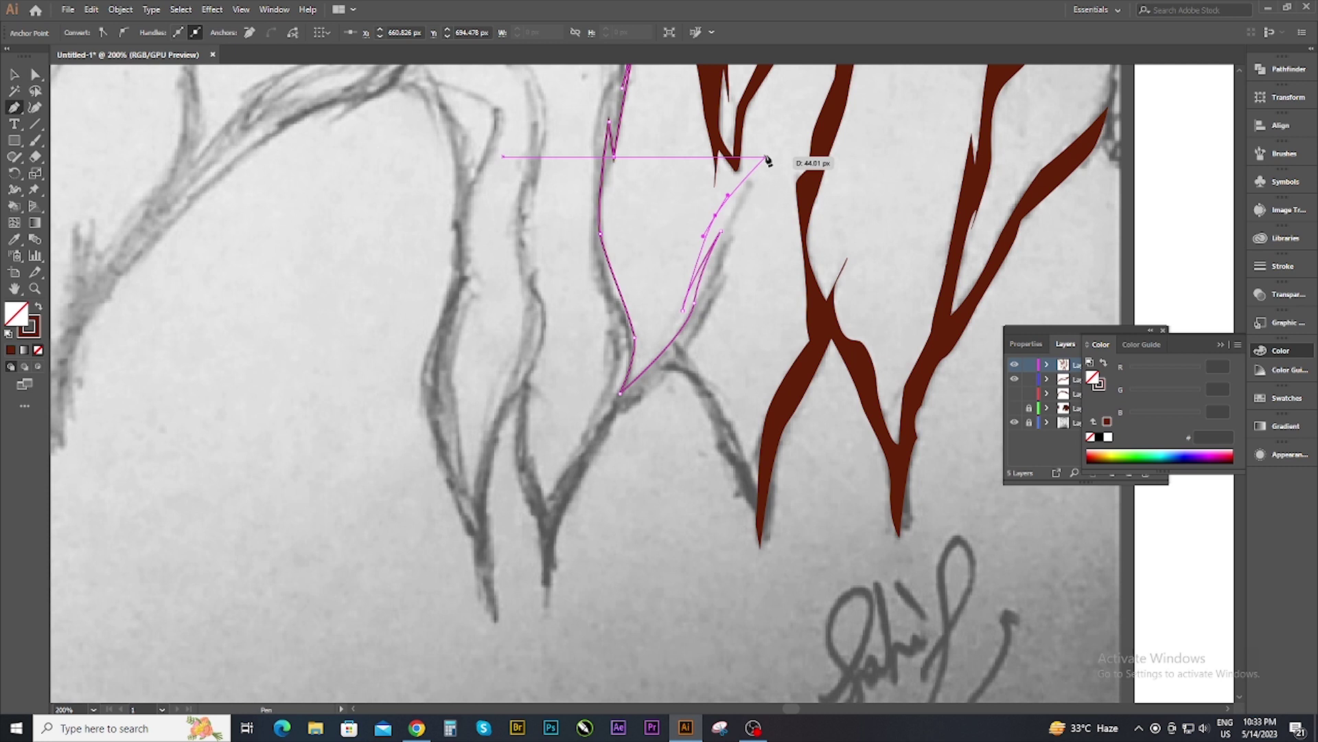
pyautogui.click(730, 417)
pyautogui.click(745, 456)
pyautogui.click(760, 548)
pyautogui.click(744, 491)
pyautogui.moveTo(693, 416); pyautogui.dragTo(705, 424)
pyautogui.moveTo(642, 390); pyautogui.dragTo(594, 472)
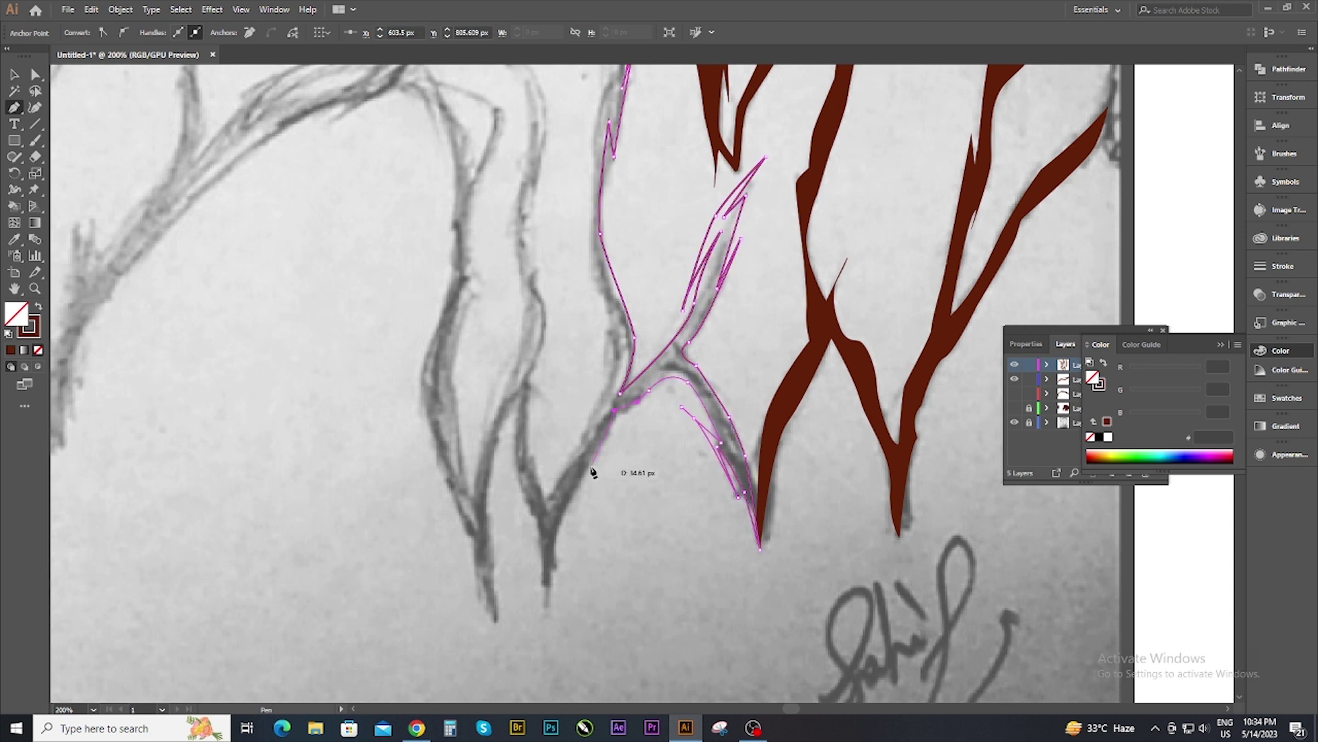
pyautogui.click(553, 663)
# Trace the feather's left branch from the fork down to its end and back up.
pyautogui.click(520, 396)
pyautogui.click(487, 515)
pyautogui.click(491, 577)
pyautogui.click(498, 635)
pyautogui.moveTo(472, 547); pyautogui.dragTo(450, 509)
pyautogui.click(422, 343)
pyautogui.click(449, 277)
pyautogui.moveTo(448, 206); pyautogui.dragTo(447, 213)
# Curve the branch top and shape the feather under the beak along the sketch.
pyautogui.scroll(5, 447, 212)
pyautogui.moveTo(467, 349); pyautogui.dragTo(503, 426)
pyautogui.moveTo(464, 361); pyautogui.dragTo(465, 364)
pyautogui.scroll(2, 304, 401)
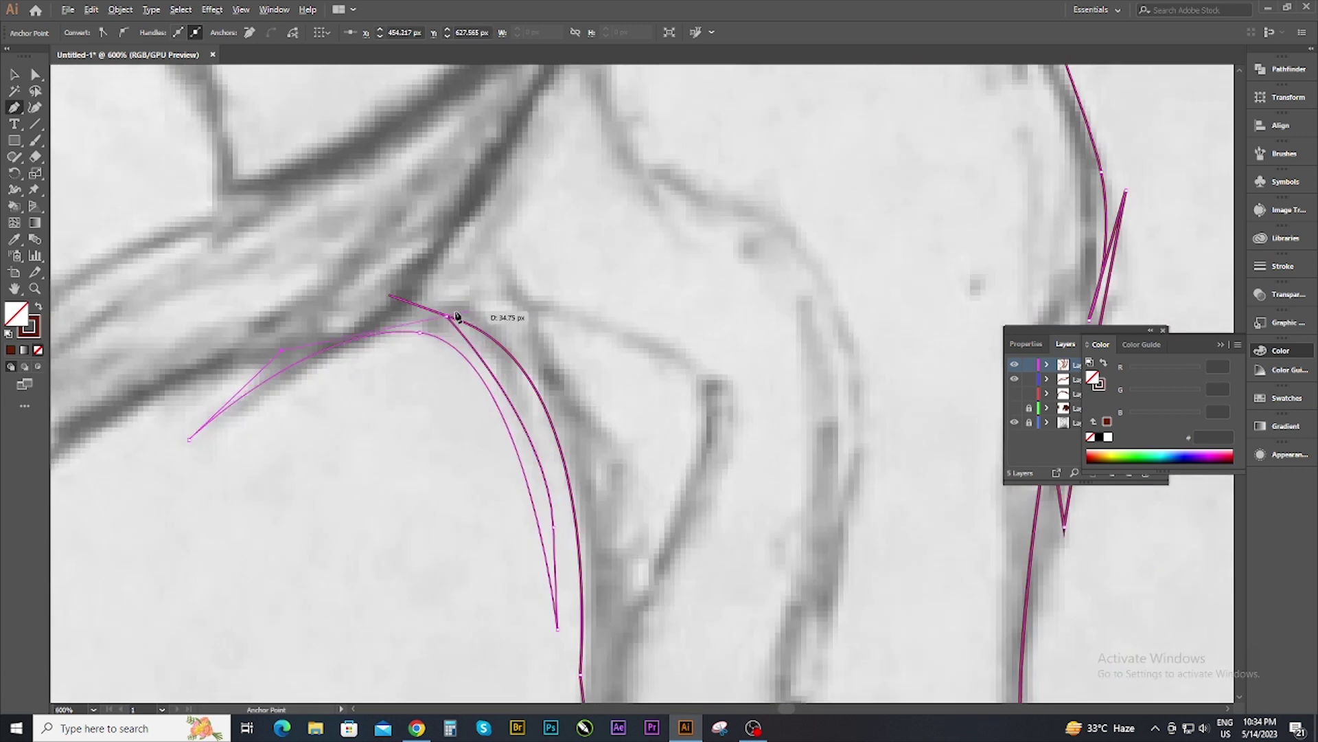
pyautogui.scroll(-2, 456, 309)
pyautogui.scroll(2, 385, 344)
pyautogui.moveTo(362, 345); pyautogui.dragTo(357, 350)
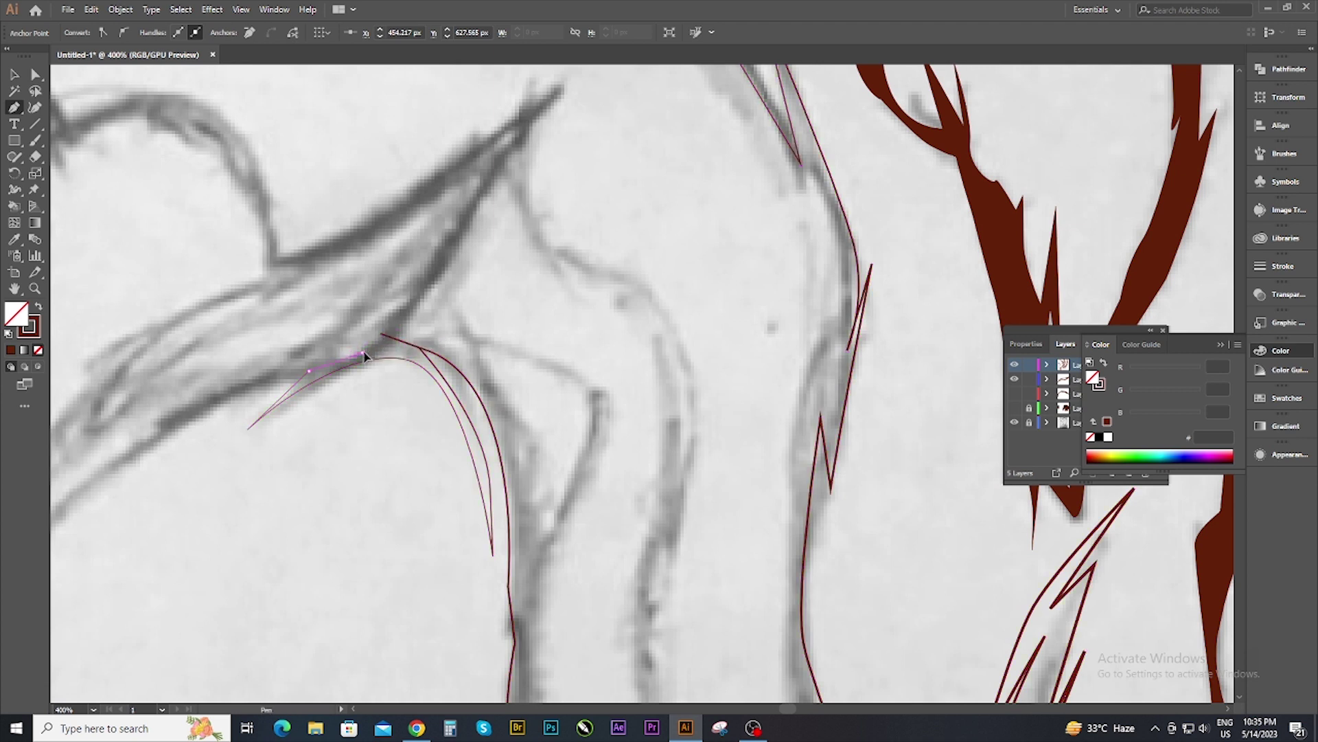
pyautogui.scroll(-3, 471, 261)
pyautogui.scroll(2, 471, 261)
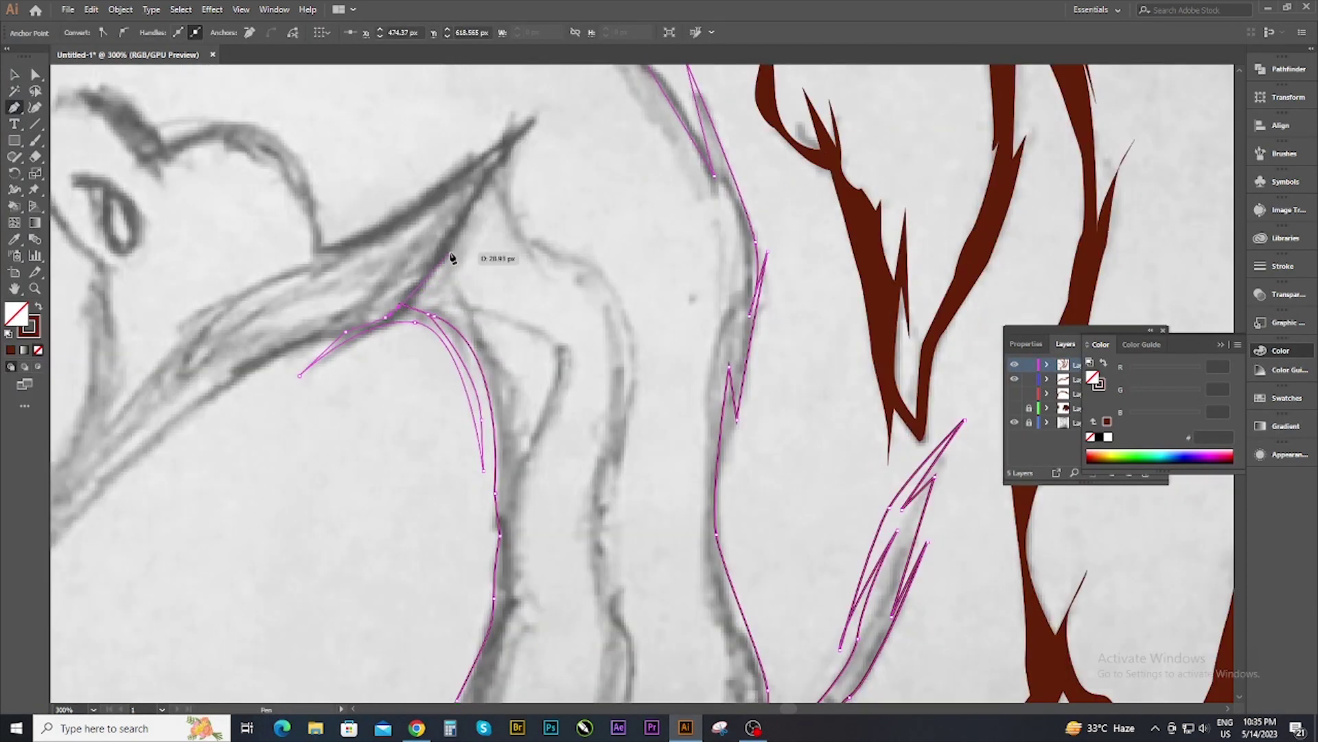
pyautogui.click(463, 302)
pyautogui.moveTo(560, 343); pyautogui.dragTo(549, 378)
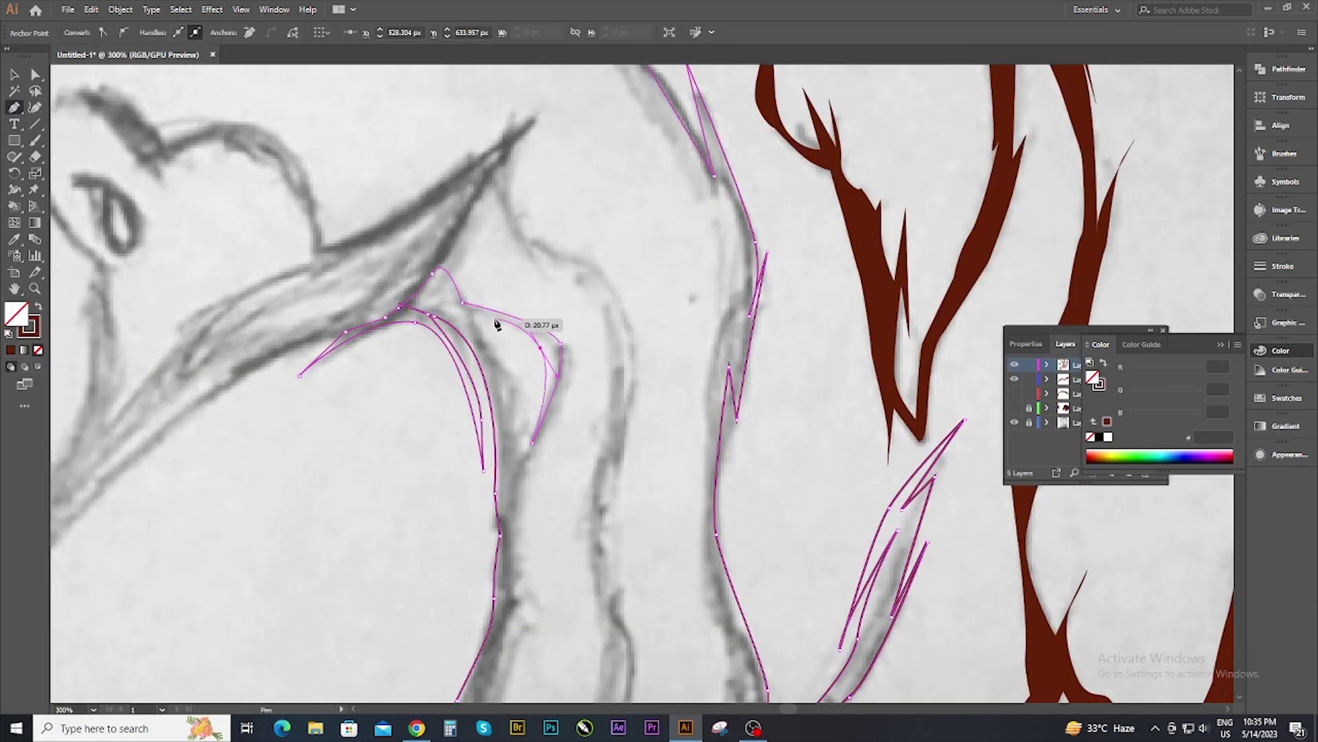
# Add curved points lower on the under-beak feather and adjust their curves.
pyautogui.scroll(-5, 509, 480)
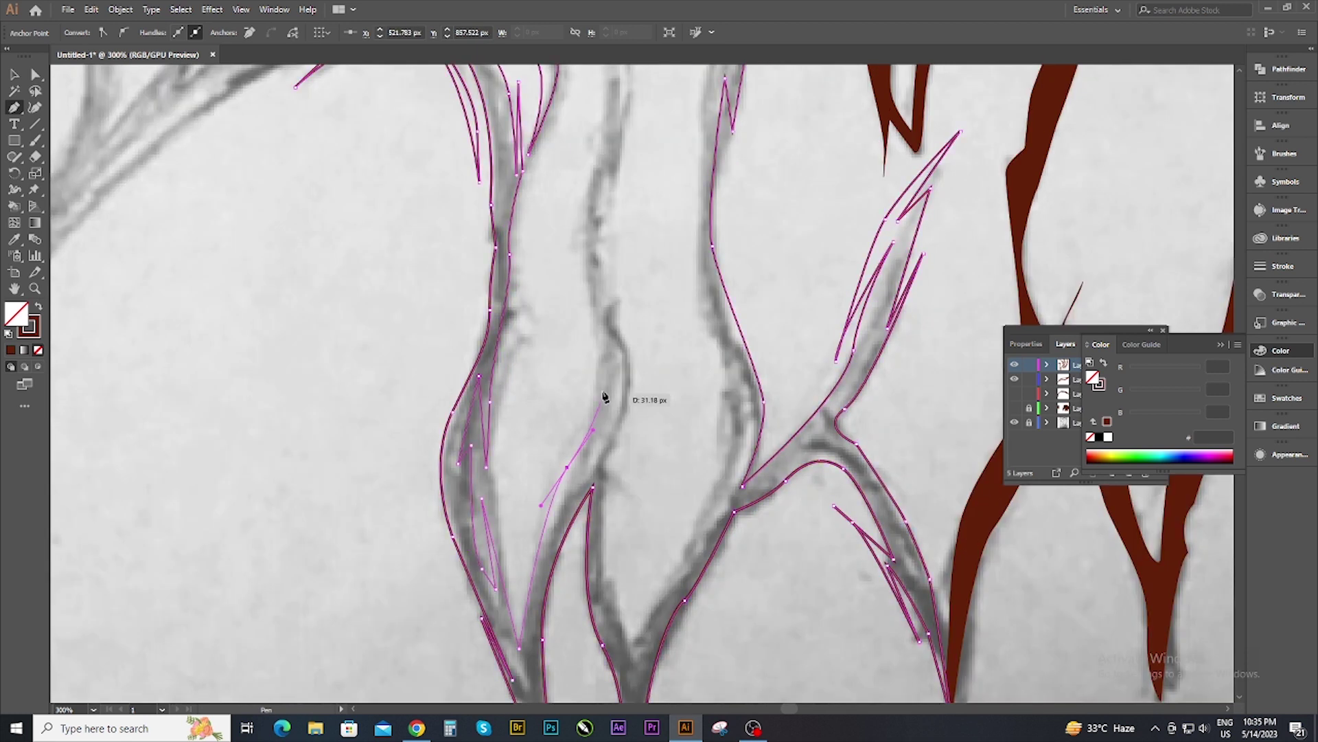
pyautogui.scroll(5, 604, 206)
pyautogui.moveTo(587, 282); pyautogui.dragTo(540, 213)
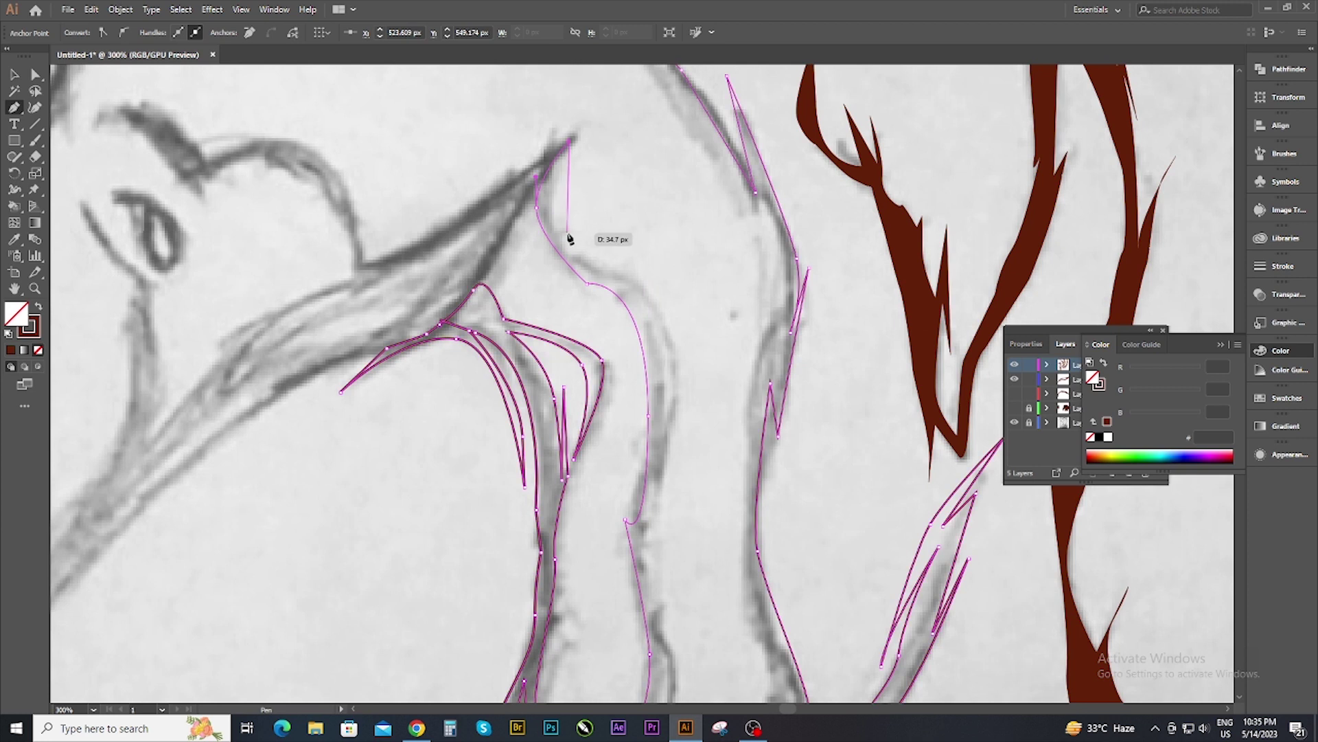
pyautogui.moveTo(654, 527); pyautogui.dragTo(685, 387)
pyautogui.moveTo(675, 337); pyautogui.dragTo(674, 332)
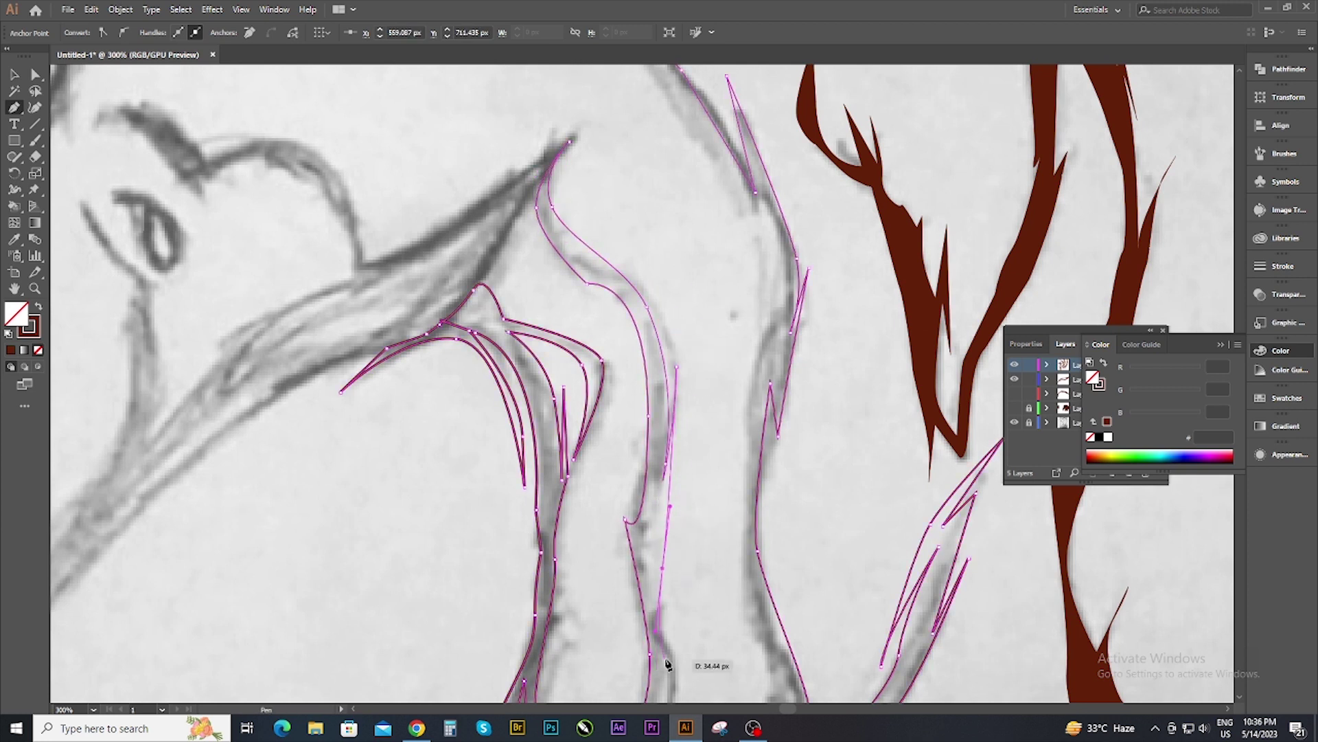
pyautogui.scroll(-5, 611, 275)
pyautogui.moveTo(610, 268); pyautogui.dragTo(611, 371)
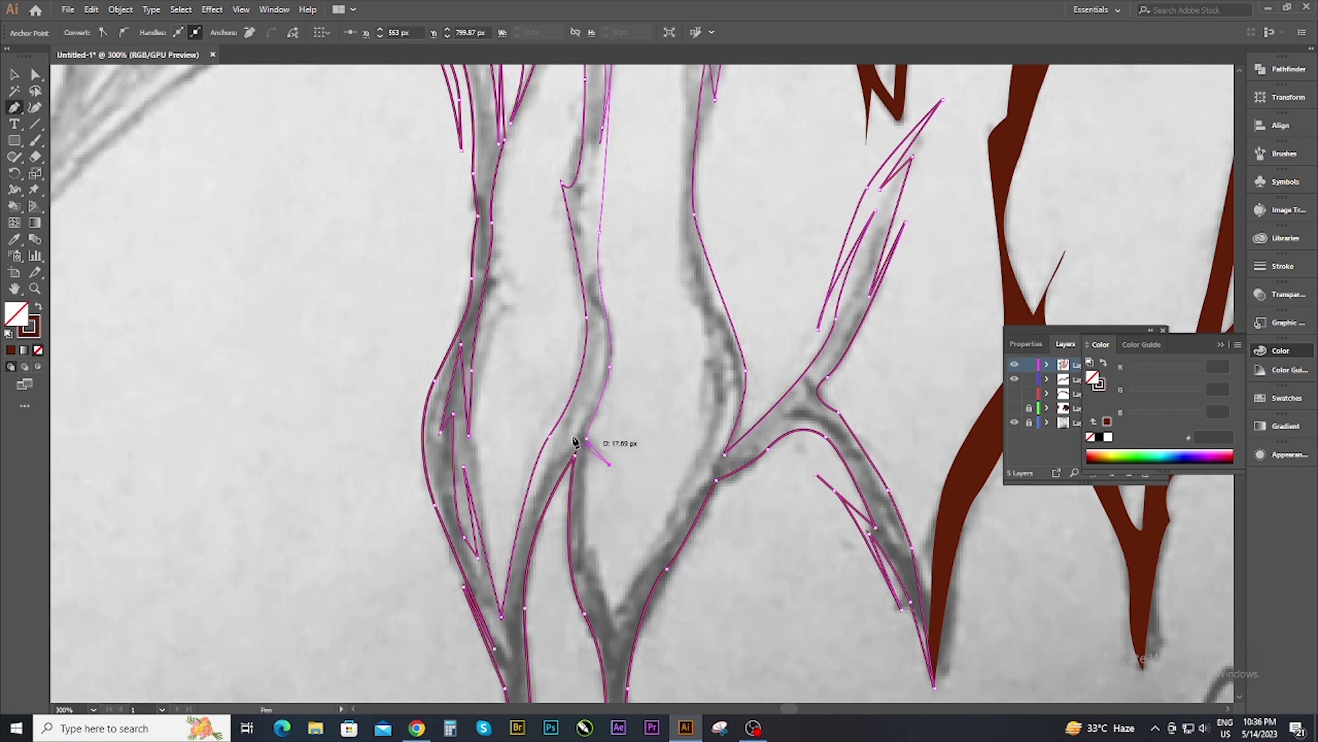
# Finish the last feather's outline, curving it upward along the sketch.
pyautogui.scroll(-3, 659, 384)
pyautogui.click(706, 258)
pyautogui.moveTo(716, 174); pyautogui.dragTo(714, 178)
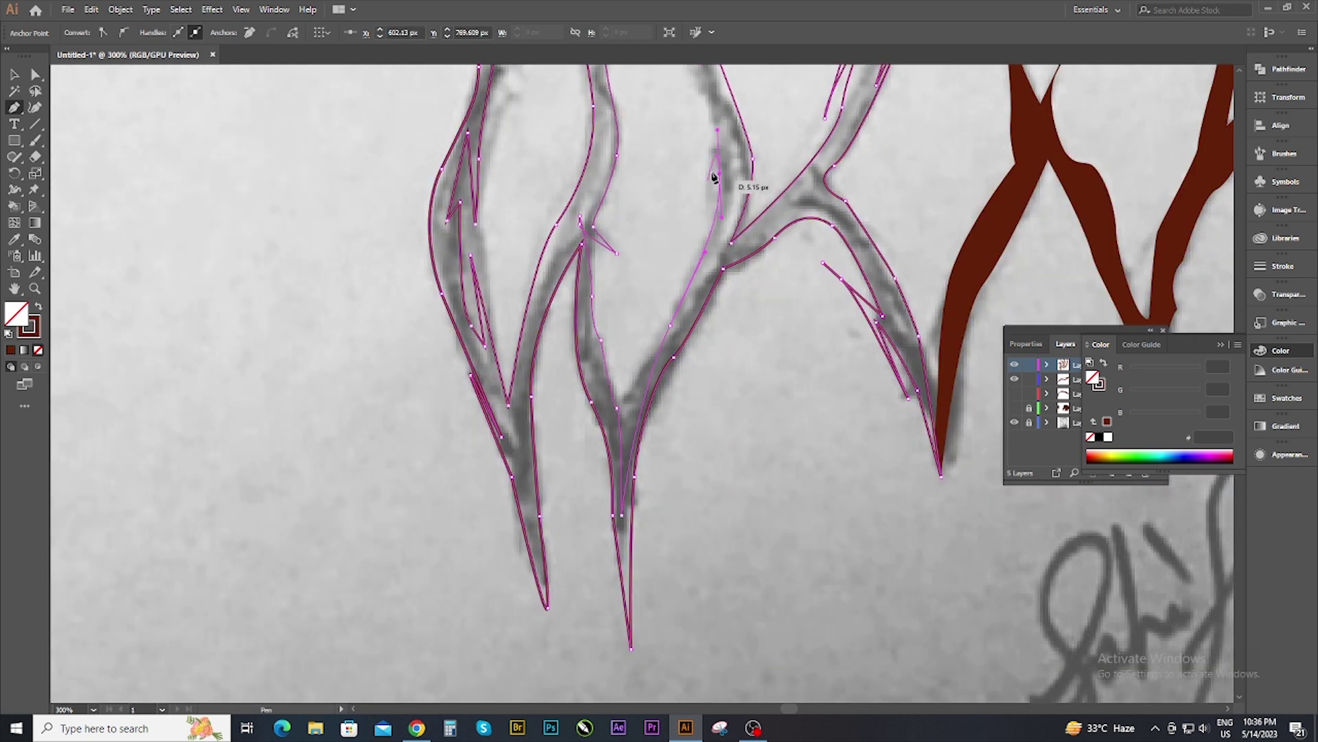
pyautogui.scroll(3, 684, 275)
pyautogui.scroll(3, 684, 282)
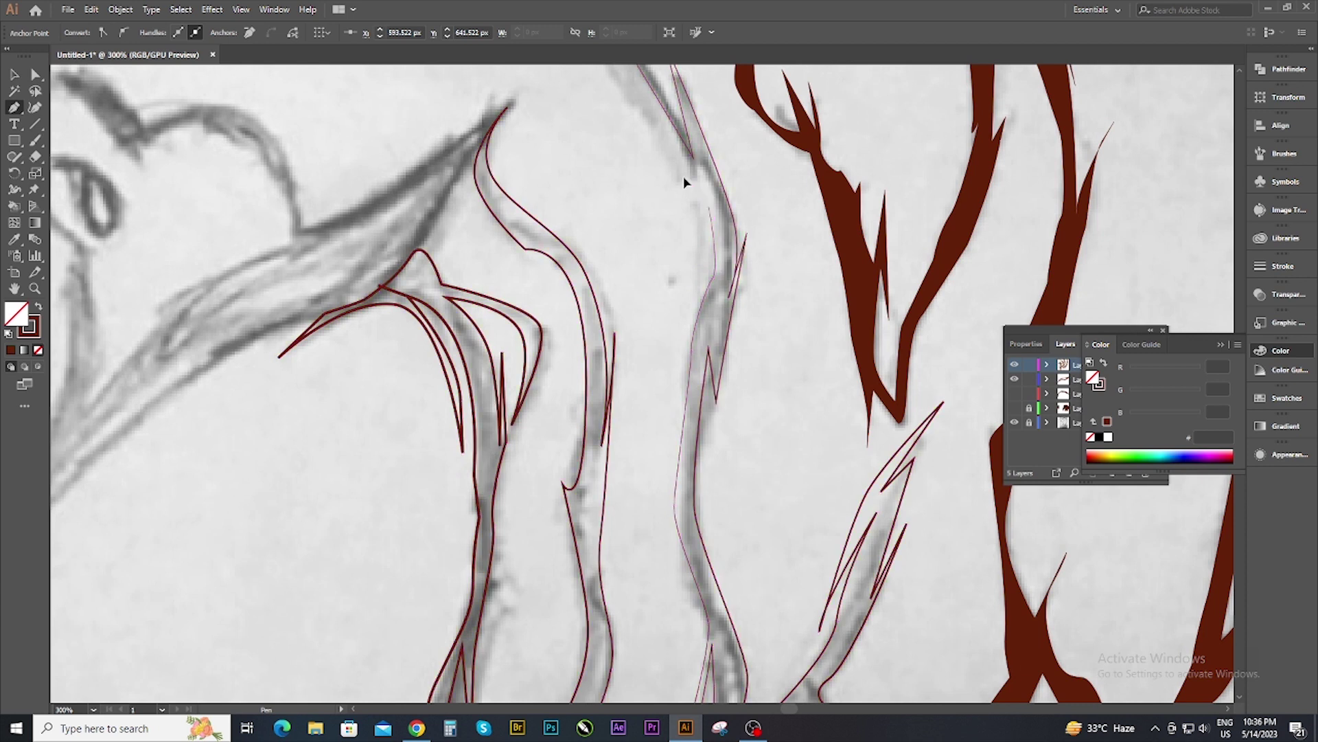
pyautogui.scroll(2, 685, 317)
pyautogui.scroll(2, 684, 318)
pyautogui.moveTo(649, 334); pyautogui.dragTo(633, 322)
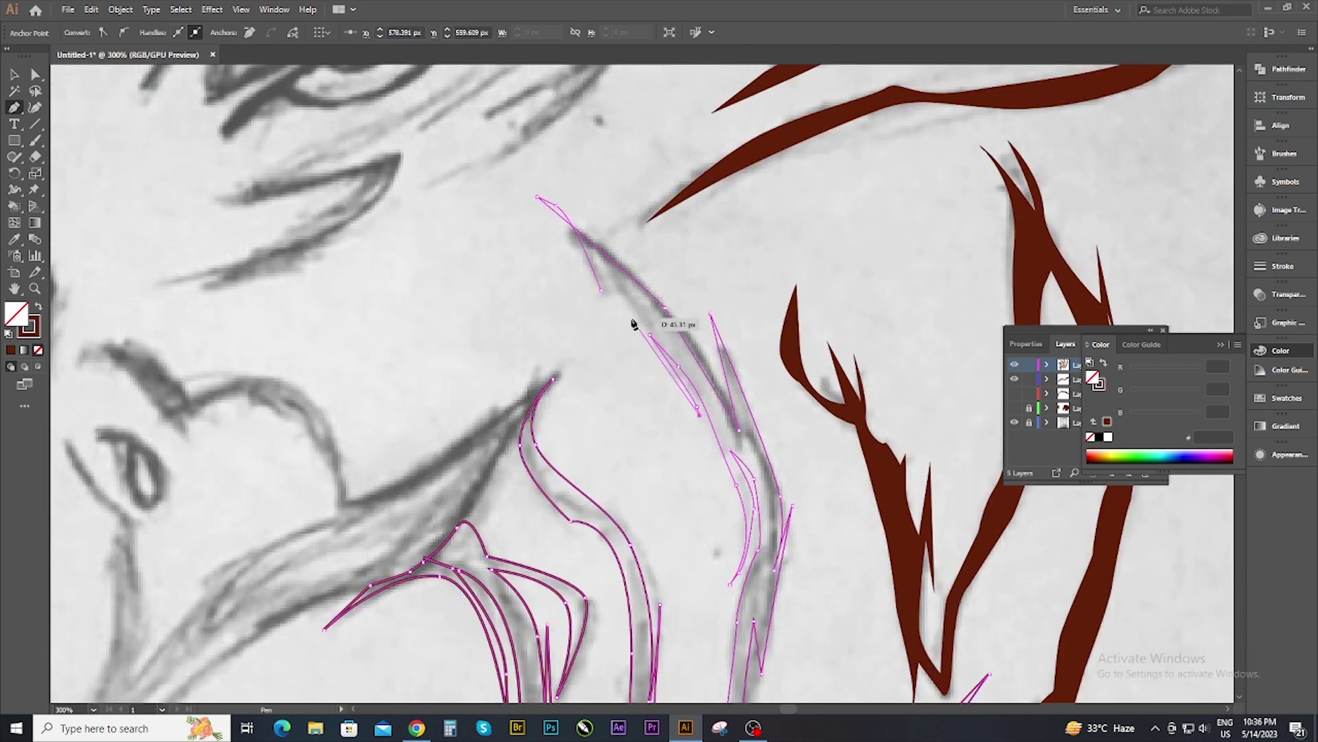
# Fill the traced neck feathers dark red and deselect them.
pyautogui.hotkey('ctrl', '-')
pyautogui.doubleClick(17, 314)
pyautogui.click(1266, 269)
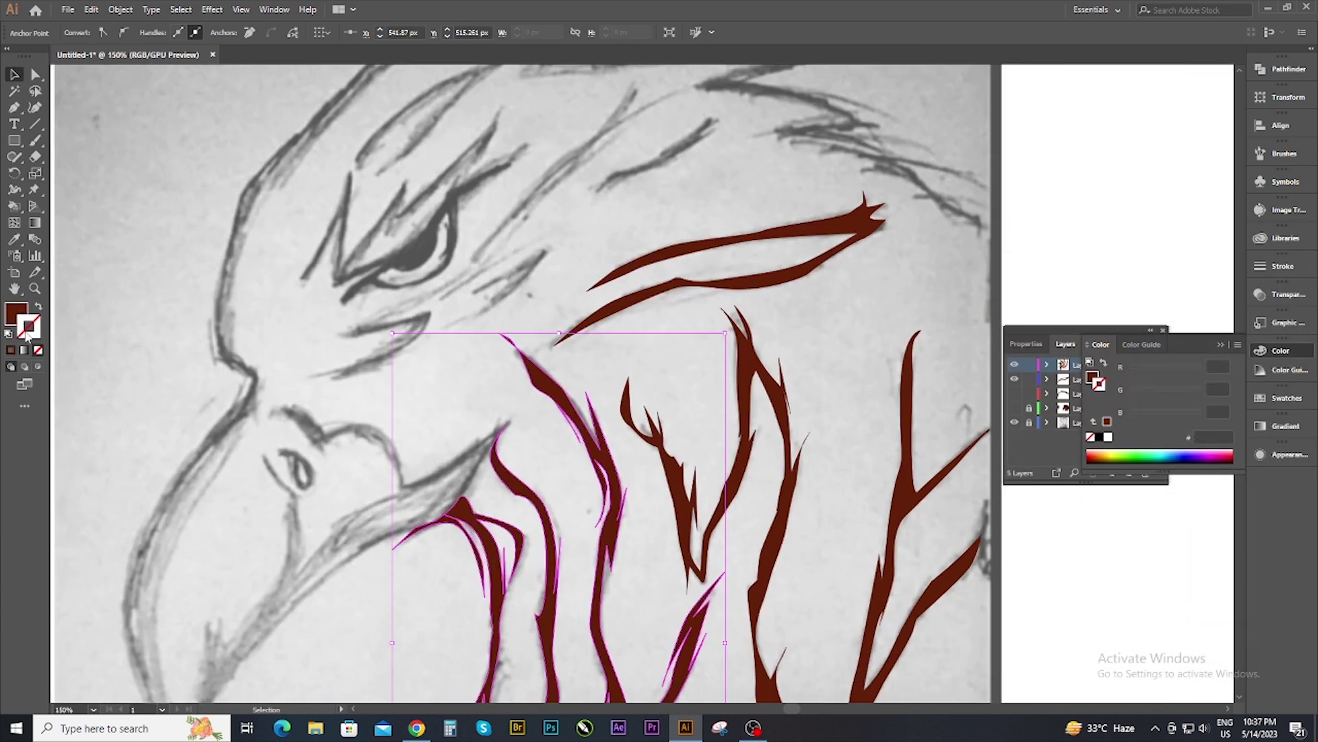
pyautogui.hotkey('ctrl', '-')
pyautogui.press('v')
pyautogui.click(343, 501)
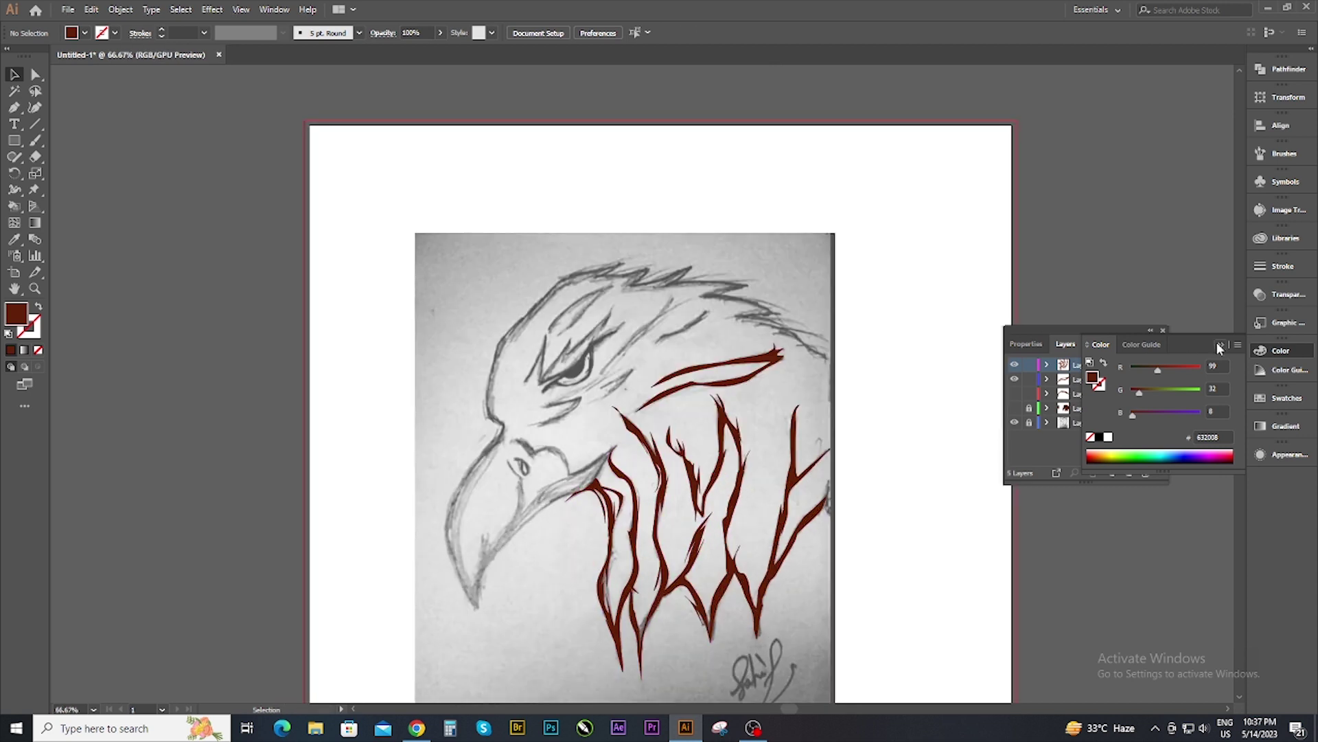
# Create Layer 6 for the brow feather and hide the red silhouette layer.
pyautogui.click(1280, 350)
pyautogui.click(1015, 408)
pyautogui.doubleClick(1015, 409)
pyautogui.click(1015, 410)
pyautogui.doubleClick(1015, 409)
pyautogui.click(1128, 473)
pyautogui.scroll(2, 568, 379)
pyautogui.scroll(2, 527, 309)
# Trace the curved brow feather above the eye as a closed Pen shape.
pyautogui.click(509, 368)
pyautogui.doubleClick(17, 313)
pyautogui.press('Escape')
pyautogui.hotkey('shift', 'x')
pyautogui.moveTo(797, 177); pyautogui.dragTo(794, 183)
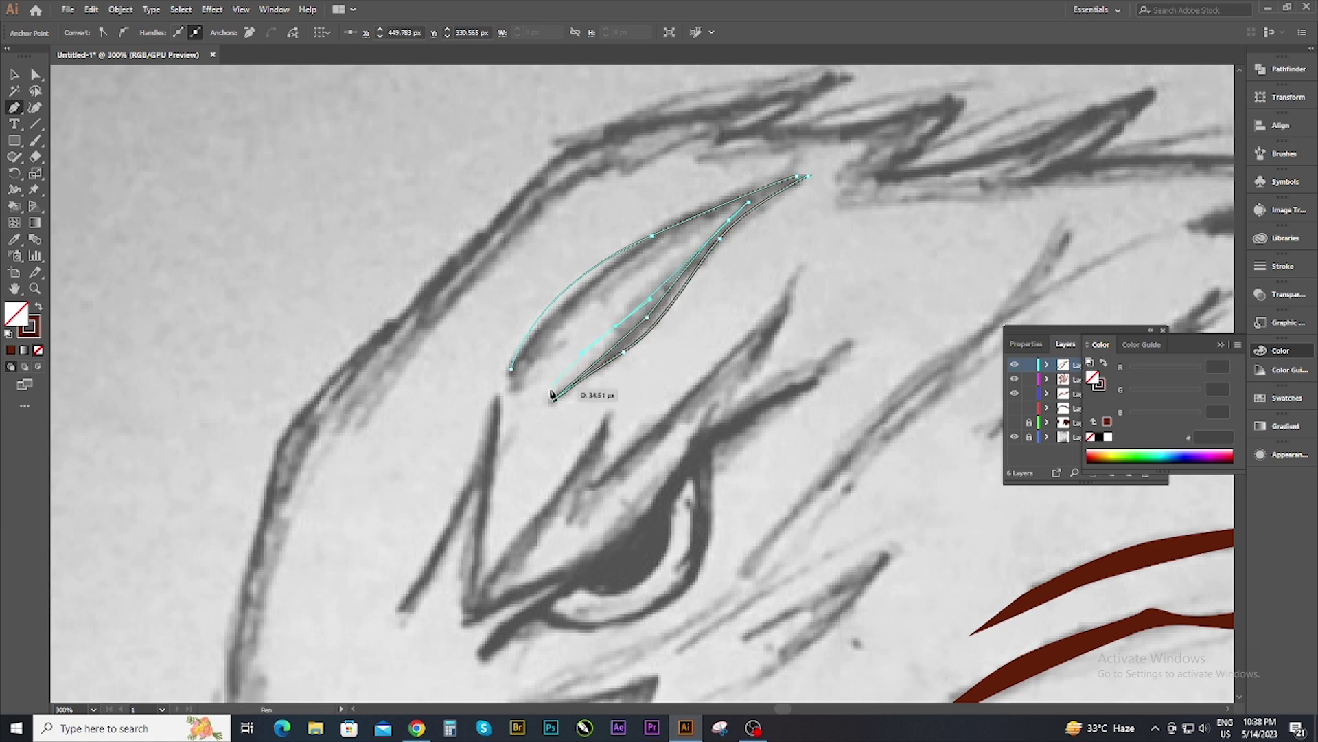
pyautogui.moveTo(609, 322); pyautogui.dragTo(616, 325)
pyautogui.moveTo(509, 368); pyautogui.dragTo(703, 224)
pyautogui.moveTo(541, 354); pyautogui.dragTo(518, 415)
# Fill the brow feather 632008, deselect it, and toggle Layer 3's visibility off.
pyautogui.doubleClick(17, 313)
pyautogui.press('Return')
pyautogui.press('v')
pyautogui.hotkey('ctrl', 'shift', 'a')
pyautogui.scroll(-3, 471, 306)
pyautogui.scroll(-2, 471, 306)
pyautogui.click(1015, 422)
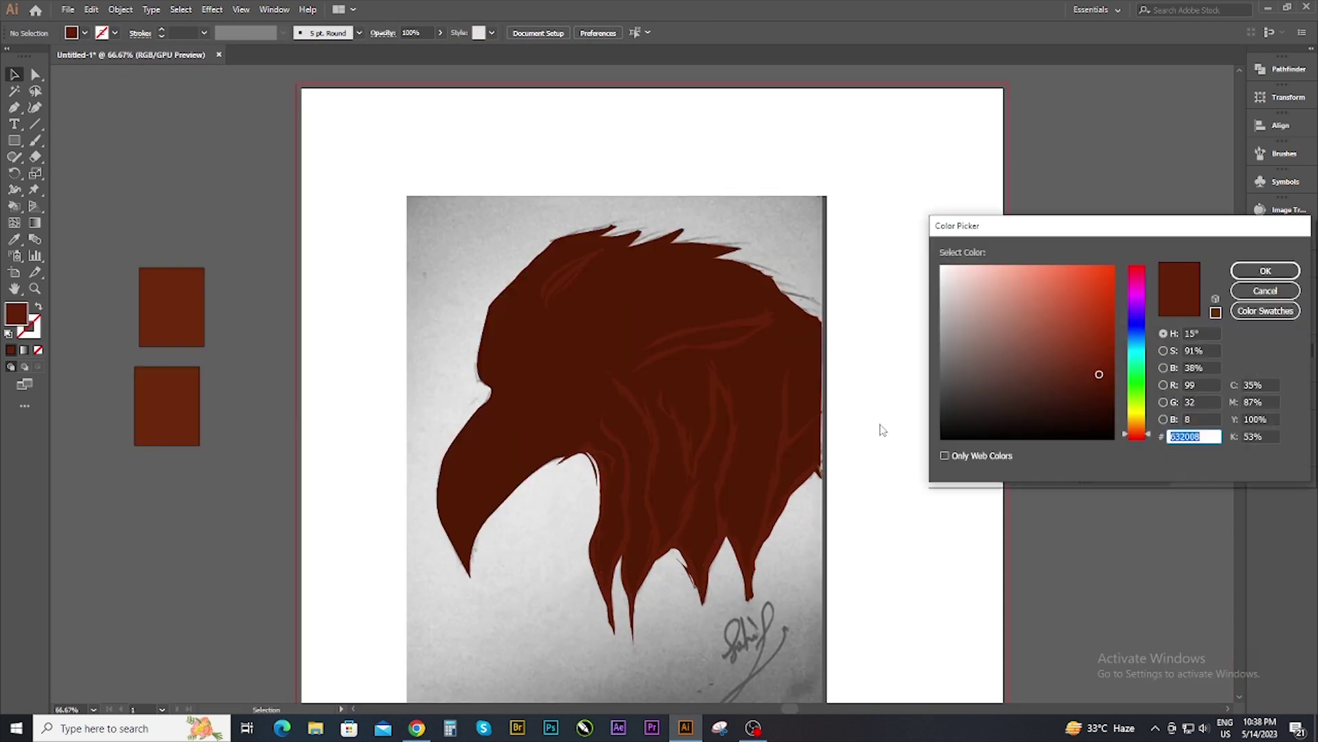
pyautogui.press('Escape')
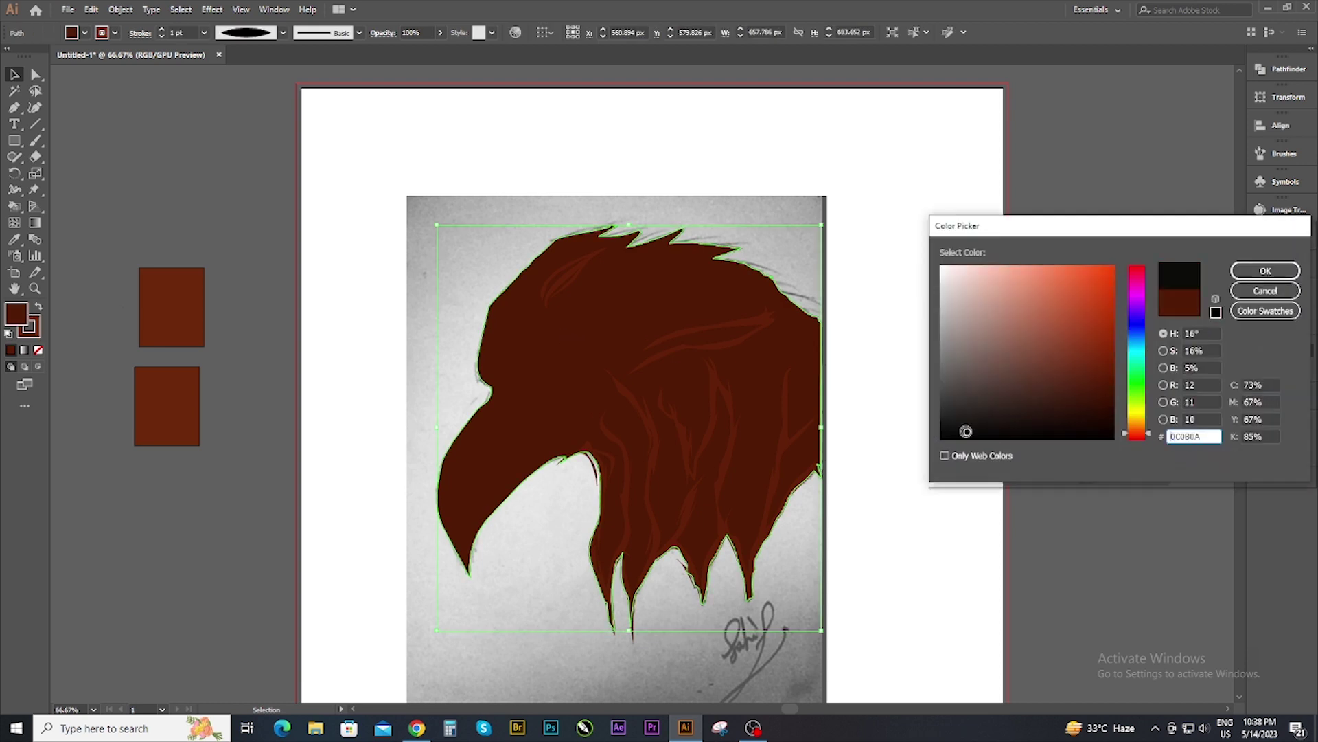
pyautogui.click(1015, 407)
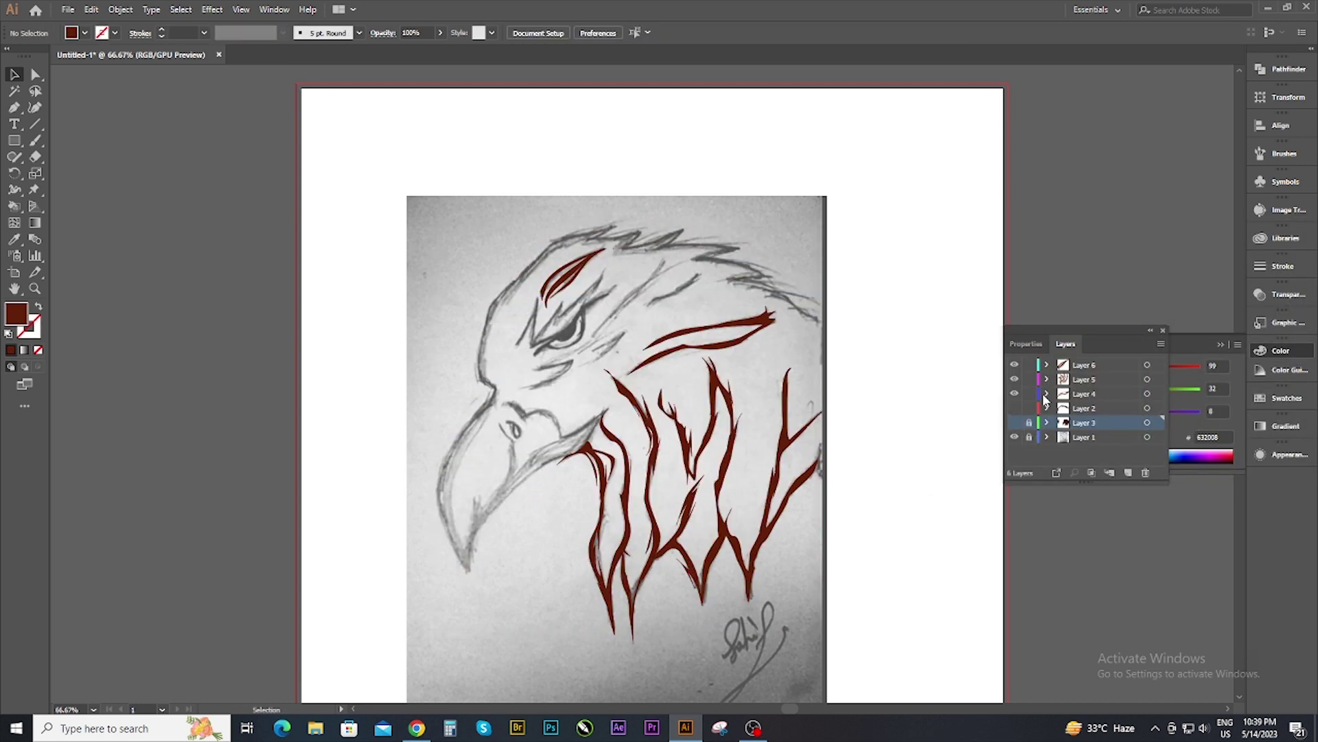
# Start a new Pen outline beside the eye with fill and stroke swapped.
pyautogui.scroll(3, 569, 278)
pyautogui.press('p')
pyautogui.click(392, 462)
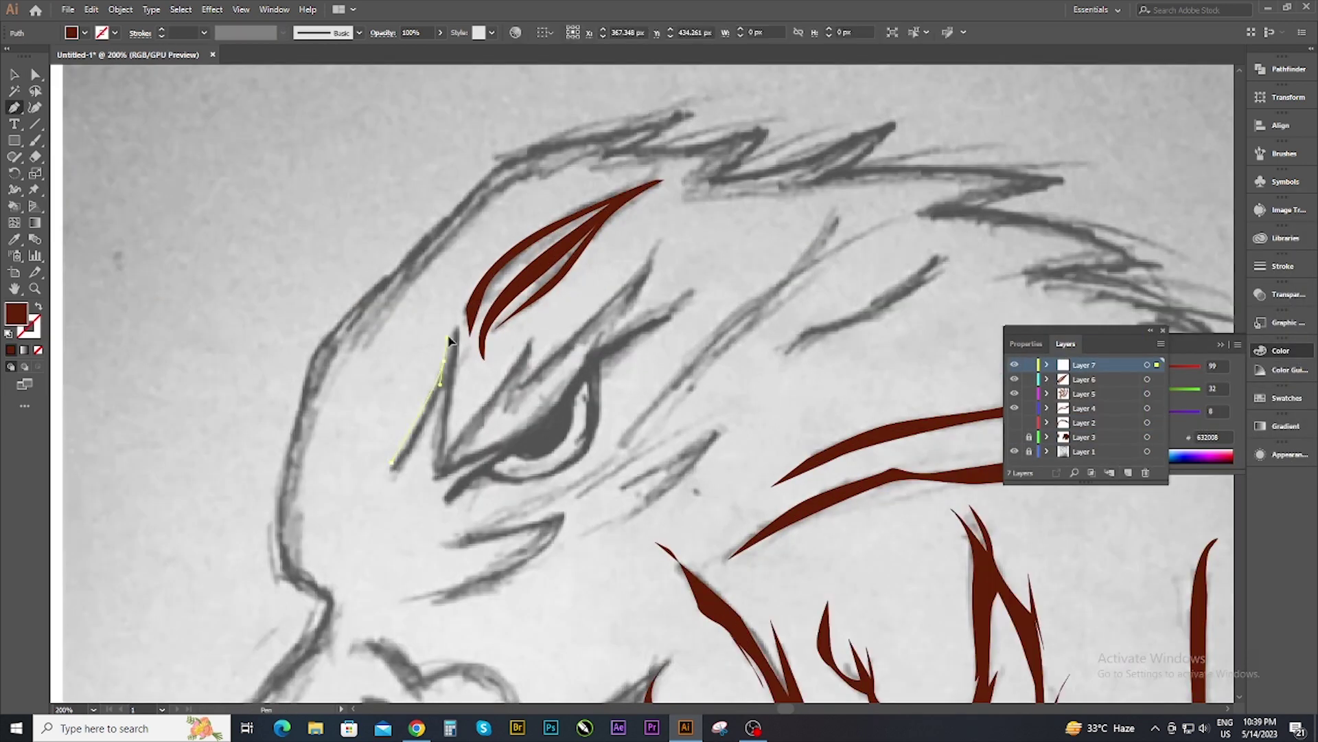
pyautogui.moveTo(444, 358); pyautogui.dragTo(459, 300)
pyautogui.doubleClick(16, 313)
pyautogui.press('Escape')
pyautogui.hotkey('shift', 'x')
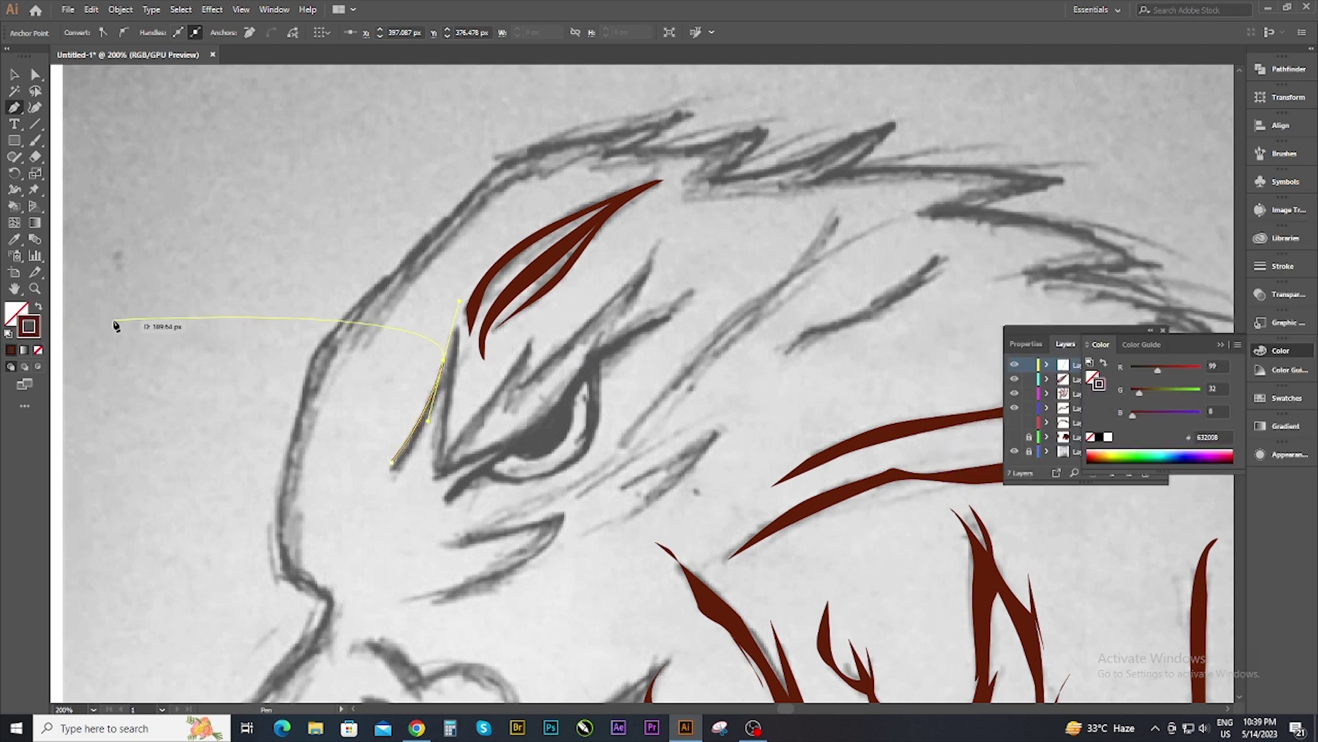
pyautogui.press('v')
pyautogui.press('p')
pyautogui.scroll(2, 426, 405)
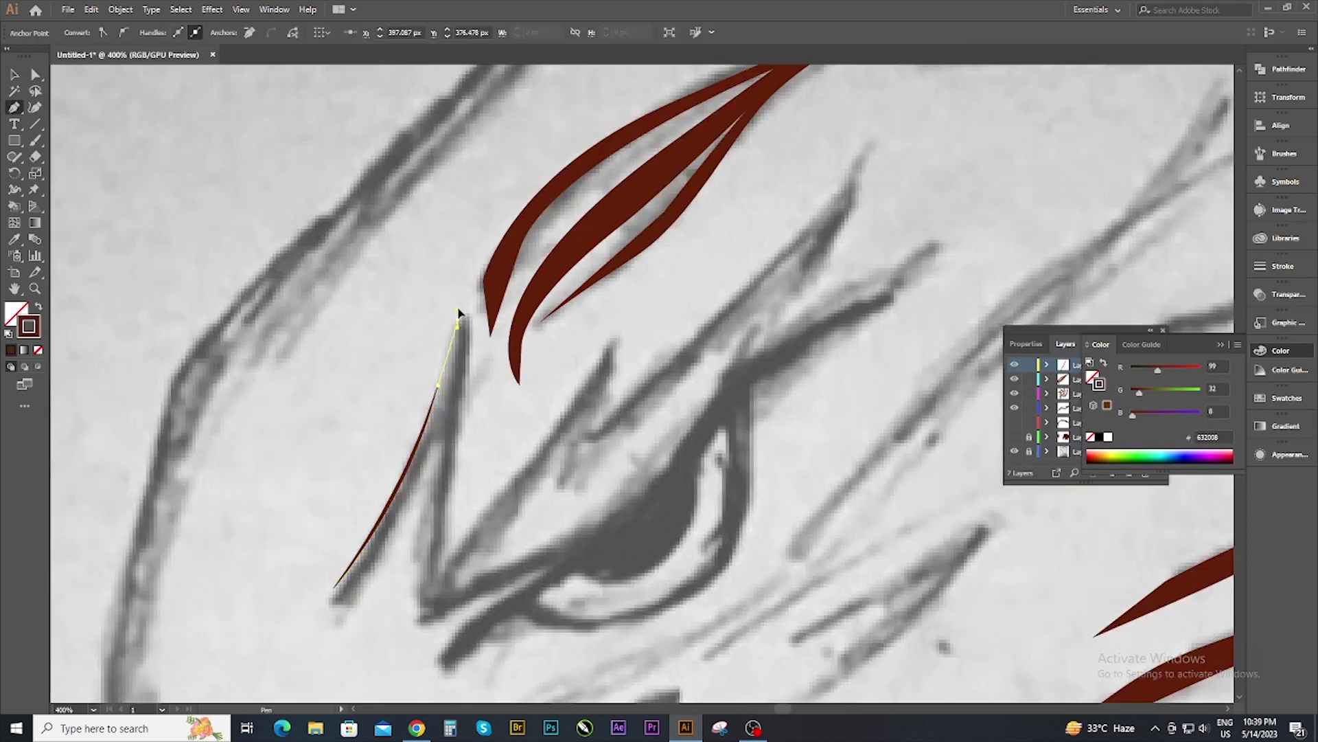
# Trace the eye shape from its lower tip along the top out to the right spike.
pyautogui.click(443, 579)
pyautogui.moveTo(578, 386)
pyautogui.mouseDown()
pyautogui.moveTo(596, 328)
pyautogui.moveTo(610, 394)
pyautogui.mouseUp()
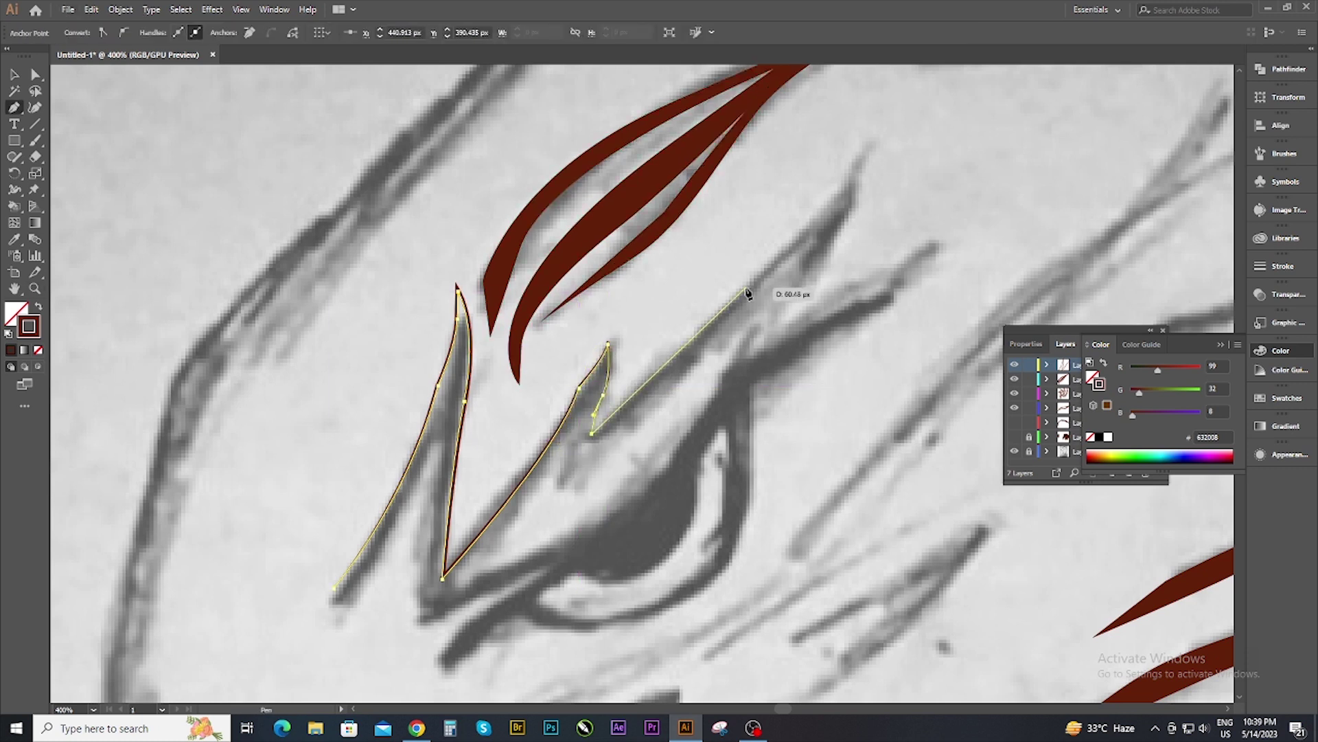
pyautogui.click(880, 118)
pyautogui.click(774, 327)
pyautogui.moveTo(939, 238); pyautogui.dragTo(894, 306)
pyautogui.moveTo(814, 354); pyautogui.dragTo(815, 357)
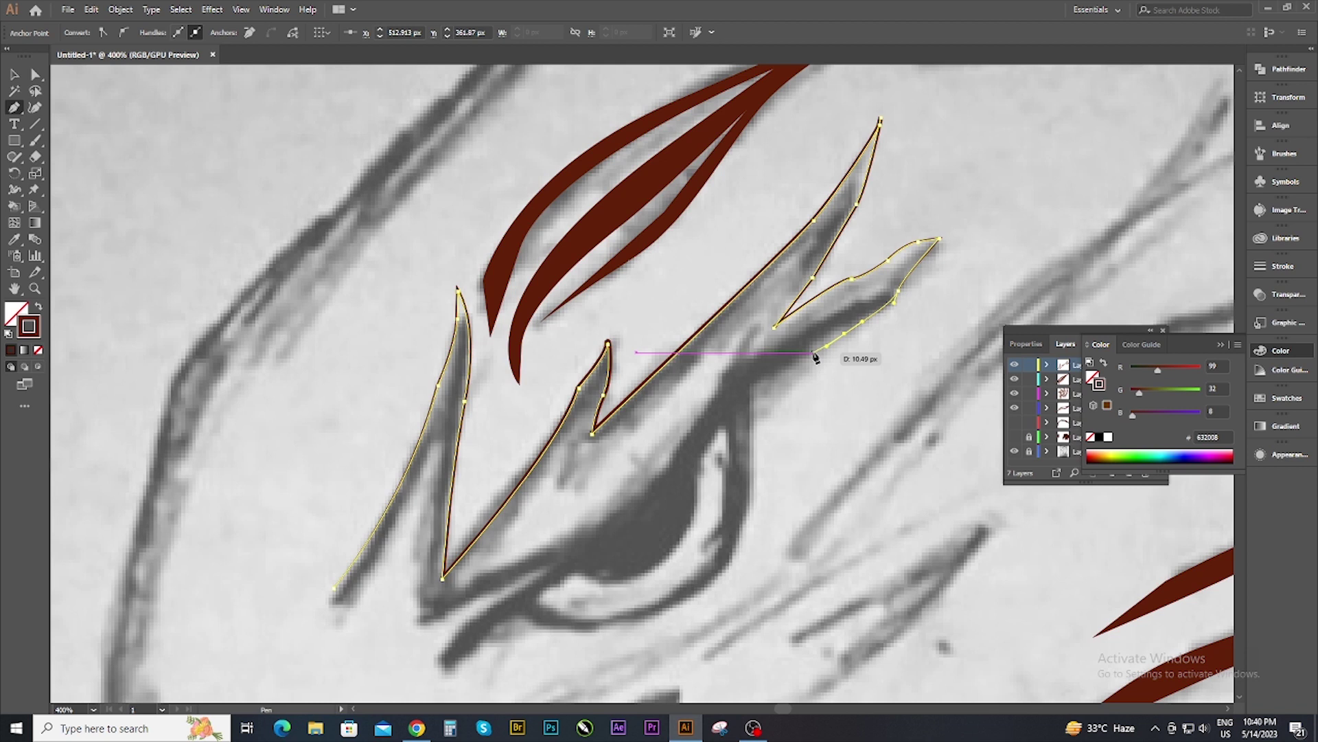
# Trace the lower eye line back left and close the eye-framing shape.
pyautogui.click(776, 343)
pyautogui.moveTo(724, 374); pyautogui.dragTo(723, 383)
pyautogui.click(670, 455)
pyautogui.click(611, 505)
pyautogui.moveTo(443, 580); pyautogui.dragTo(443, 594)
pyautogui.click(417, 606)
pyautogui.moveTo(335, 589); pyautogui.dragTo(339, 599)
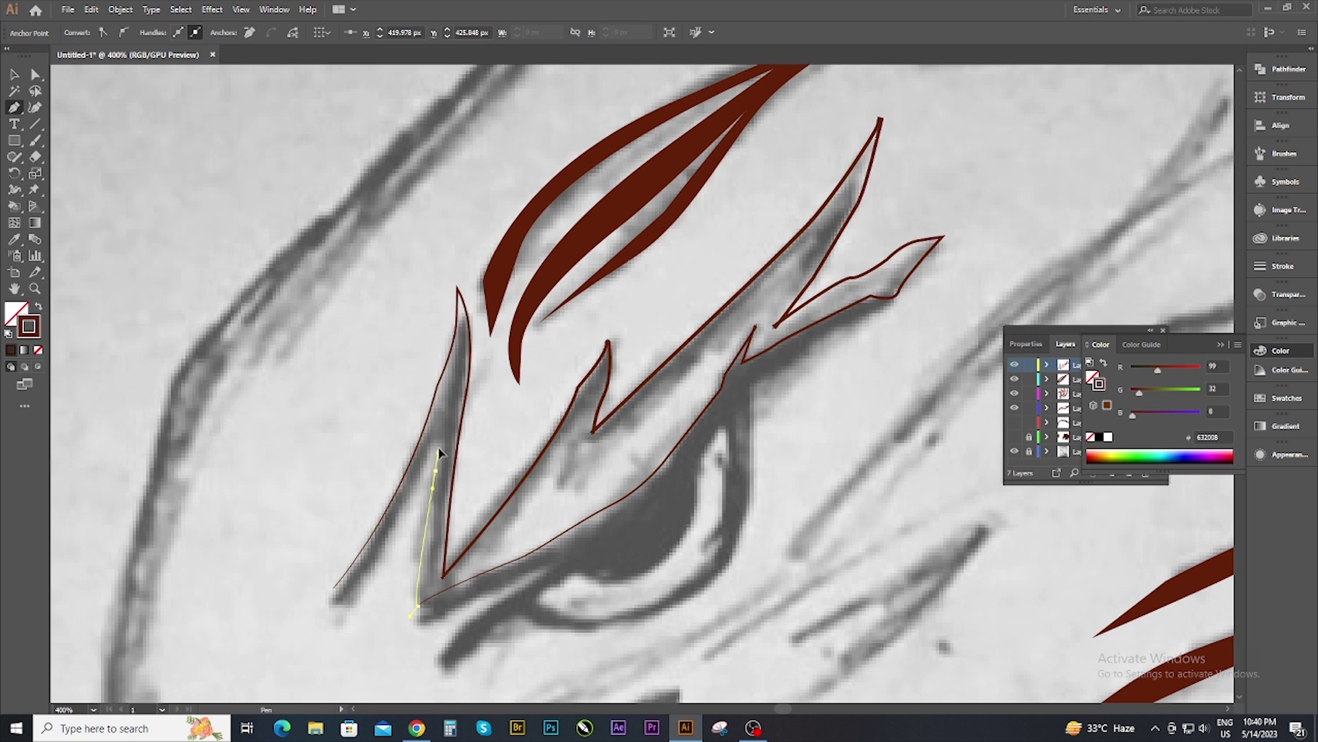
# Apply the eye shape's fill, zoom out to the whole head, and reopen the fill picker.
pyautogui.press('v')
pyautogui.doubleClick(16, 313)
pyautogui.press('Return')
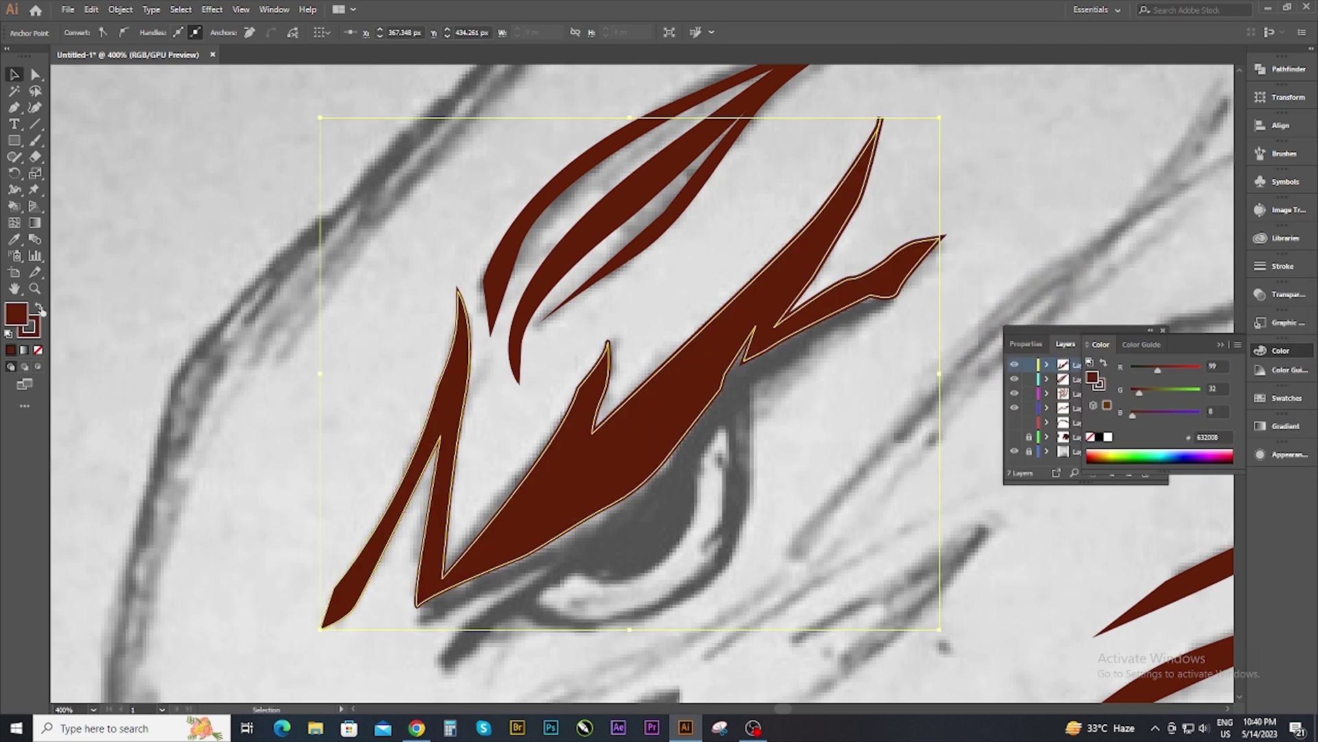
pyautogui.hotkey('ctrl', '-')
pyautogui.hotkey('ctrl', '-')
pyautogui.hotkey('ctrl', '-')
pyautogui.hotkey('ctrl', '-')
pyautogui.doubleClick(17, 314)
# Make the eye shape black and toggle the red silhouette layer off again.
pyautogui.click(991, 436)
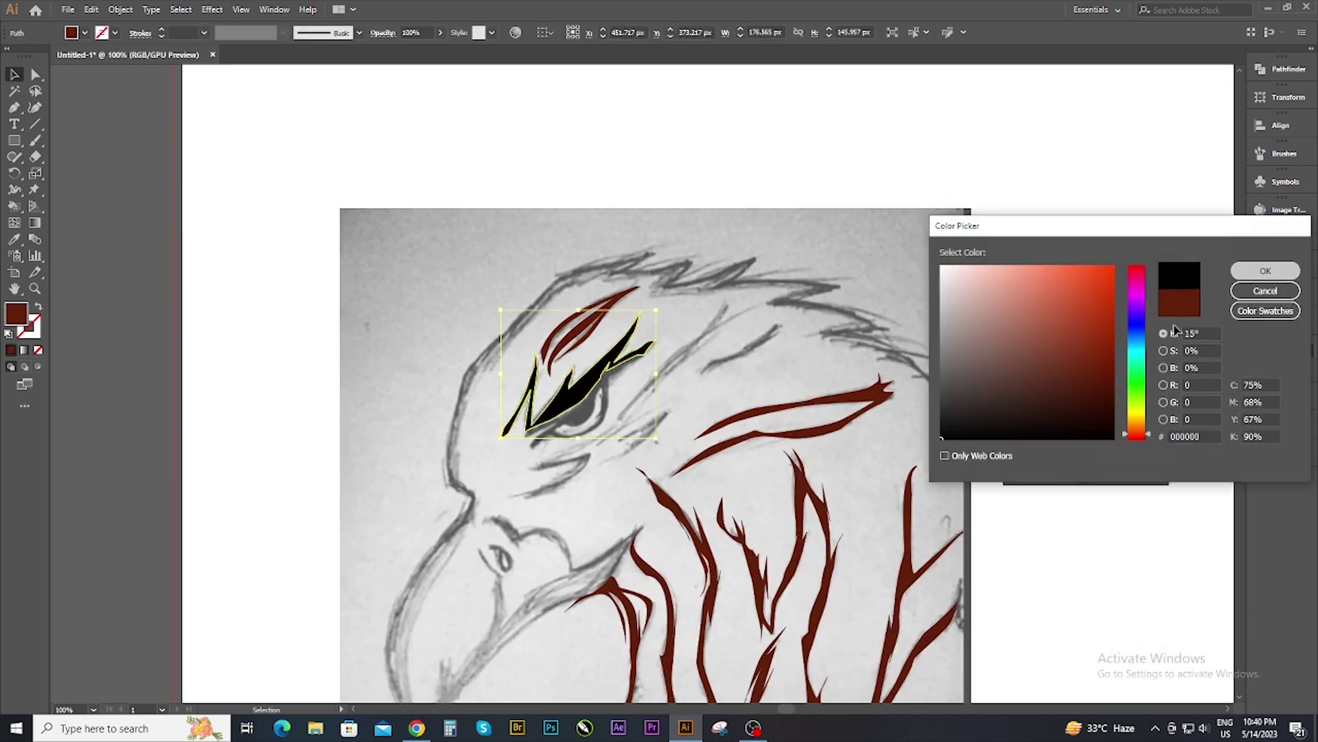
pyautogui.press('Return')
pyautogui.click(1036, 562)
pyautogui.click(1015, 437)
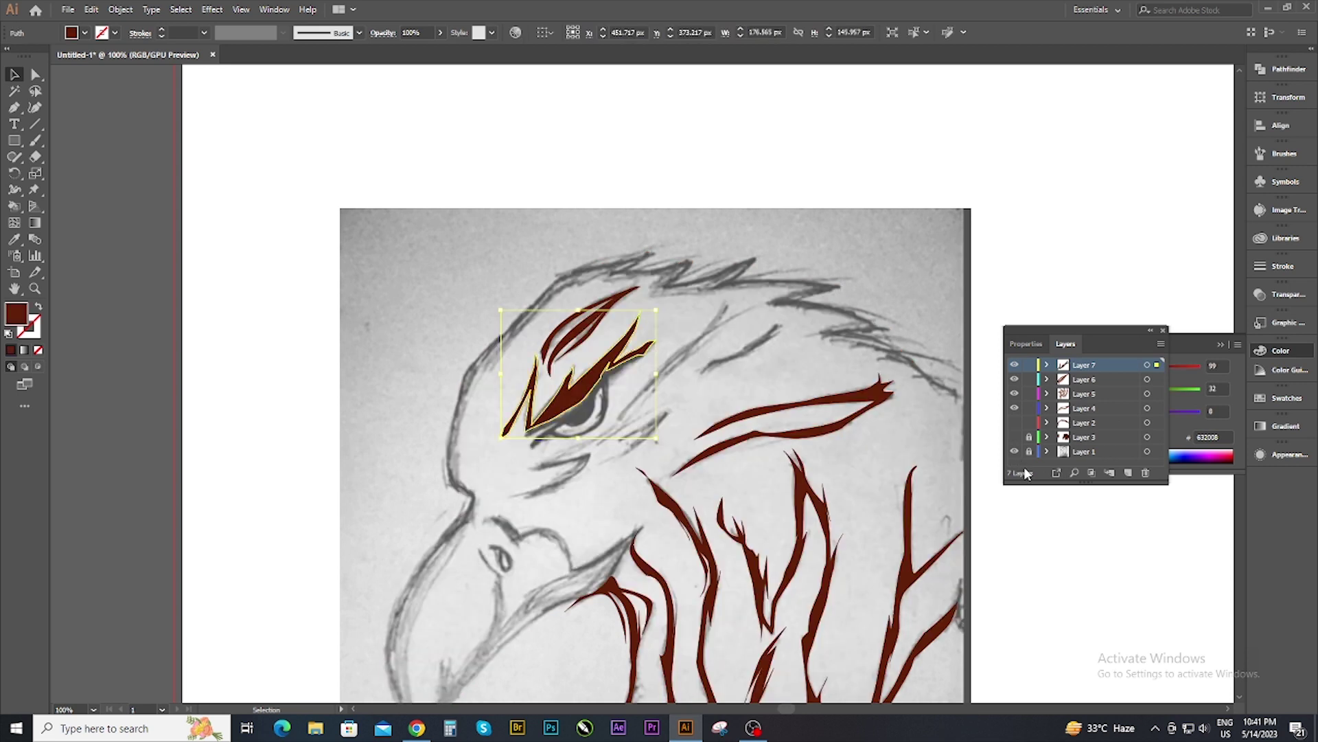
# Zoom in and draw a thin dark brown sliver path near the eye.
pyautogui.hotkey('ctrl', '+')
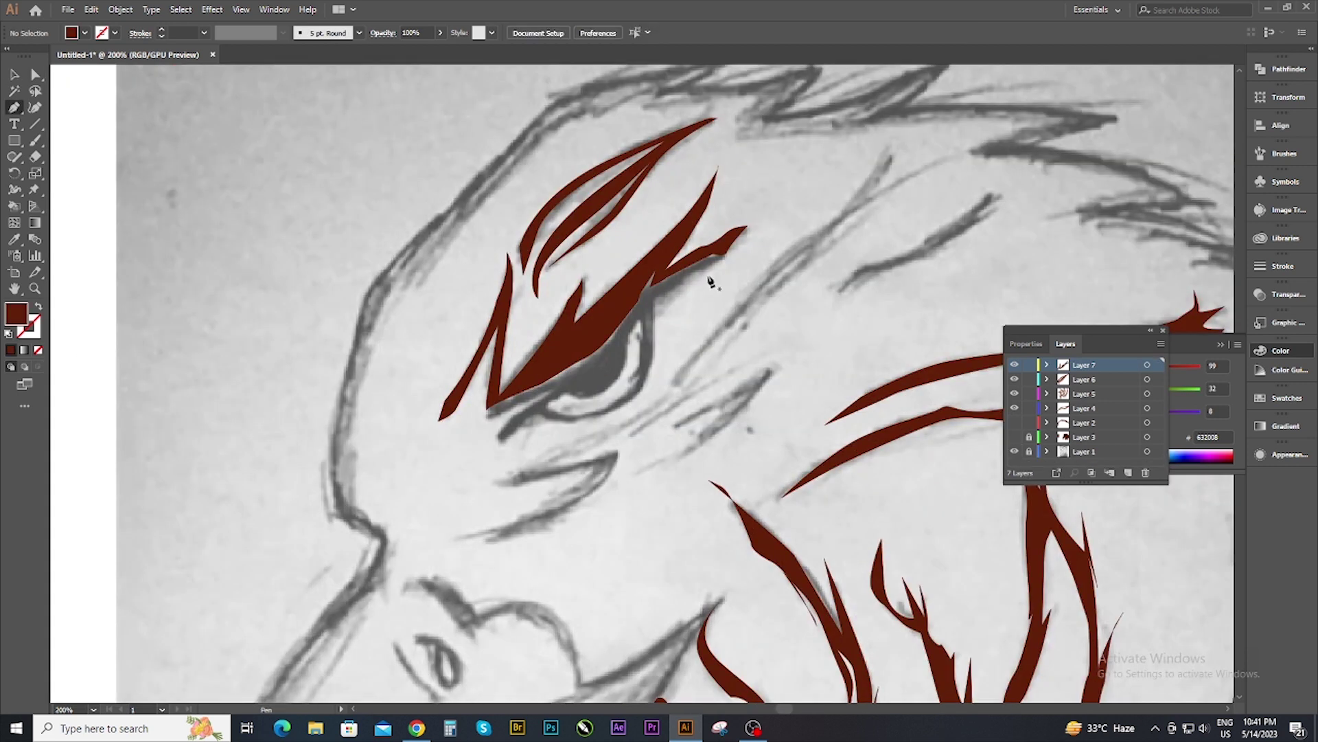
pyautogui.click(724, 253)
pyautogui.hotkey('ctrl', '+')
pyautogui.click(671, 281)
pyautogui.hotkey('shift', 'x')
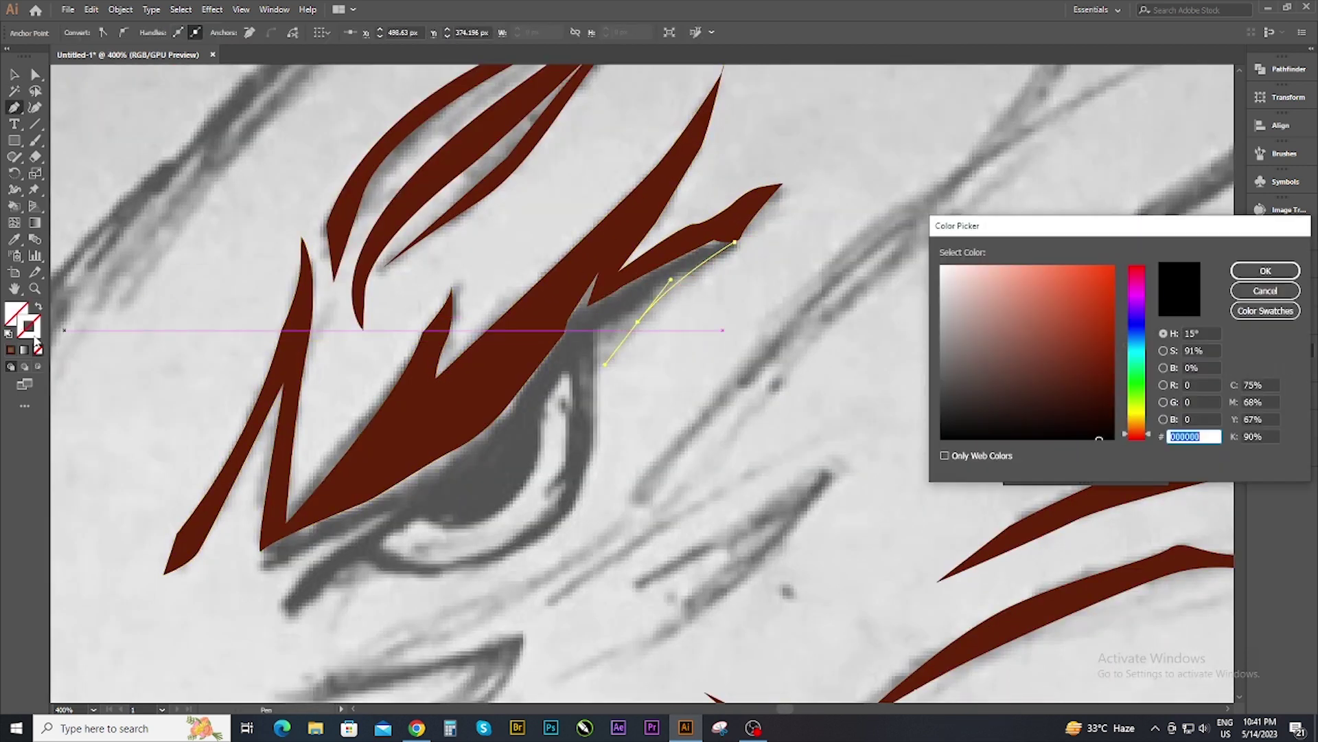
pyautogui.click(638, 321)
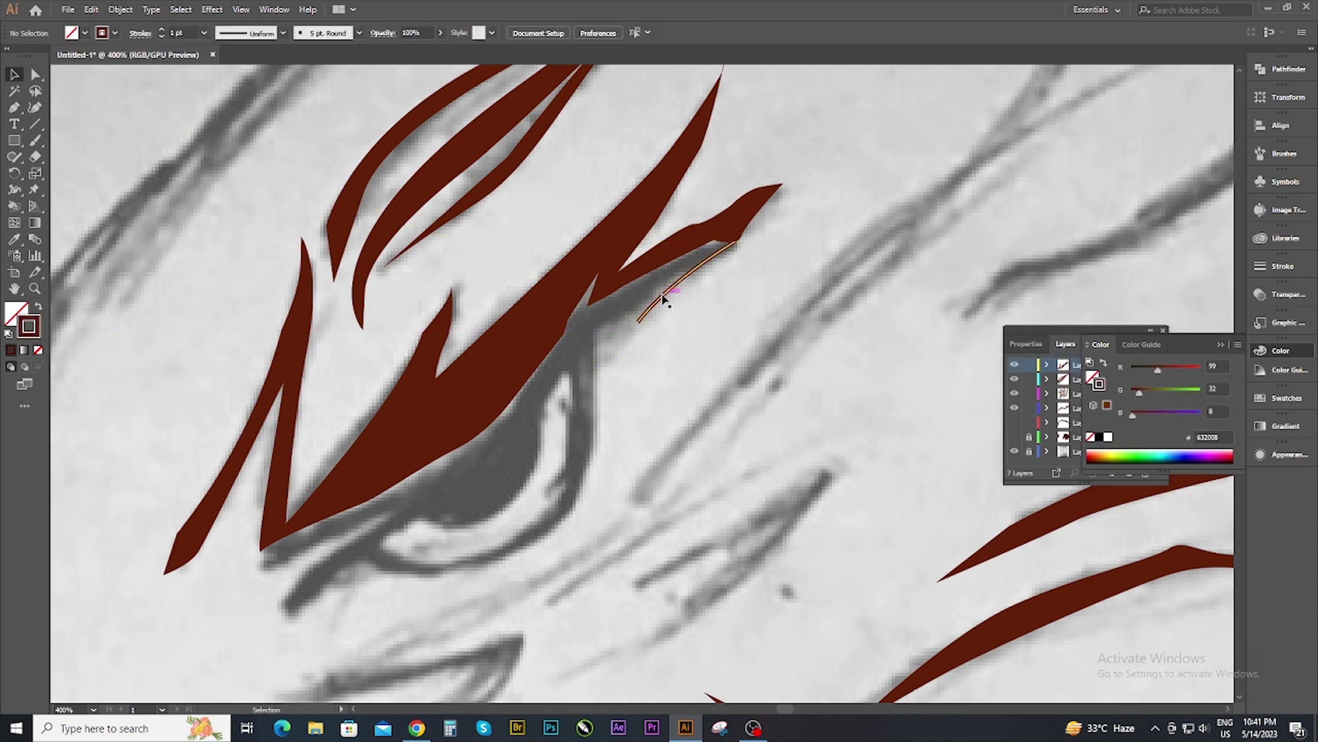
pyautogui.scroll(2, 701, 245)
pyautogui.click(729, 234)
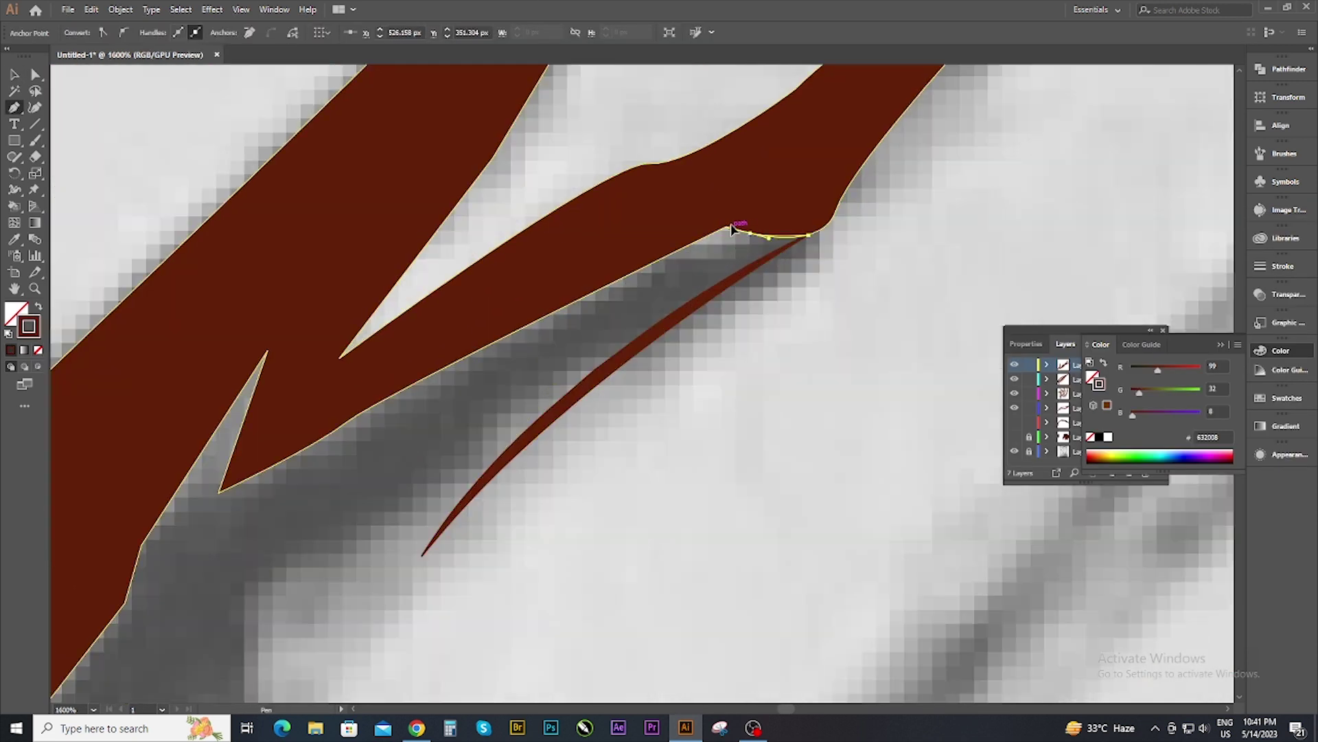
# Trace a sliver along the V-notch edge up to its top and upper corner.
pyautogui.scroll(2, 589, 303)
pyautogui.click(703, 178)
pyautogui.click(570, 251)
pyautogui.click(610, 126)
pyautogui.scroll(-2, 610, 128)
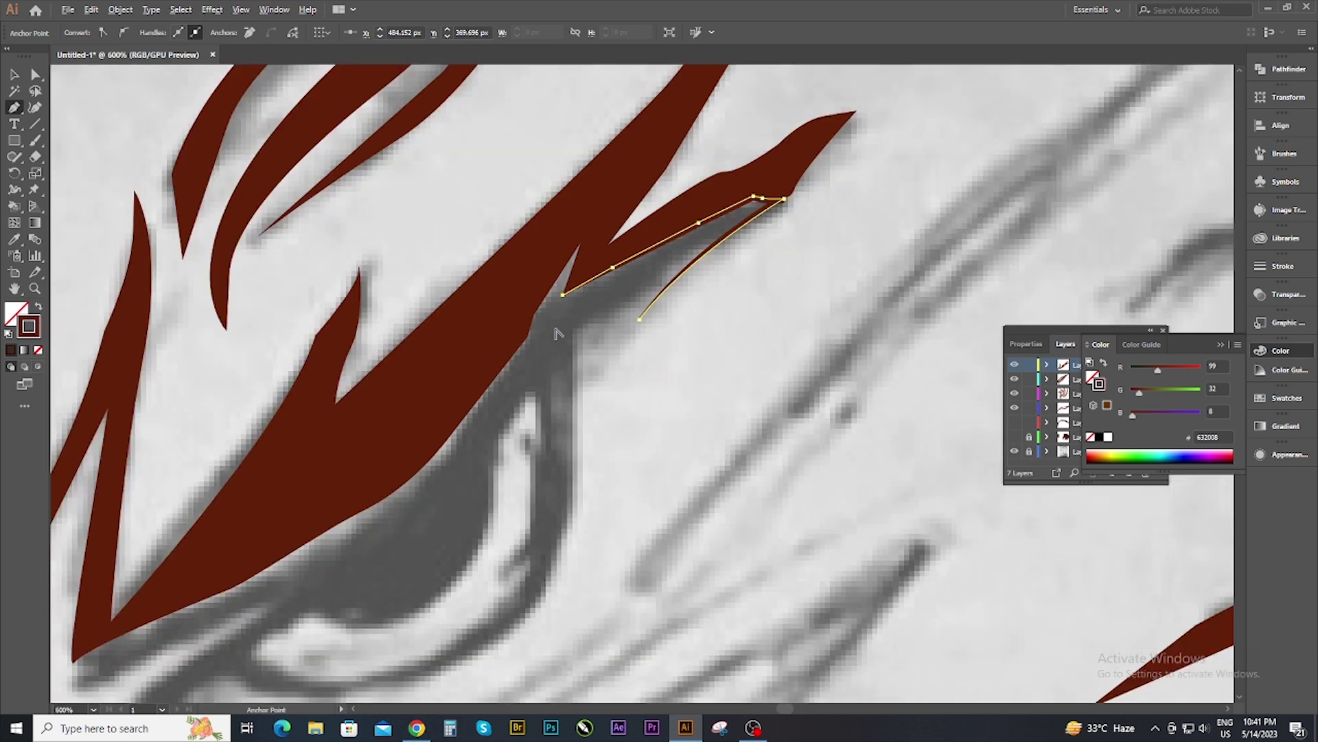
pyautogui.scroll(2, 611, 128)
pyautogui.scroll(2, 523, 396)
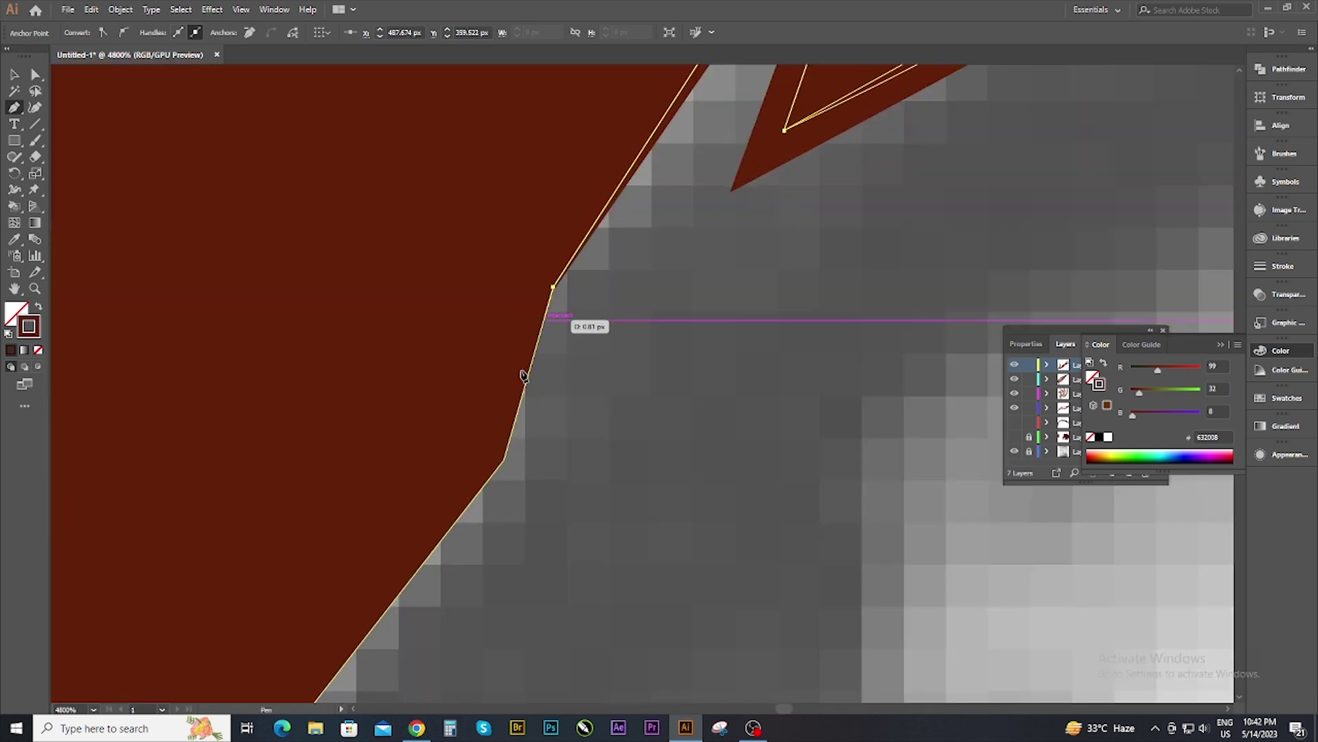
pyautogui.click(558, 288)
pyautogui.scroll(-3, 348, 406)
pyautogui.scroll(-3, 486, 377)
pyautogui.scroll(-3, 501, 451)
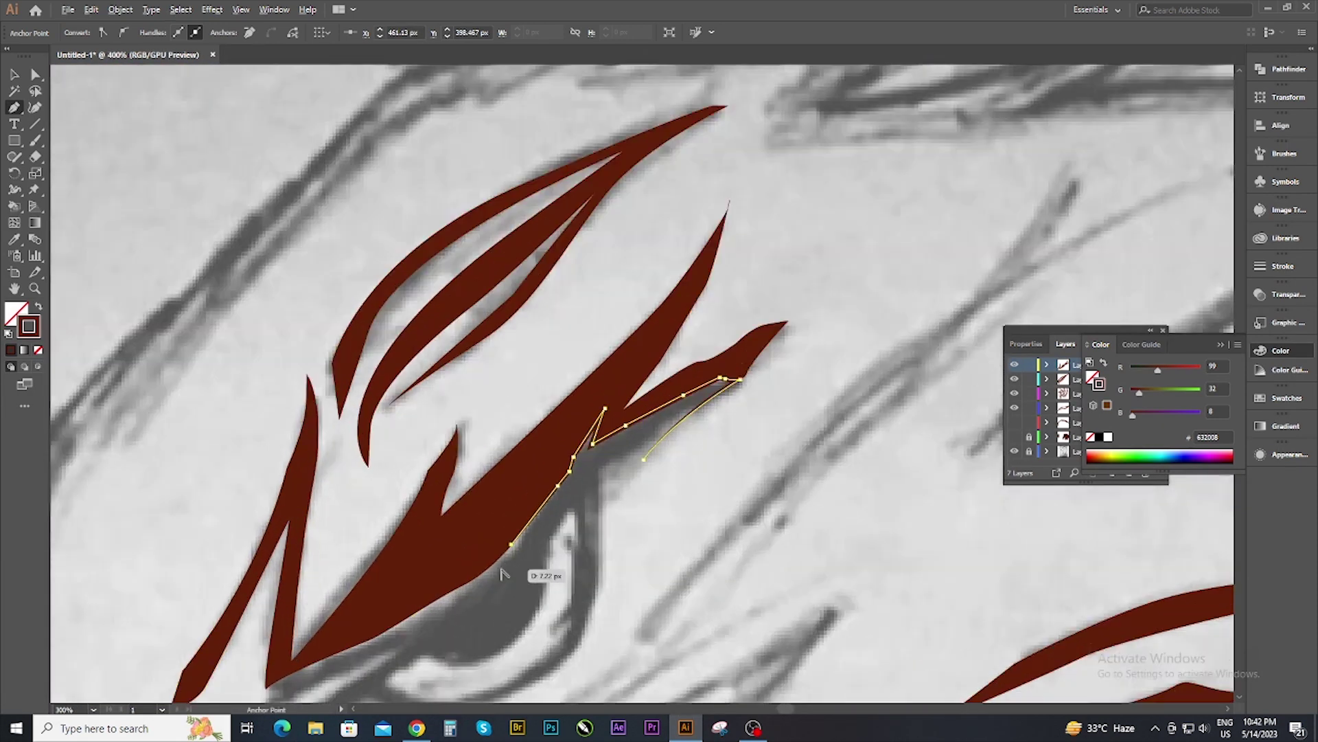
pyautogui.scroll(-2, 521, 411)
pyautogui.scroll(3, 501, 371)
pyautogui.scroll(1, 462, 332)
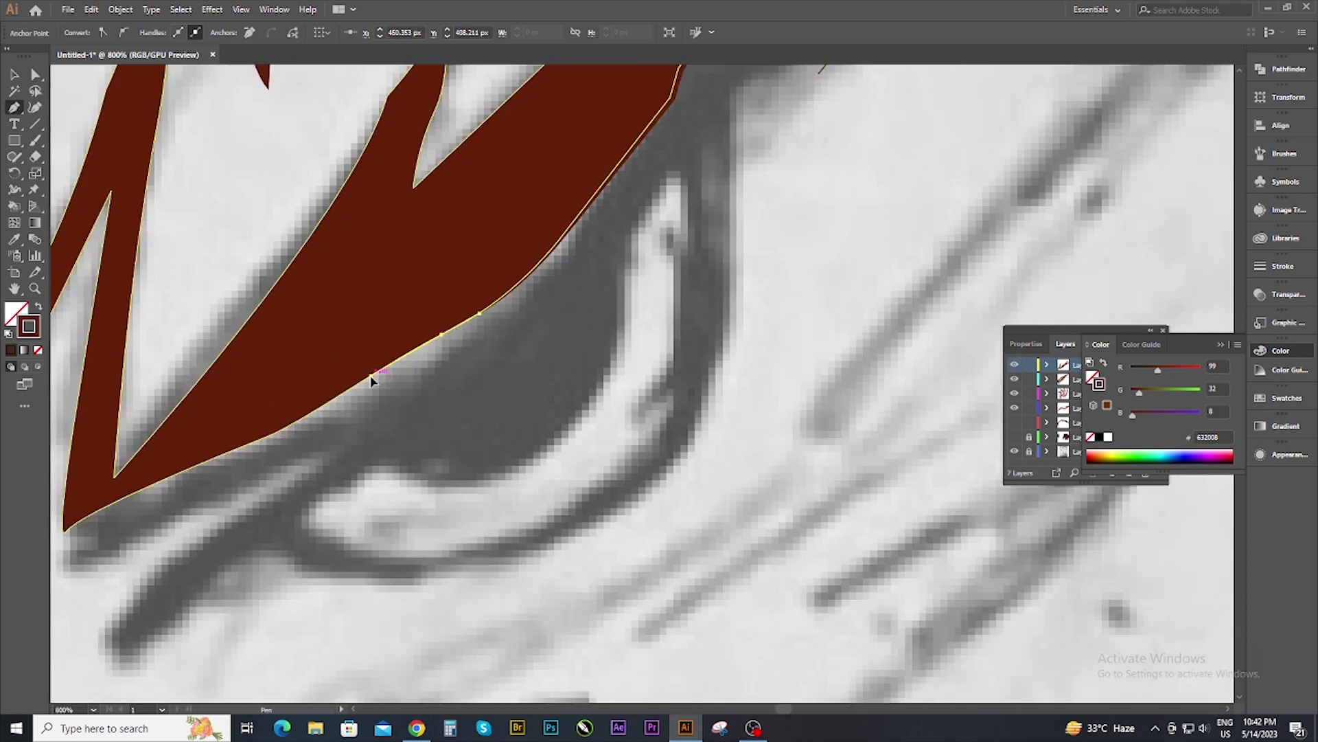
pyautogui.scroll(-3, 371, 381)
pyautogui.hscroll(-3, 385, 378)
# Draw another sliver from the spike tip, curving it along the grey sketch stroke.
pyautogui.click(426, 353)
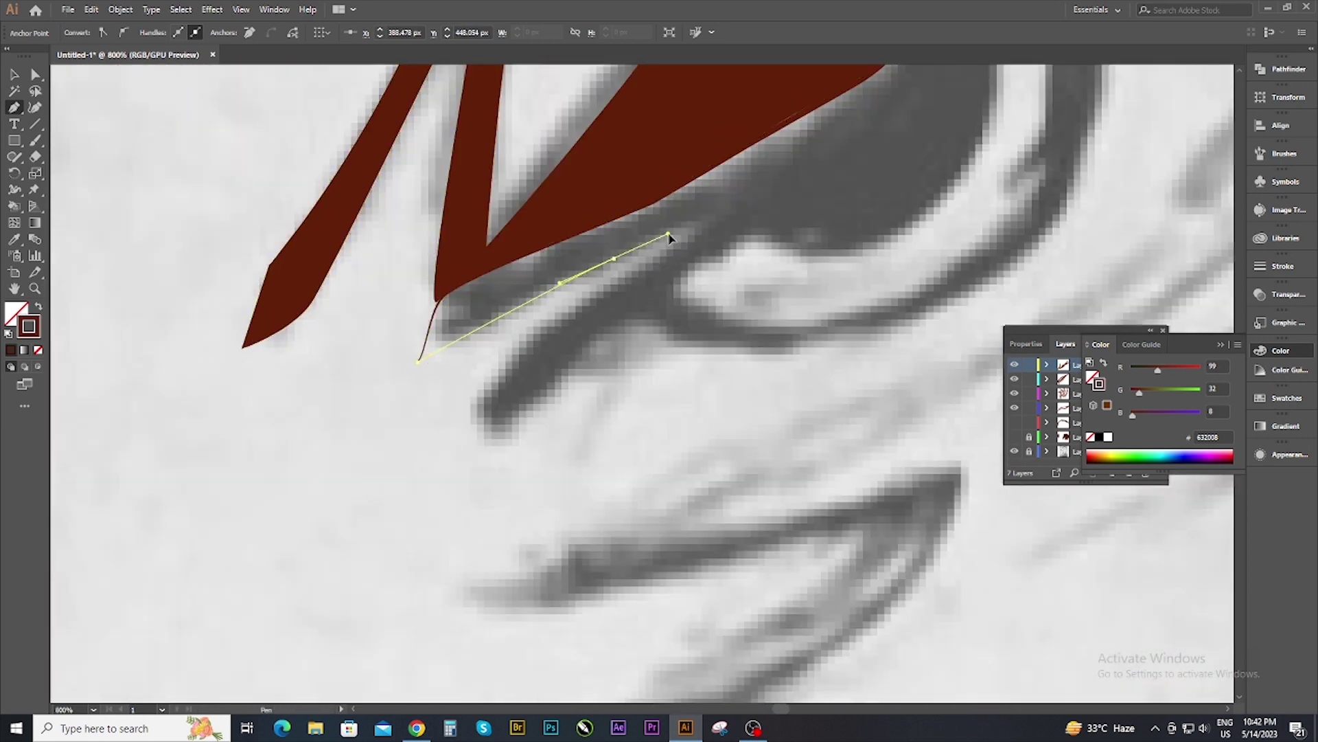
pyautogui.click(505, 362)
pyautogui.click(486, 388)
pyautogui.click(475, 406)
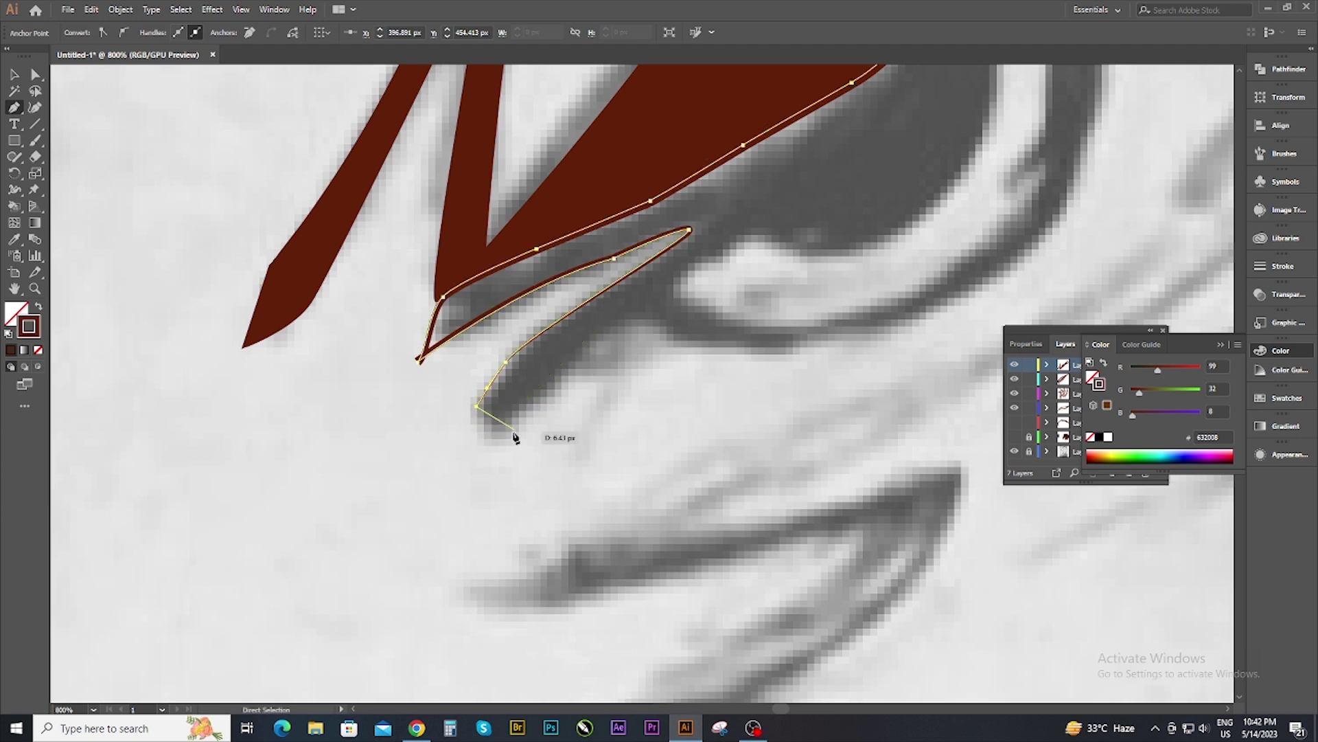
pyautogui.hscroll(5, 481, 370)
pyautogui.click(573, 212)
pyautogui.scroll(3, 584, 275)
pyautogui.moveTo(590, 246); pyautogui.dragTo(624, 238)
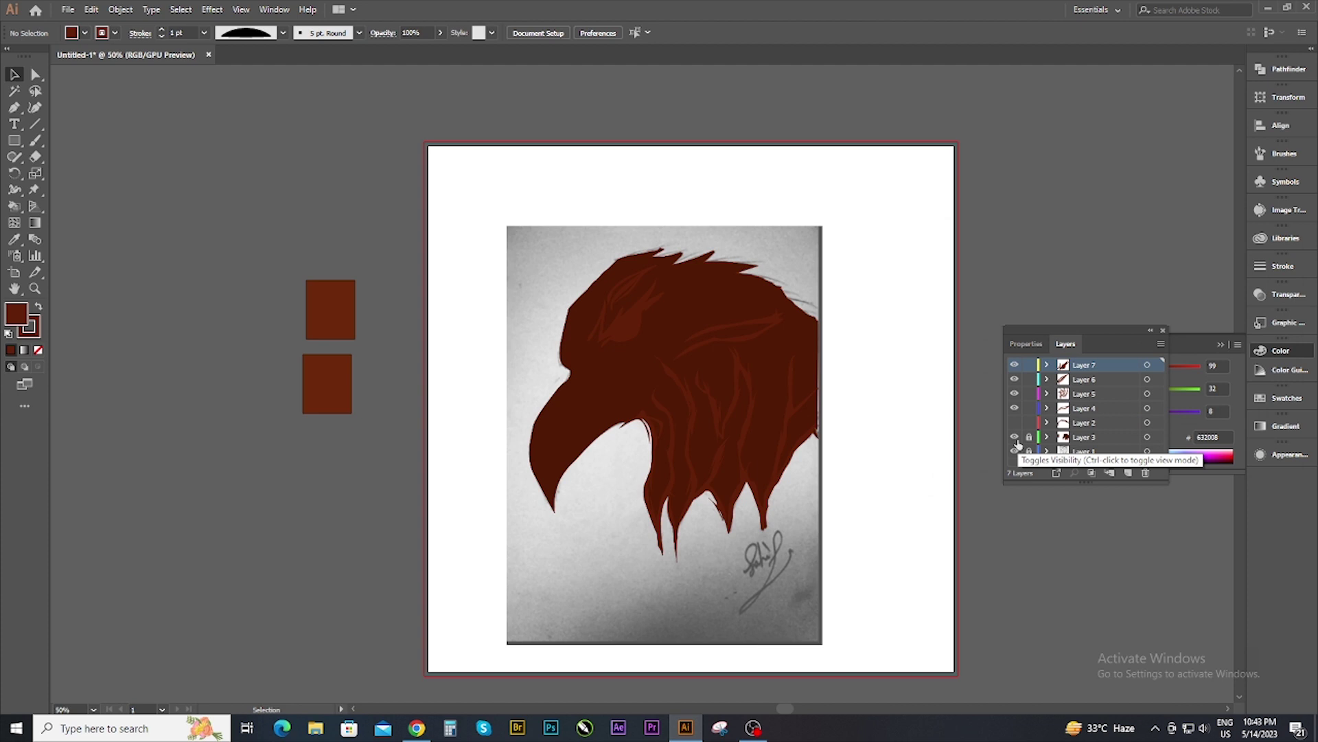
# Hide Layers 3 and 7 and begin Pen-tracing the eye's crescent.
pyautogui.click(1014, 437)
pyautogui.click(1014, 365)
pyautogui.scroll(5, 857, 327)
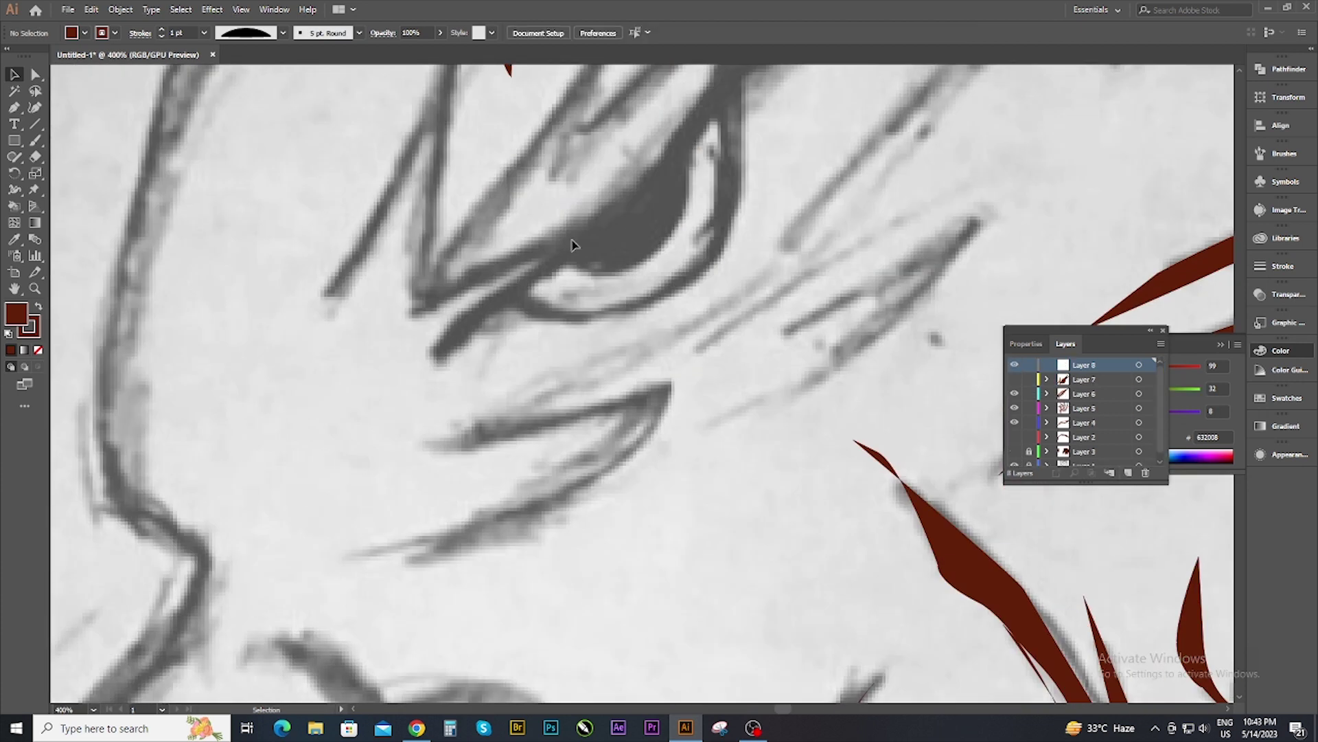
pyautogui.scroll(3, 570, 274)
pyautogui.press('p')
pyautogui.click(462, 359)
pyautogui.click(559, 284)
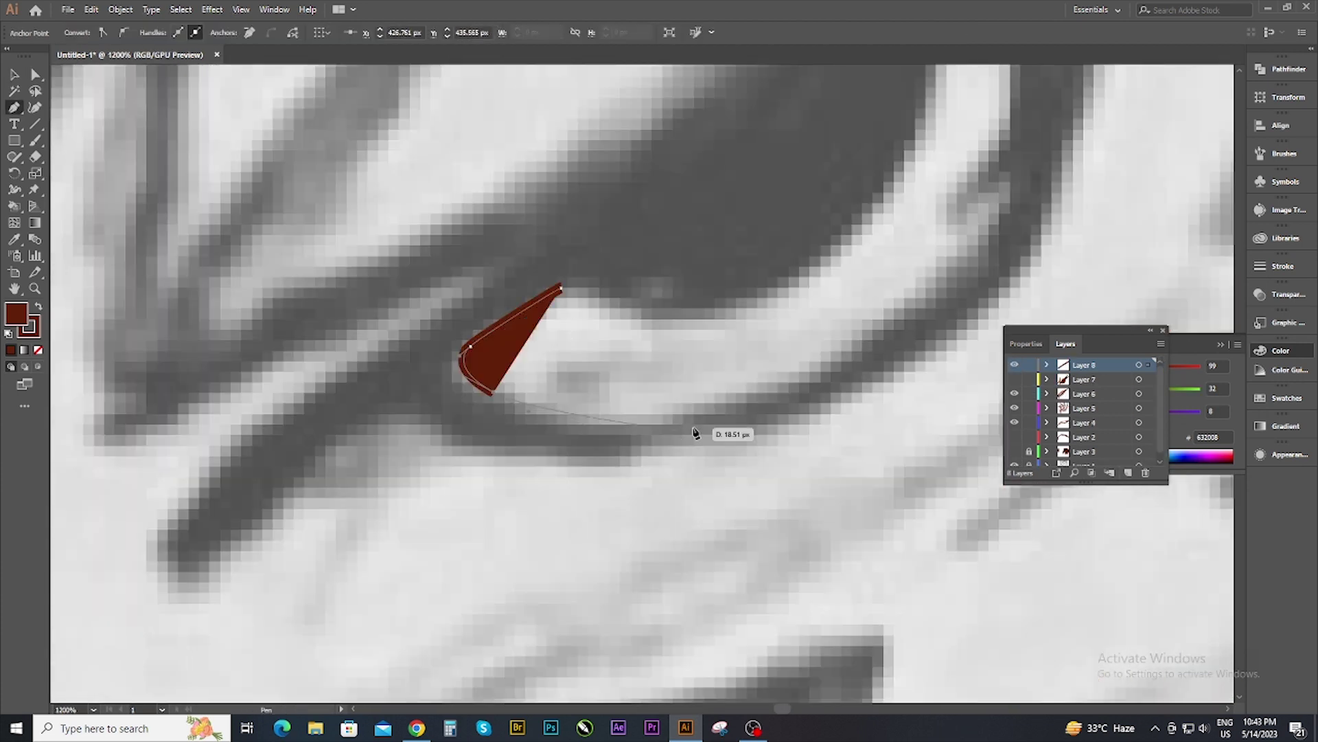
pyautogui.moveTo(728, 408); pyautogui.dragTo(992, 214)
pyautogui.hotkey('shift', 'x')
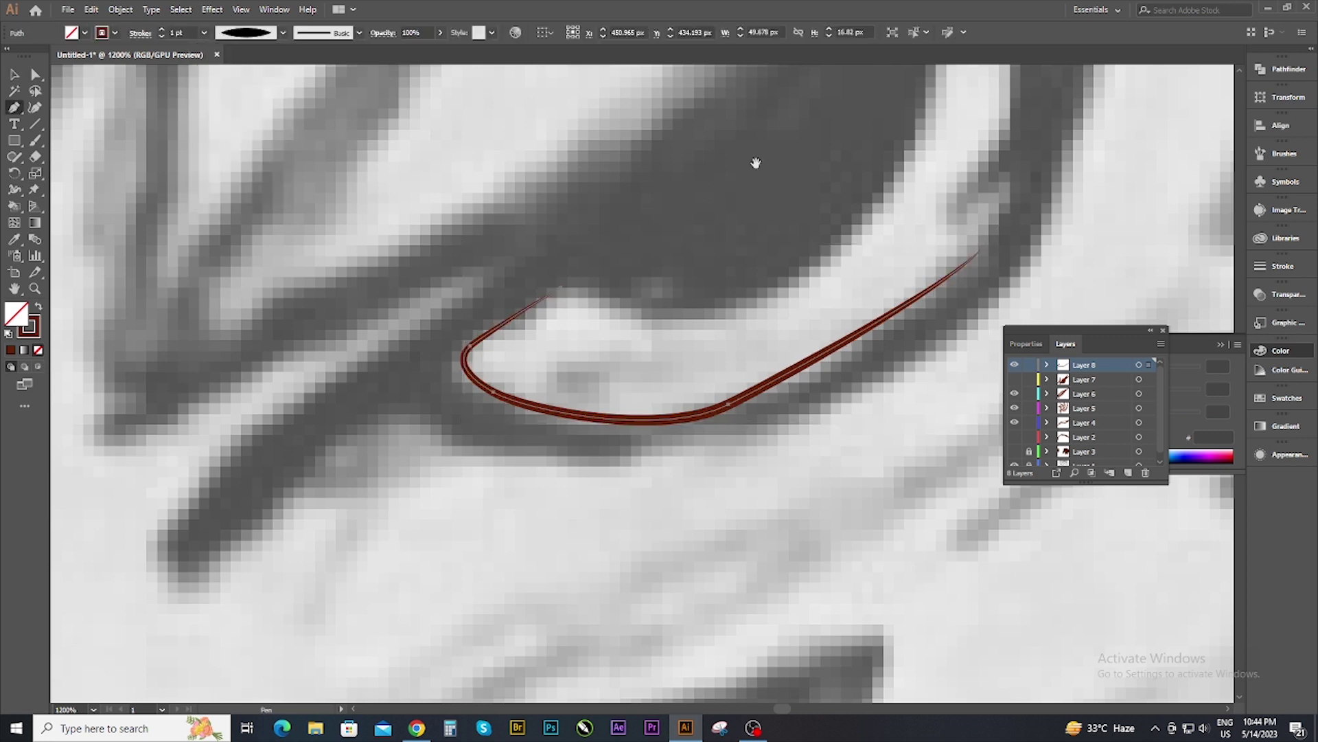
# Continue the crescent outline around the eye's rim and inner edge, closing the path.
pyautogui.moveTo(1024, 269); pyautogui.dragTo(800, 389)
pyautogui.press('p')
pyautogui.click(764, 369)
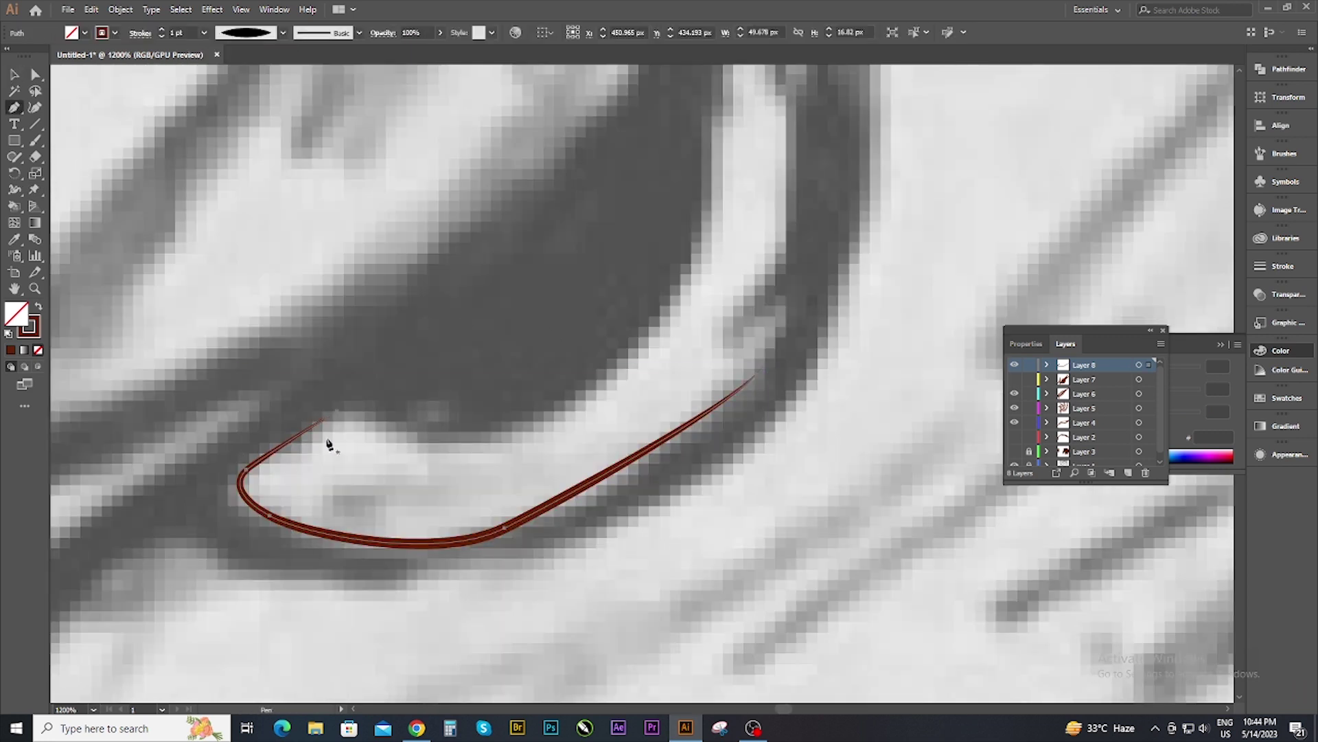
pyautogui.moveTo(662, 344); pyautogui.dragTo(674, 435)
pyautogui.click(671, 417)
pyautogui.click(717, 339)
pyautogui.click(754, 371)
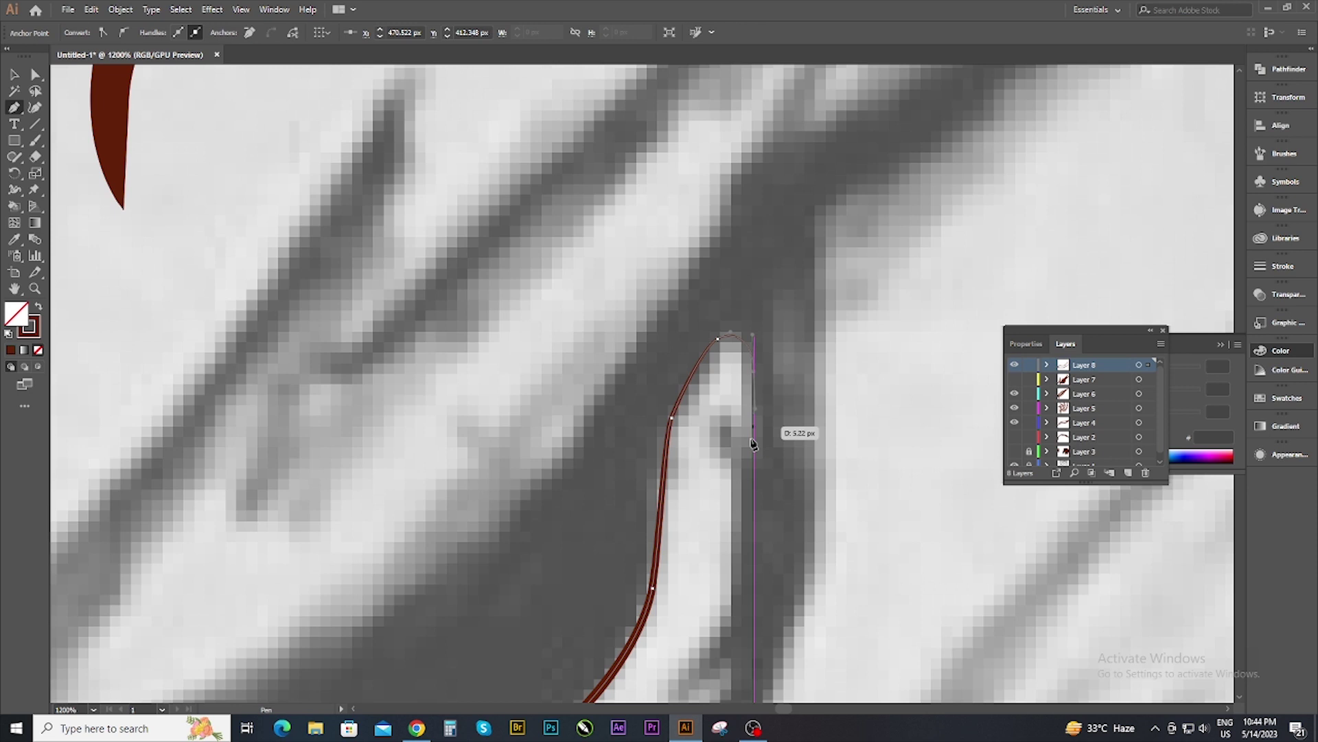
pyautogui.moveTo(733, 546); pyautogui.dragTo(690, 280)
pyautogui.click(690, 295)
pyautogui.click(654, 394)
pyautogui.click(624, 443)
# Fill the crescent with white (FFFFFF) and add a new Layer 9 above it.
pyautogui.click(679, 415)
pyautogui.click(658, 472)
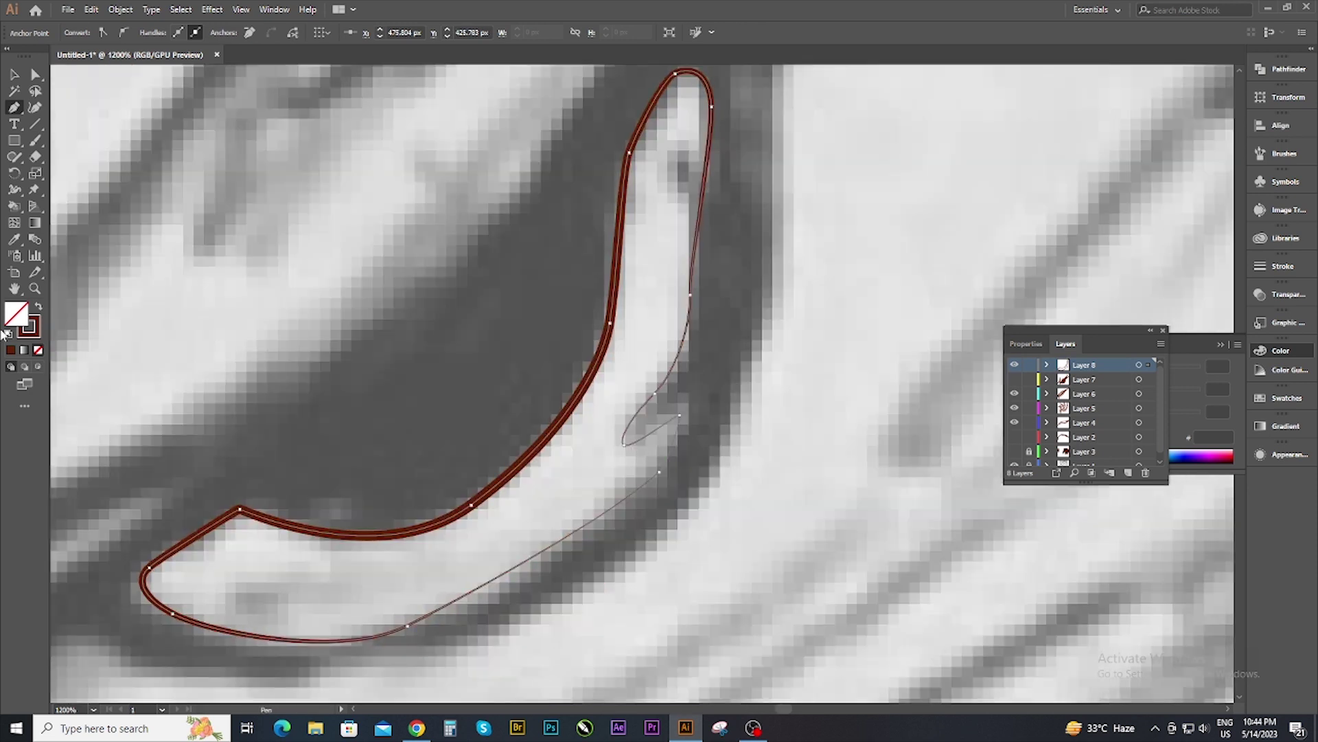
pyautogui.click(1281, 275)
pyautogui.scroll(-3, 550, 550)
pyautogui.scroll(2, 508, 577)
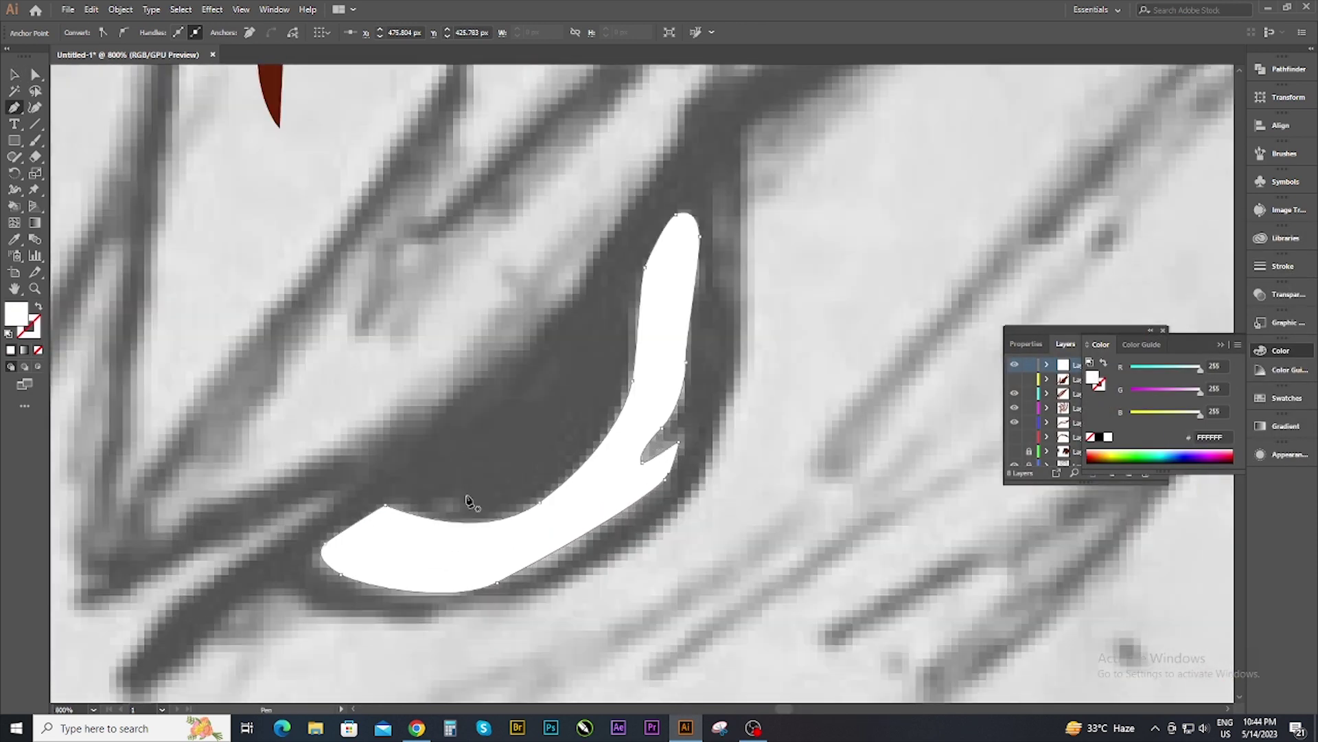
pyautogui.click(1016, 460)
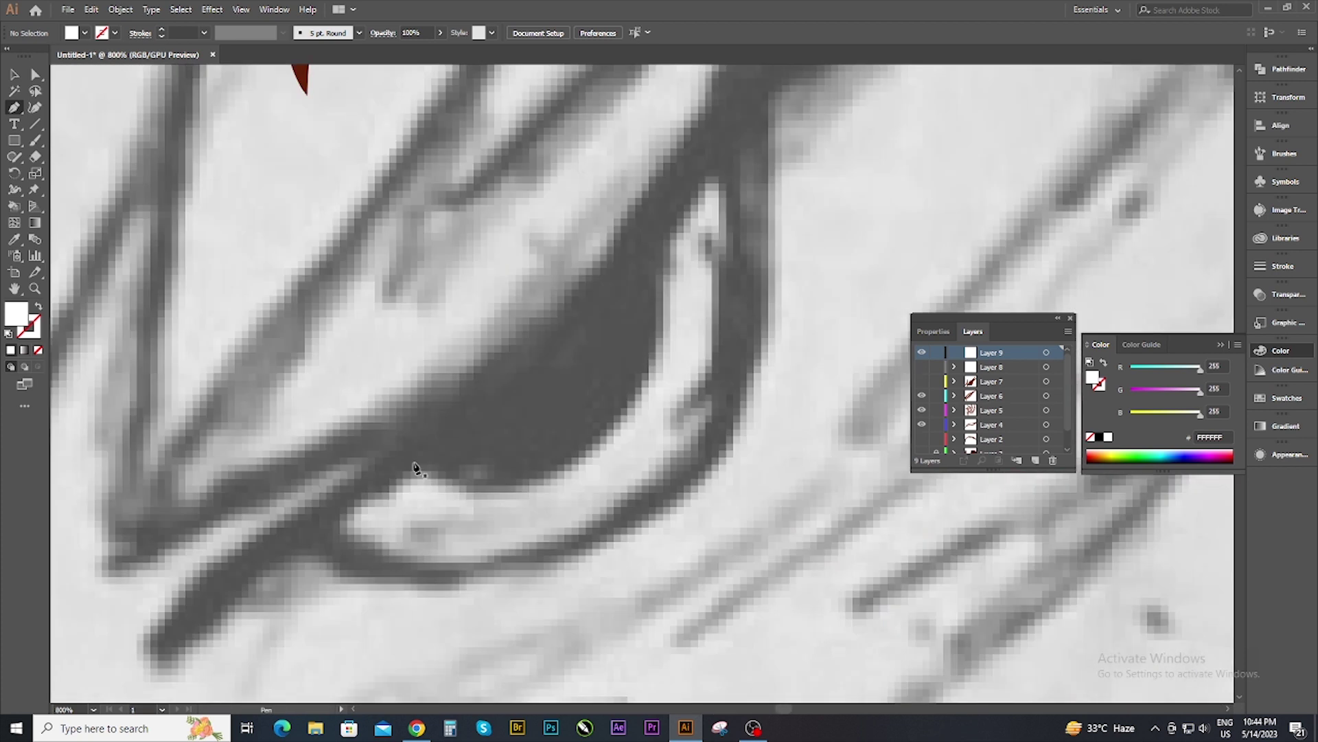
# Pen-draw the pupil outline on Layer 9, curving it along the lower lid.
pyautogui.click(419, 464)
pyautogui.moveTo(650, 367); pyautogui.dragTo(757, 184)
pyautogui.click(667, 242)
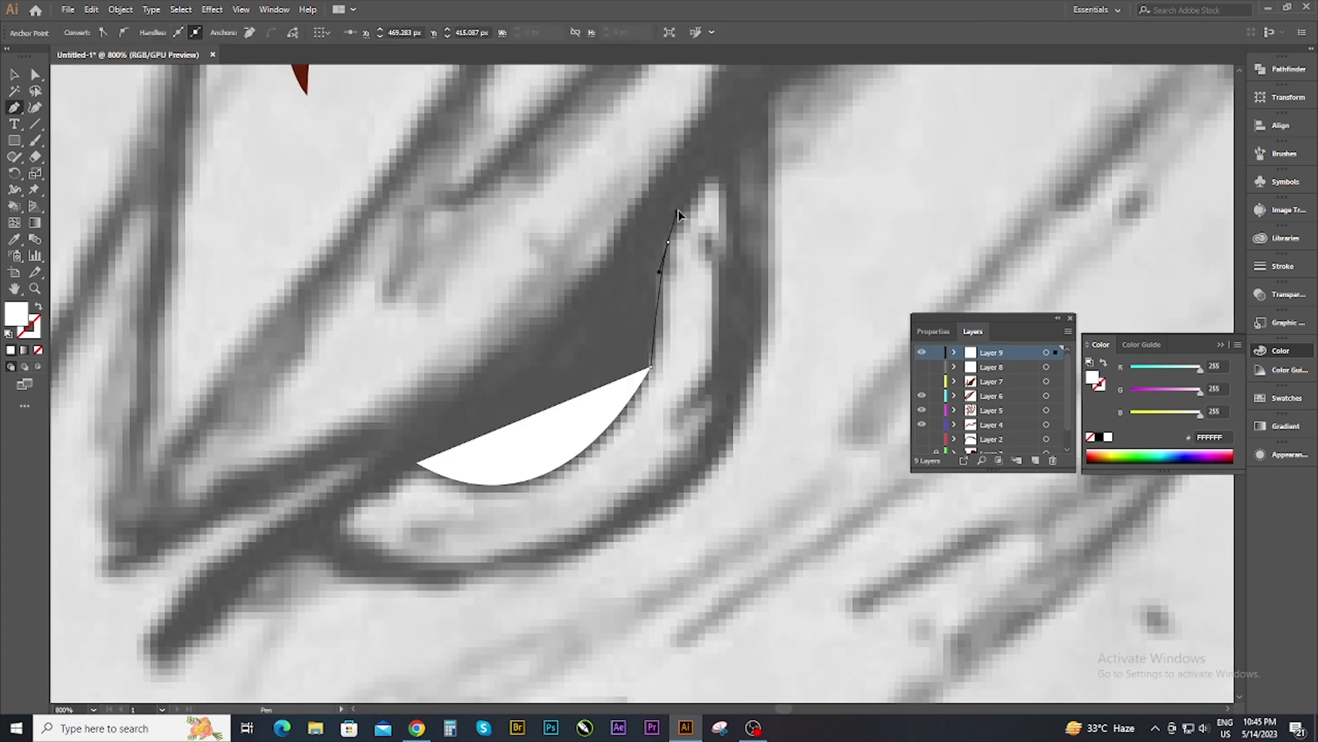
pyautogui.click(717, 175)
pyautogui.click(711, 108)
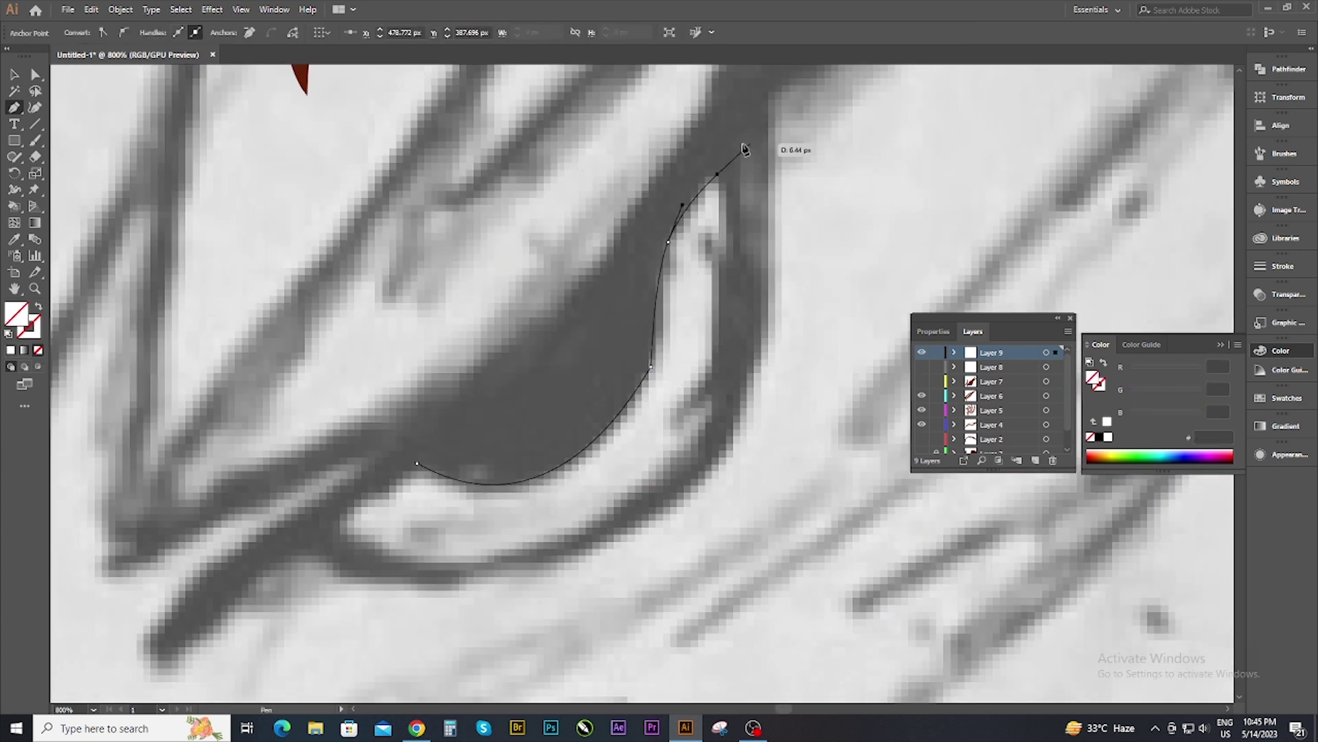
pyautogui.hotkey('ctrl', 'z')
pyautogui.hotkey('ctrl', 'z')
pyautogui.hotkey('ctrl', 'z')
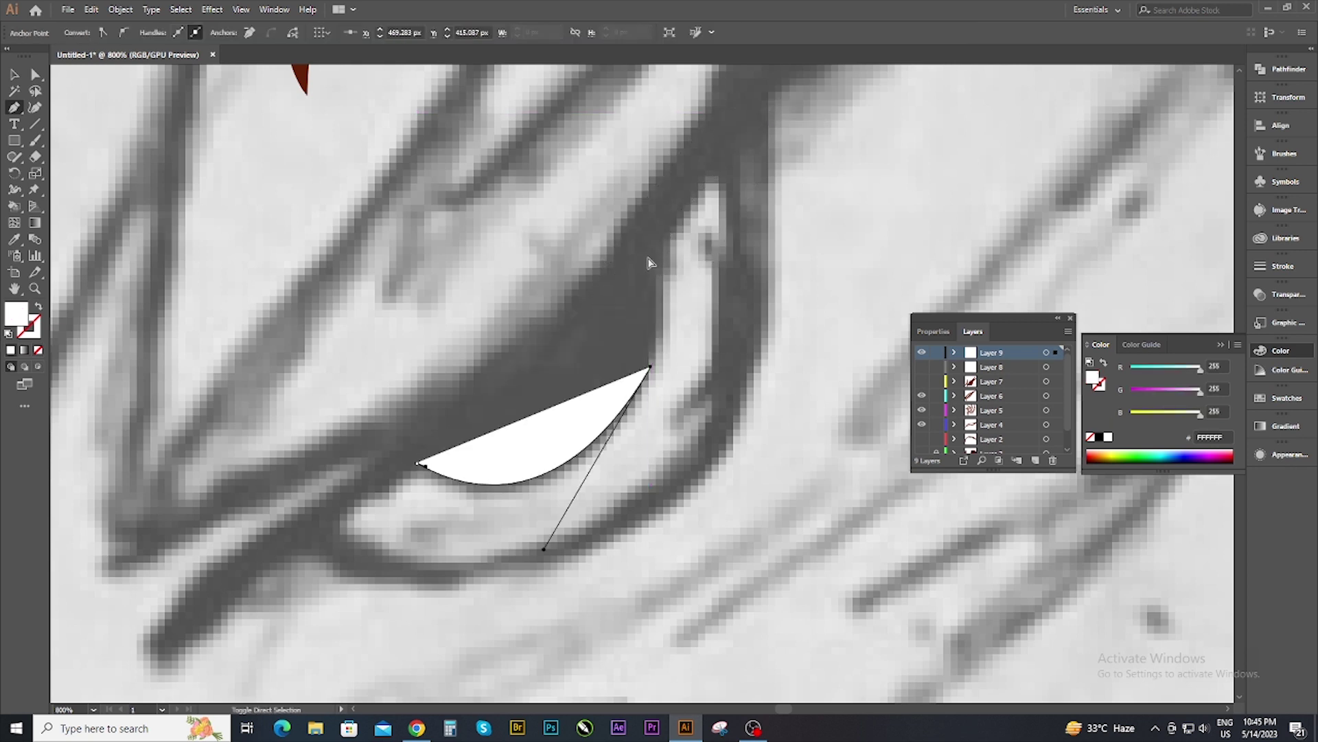
pyautogui.click(37, 350)
pyautogui.click(398, 415)
pyautogui.moveTo(397, 458); pyautogui.dragTo(402, 461)
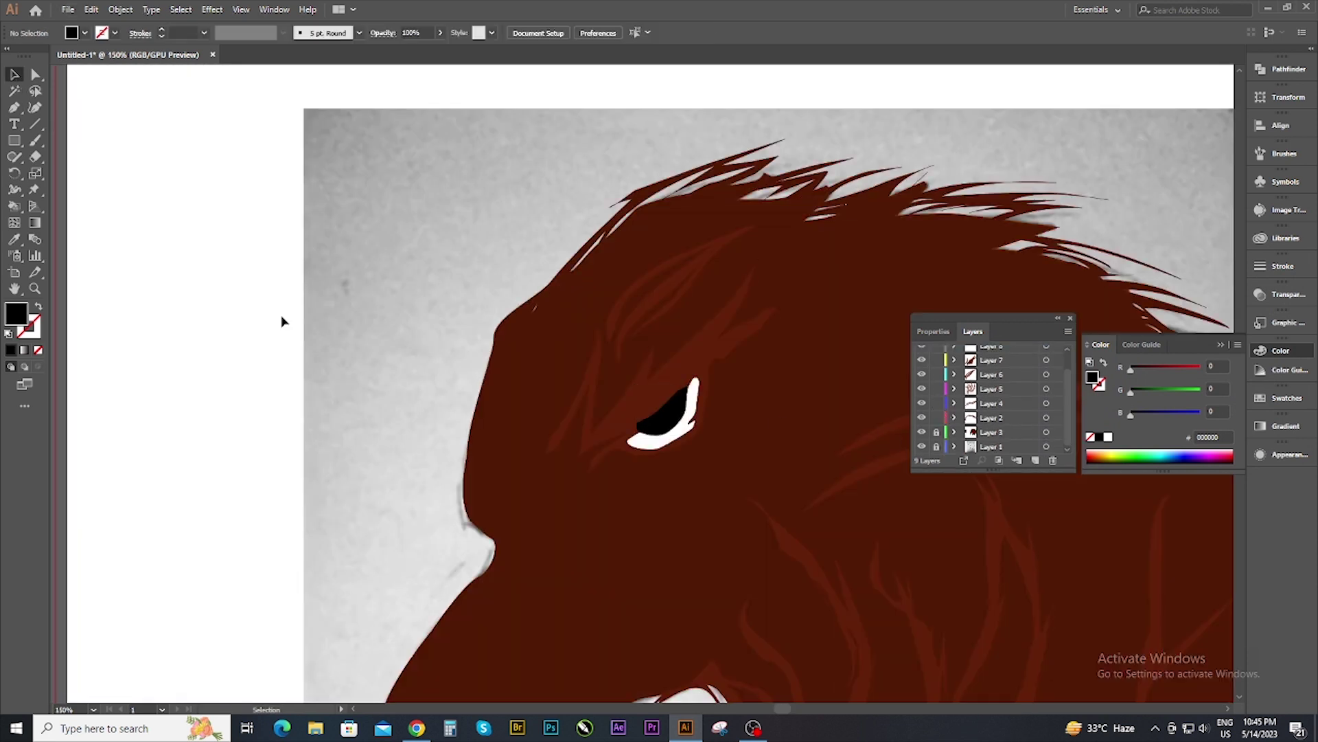
pyautogui.keyDown('alt'); pyautogui.scroll(4, 701, 437); pyautogui.keyUp('alt')
# Select the black pupil's corner anchor with Direct Selection.
pyautogui.click(544, 391)
pyautogui.press('a')
pyautogui.click(635, 361)
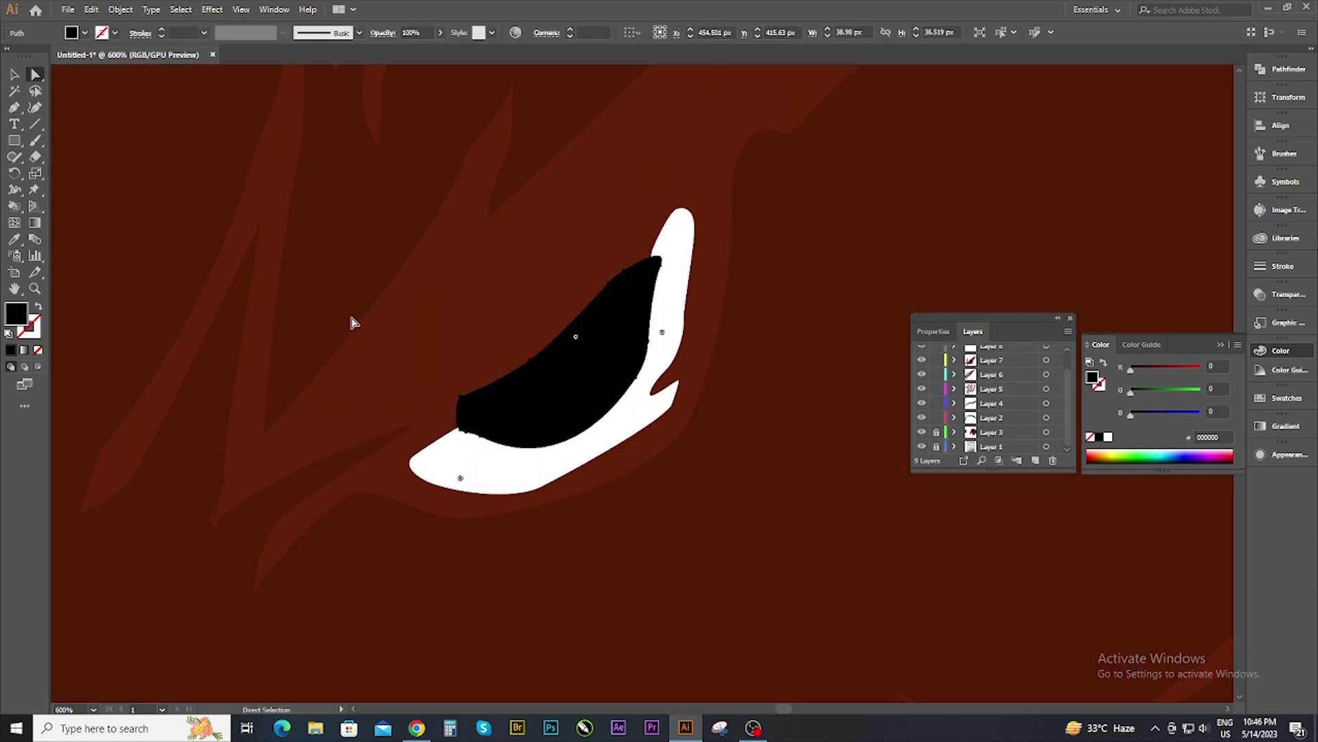
pyautogui.keyDown('alt'); pyautogui.scroll(3, 495, 412); pyautogui.keyUp('alt')
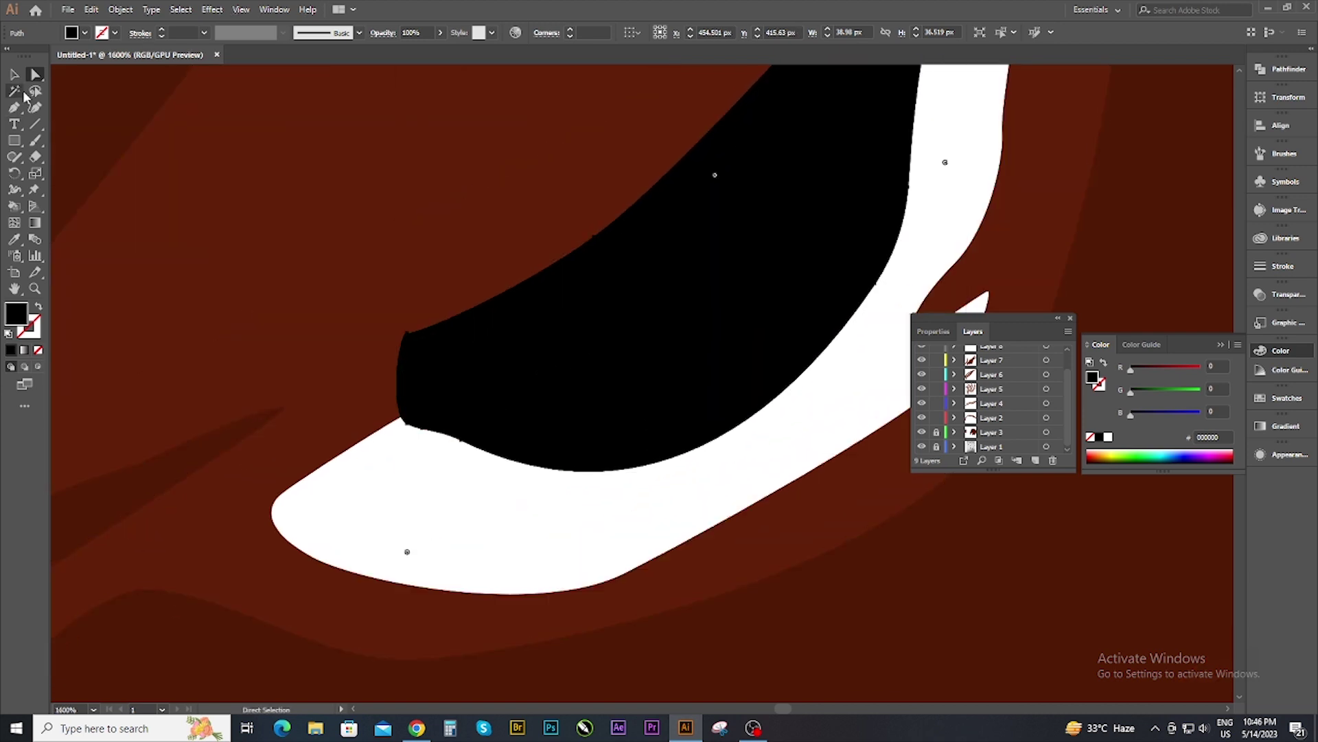
pyautogui.keyDown('alt'); pyautogui.scroll(-3, 506, 397); pyautogui.keyUp('alt')
pyautogui.keyDown('alt'); pyautogui.scroll(-5, 453, 591); pyautogui.keyUp('alt')
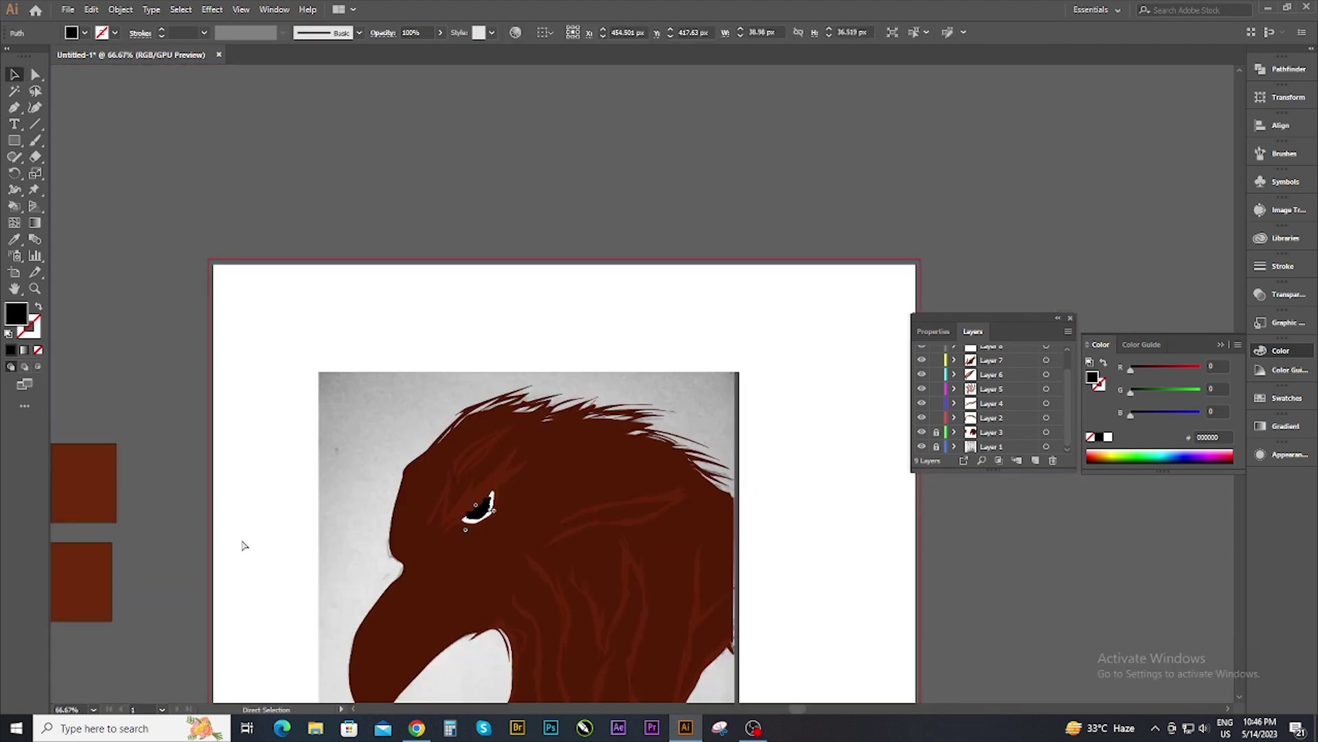
pyautogui.keyDown('alt'); pyautogui.scroll(5, 480, 511); pyautogui.keyUp('alt')
pyautogui.keyDown('alt'); pyautogui.scroll(4, 467, 398); pyautogui.keyUp('alt')
pyautogui.keyDown('alt'); pyautogui.scroll(3, 440, 241); pyautogui.keyUp('alt')
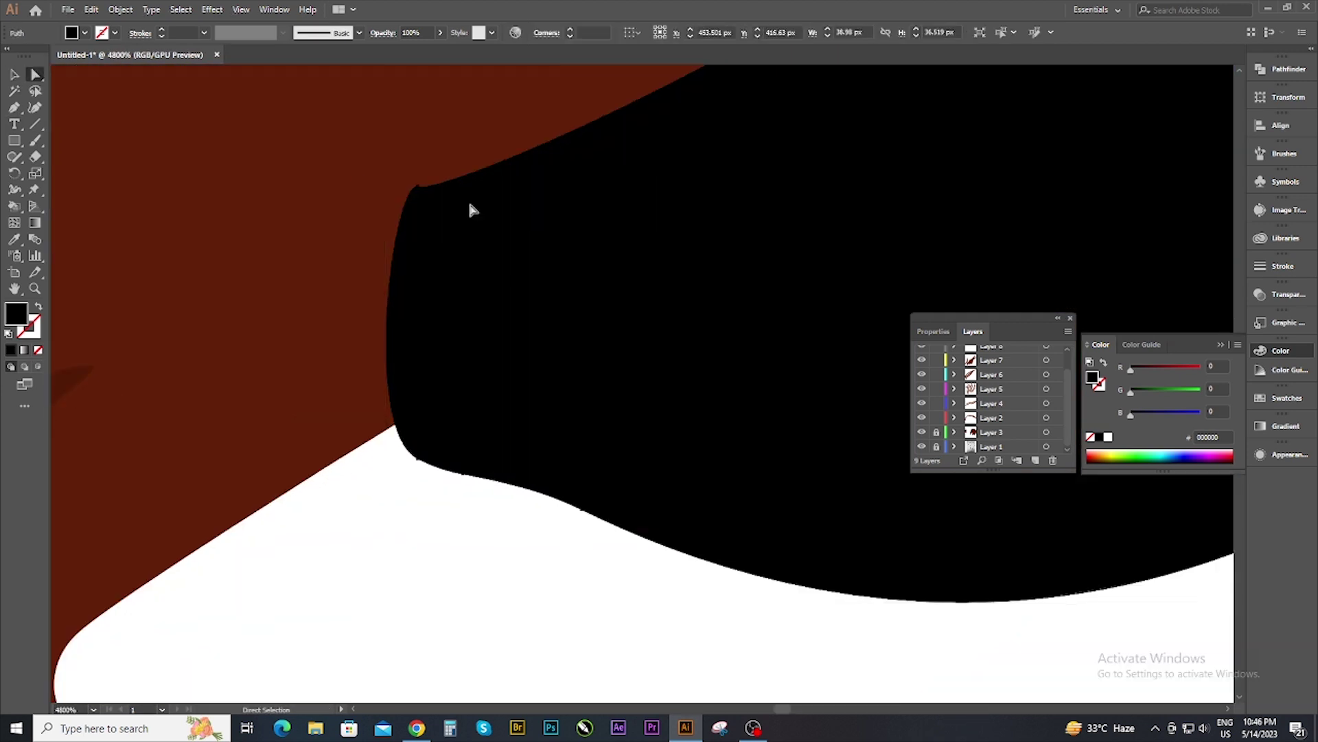
pyautogui.click(424, 201)
pyautogui.keyDown('alt'); pyautogui.scroll(-3, 438, 275); pyautogui.keyUp('alt')
pyautogui.keyDown('alt'); pyautogui.scroll(-2, 574, 310); pyautogui.keyUp('alt')
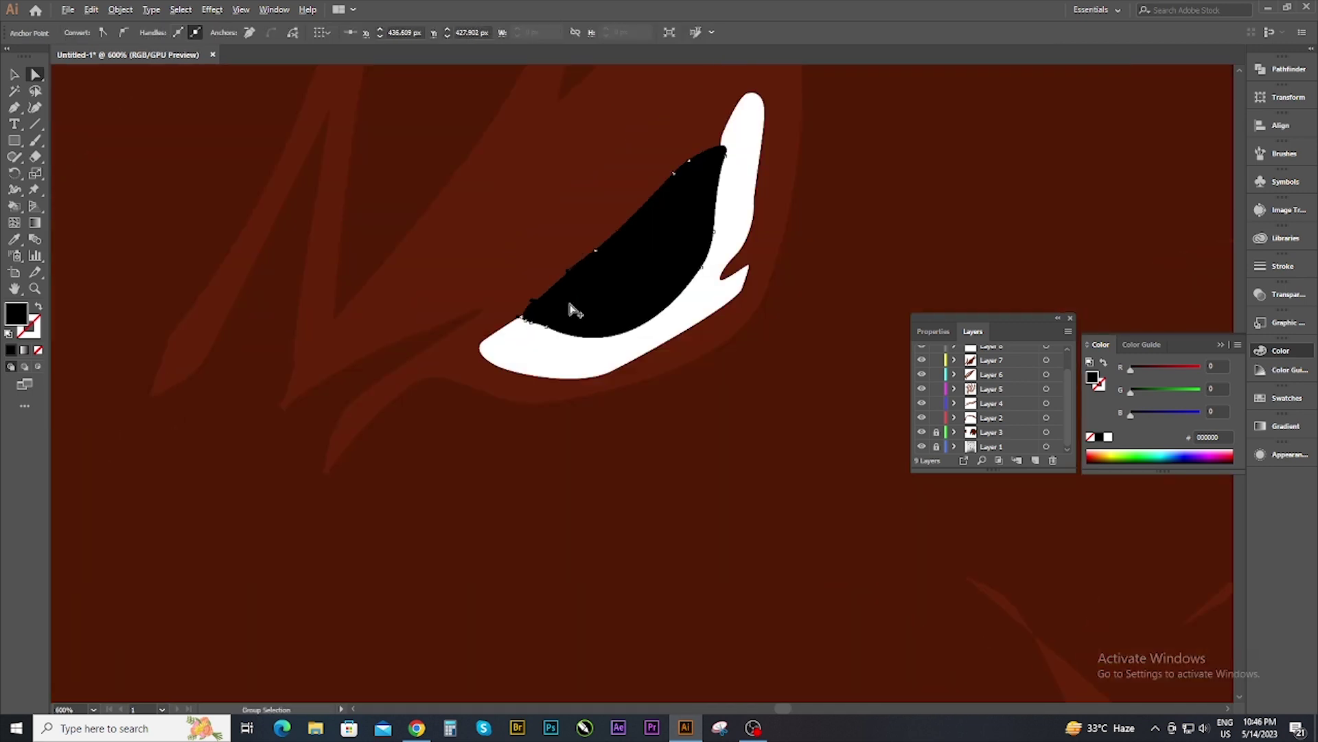
# Hide the upper silhouette and eye layers and view at actual size.
pyautogui.press('v')
pyautogui.moveTo(922, 346)
pyautogui.mouseDown()
pyautogui.moveTo(922, 432)
pyautogui.moveTo(921, 379)
pyautogui.mouseUp()
pyautogui.hotkey('ctrl', '1')
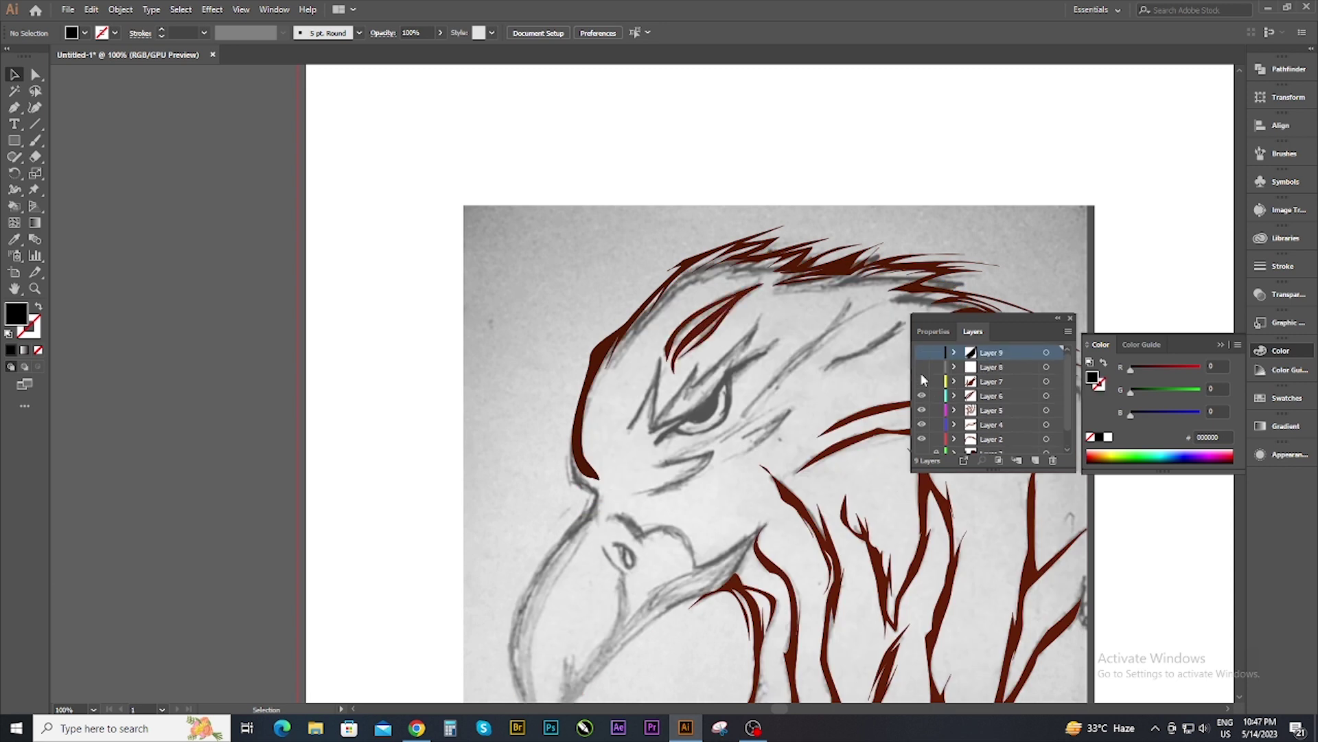
# Create Layer 10 and Pen-draw a curved path inside the black eye.
pyautogui.hotkey('ctrl', 'l')
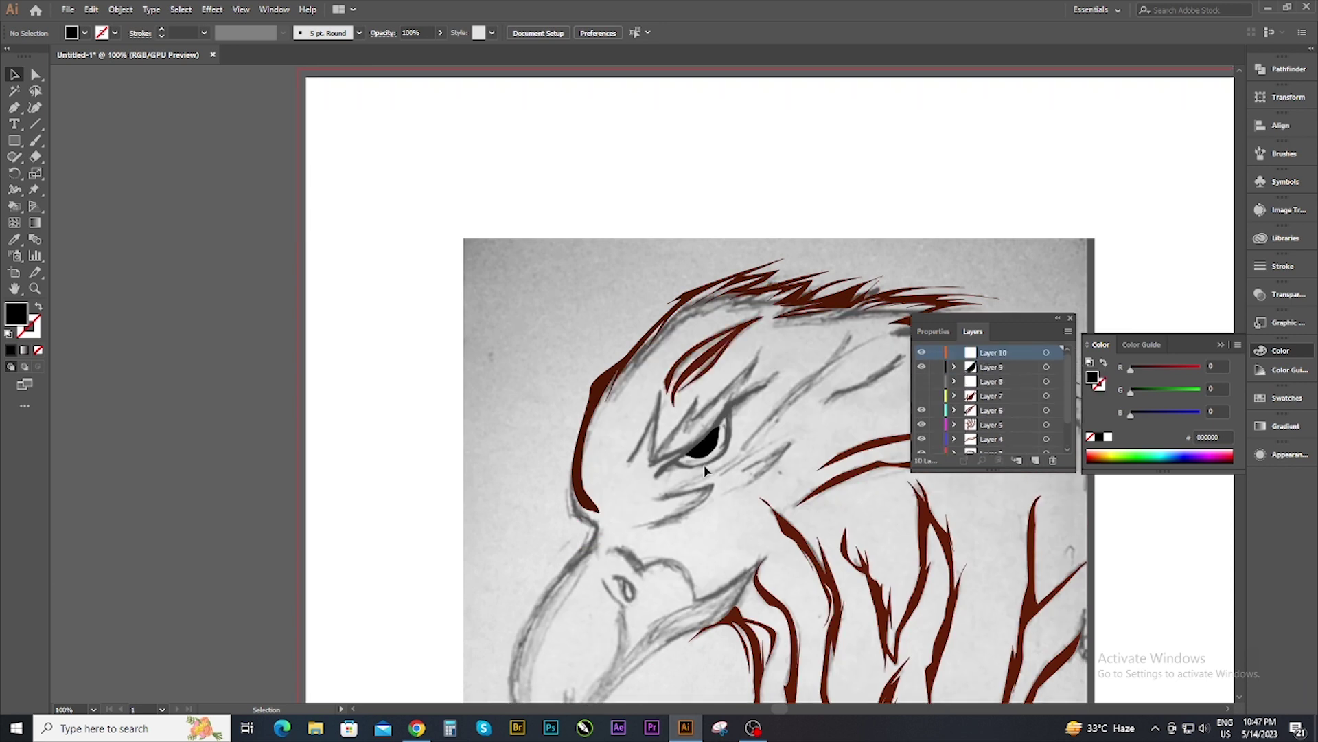
pyautogui.keyDown('alt'); pyautogui.scroll(2, 704, 412); pyautogui.keyUp('alt')
pyautogui.keyDown('alt'); pyautogui.scroll(4, 704, 412); pyautogui.keyUp('alt')
pyautogui.press('p')
pyautogui.click(630, 404)
pyautogui.moveTo(719, 382); pyautogui.dragTo(726, 289)
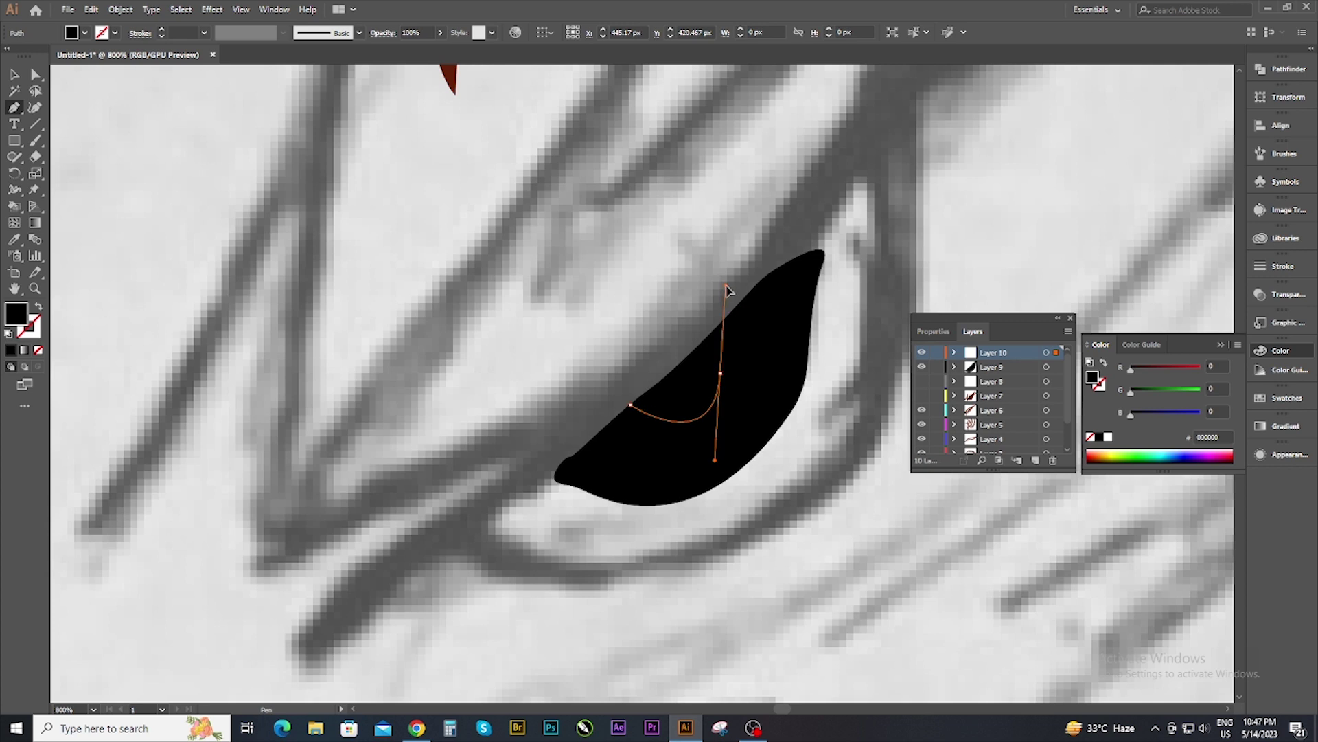
pyautogui.click(728, 316)
pyautogui.keyDown('alt'); pyautogui.scroll(2, 687, 309); pyautogui.keyUp('alt')
pyautogui.moveTo(672, 484); pyautogui.dragTo(656, 518)
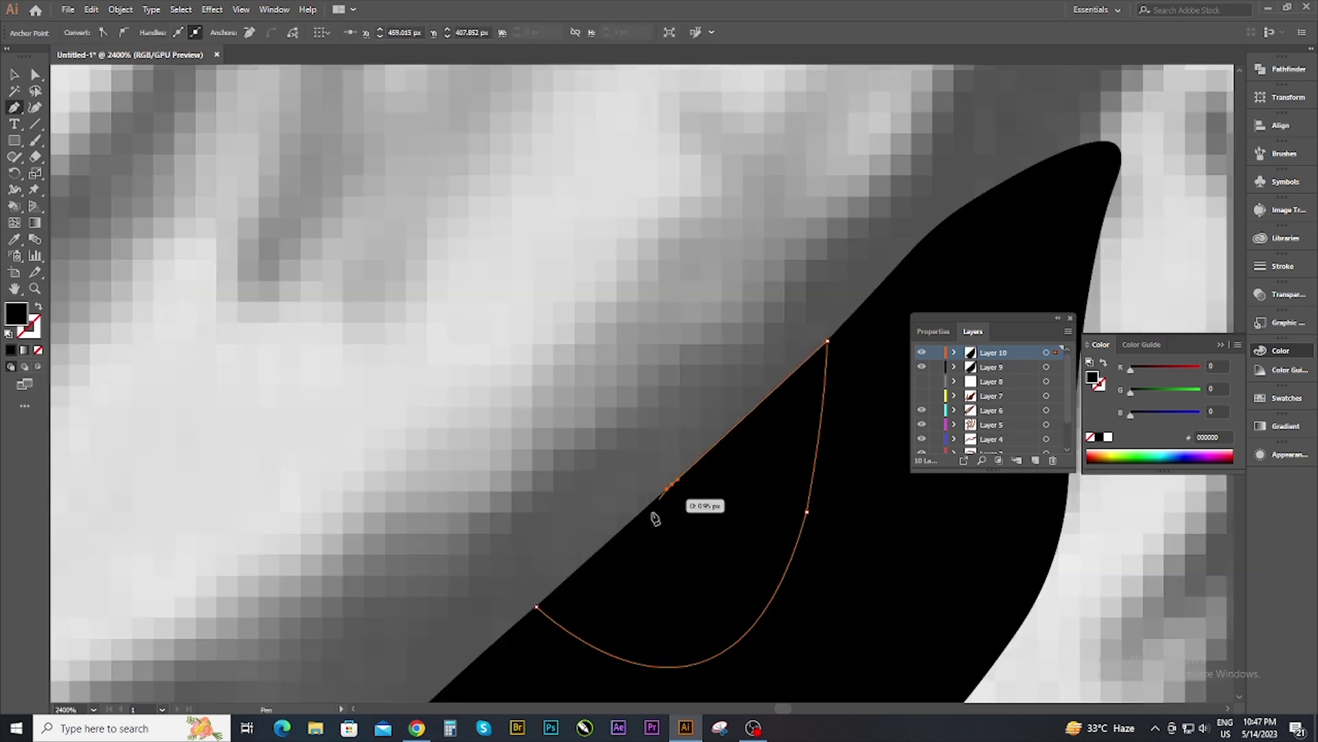
# Set the path's fill, zoom out, and show Layers 7 and 8 again.
pyautogui.doubleClick(13, 313)
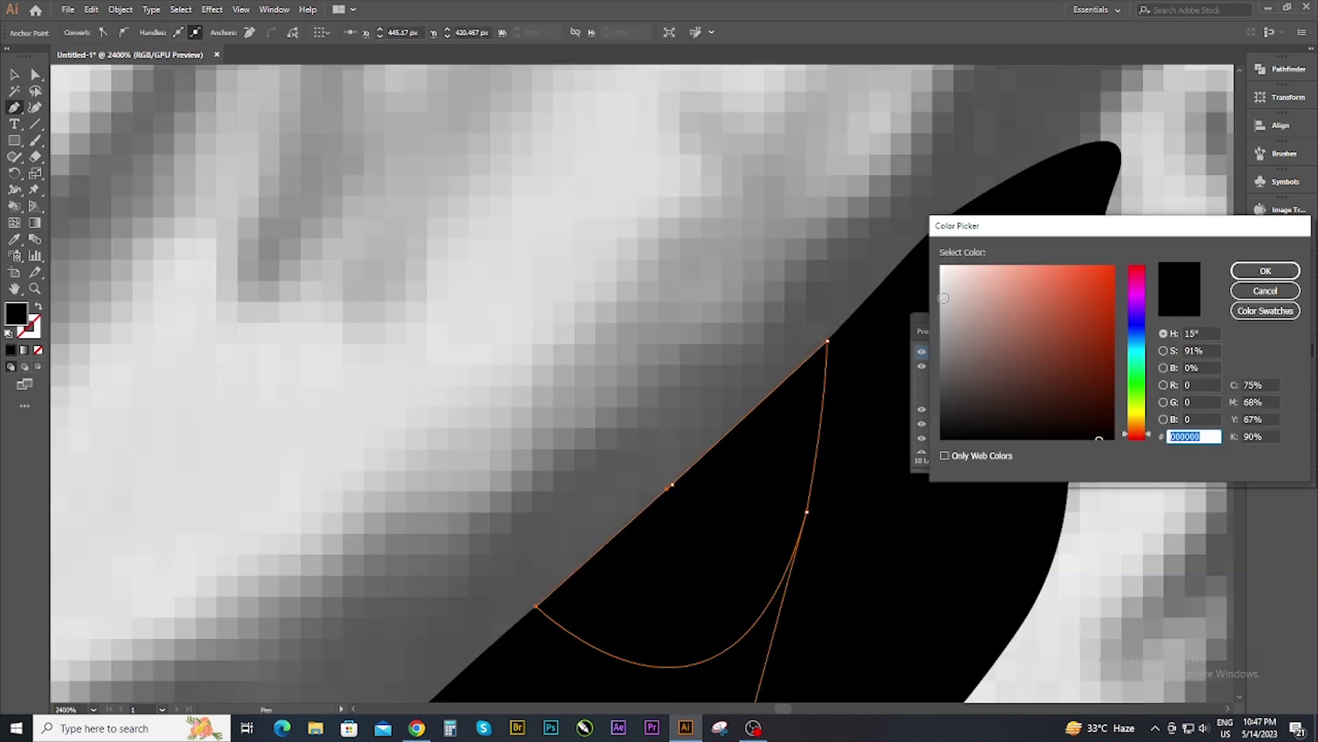
pyautogui.press('Return')
pyautogui.hotkey('ctrl', '0')
pyautogui.press('v')
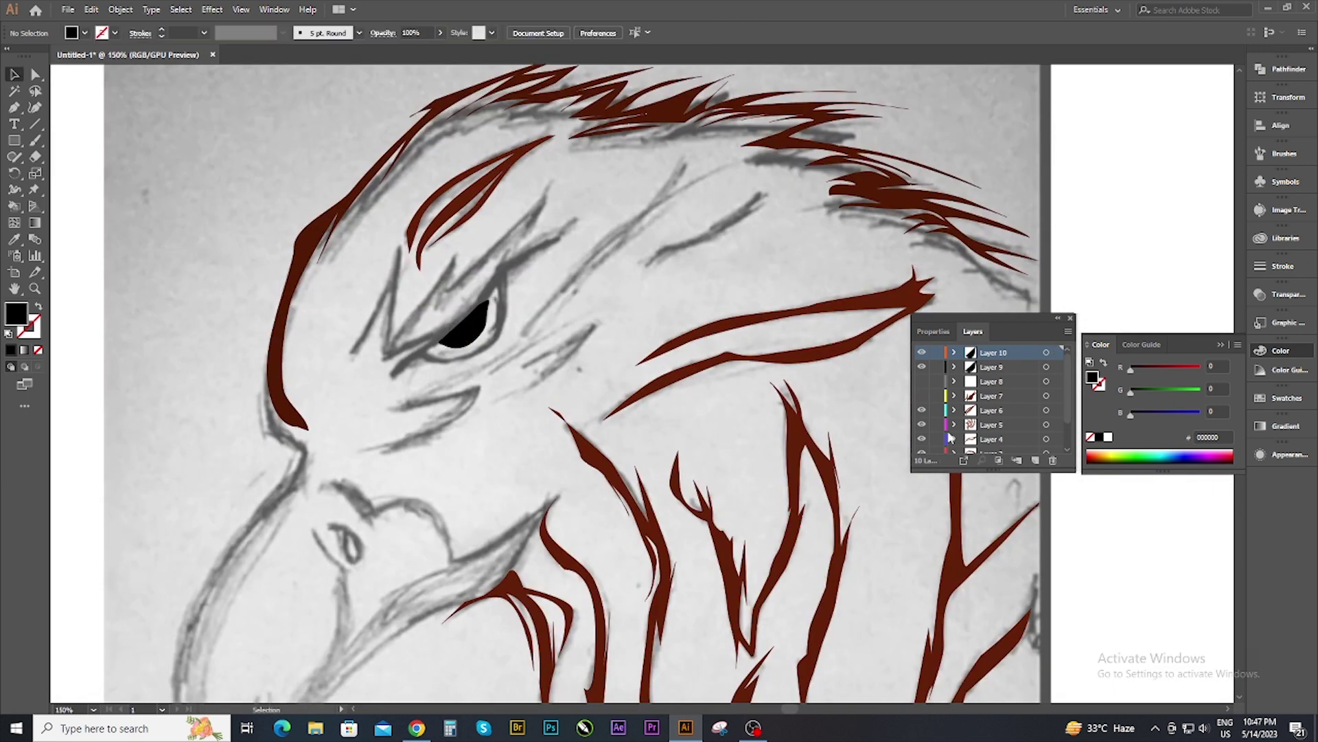
pyautogui.click(922, 396)
pyautogui.click(922, 381)
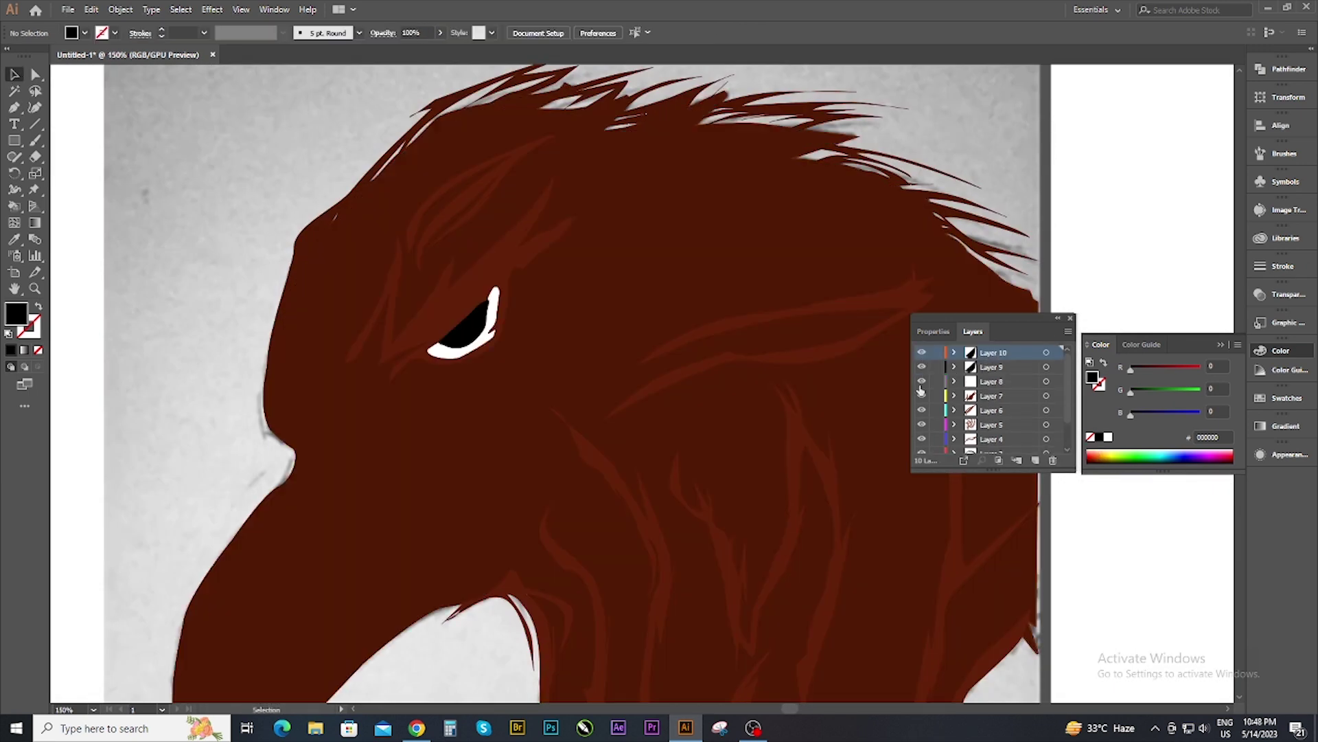
# Hide the coloured layers and draw a red-filled ellipse over the pupil on new Layer 11.
pyautogui.moveTo(922, 352); pyautogui.dragTo(921, 438)
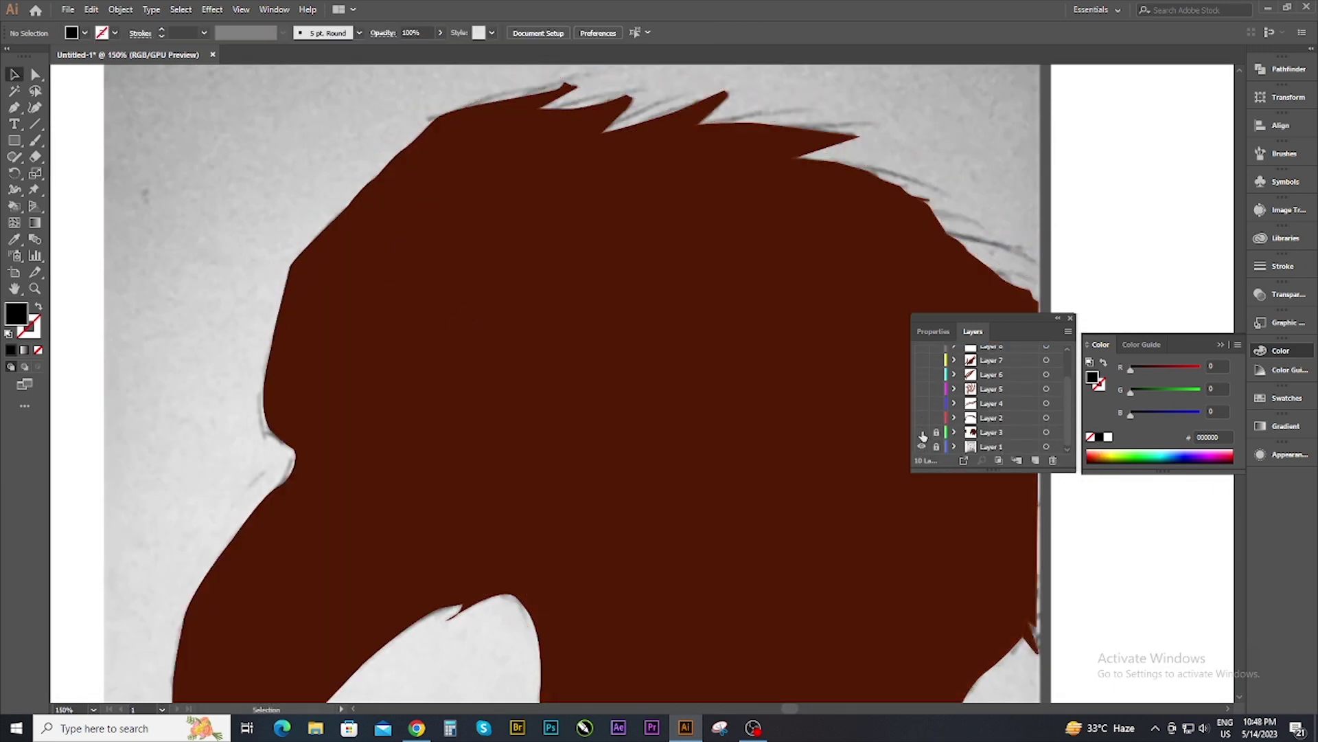
pyautogui.click(1035, 460)
pyautogui.scroll(2, 446, 319)
pyautogui.moveTo(14, 140); pyautogui.dragTo(76, 174)
pyautogui.moveTo(239, 261); pyautogui.dragTo(488, 277)
pyautogui.doubleClick(16, 314)
pyautogui.press('Return')
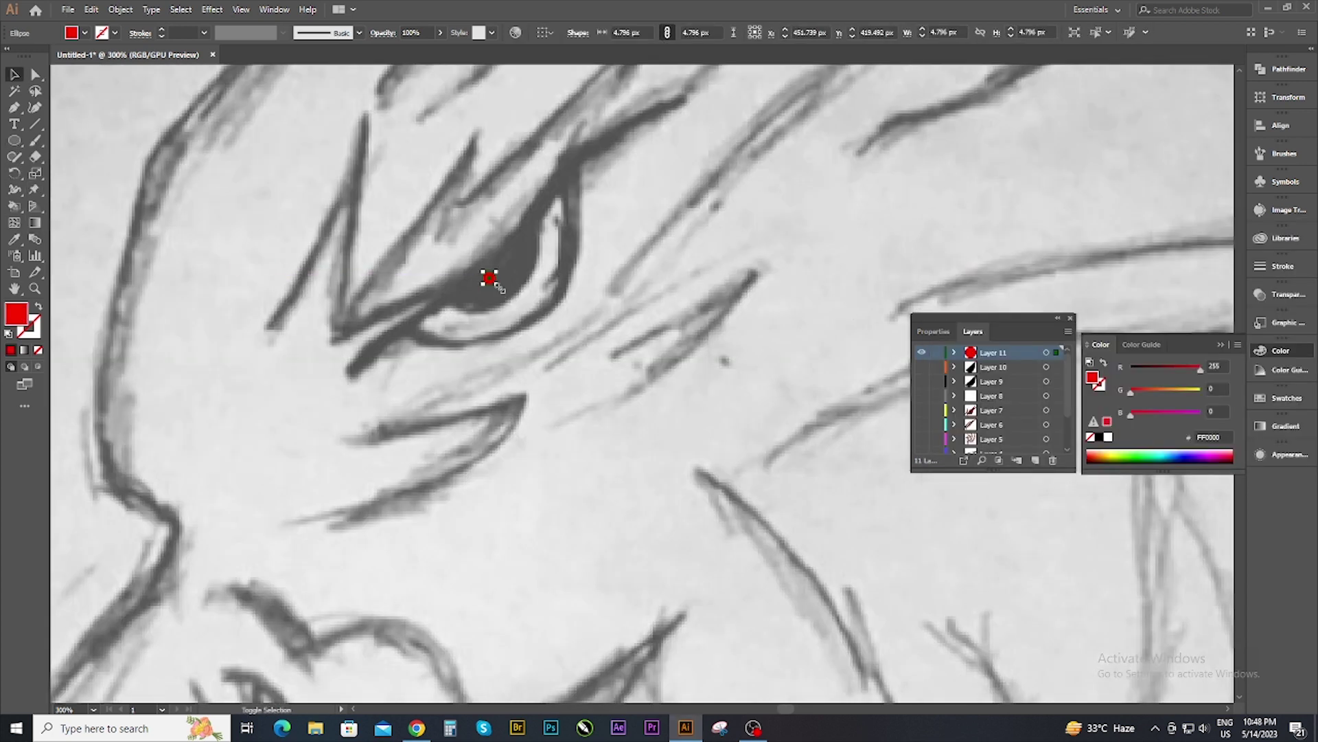
# Apply a 2.3 px Gaussian Blur to the ellipse and show the brown head layer.
pyautogui.click(212, 9)
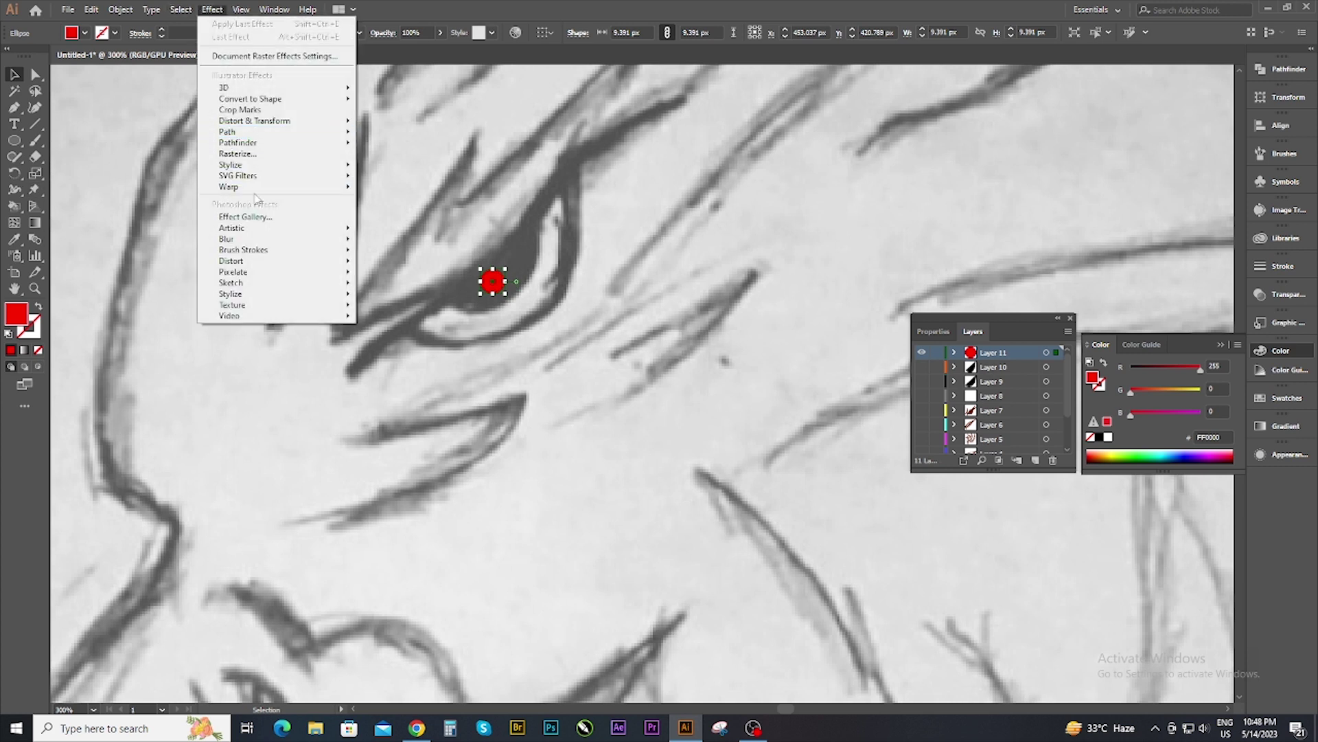
pyautogui.click(399, 239)
pyautogui.click(1010, 300)
pyautogui.click(870, 385)
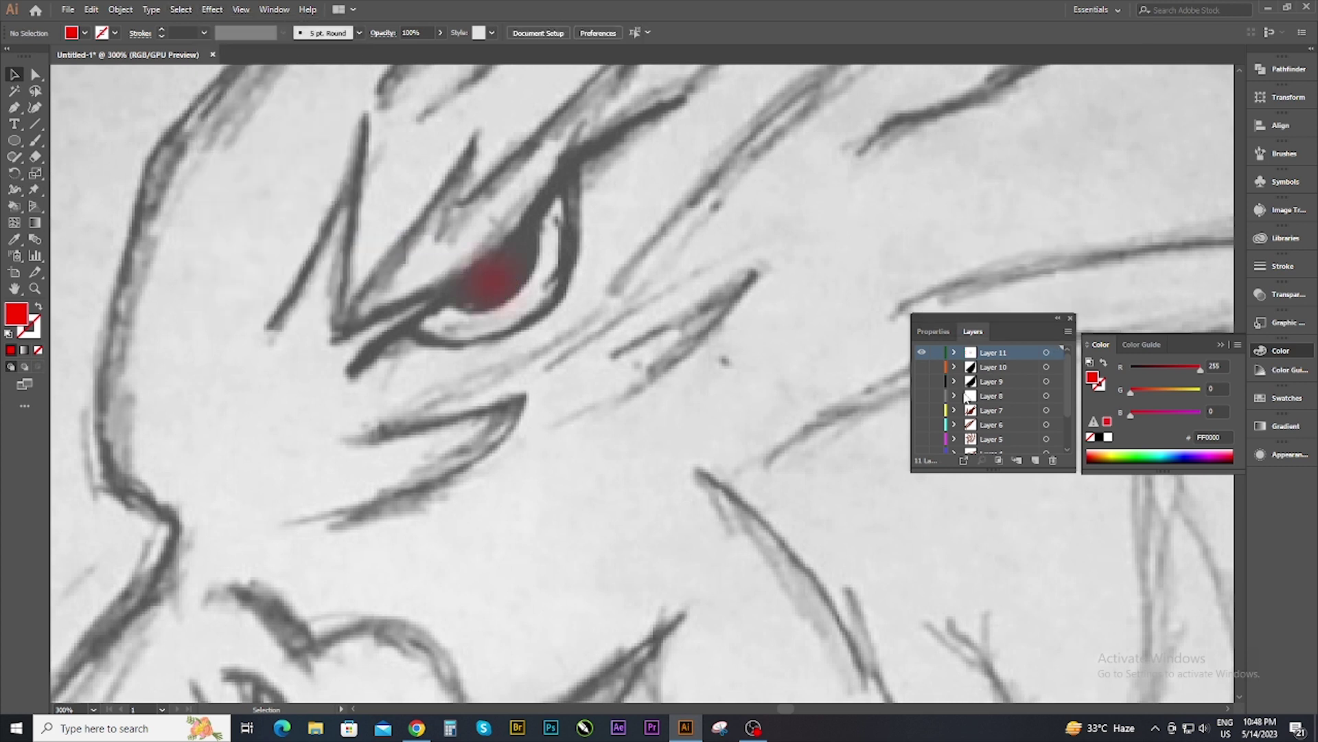
pyautogui.click(922, 367)
pyautogui.scroll(-3, 996, 398)
# Enlarge the red glow over the eye and set its opacity to 31%.
pyautogui.click(515, 287)
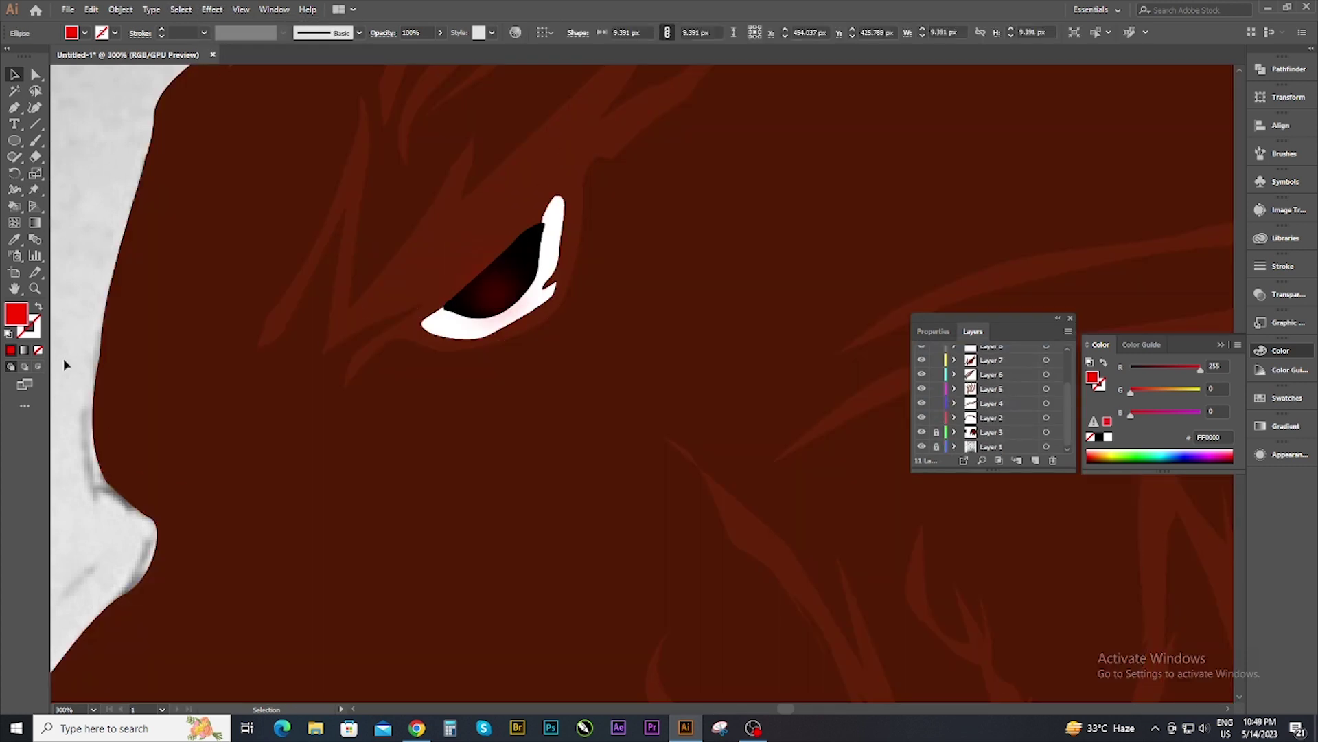
pyautogui.hotkey('ctrl', '-')
pyautogui.hotkey('ctrl', '-')
pyautogui.moveTo(476, 349)
pyautogui.mouseDown()
pyautogui.moveTo(499, 370)
pyautogui.moveTo(488, 350)
pyautogui.mouseUp()
pyautogui.click(1289, 297)
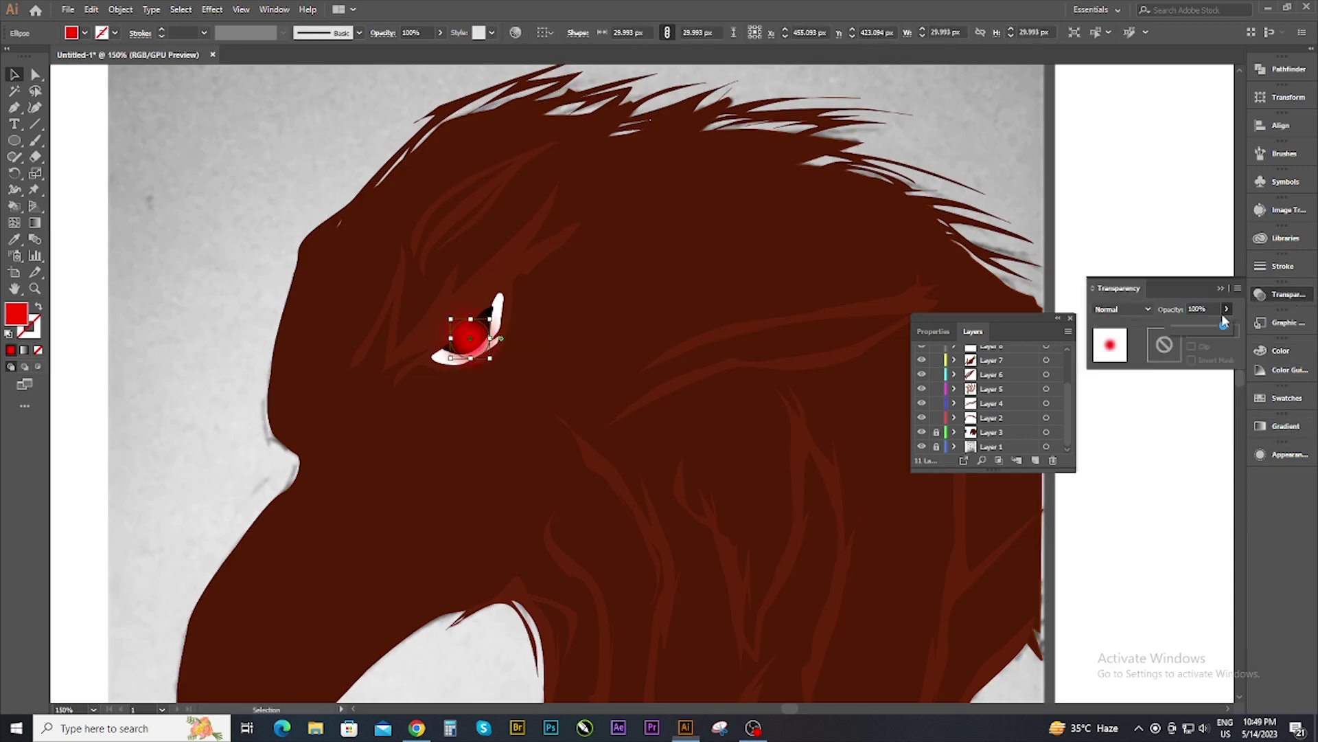
pyautogui.click(570, 323)
pyautogui.hotkey('ctrl', '1')
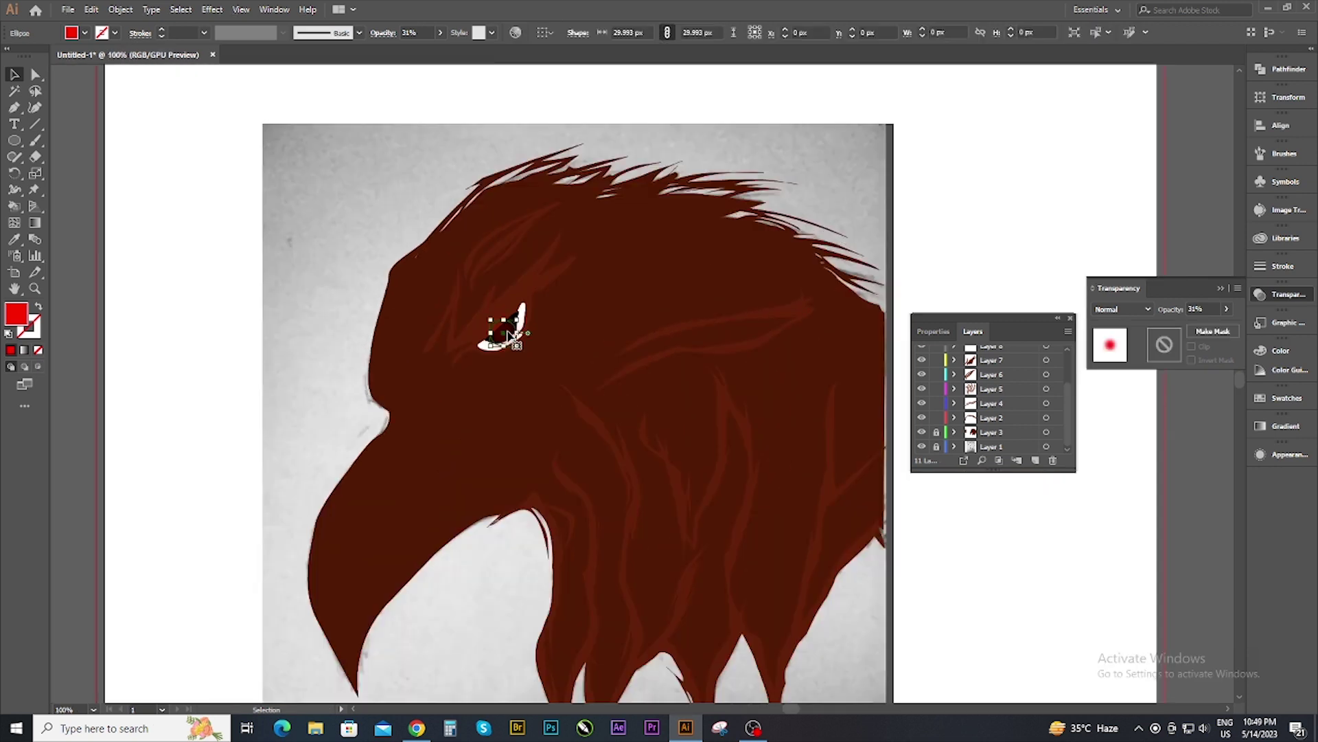
pyautogui.moveTo(928, 446)
pyautogui.mouseDown()
pyautogui.moveTo(923, 408)
pyautogui.moveTo(922, 431)
pyautogui.mouseUp()
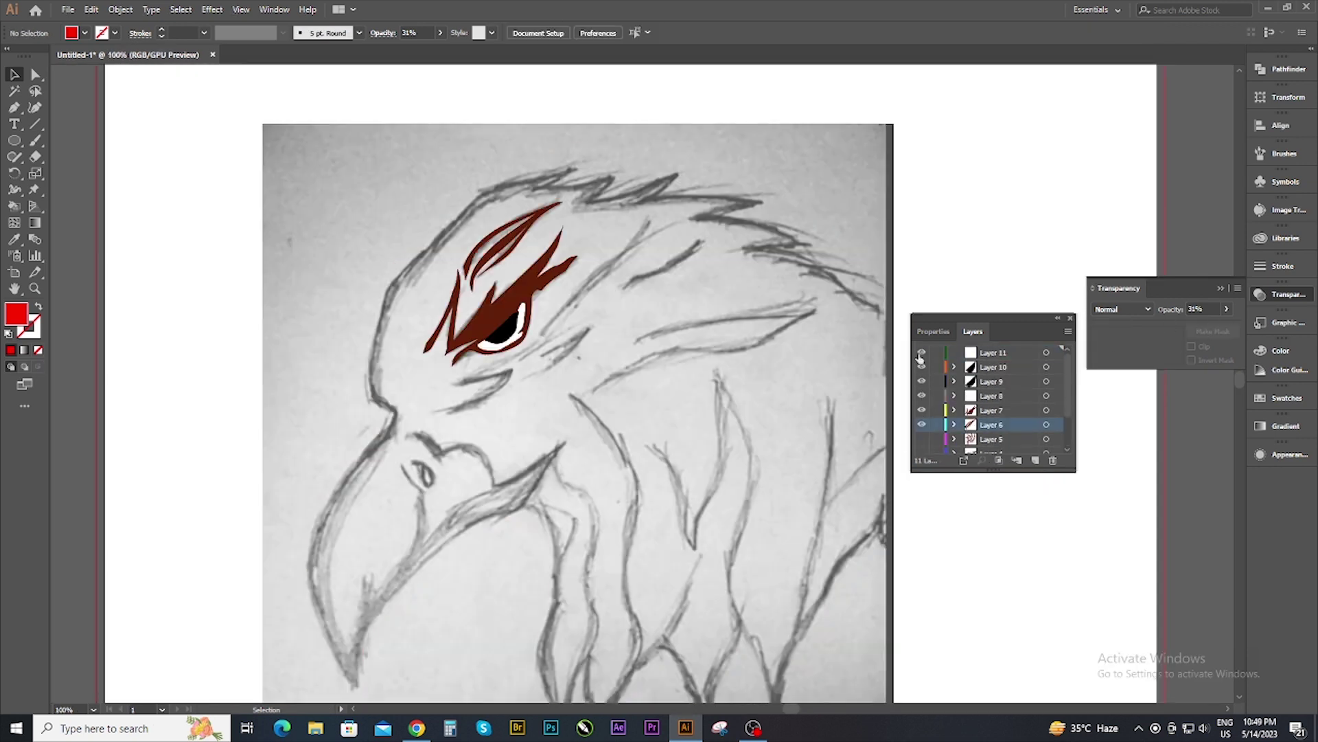
# Add Layer 12 with a dark brown 632008 stroke and no fill.
pyautogui.click(1037, 460)
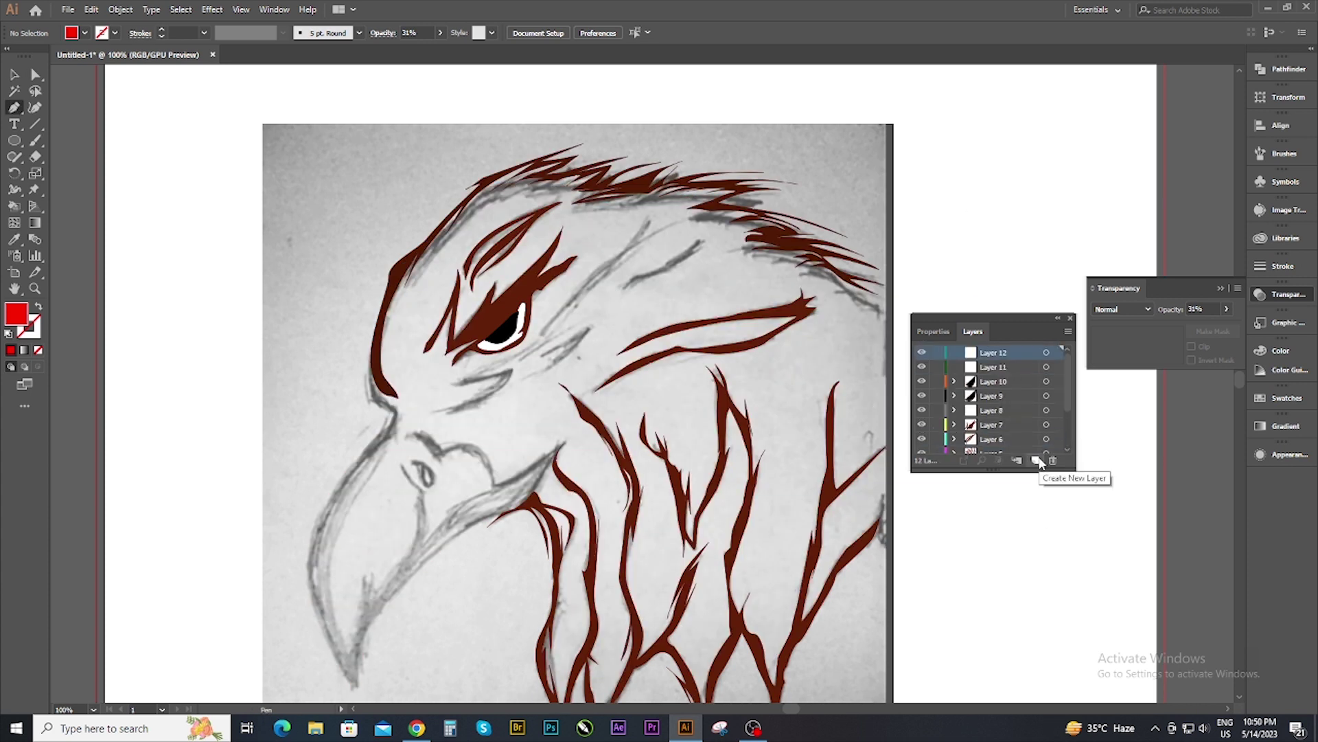
pyautogui.doubleClick(17, 314)
pyautogui.click(1259, 270)
pyautogui.hotkey('shift', 'x')
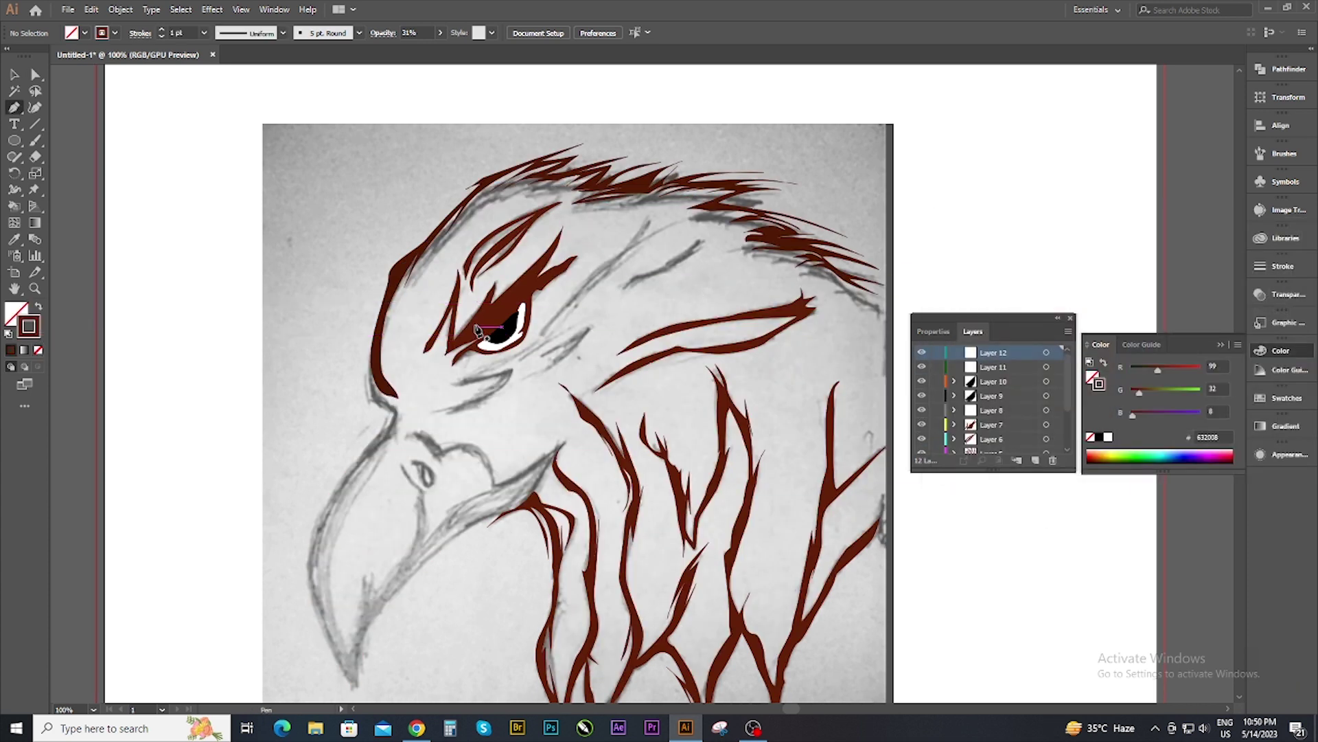
pyautogui.scroll(2, 604, 296)
# Begin a short Pen path along the sketch line above the eye, trying a width profile.
pyautogui.click(645, 270)
pyautogui.click(736, 222)
pyautogui.click(783, 180)
pyautogui.click(283, 32)
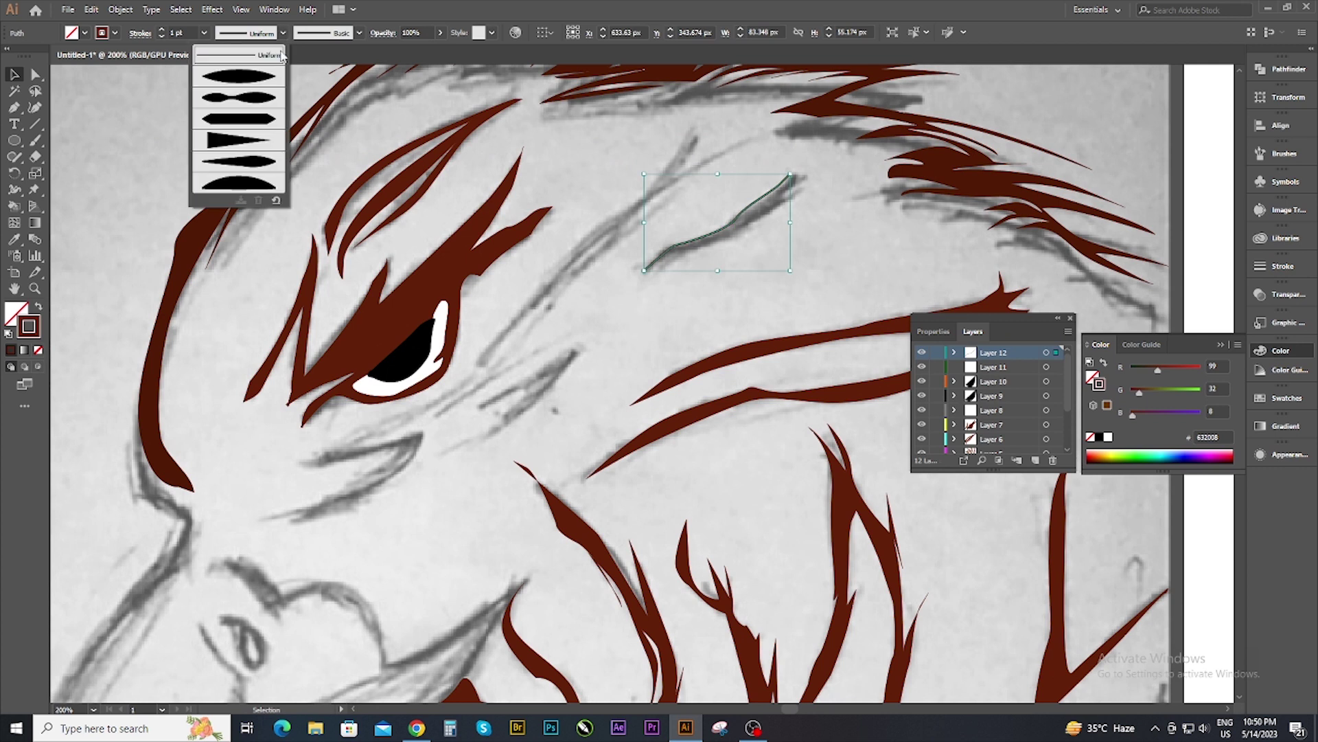
pyautogui.click(241, 74)
pyautogui.scroll(1, 789, 247)
pyautogui.scroll(3, 789, 247)
pyautogui.click(892, 154)
pyautogui.hotkey('ctrl', 'z')
# Trace the feather's sharp tip and zigzag edge down the sketch stroke.
pyautogui.moveTo(837, 189); pyautogui.dragTo(877, 156)
pyautogui.moveTo(833, 195); pyautogui.dragTo(823, 236)
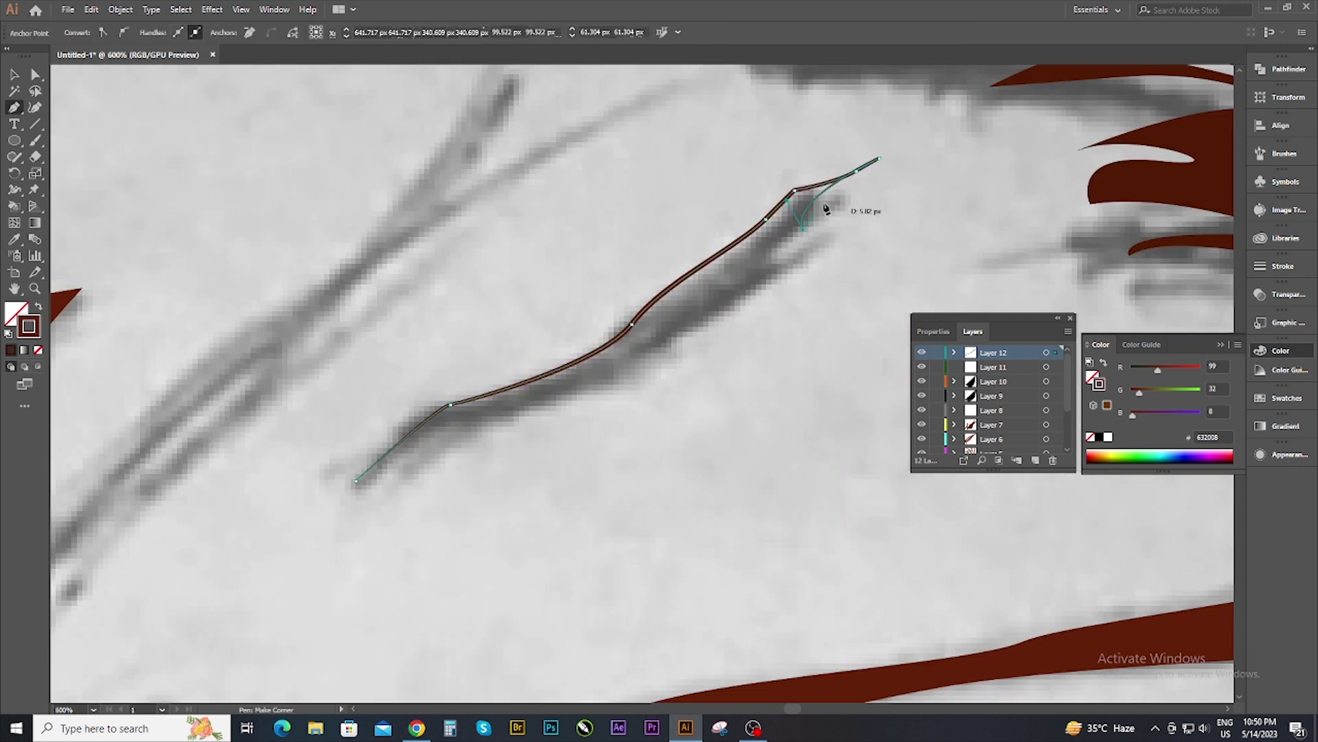
pyautogui.click(888, 187)
pyautogui.click(828, 263)
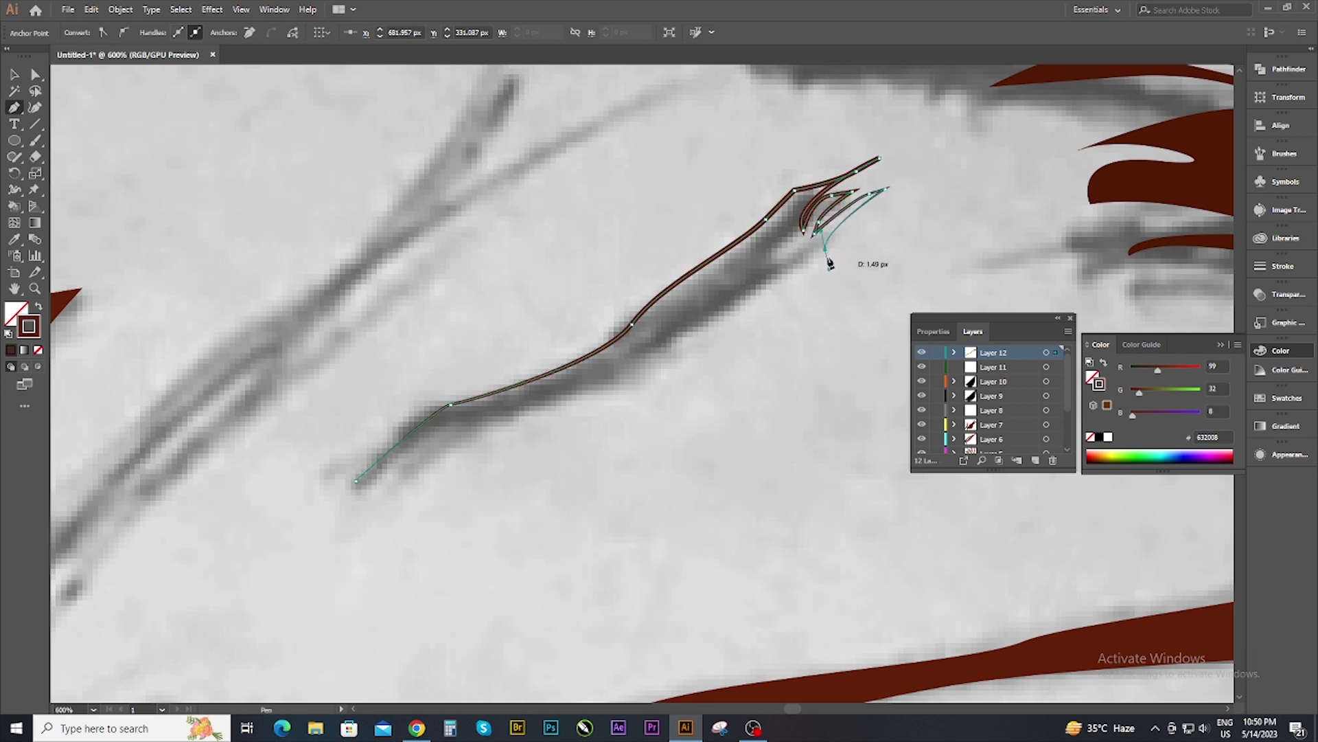
pyautogui.moveTo(783, 266); pyautogui.dragTo(853, 285)
pyautogui.click(750, 306)
pyautogui.click(798, 252)
pyautogui.click(722, 323)
pyautogui.moveTo(698, 320); pyautogui.dragTo(578, 429)
# Close the feather's lower edge and swap it to a dark brown fill.
pyautogui.hotkey('ctrl', 'space')
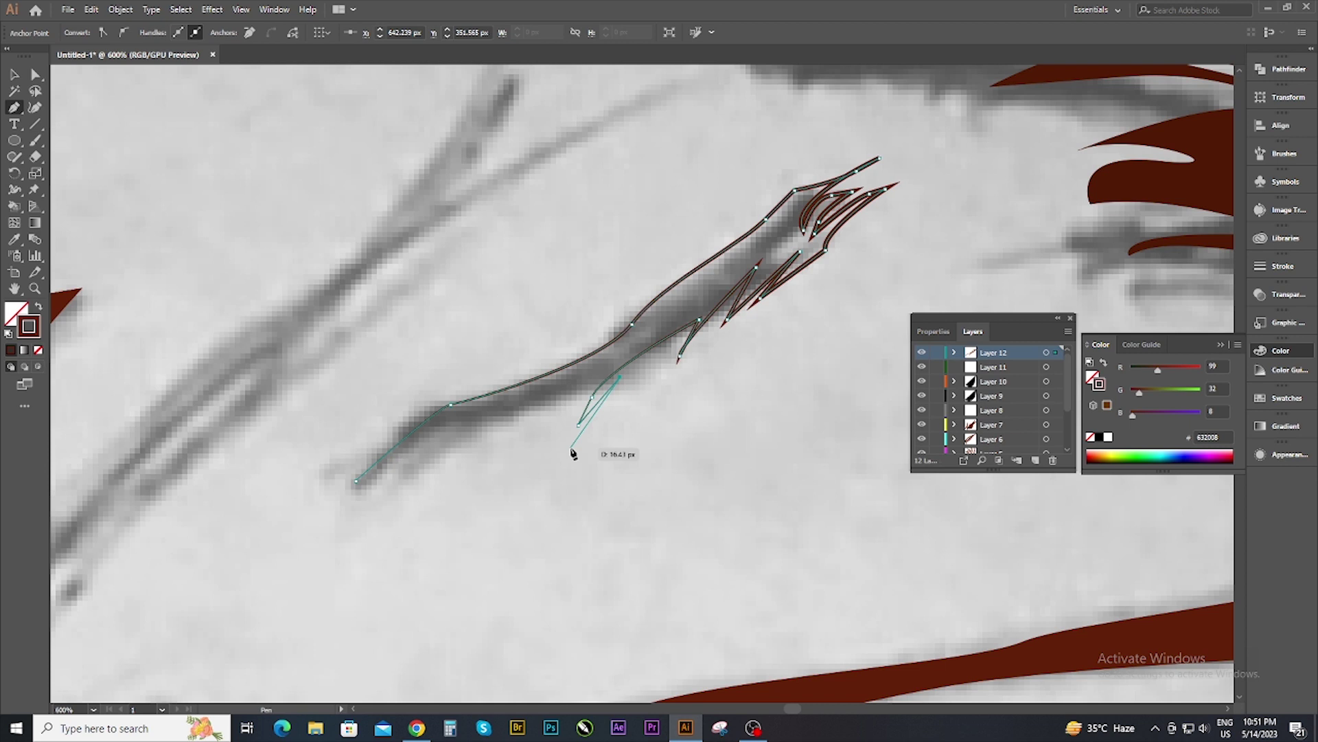
pyautogui.click(488, 432)
pyautogui.moveTo(312, 557)
pyautogui.mouseDown()
pyautogui.moveTo(421, 456)
pyautogui.moveTo(362, 488)
pyautogui.mouseUp()
pyautogui.hotkey('ctrl', '-')
pyautogui.hotkey('ctrl', '-')
pyautogui.hotkey('shift', 'x')
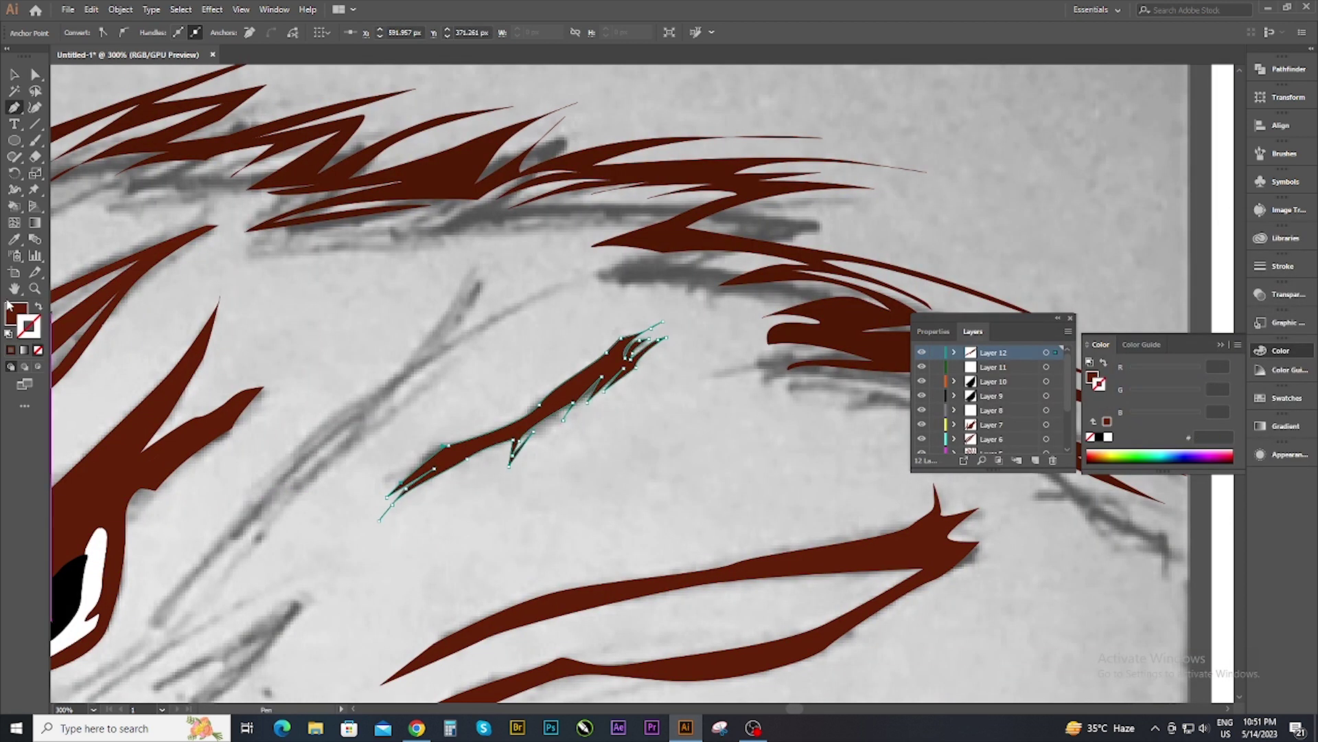
pyautogui.hotkey('ctrl', '-')
pyautogui.hotkey('ctrl', '-')
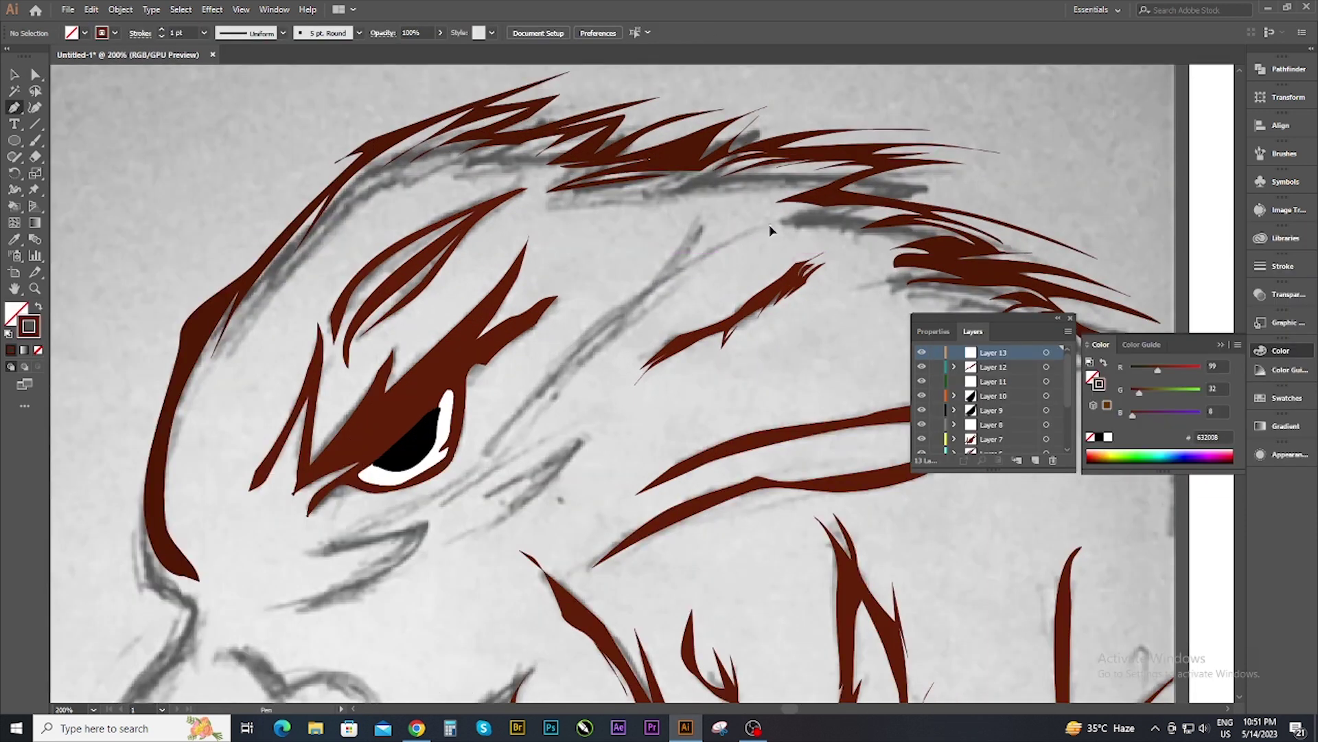
# Add Layer 13 and start a thin Pen path along the sketch below the eye.
pyautogui.click(769, 225)
pyautogui.click(638, 306)
pyautogui.press('v')
pyautogui.press('p')
pyautogui.click(638, 306)
# Zigzag the path down the sketch to form feather points to the lower end.
pyautogui.click(494, 464)
pyautogui.click(595, 415)
pyautogui.click(488, 496)
pyautogui.click(587, 433)
pyautogui.click(449, 559)
pyautogui.click(531, 489)
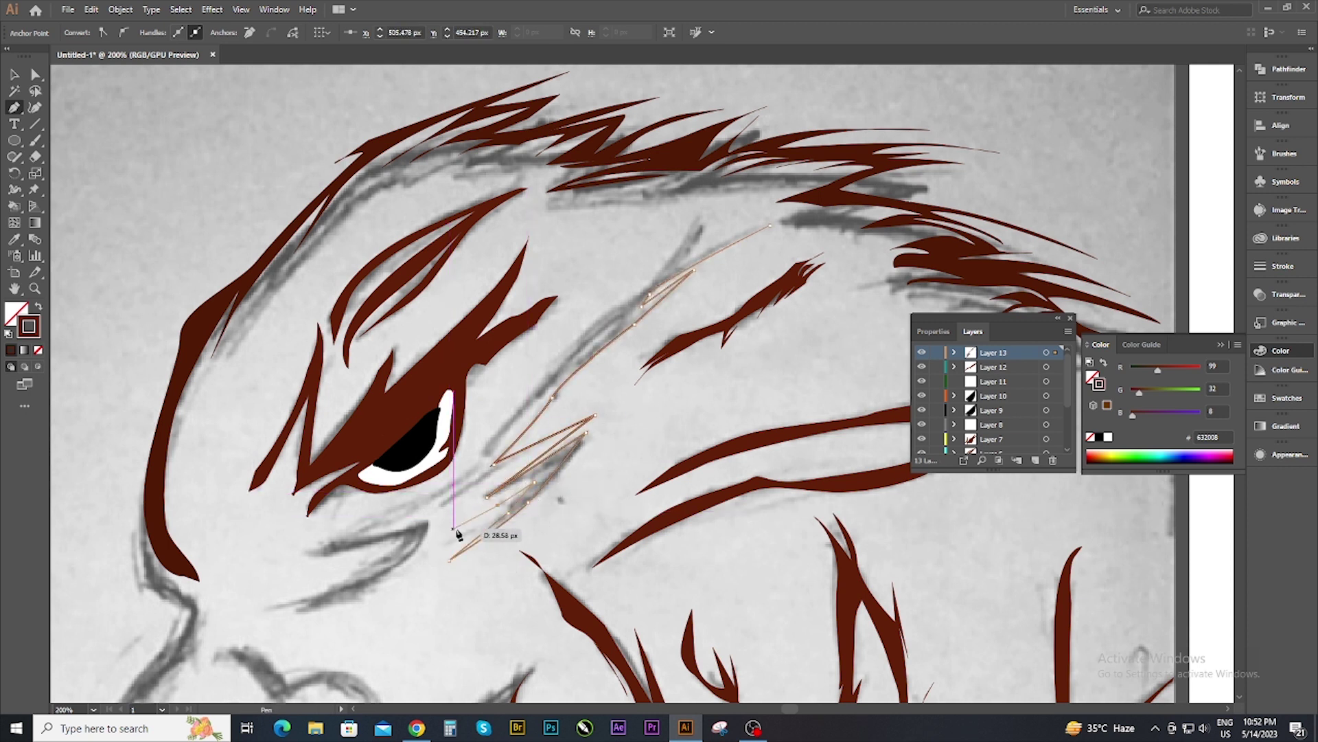
pyautogui.click(450, 529)
# Trace back up the sketch line and add another curved feather sliver behind the eye.
pyautogui.click(431, 510)
pyautogui.click(467, 477)
pyautogui.click(528, 396)
pyautogui.click(598, 318)
pyautogui.click(676, 243)
pyautogui.click(709, 198)
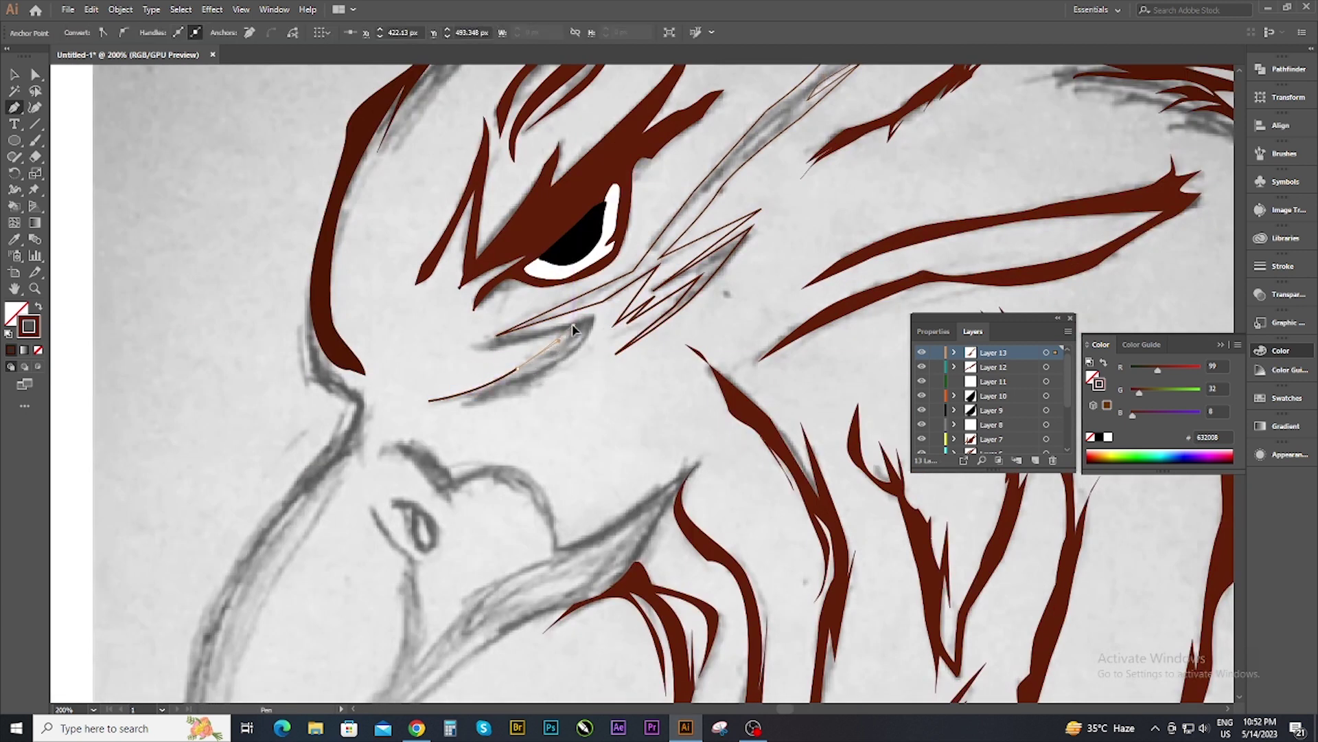
pyautogui.click(594, 314)
pyautogui.click(450, 361)
pyautogui.moveTo(567, 371); pyautogui.dragTo(467, 414)
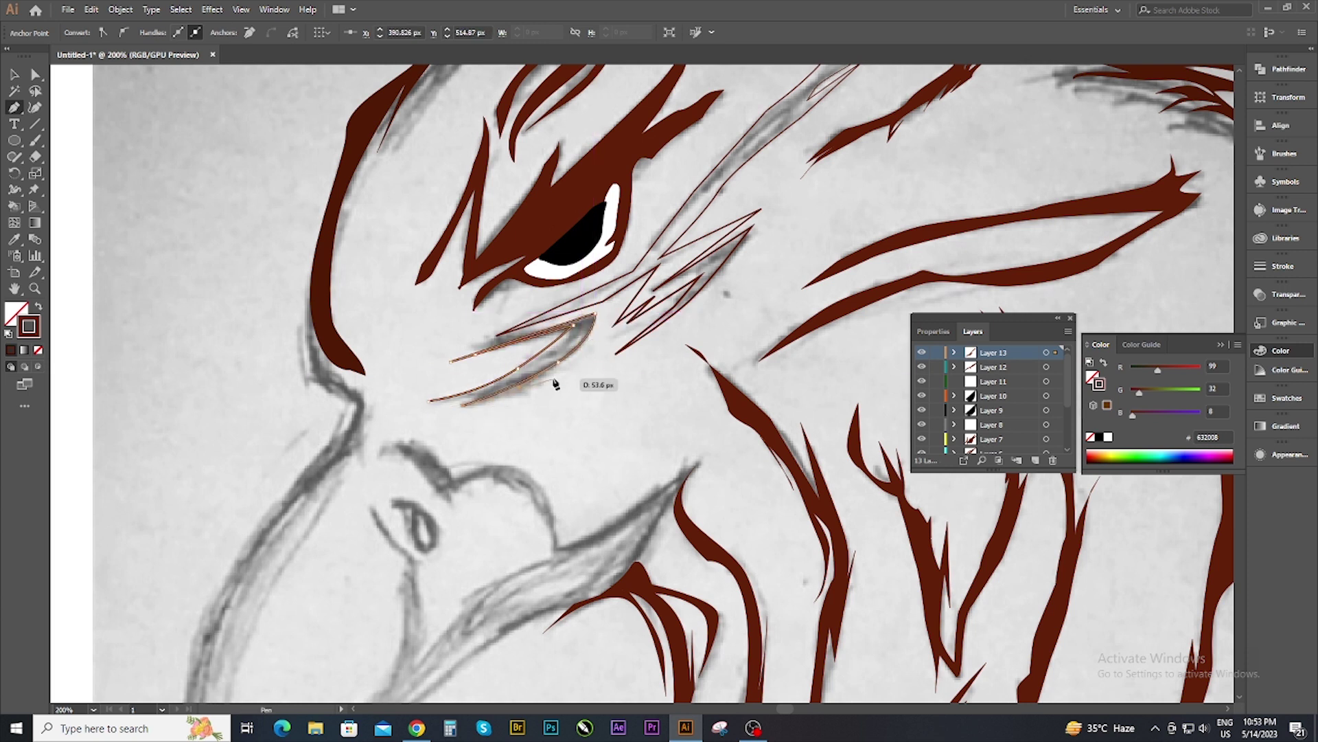
pyautogui.click(402, 422)
pyautogui.scroll(1, 426, 430)
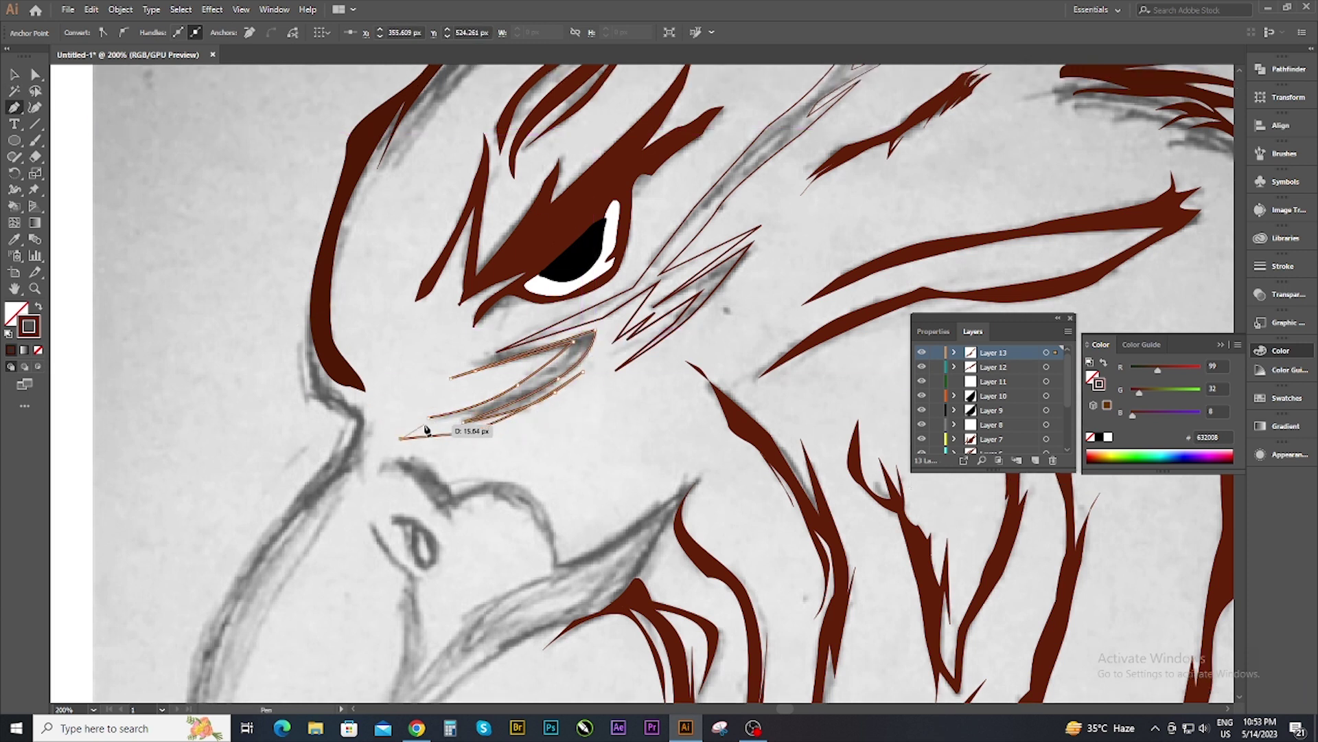
# Fill the finished feather path brown, deselect it and zoom out.
pyautogui.click(14, 73)
pyautogui.doubleClick(15, 313)
pyautogui.click(1265, 268)
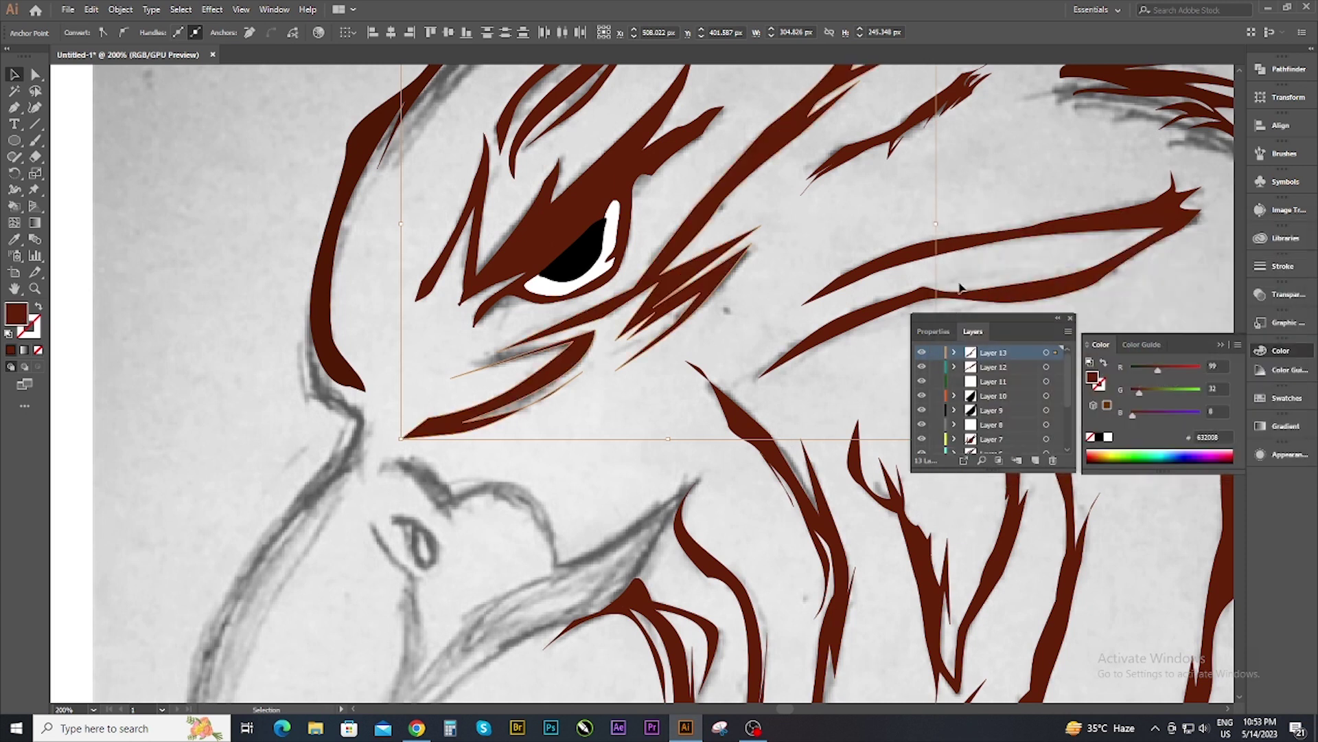
pyautogui.hotkey('ctrl', 'shift', 'a')
pyautogui.hotkey('ctrl', '0')
pyautogui.scroll(3, 587, 416)
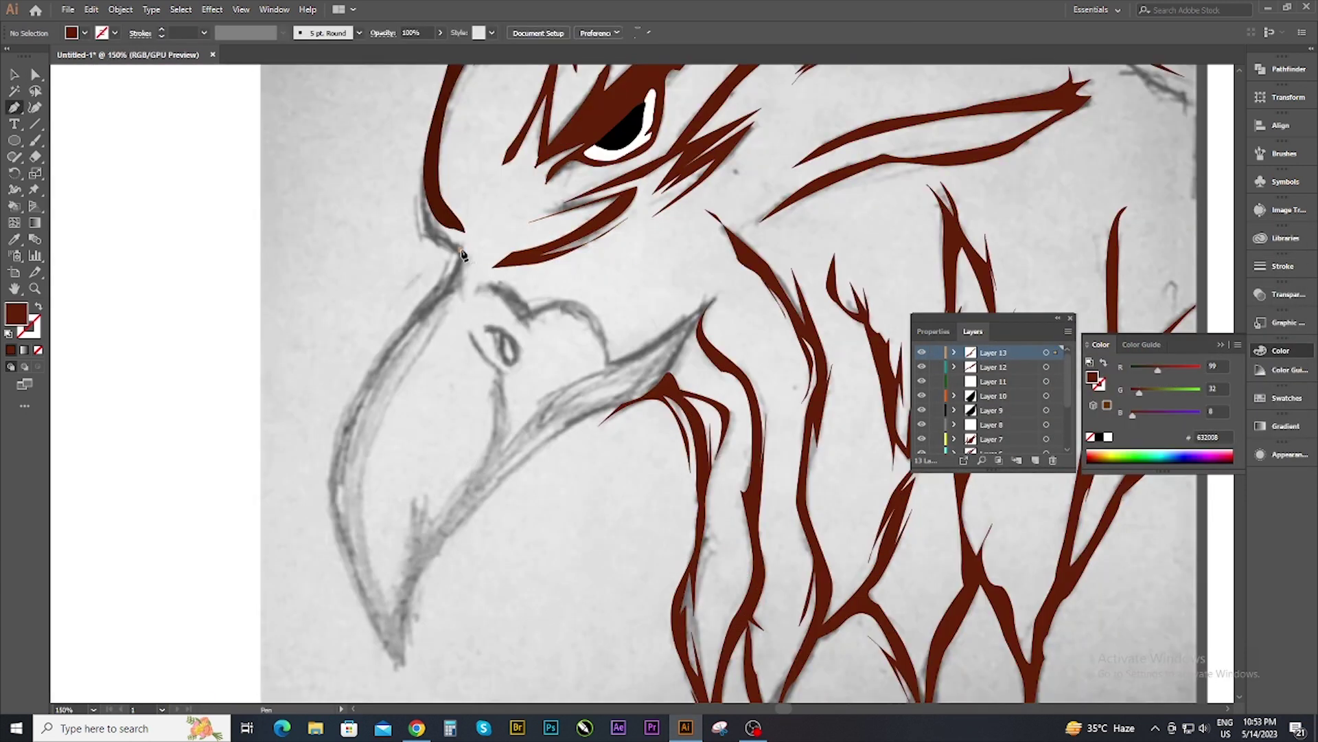
# Set a brown stroke for outlining and select the thin path along the beak.
pyautogui.hotkey('shift', 'x')
pyautogui.doubleClick(28, 326)
pyautogui.press('Return')
pyautogui.press('v')
pyautogui.click(427, 310)
# Trace the beak's outer edge and lower edge toward the mouth corner.
pyautogui.moveTo(340, 492); pyautogui.dragTo(353, 557)
pyautogui.click(419, 467)
pyautogui.click(423, 538)
pyautogui.moveTo(493, 382); pyautogui.dragTo(512, 442)
pyautogui.click(511, 436)
pyautogui.click(534, 406)
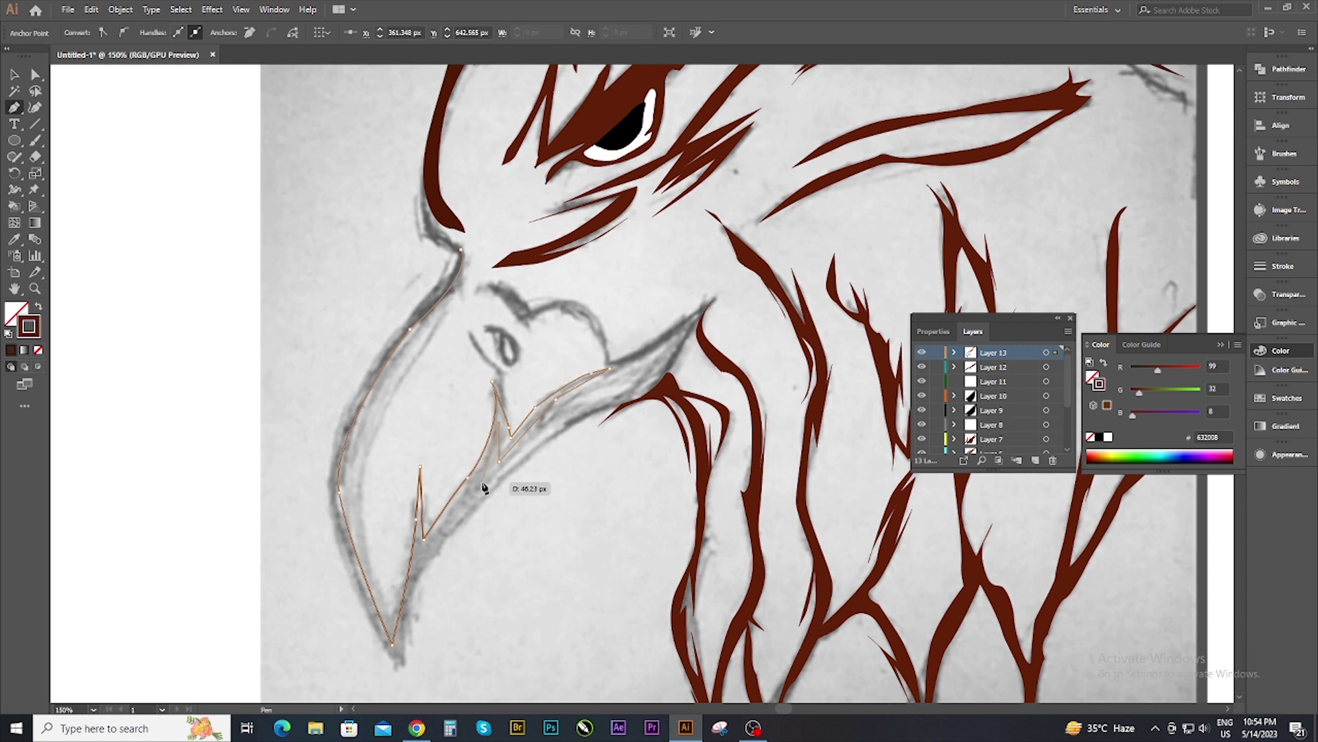
pyautogui.click(487, 503)
# Trace the upper beak edge, close the outline, and follow the sketched brow line.
pyautogui.click(713, 301)
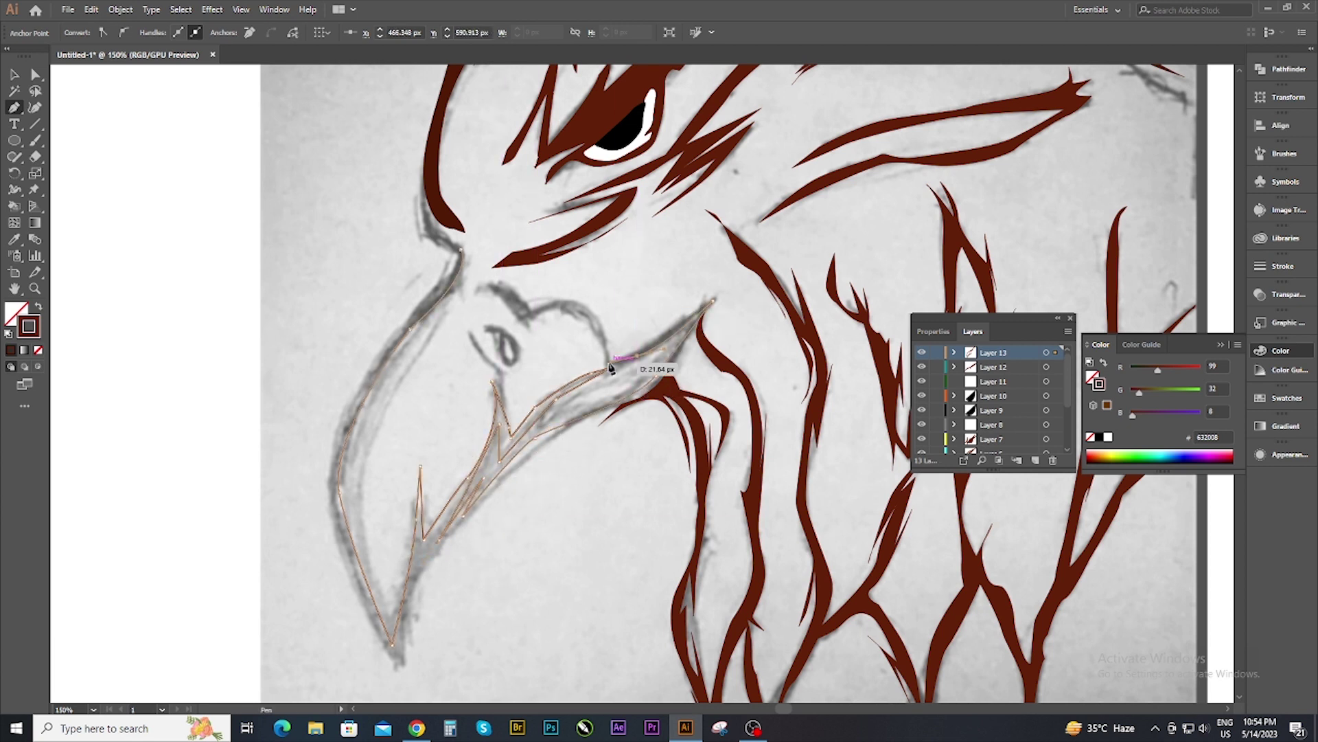
pyautogui.click(585, 400)
pyautogui.click(613, 365)
pyautogui.moveTo(565, 302); pyautogui.dragTo(526, 308)
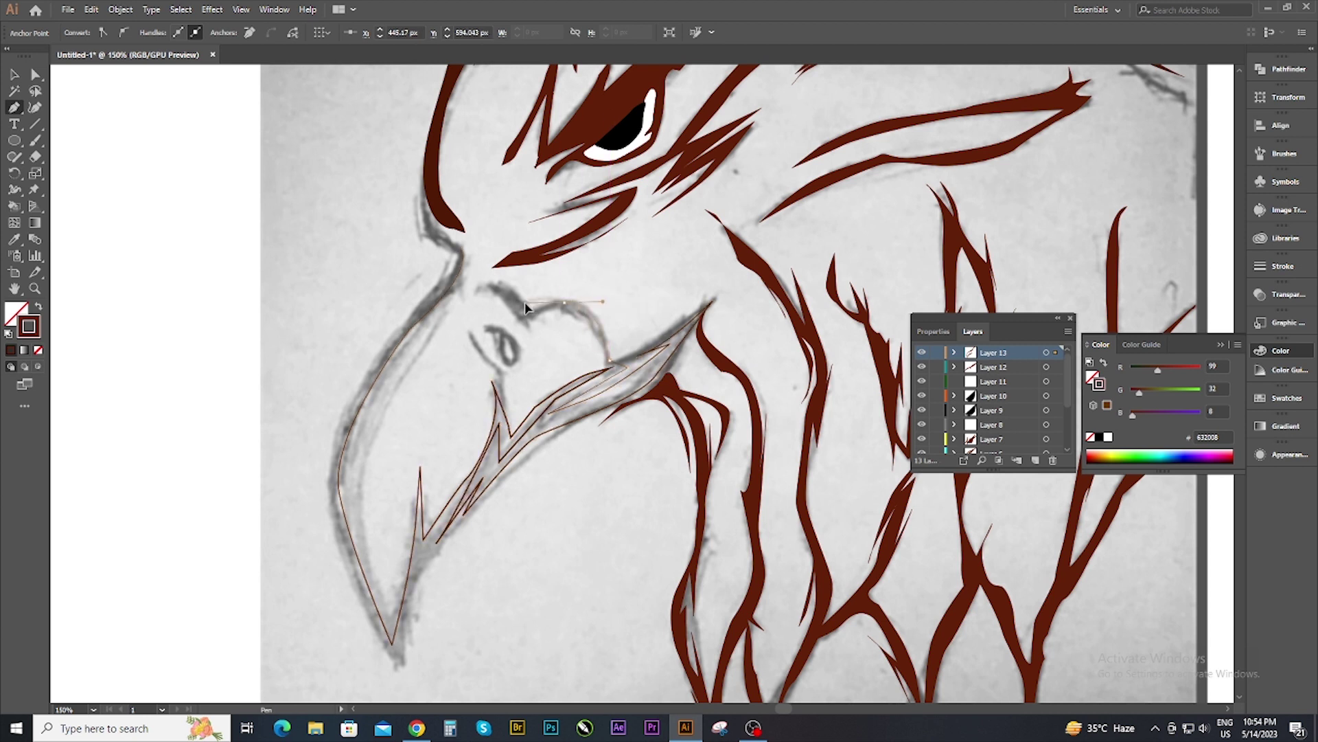
pyautogui.click(494, 284)
pyautogui.scroll(5, 481, 302)
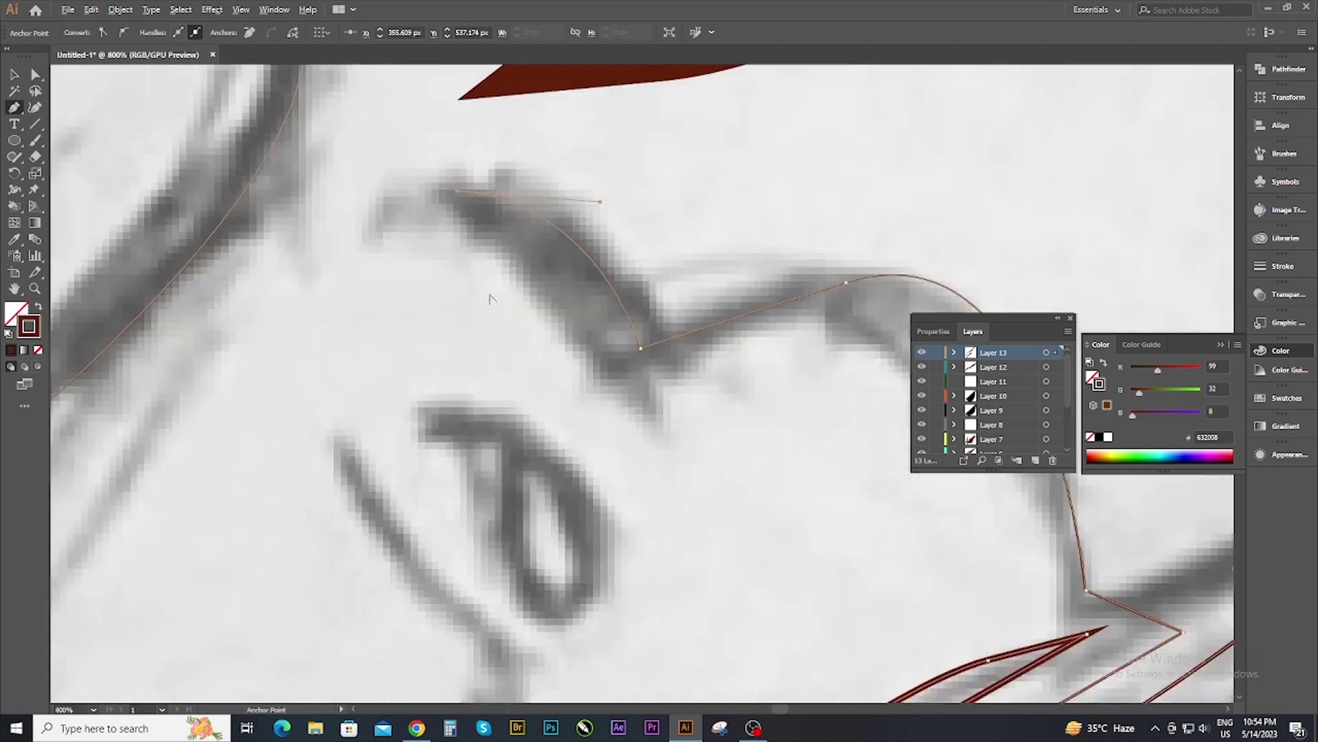
pyautogui.click(649, 417)
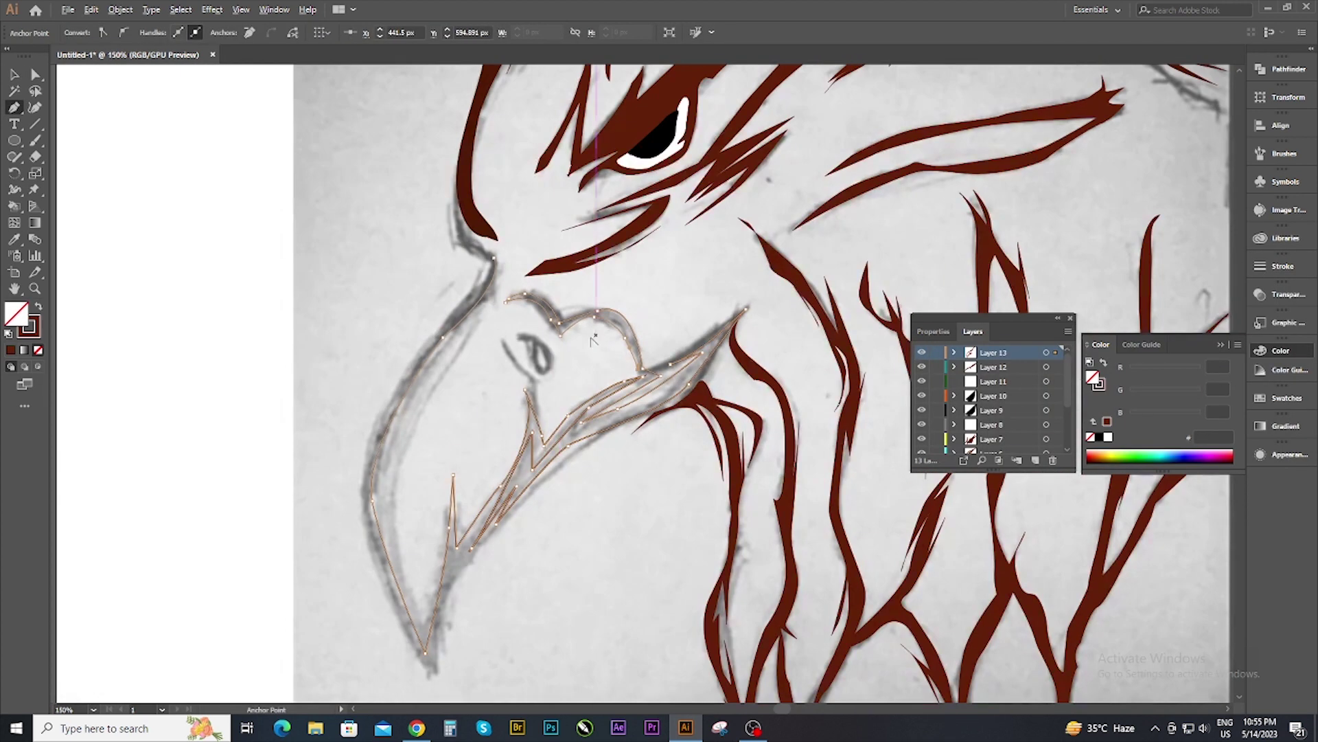
pyautogui.scroll(2, 547, 349)
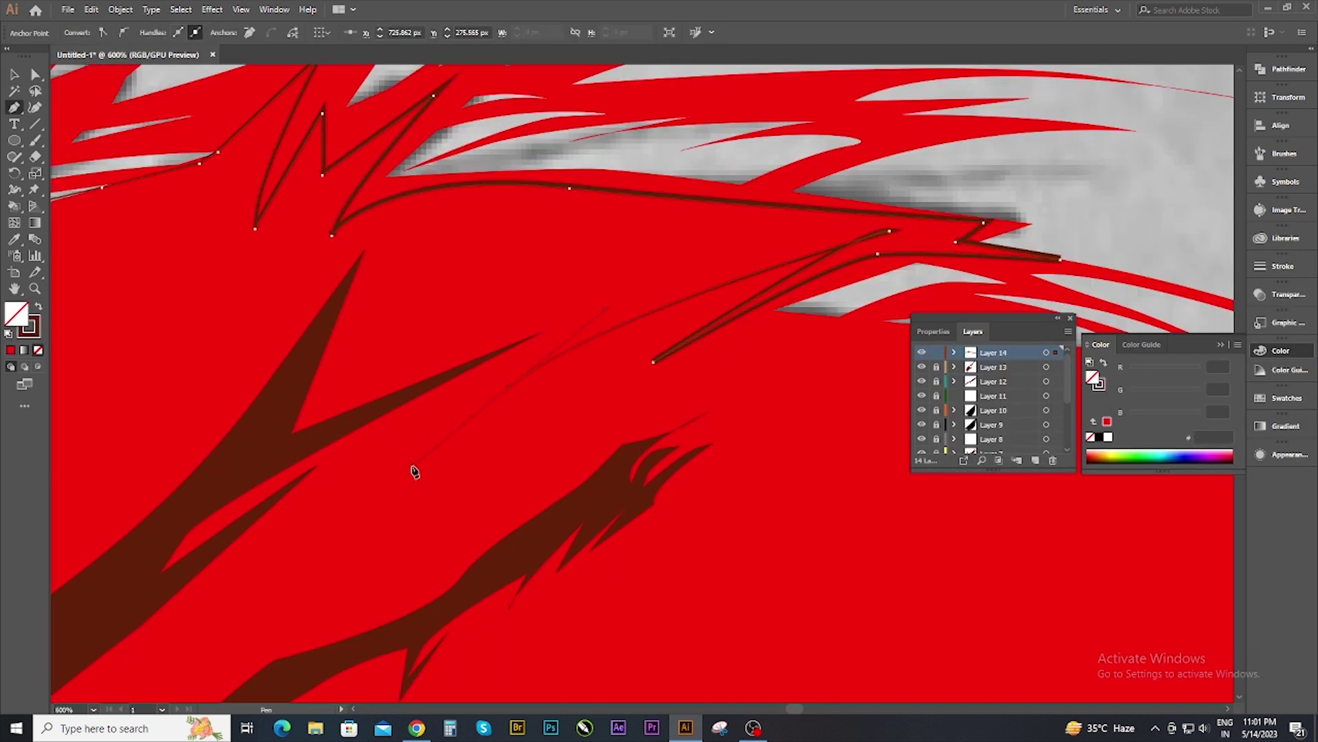
# Draw curved Pen points around the crown feathers at the back of the head.
pyautogui.moveTo(405, 512); pyautogui.dragTo(663, 431)
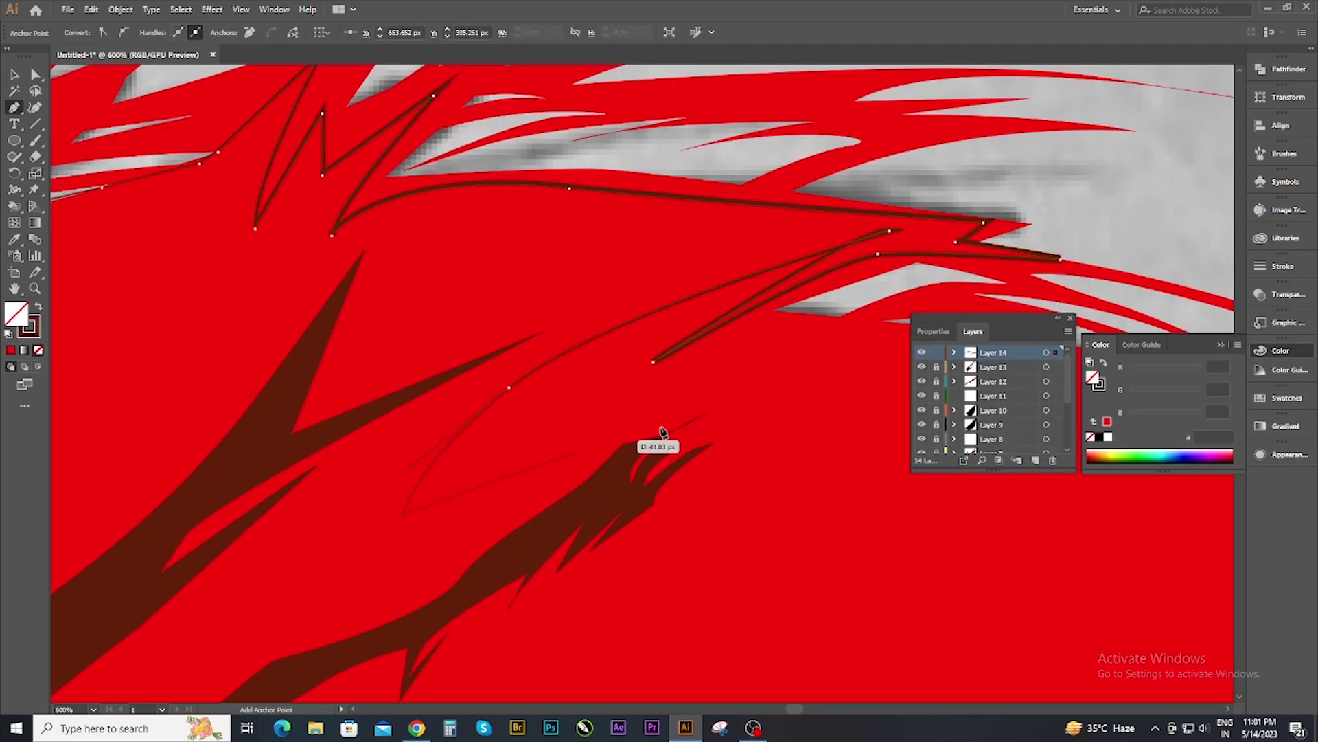
pyautogui.hotkey('ctrl', '-')
pyautogui.hotkey('ctrl', '-')
pyautogui.hotkey('ctrl', '-')
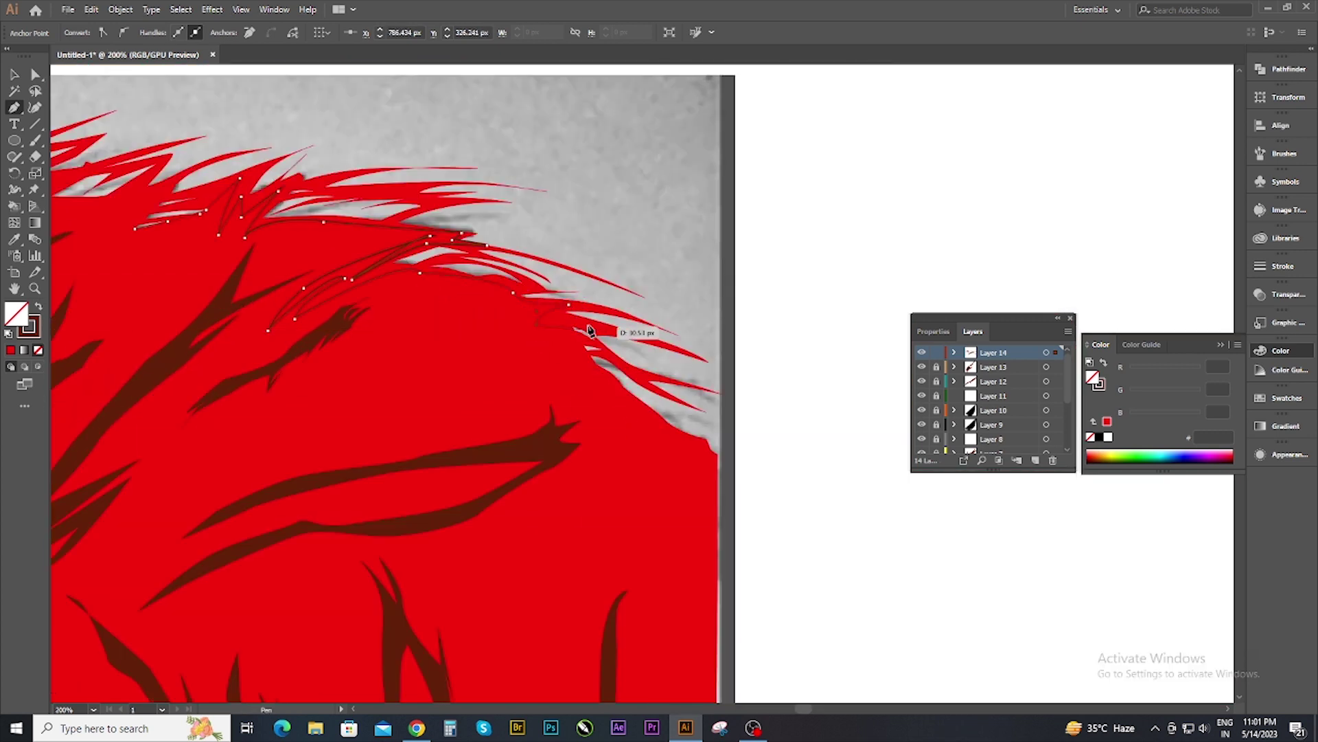
pyautogui.moveTo(547, 357); pyautogui.dragTo(435, 394)
pyautogui.moveTo(591, 389); pyautogui.dragTo(609, 409)
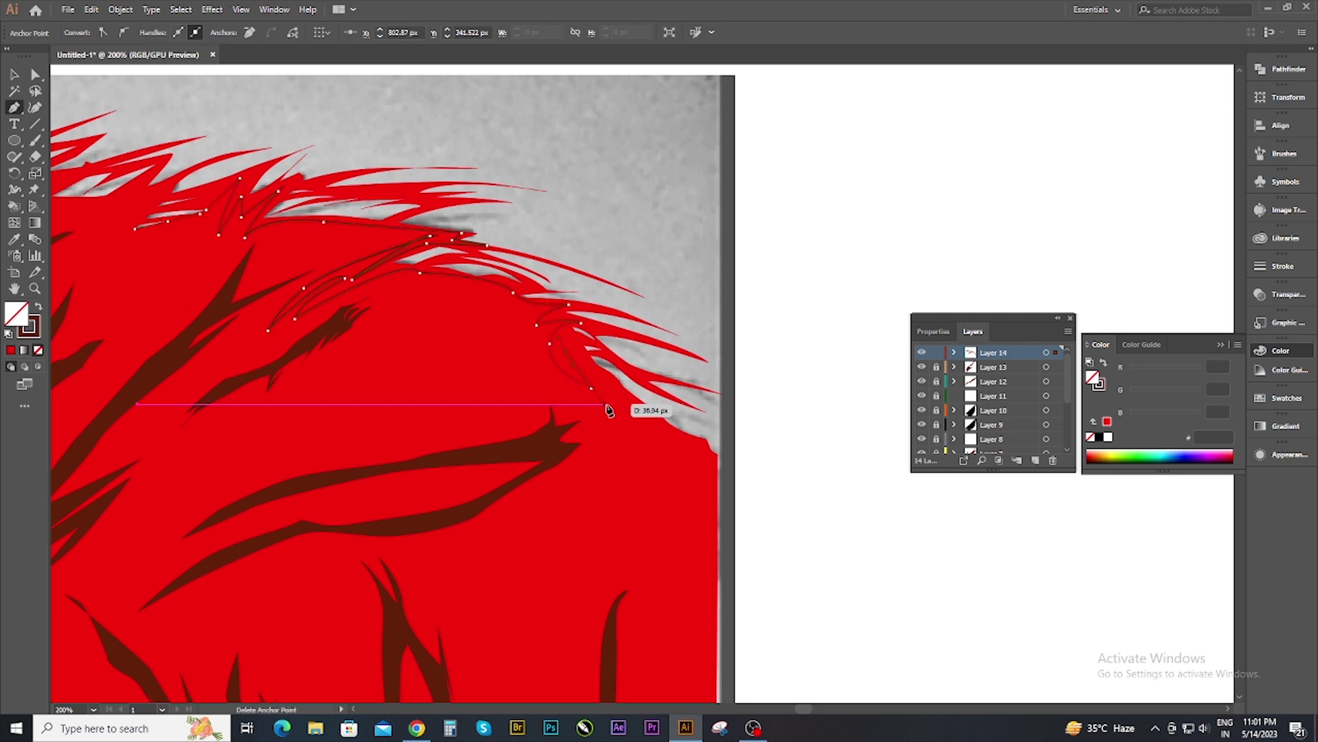
pyautogui.scroll(-5, 686, 649)
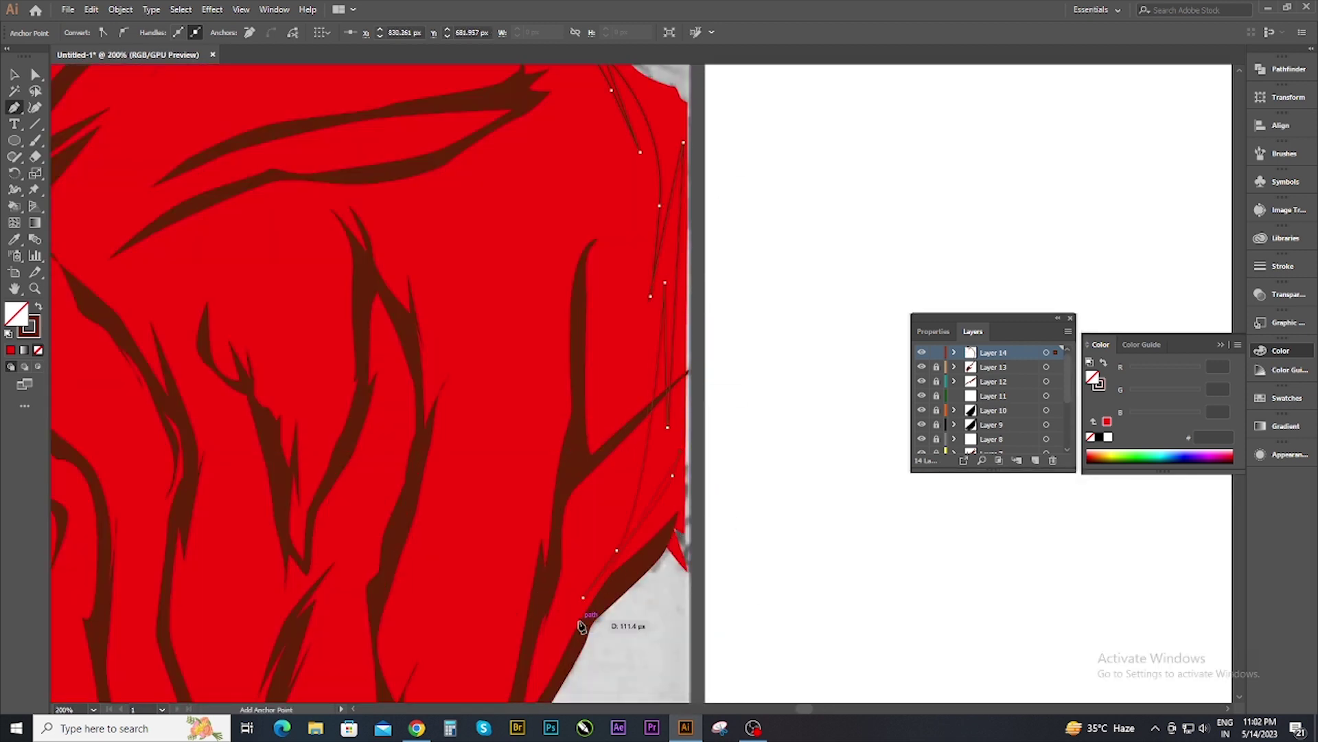
pyautogui.scroll(-4, 581, 626)
pyautogui.scroll(-5, 641, 195)
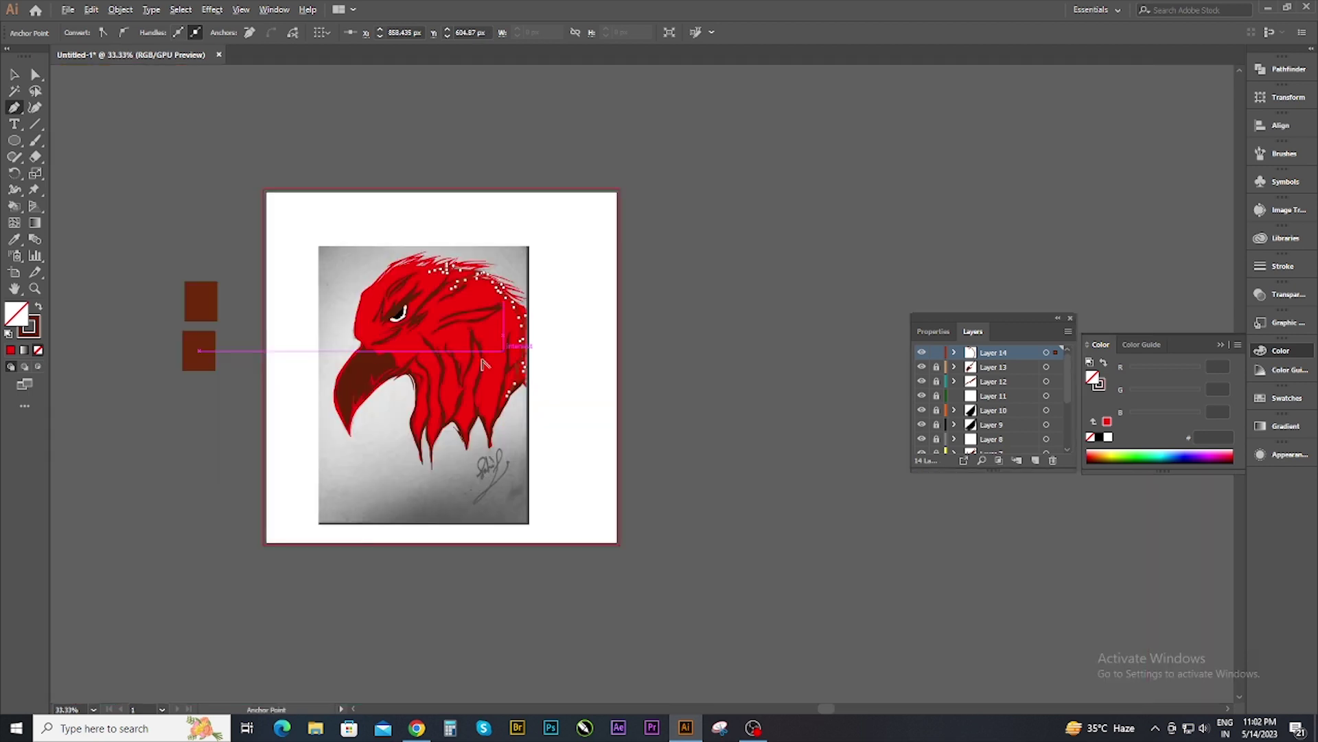
pyautogui.scroll(3, 495, 346)
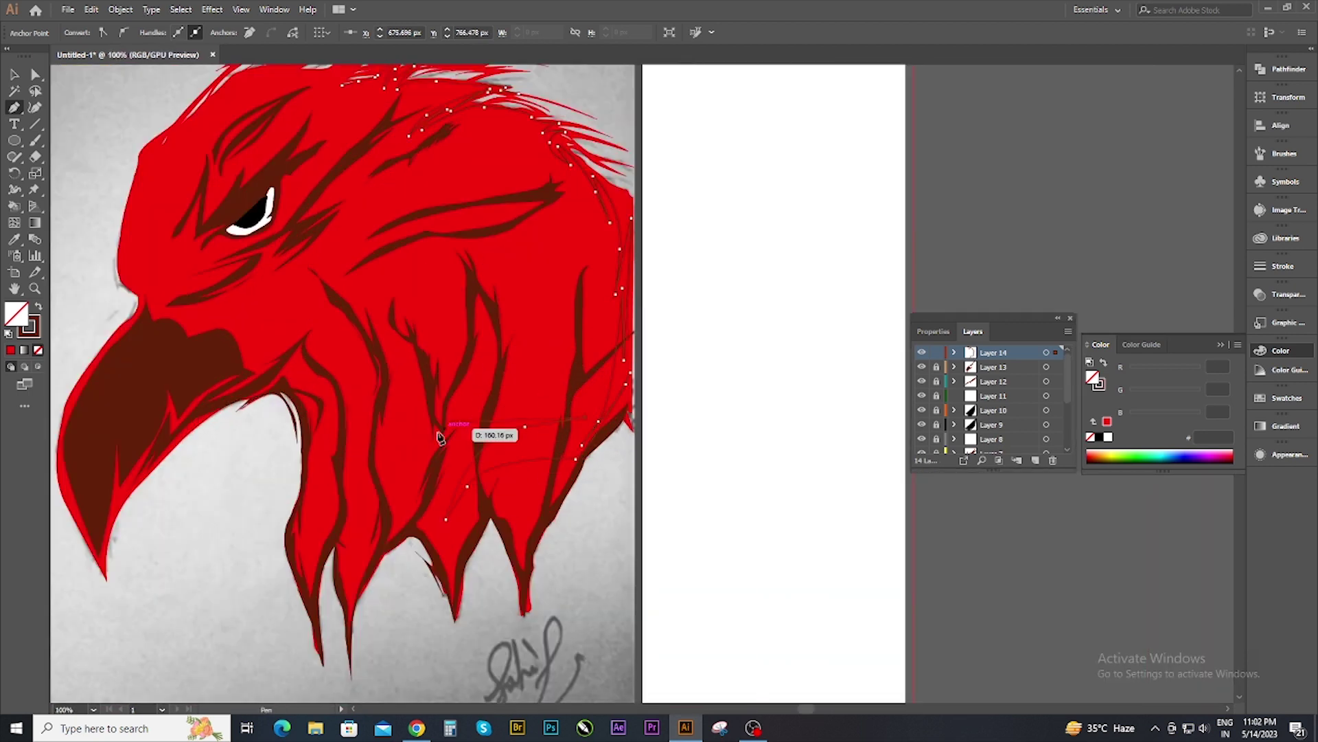
# Extend the outline across the neck and start a curved outline over the neck feathers.
pyautogui.press('p')
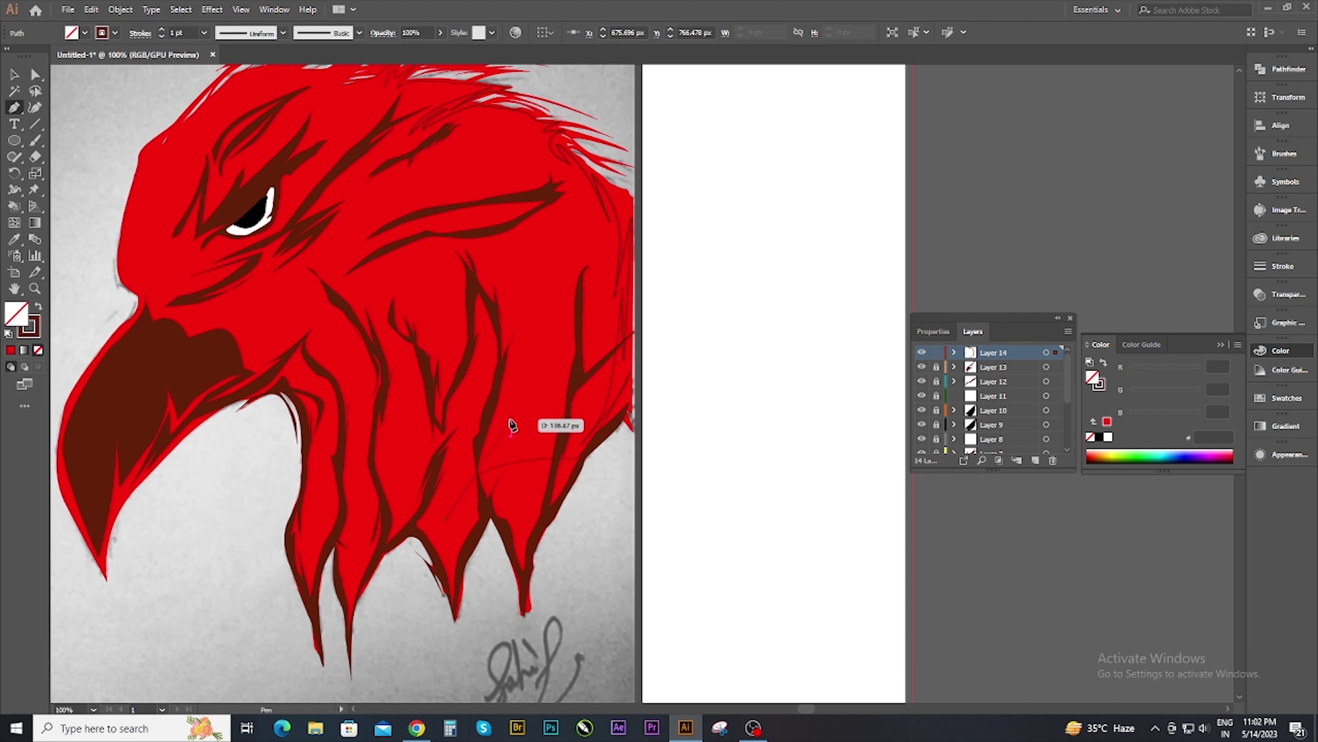
pyautogui.moveTo(539, 445); pyautogui.dragTo(573, 432)
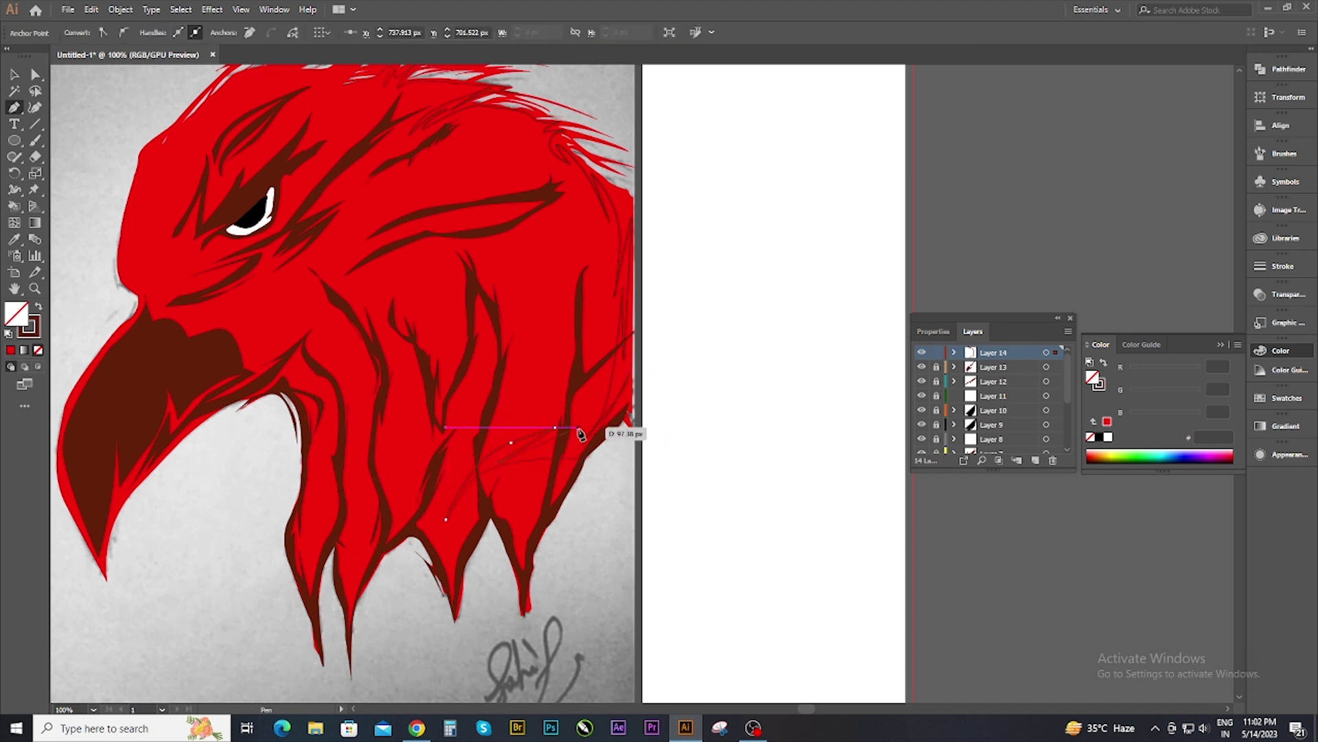
pyautogui.moveTo(456, 486); pyautogui.dragTo(475, 370)
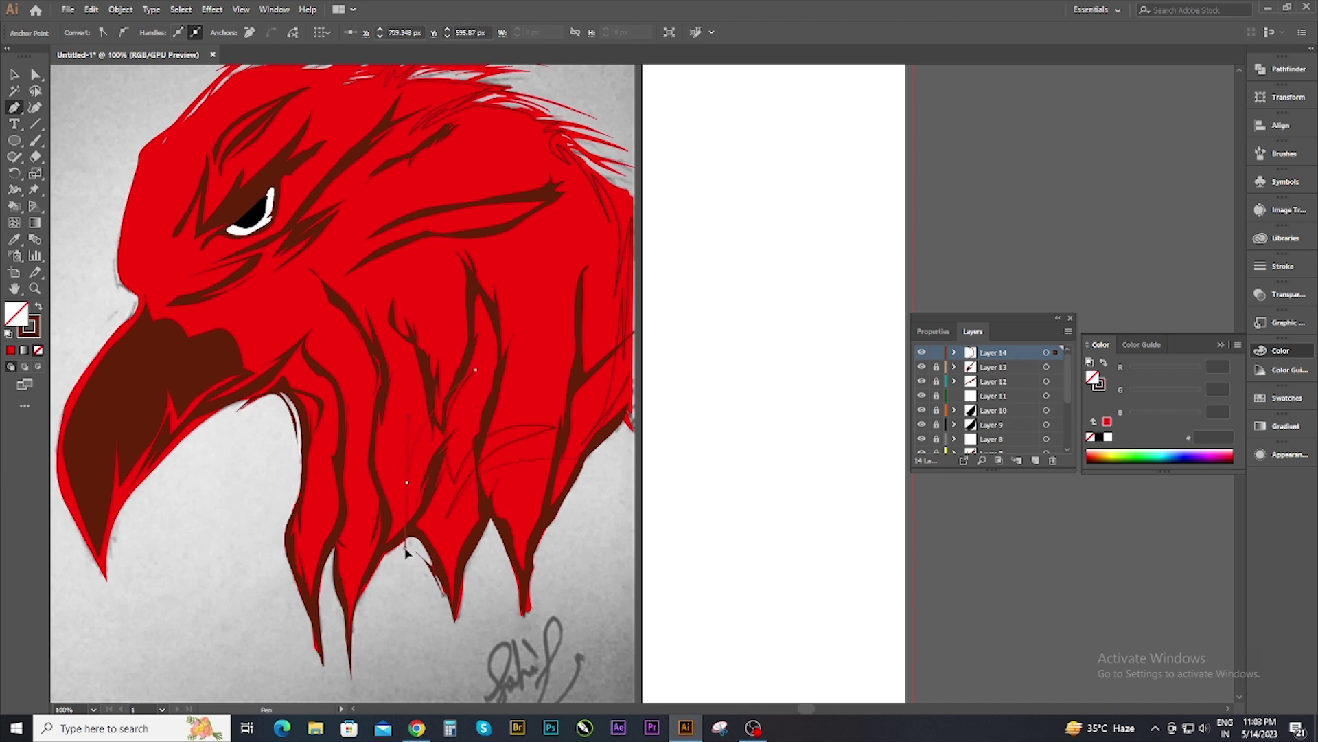
pyautogui.click(465, 263)
pyautogui.moveTo(342, 192); pyautogui.dragTo(324, 268)
# Fill the back-of-head shape crimson E22B2B.
pyautogui.doubleClick(15, 313)
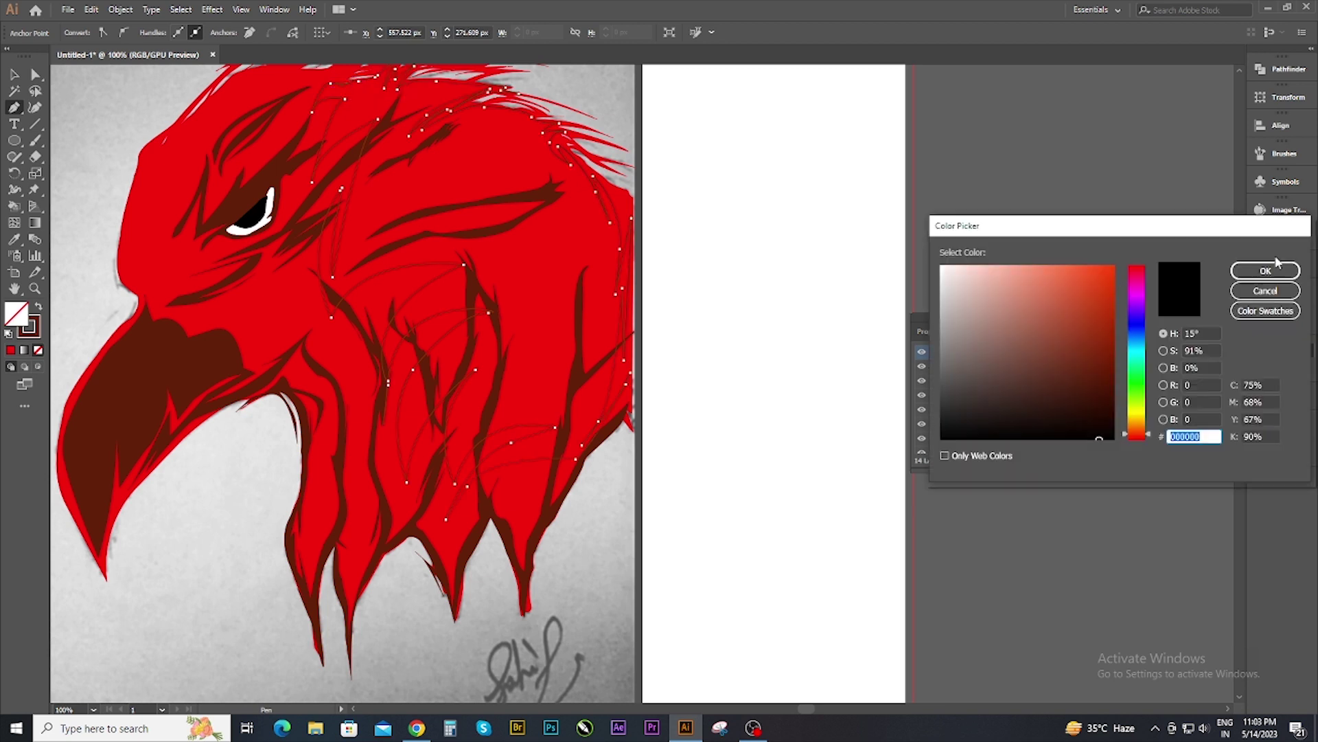
pyautogui.click(1266, 271)
pyautogui.press('v')
pyautogui.click(447, 277)
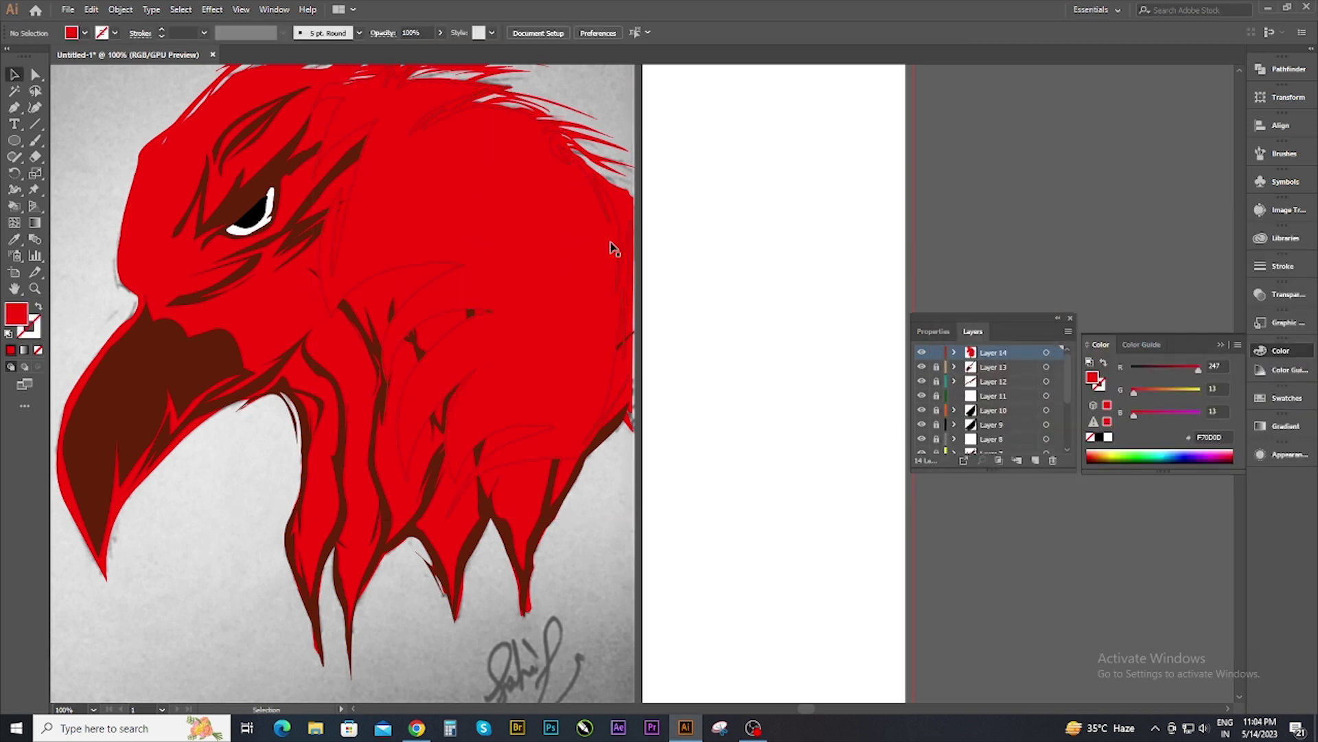
pyautogui.doubleClick(1091, 377)
pyautogui.click(1265, 270)
pyautogui.doubleClick(1091, 377)
pyautogui.write('E22B2B')
pyautogui.click(1266, 271)
# Move Layer 14 beneath the dark brown feather stroke layers.
pyautogui.click(447, 407)
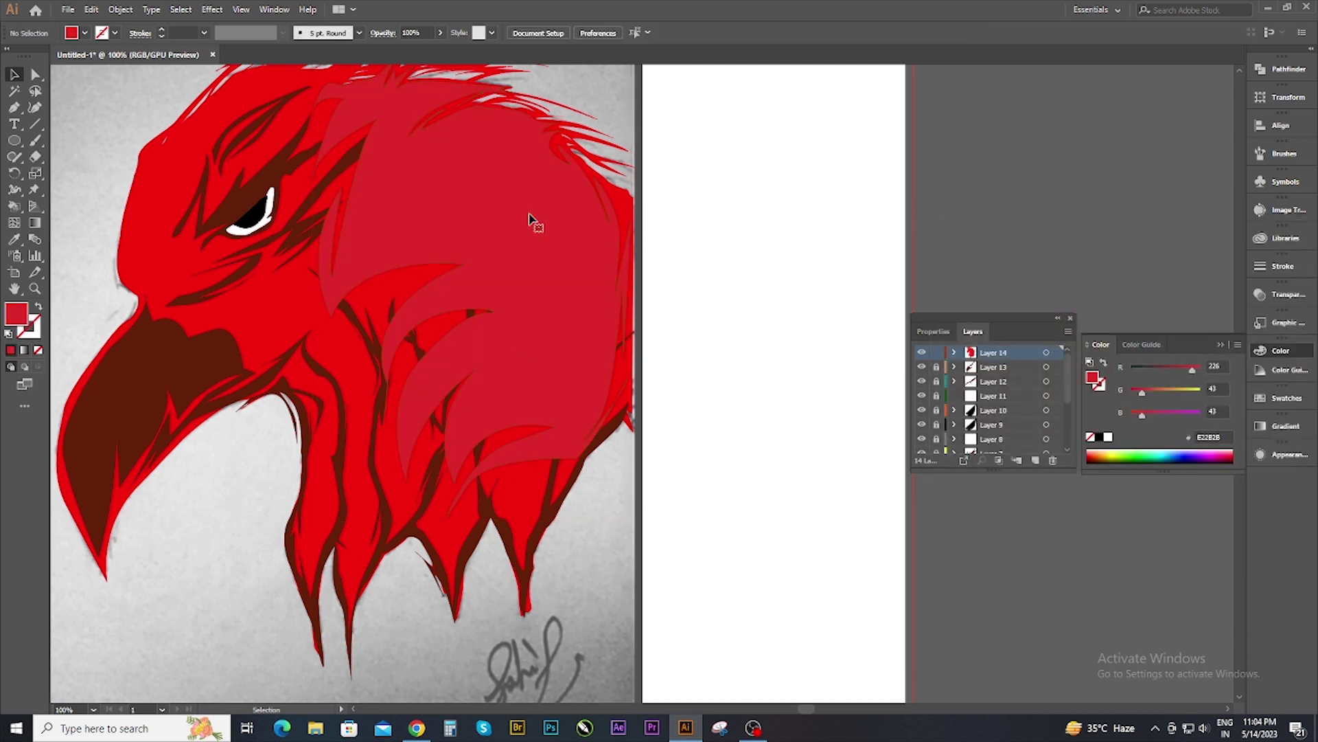
pyautogui.moveTo(1061, 352); pyautogui.dragTo(1024, 437)
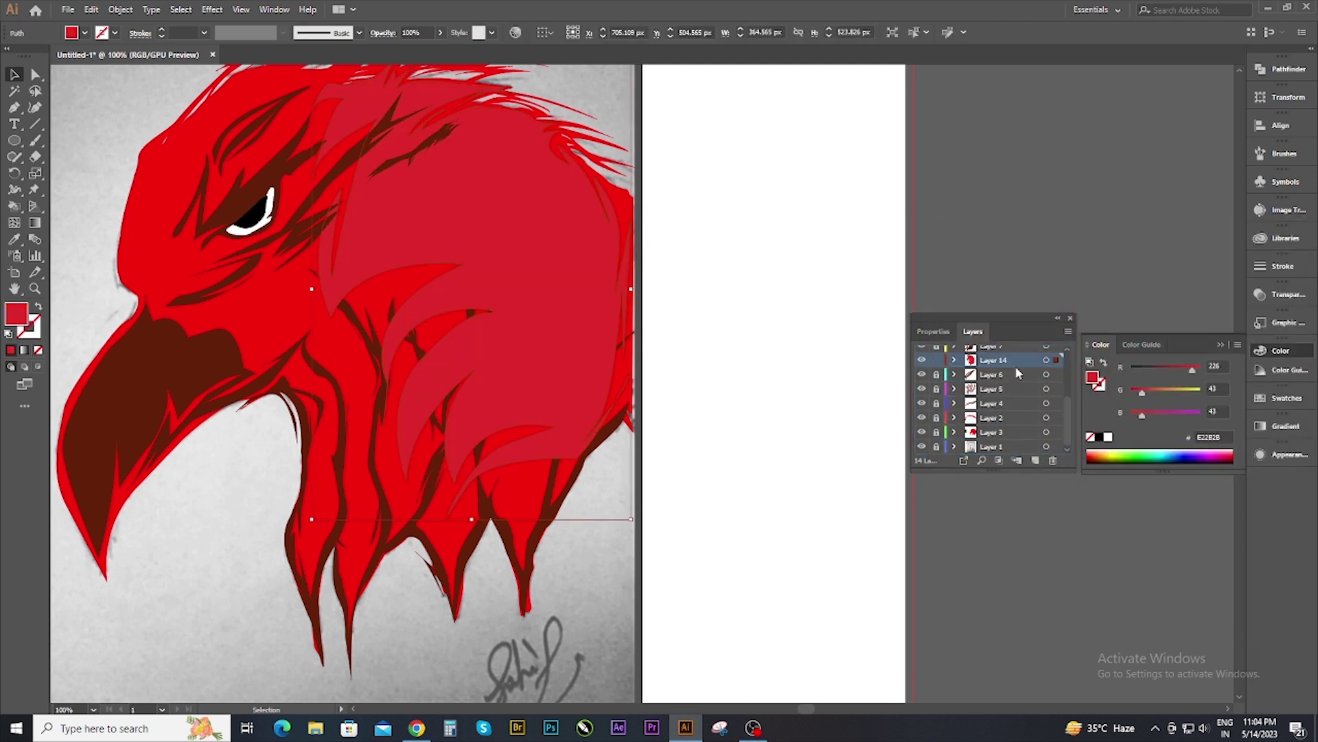
pyautogui.moveTo(1015, 369); pyautogui.dragTo(1015, 425)
pyautogui.hotkey('ctrl', '-')
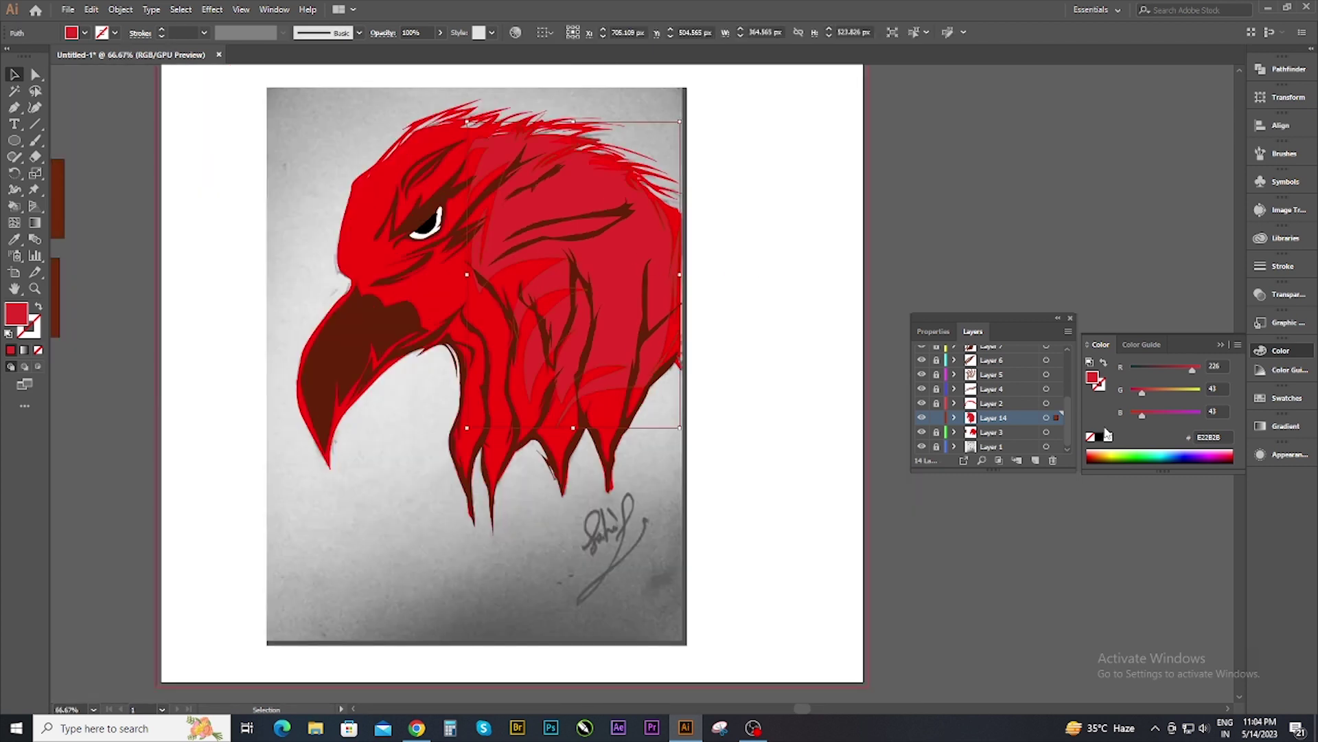
# Try ff0000 as the fill colour for the red head.
pyautogui.moveTo(1126, 457); pyautogui.dragTo(1094, 457)
pyautogui.hotkey('ctrl', 'shift', 'a')
pyautogui.doubleClick(1092, 377)
pyautogui.write('ff0000')
pyautogui.press('Return')
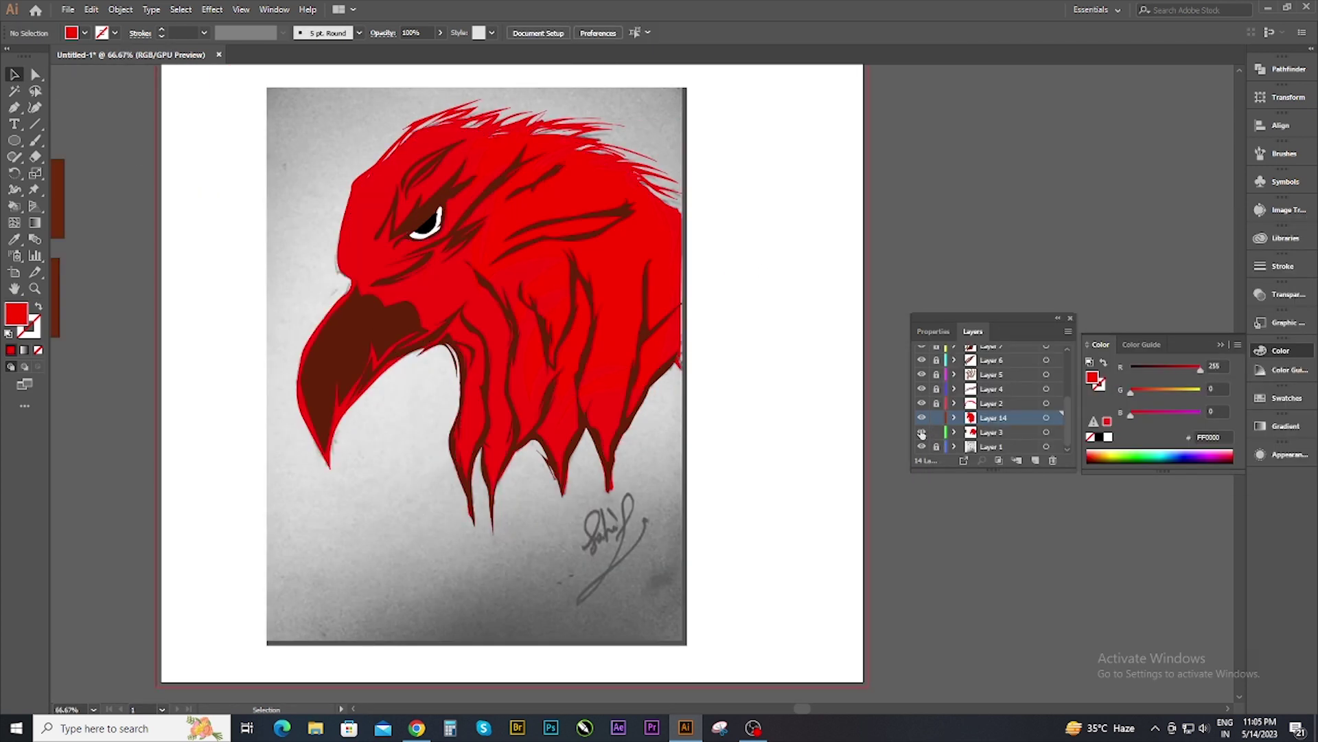
# Tune the Layer 3 head fill through f22525 and ef3535 to F42121.
pyautogui.click(1046, 432)
pyautogui.doubleClick(1091, 377)
pyautogui.write('f22525')
pyautogui.press('Return')
pyautogui.doubleClick(1091, 377)
pyautogui.write('ef3535')
pyautogui.press('Return')
pyautogui.doubleClick(1092, 377)
pyautogui.click(1234, 272)
pyautogui.click(180, 118)
# Start tracing the back-of-head feather outline, placing points down the neck and toward the eye.
pyautogui.scroll(1, 568, 197)
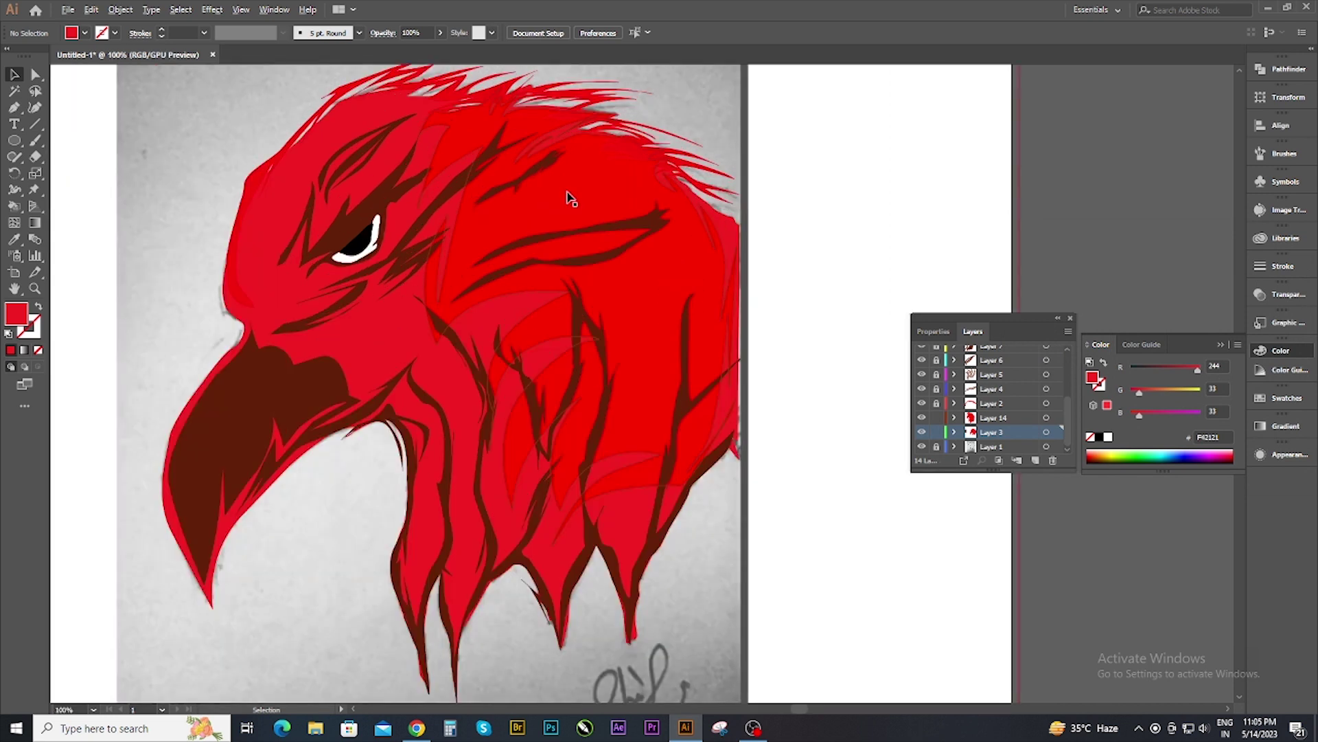
pyautogui.scroll(1, 601, 232)
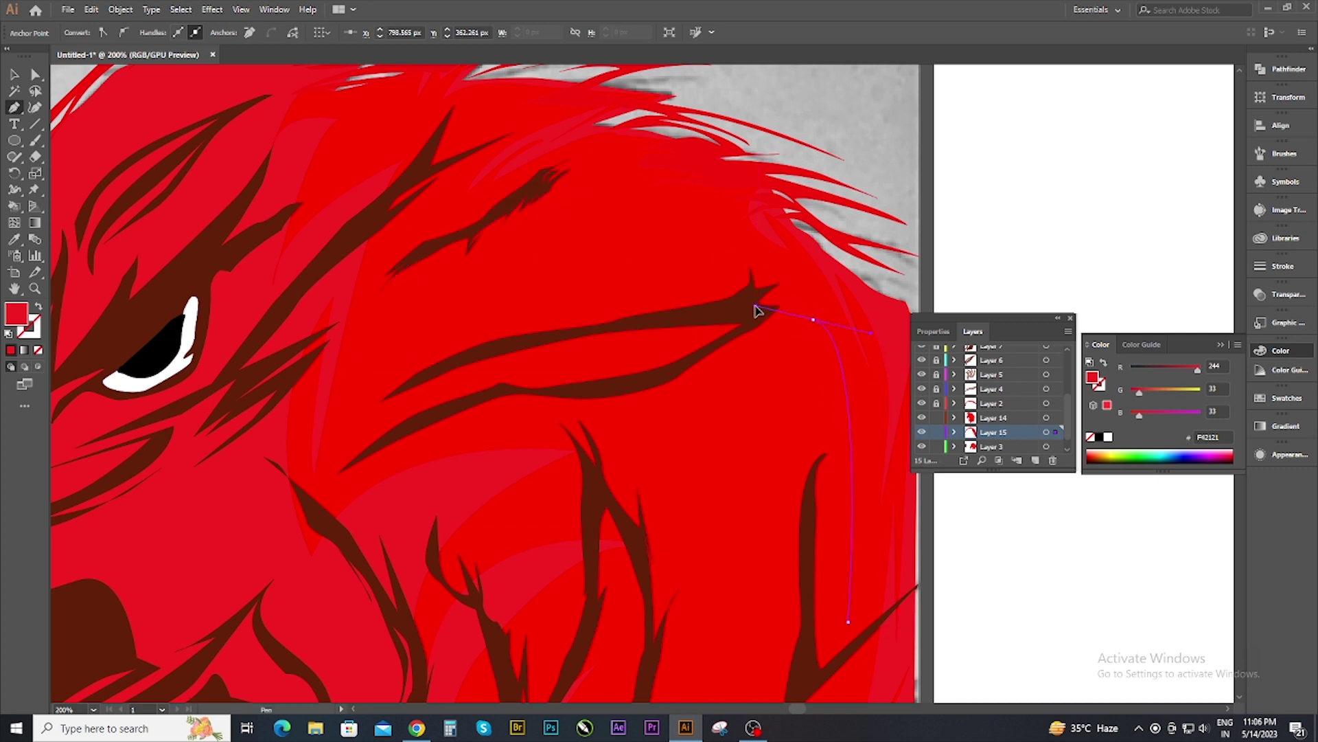
pyautogui.scroll(-3, 800, 604)
pyautogui.click(796, 249)
pyautogui.click(700, 539)
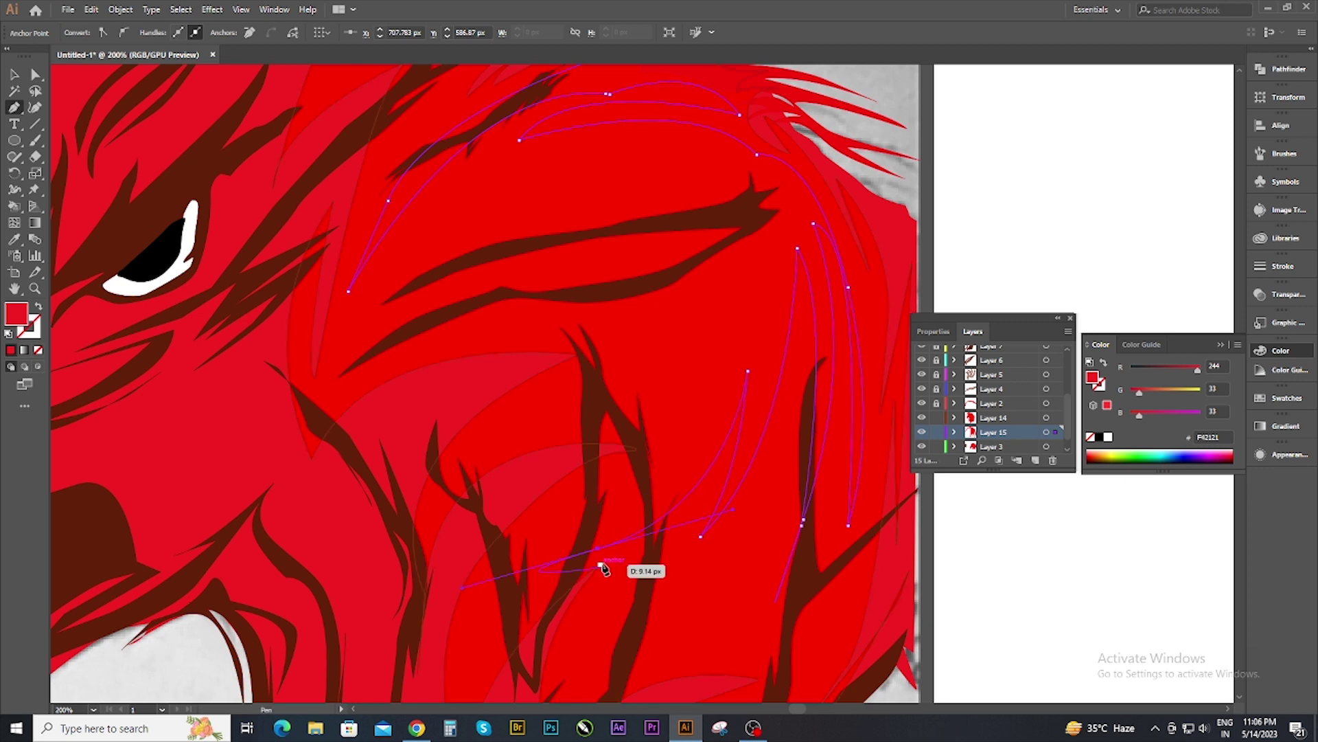
pyautogui.click(720, 375)
pyautogui.moveTo(474, 574); pyautogui.dragTo(479, 583)
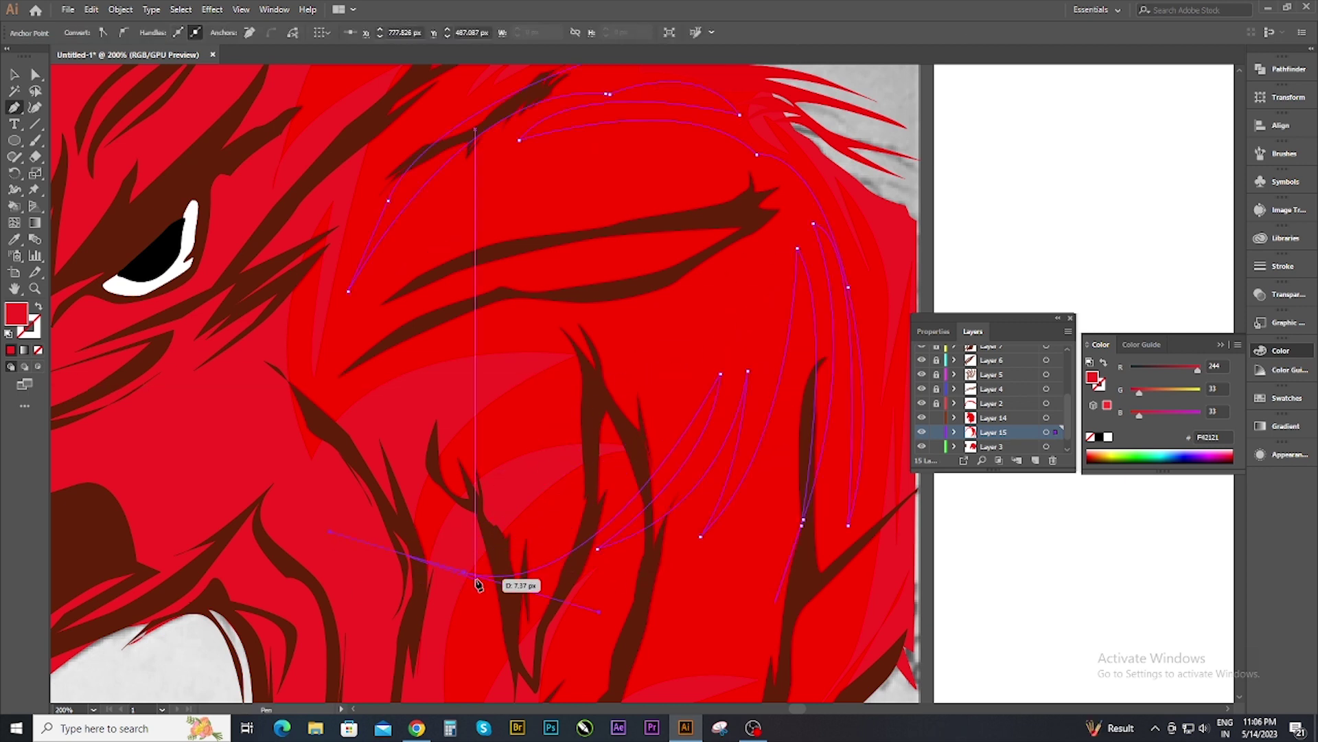
pyautogui.click(686, 379)
pyautogui.click(408, 391)
pyautogui.click(362, 364)
# Curve the outline around the brow and along the crown, then close the shape.
pyautogui.moveTo(299, 331); pyautogui.dragTo(345, 319)
pyautogui.click(348, 295)
pyautogui.scroll(3, 347, 268)
pyautogui.click(446, 271)
pyautogui.click(353, 363)
pyautogui.click(426, 214)
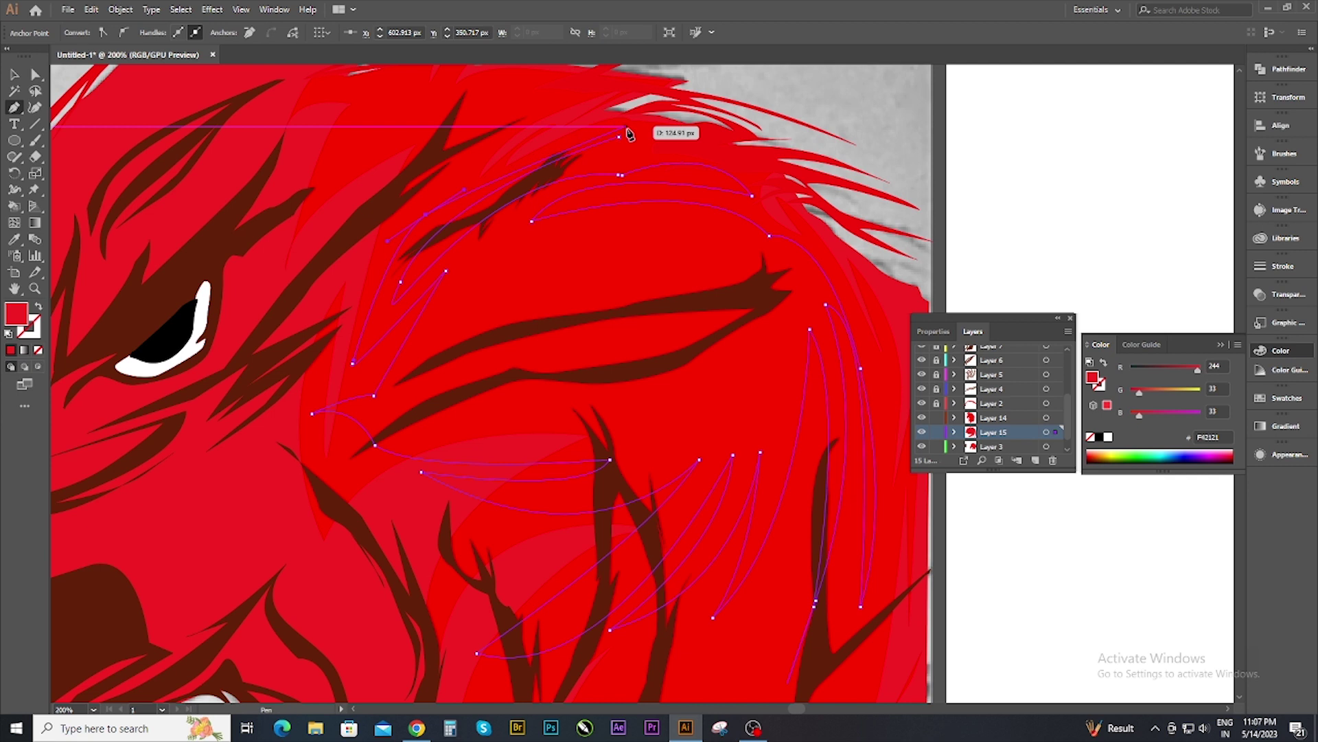
# Fill the new shape with the colour sampled from the eagle's head.
pyautogui.doubleClick(17, 314)
pyautogui.press('Return')
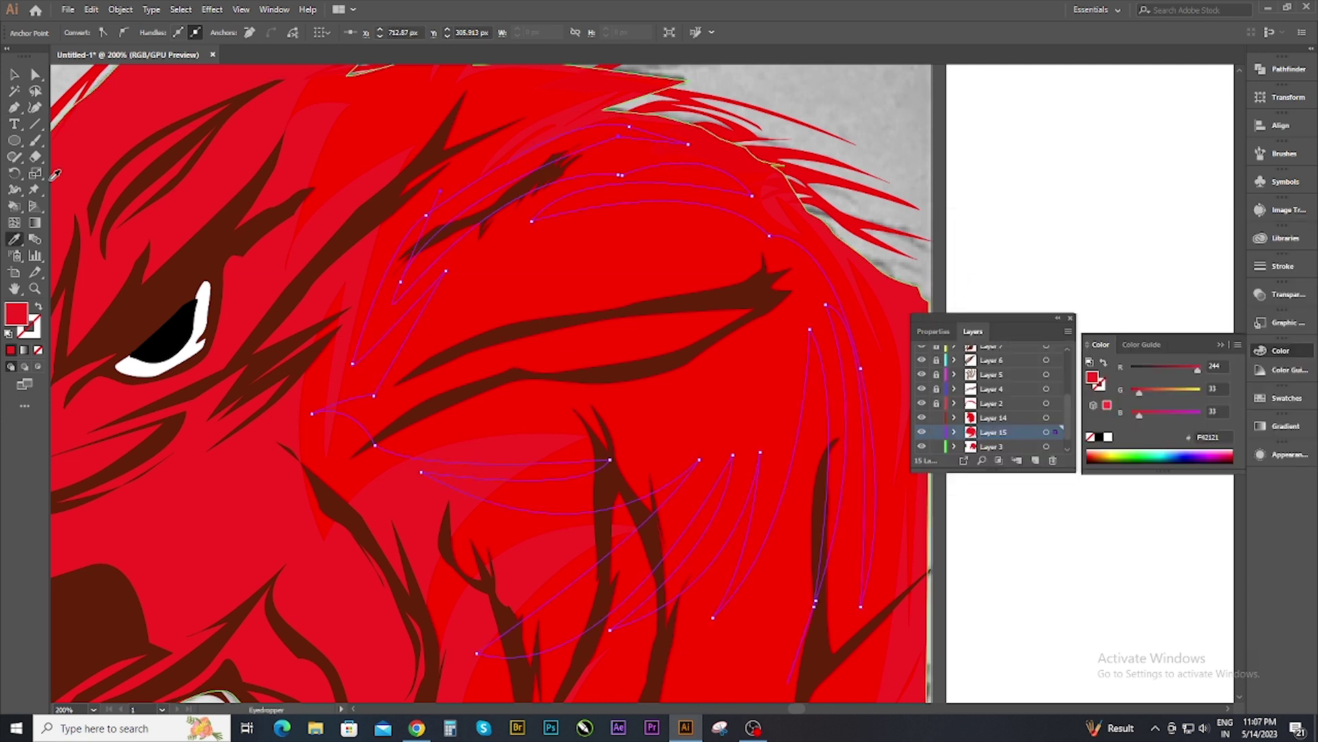
pyautogui.press('v')
pyautogui.click(383, 301)
# Zoom out to the whole eagle and toggle Layer 15's visibility to compare.
pyautogui.hotkey('ctrl', '1')
pyautogui.click(929, 617)
pyautogui.click(706, 430)
pyautogui.click(929, 148)
pyautogui.click(922, 432)
pyautogui.click(664, 360)
pyautogui.doubleClick(17, 313)
pyautogui.press('Return')
pyautogui.click(854, 481)
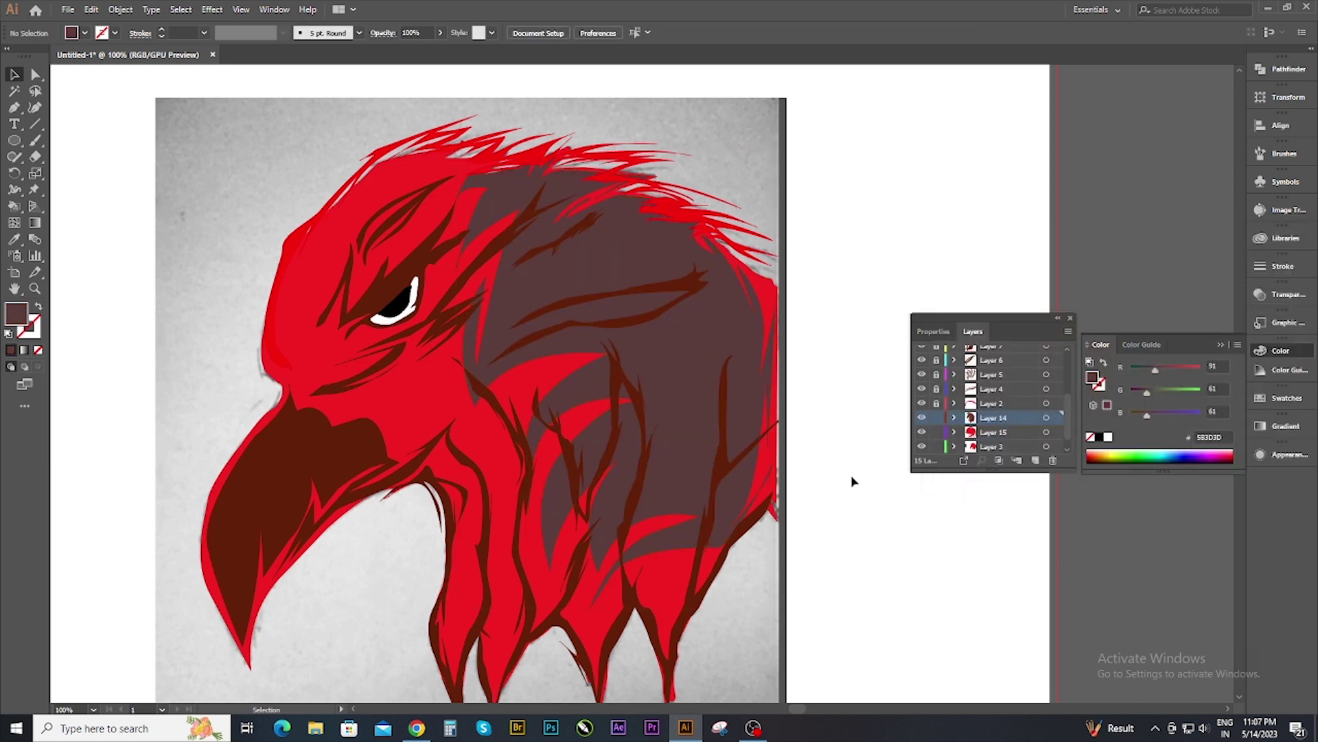
pyautogui.hotkey('ctrl', 'z')
pyautogui.click(759, 294)
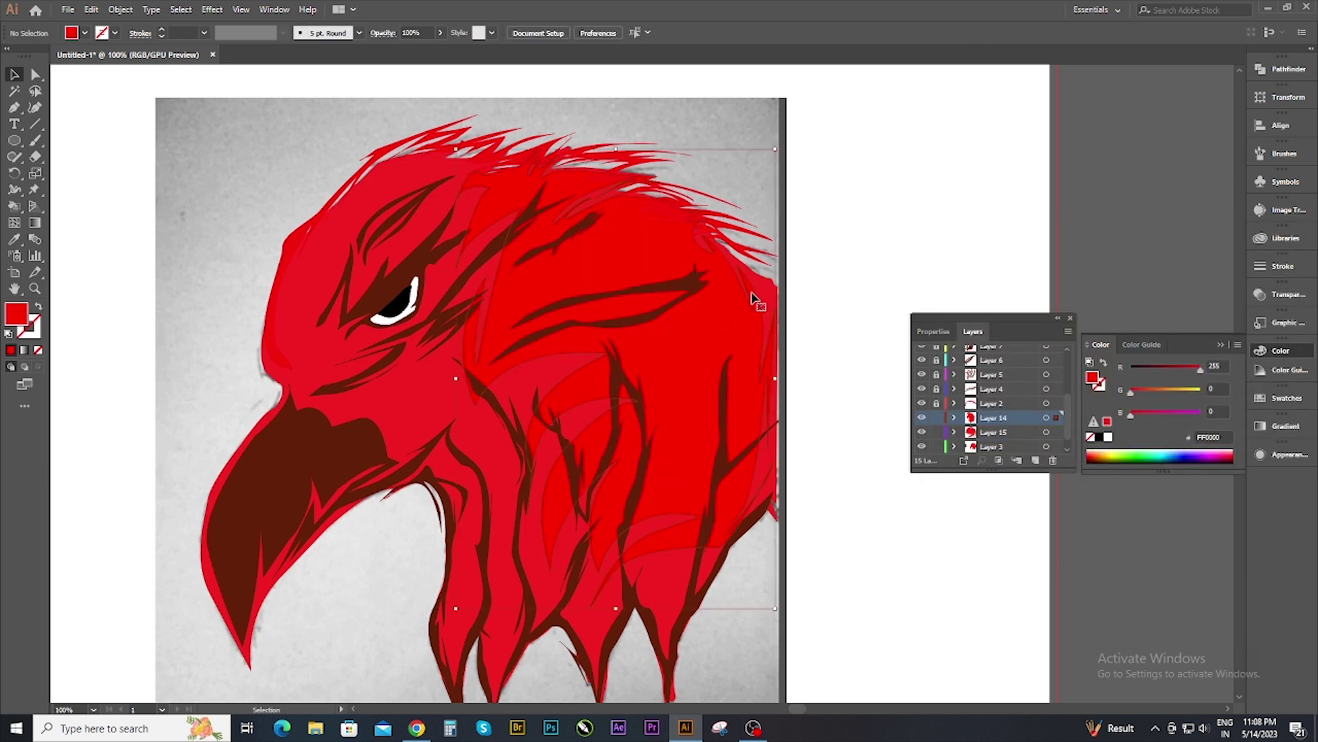
pyautogui.click(818, 495)
pyautogui.click(955, 432)
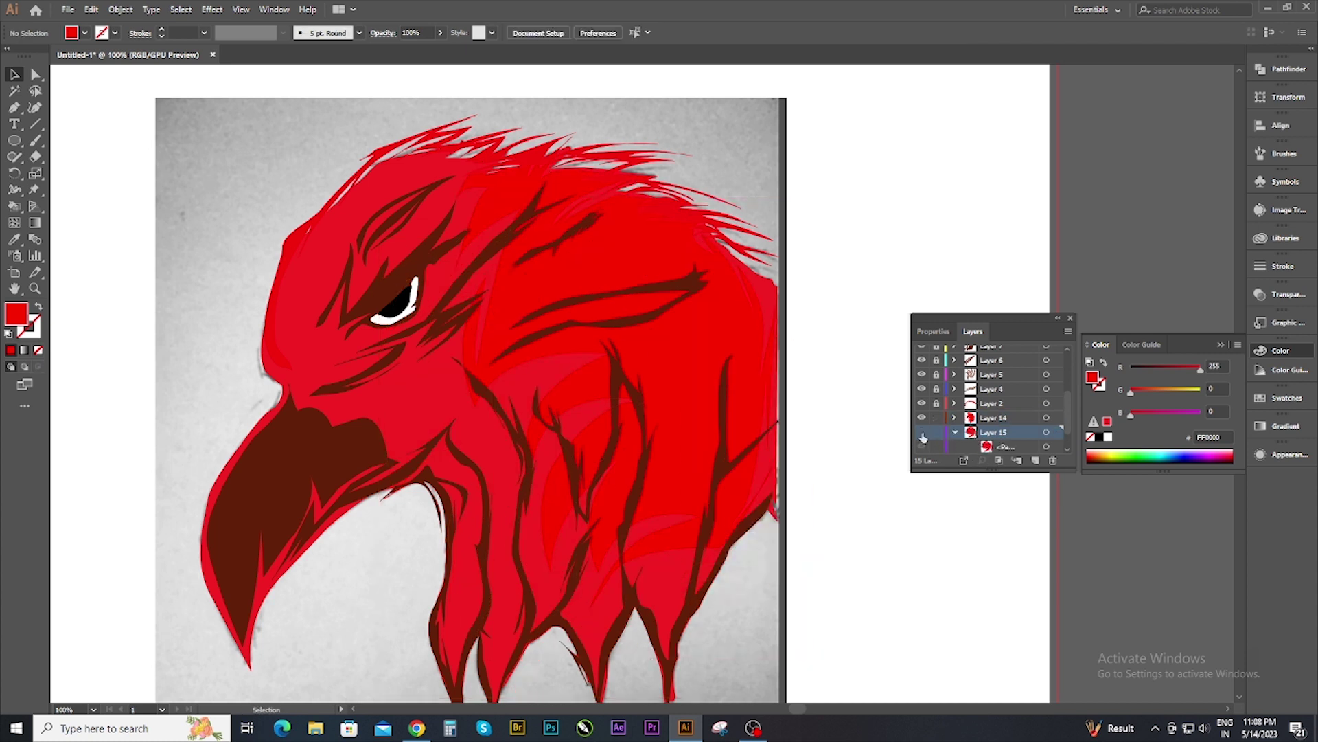
pyautogui.doubleClick(932, 438)
pyautogui.press('Return')
pyautogui.click(976, 392)
pyautogui.scroll(-2, 942, 430)
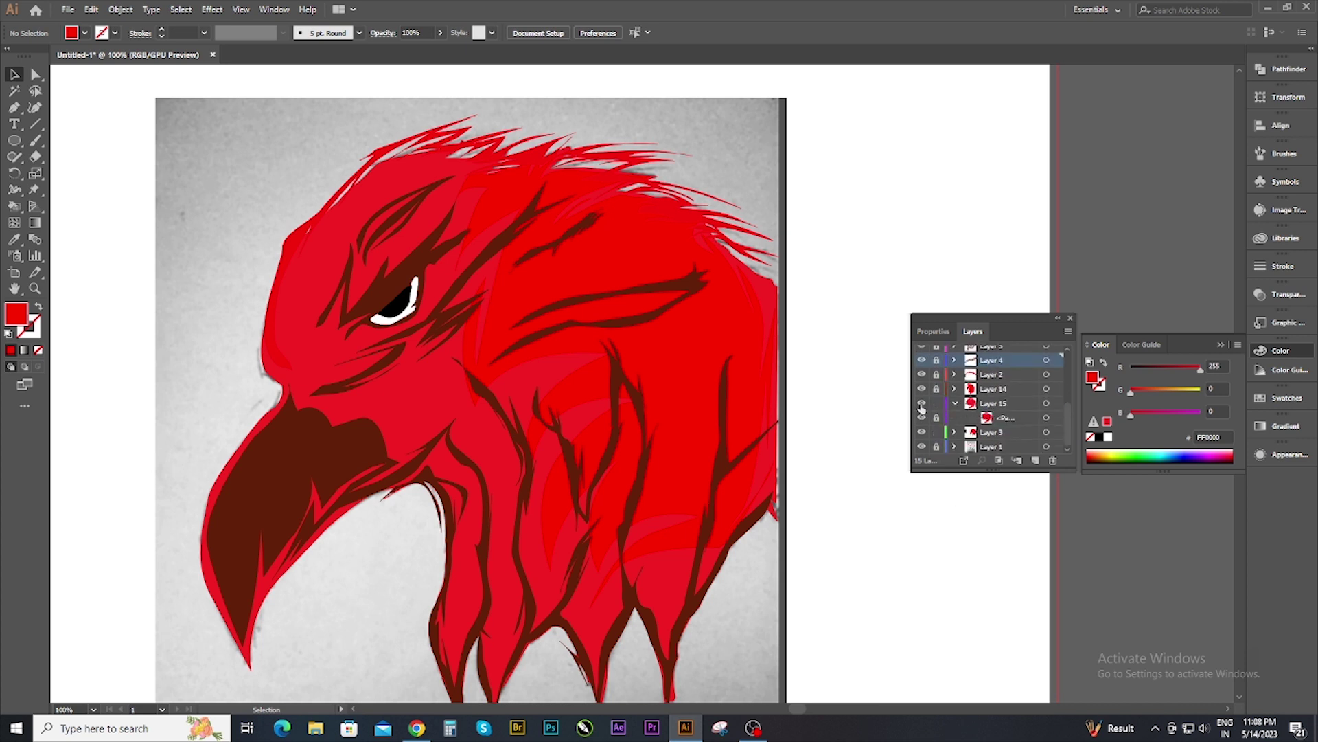